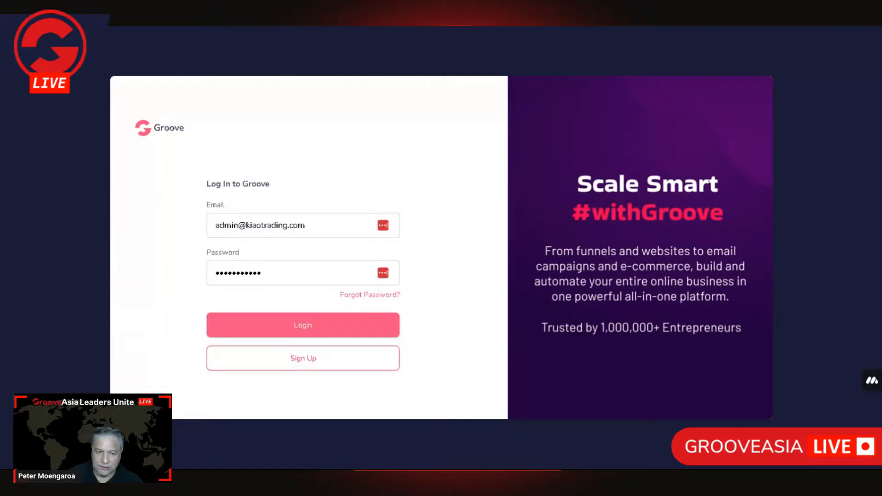
Step: Log in to the Groove account with the prefilled credentials and open the GroovePages site list
{"action": "left_click", "coordinate": [305, 330]}
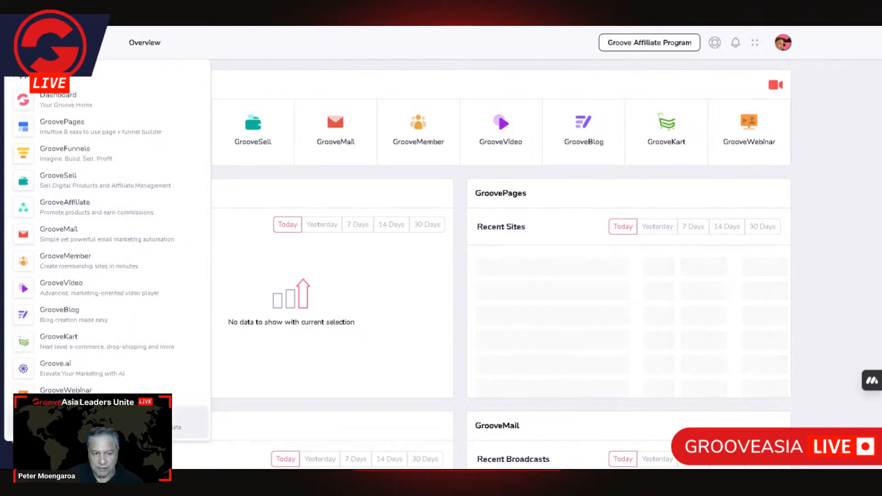
{"action": "mouse_move", "coordinate": [18, 211]}
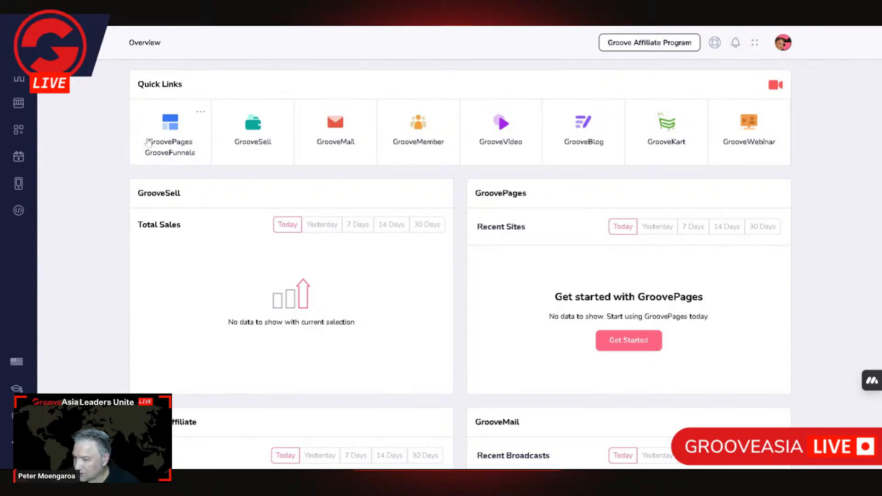
{"action": "mouse_move", "coordinate": [19, 43]}
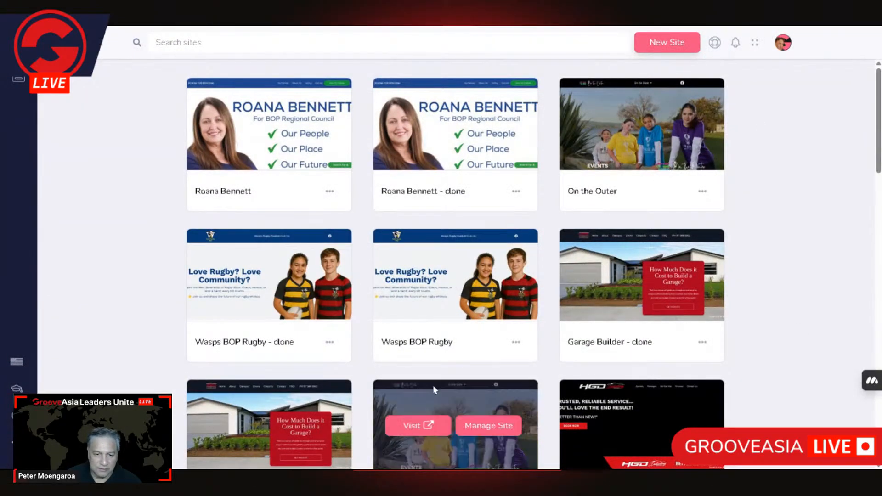
Step: Find the Sample Website Template site among the existing sites and visit its live page
{"action": "mouse_move", "coordinate": [641, 323]}
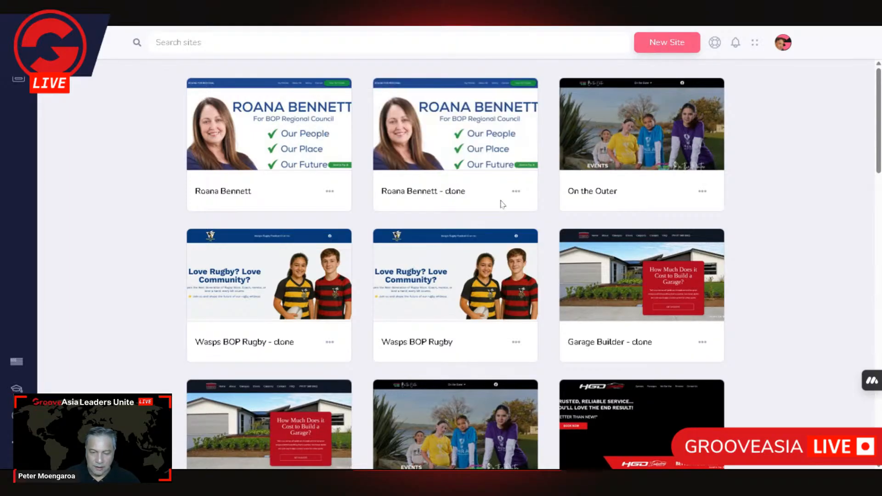
{"action": "mouse_move", "coordinate": [391, 256]}
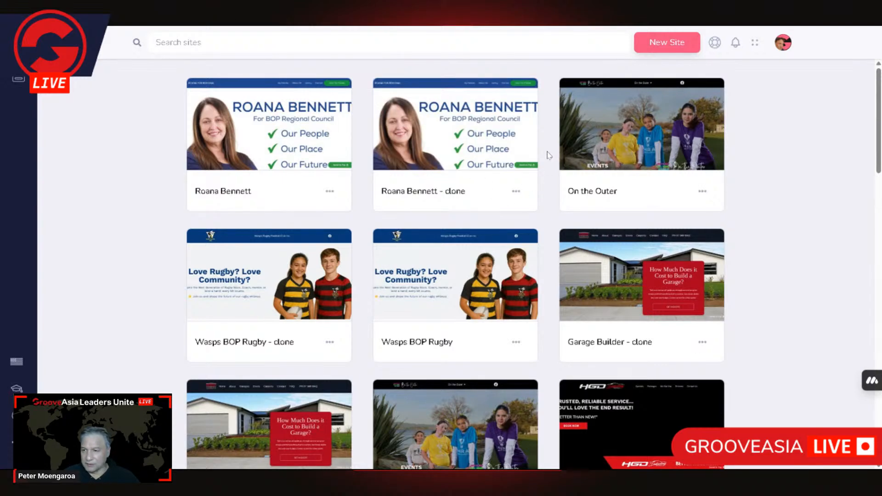
{"action": "mouse_move", "coordinate": [492, 164]}
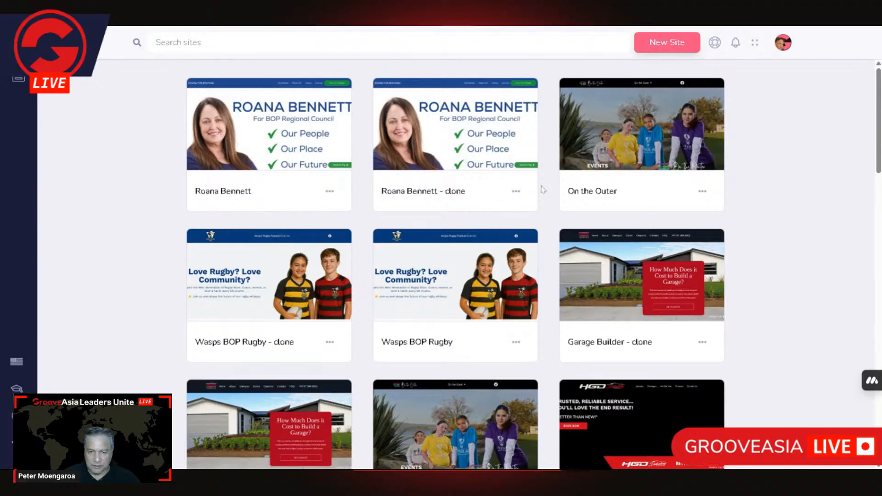
{"action": "mouse_move", "coordinate": [301, 146]}
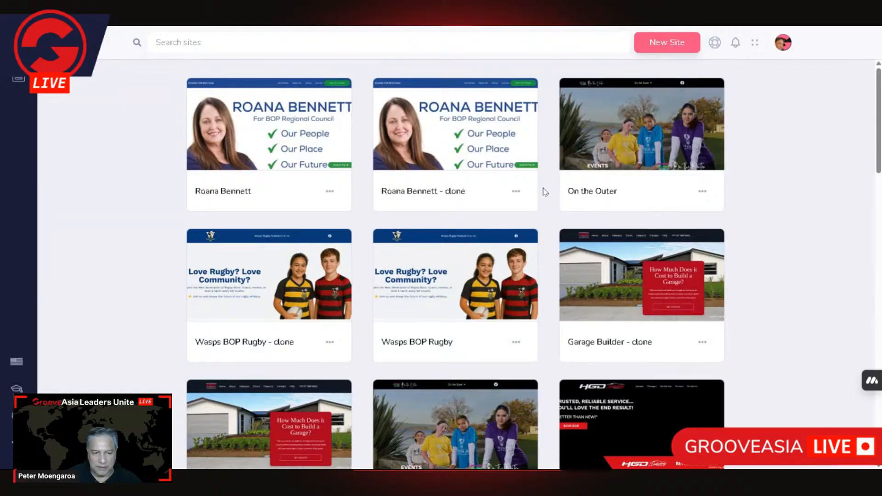
{"action": "scroll", "coordinate": [450, 230], "scroll_direction": "down", "scroll_amount": 2}
{"action": "scroll", "coordinate": [530, 222], "scroll_direction": "down", "scroll_amount": 4}
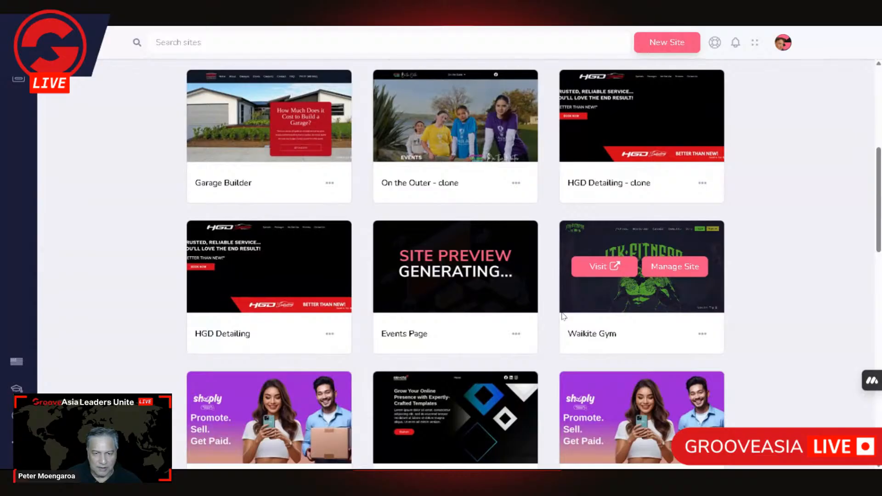
{"action": "scroll", "coordinate": [598, 313], "scroll_direction": "down", "scroll_amount": 3}
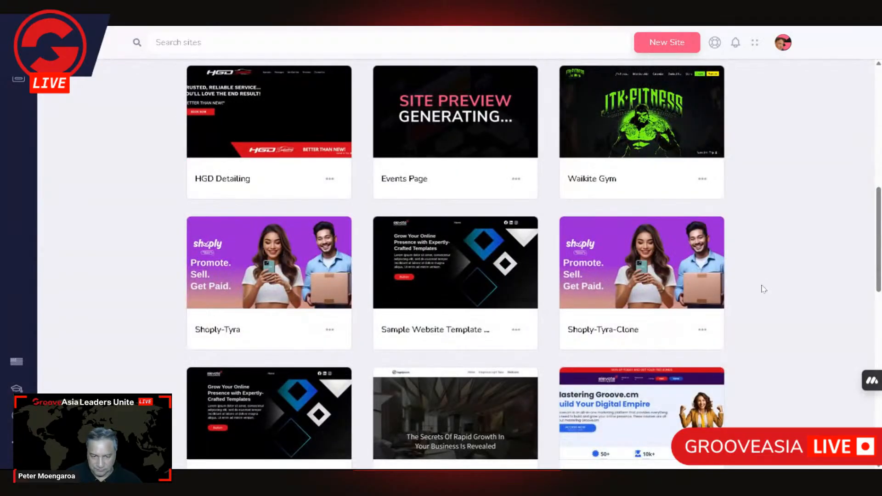
{"action": "mouse_move", "coordinate": [450, 280]}
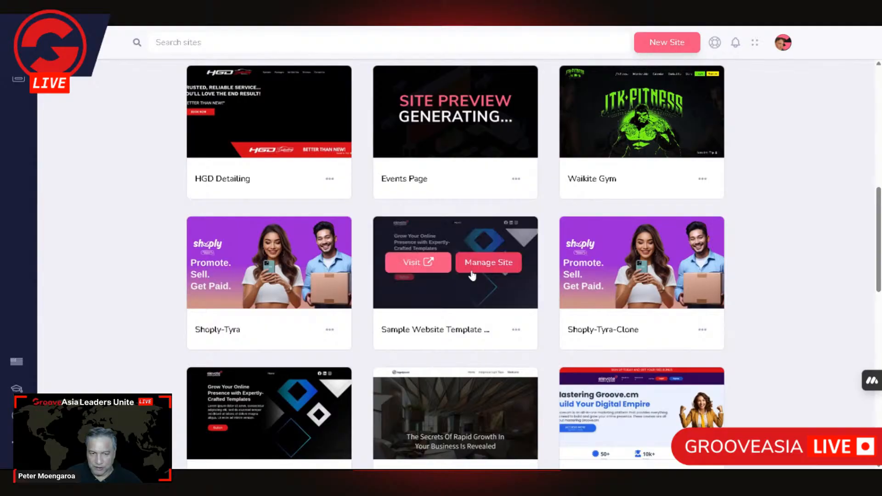
{"action": "left_click", "coordinate": [423, 265]}
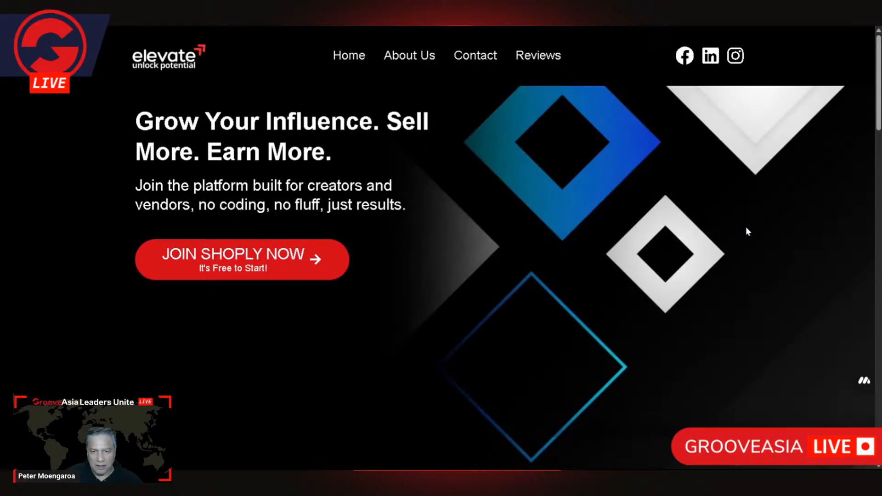
Step: Examine the live template page from the hero banner through the logos, tabs, services and testimonials to the map and contact form
{"action": "scroll", "coordinate": [746, 227], "scroll_direction": "down", "scroll_amount": 2}
{"action": "scroll", "coordinate": [748, 227], "scroll_direction": "up", "scroll_amount": 2}
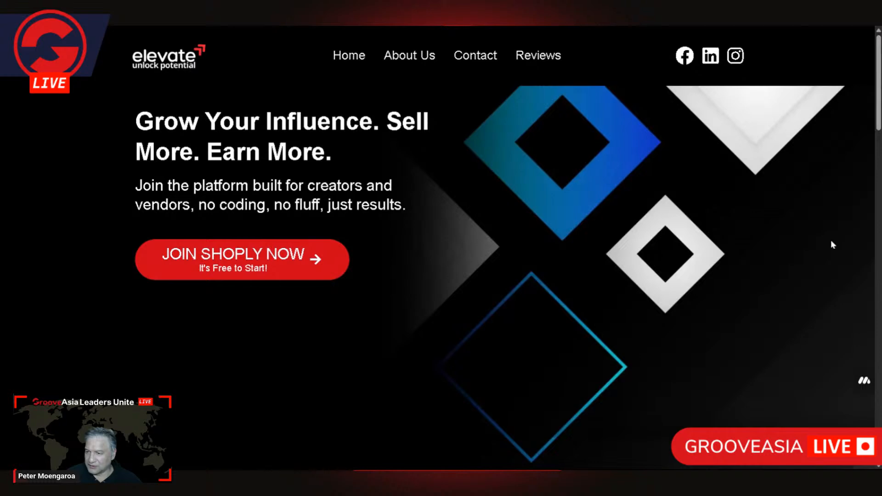
{"action": "scroll", "coordinate": [658, 318], "scroll_direction": "down", "scroll_amount": 10}
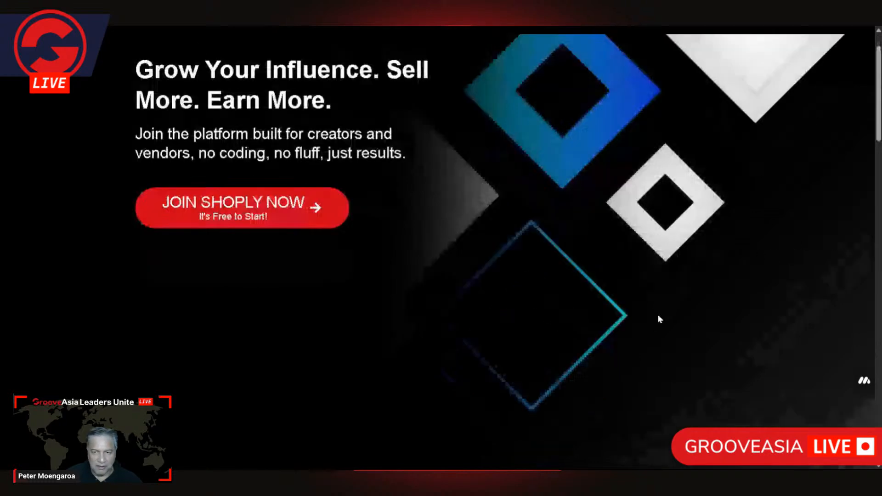
{"action": "scroll", "coordinate": [658, 317], "scroll_direction": "up", "scroll_amount": 10}
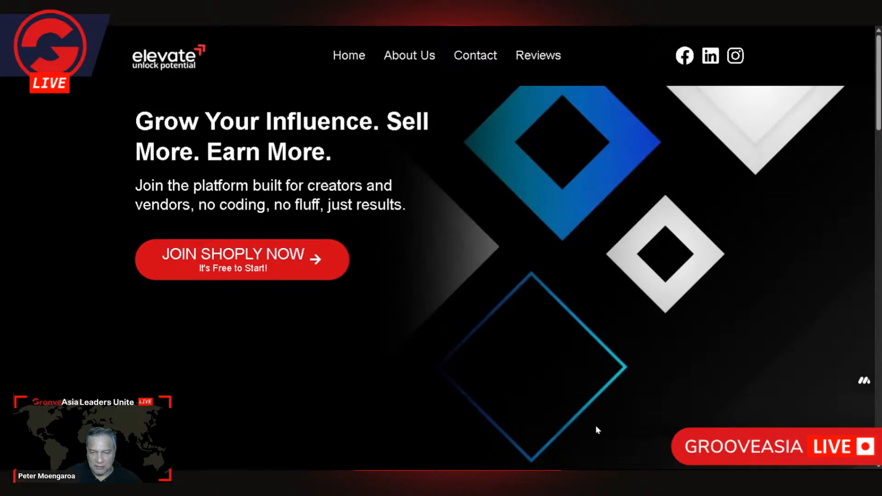
{"action": "scroll", "coordinate": [643, 207], "scroll_direction": "down", "scroll_amount": 3}
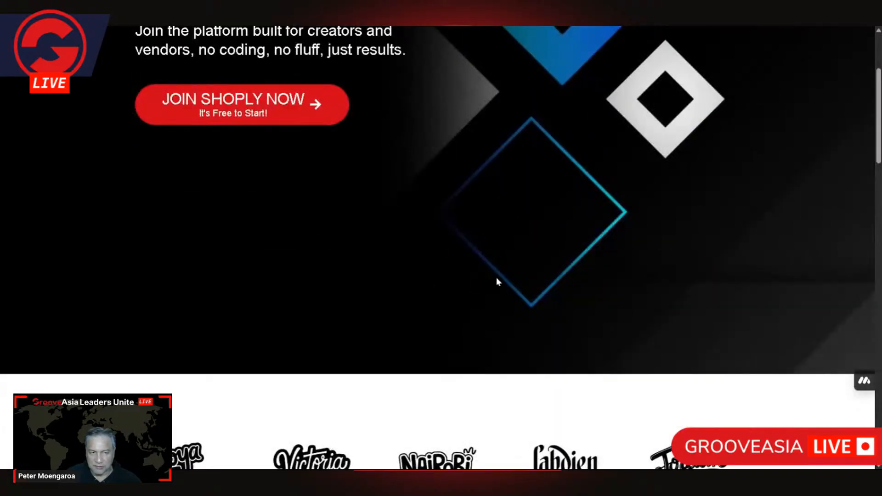
{"action": "scroll", "coordinate": [506, 254], "scroll_direction": "down", "scroll_amount": 7}
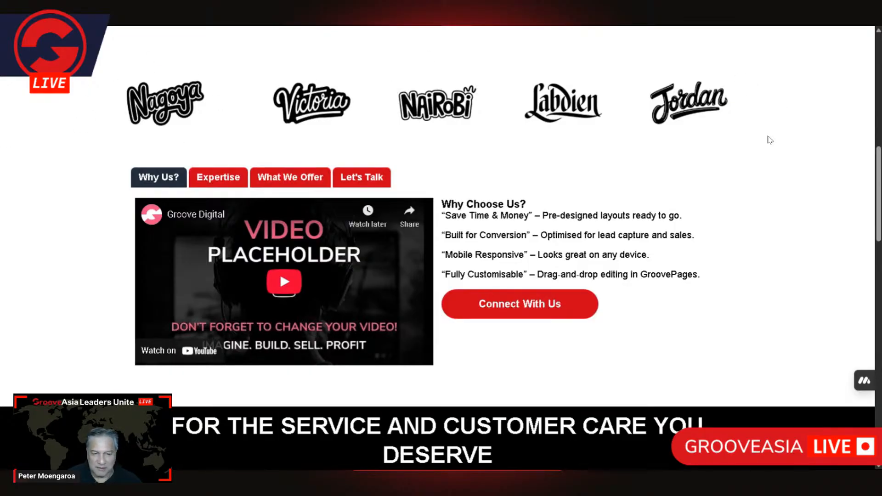
{"action": "scroll", "coordinate": [774, 131], "scroll_direction": "down", "scroll_amount": 3}
{"action": "scroll", "coordinate": [177, 89], "scroll_direction": "up", "scroll_amount": 1}
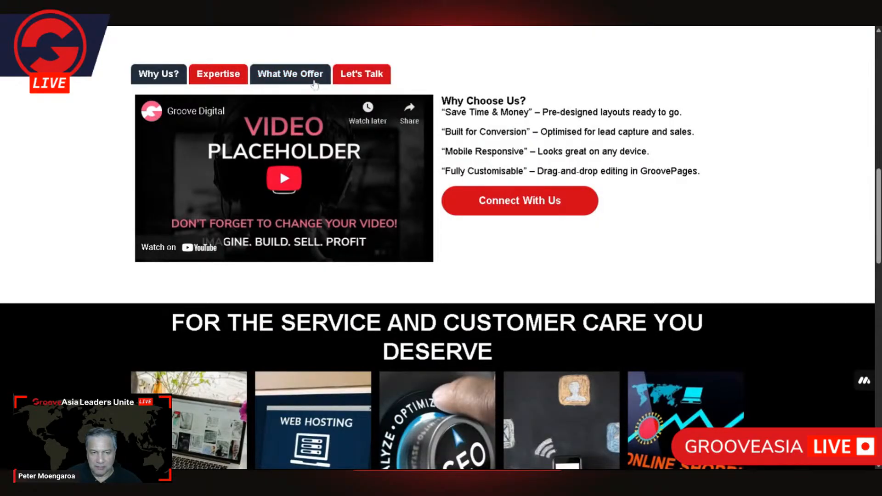
{"action": "scroll", "coordinate": [682, 183], "scroll_direction": "down", "scroll_amount": 8}
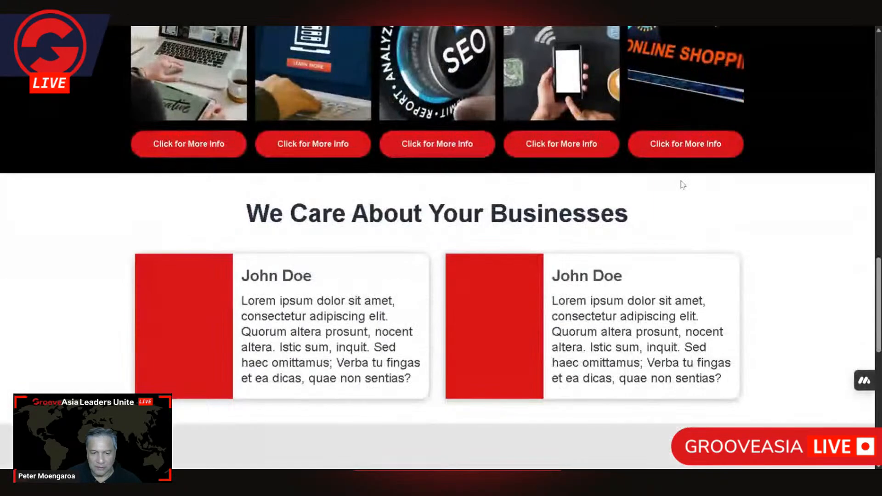
{"action": "scroll", "coordinate": [681, 182], "scroll_direction": "down", "scroll_amount": 8}
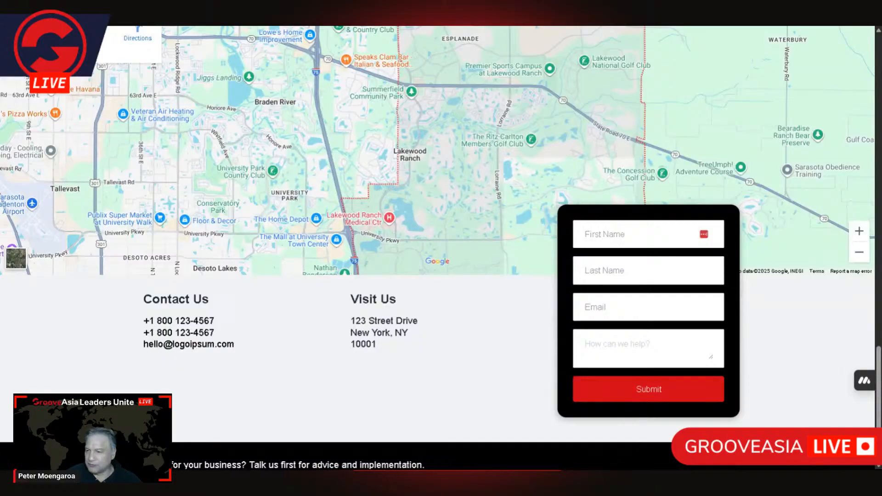
{"action": "scroll", "coordinate": [352, 224], "scroll_direction": "up", "scroll_amount": 4}
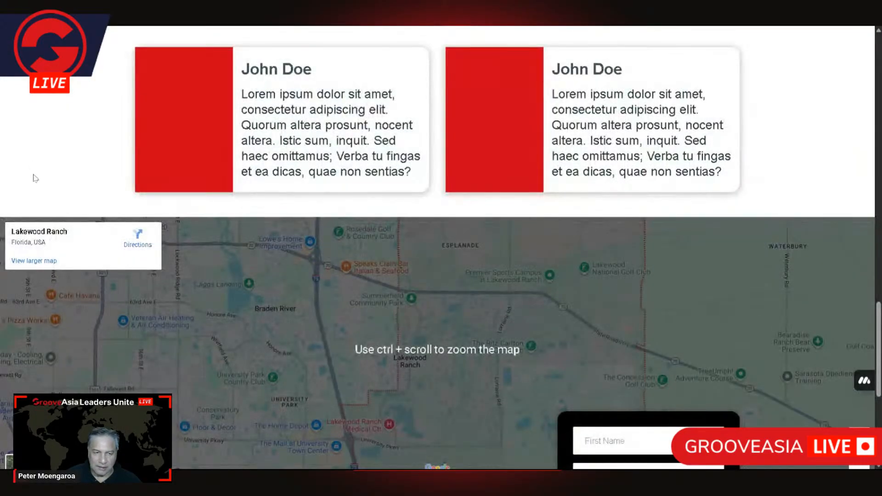
{"action": "scroll", "coordinate": [656, 177], "scroll_direction": "up", "scroll_amount": 9}
{"action": "scroll", "coordinate": [706, 158], "scroll_direction": "up", "scroll_amount": 15}
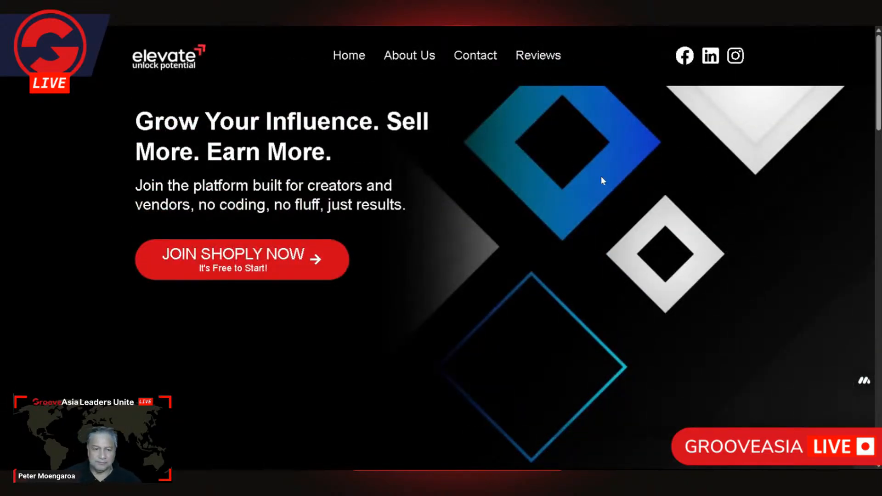
Step: Review the live page's client logos, tabbed Why Us? section with video, and customer care service images again
{"action": "scroll", "coordinate": [602, 179], "scroll_direction": "down", "scroll_amount": 9}
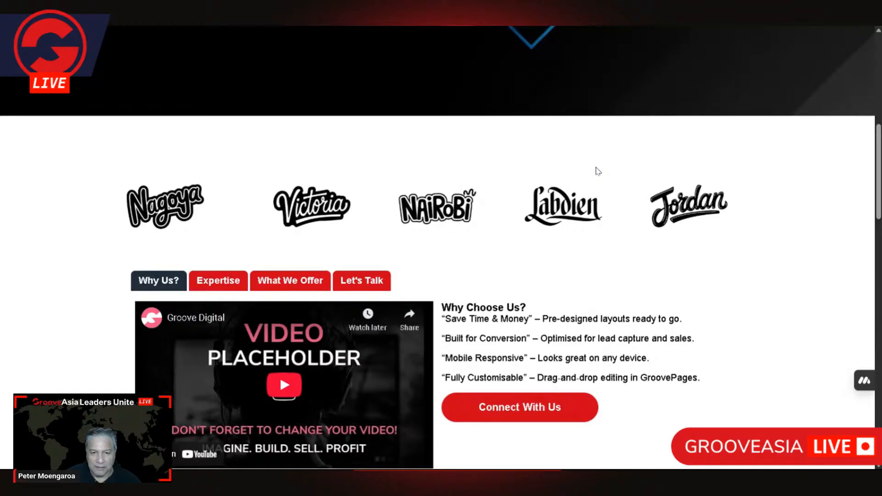
{"action": "scroll", "coordinate": [598, 171], "scroll_direction": "down", "scroll_amount": 1}
{"action": "scroll", "coordinate": [382, 232], "scroll_direction": "down", "scroll_amount": 2}
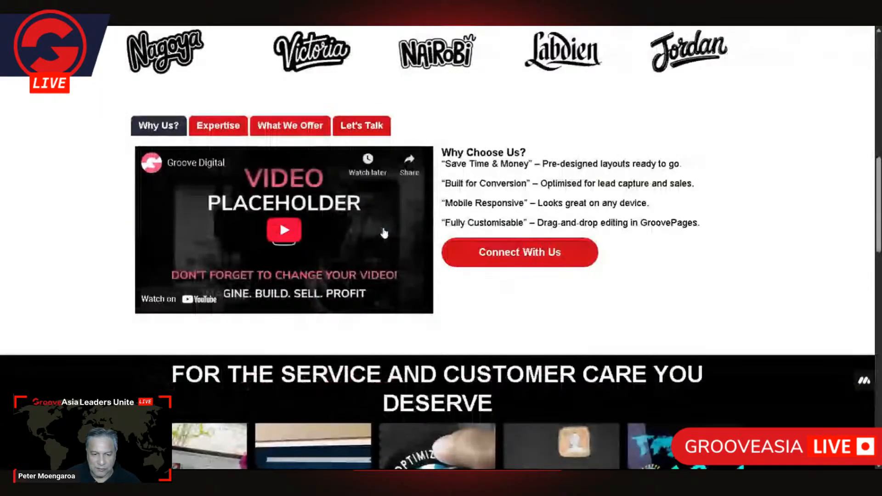
{"action": "scroll", "coordinate": [384, 234], "scroll_direction": "down", "scroll_amount": 1}
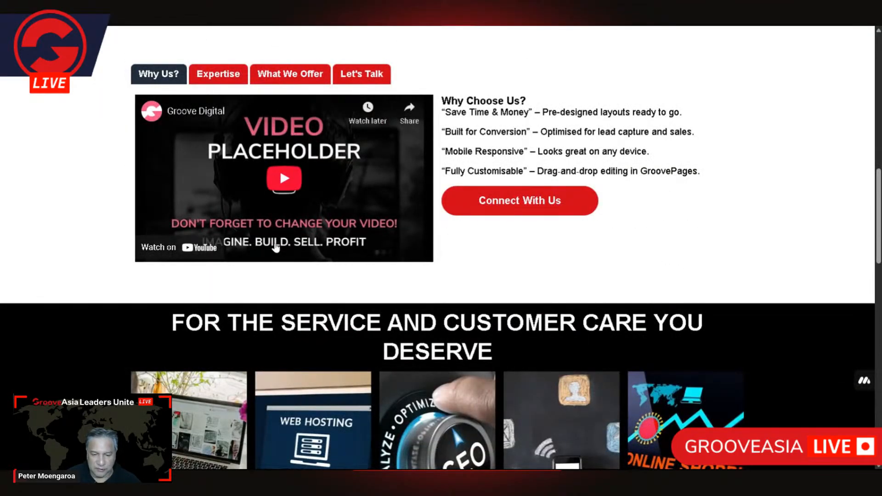
{"action": "scroll", "coordinate": [275, 248], "scroll_direction": "down", "scroll_amount": 3}
{"action": "scroll", "coordinate": [275, 247], "scroll_direction": "down", "scroll_amount": 3}
{"action": "scroll", "coordinate": [276, 247], "scroll_direction": "up", "scroll_amount": 15}
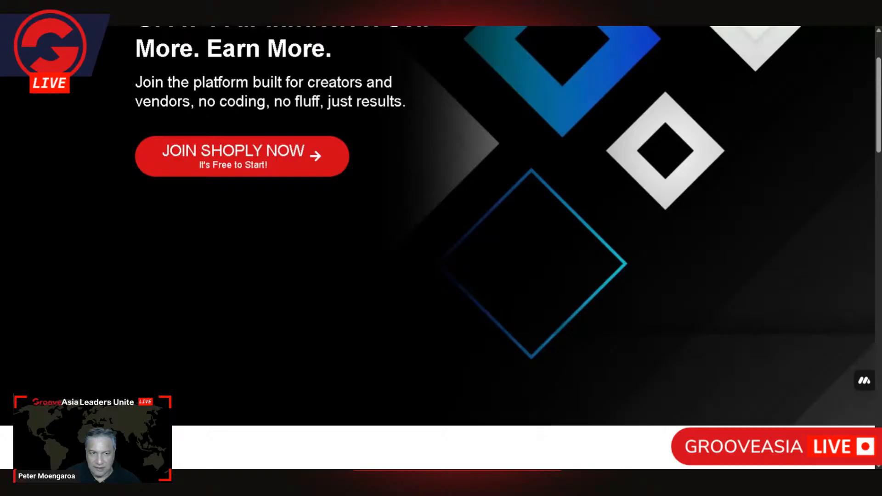
Step: Return to the site list, open Sample Website Template for editing, and look over its Home page sections
{"action": "key", "text": "ctrl+Tab"}
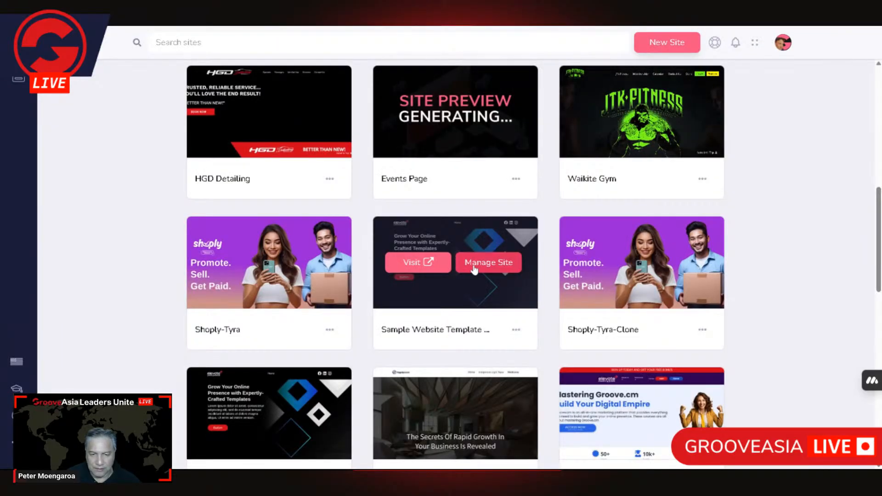
{"action": "left_click", "coordinate": [474, 270]}
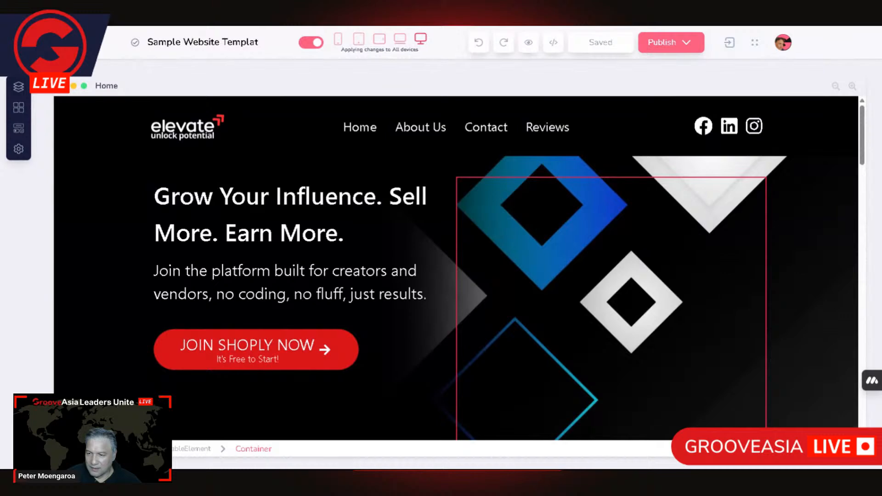
{"action": "scroll", "coordinate": [691, 262], "scroll_direction": "down", "scroll_amount": 3}
{"action": "scroll", "coordinate": [213, 339], "scroll_direction": "up", "scroll_amount": 2}
{"action": "scroll", "coordinate": [315, 325], "scroll_direction": "down", "scroll_amount": 5}
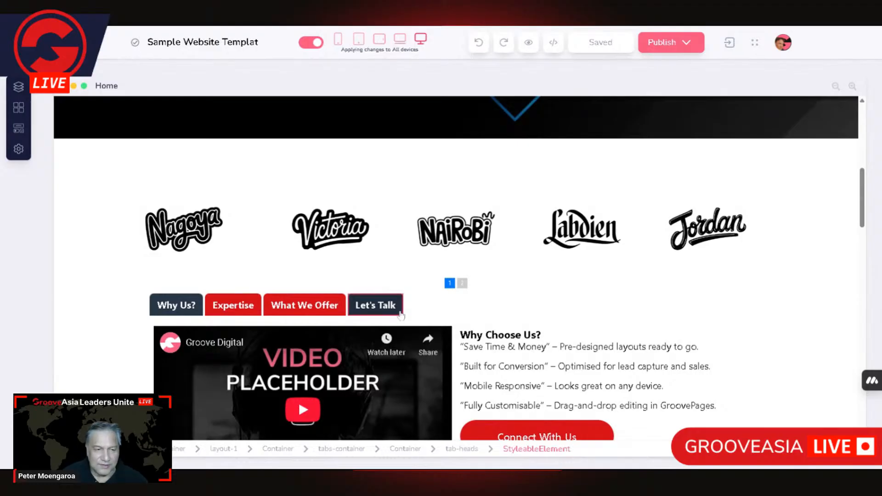
{"action": "scroll", "coordinate": [458, 303], "scroll_direction": "down", "scroll_amount": 5}
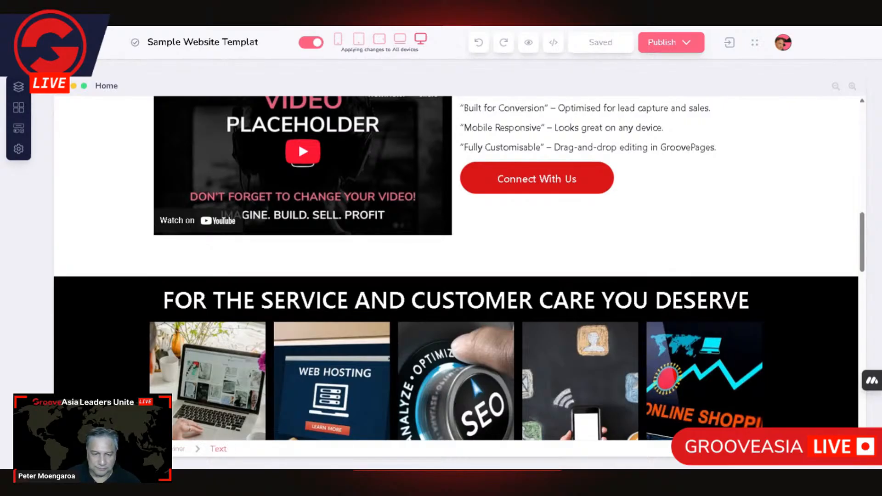
Step: Select the About Us section holding the tabs and video, and examine where it meets the services section below
{"action": "scroll", "coordinate": [565, 268], "scroll_direction": "up", "scroll_amount": 3}
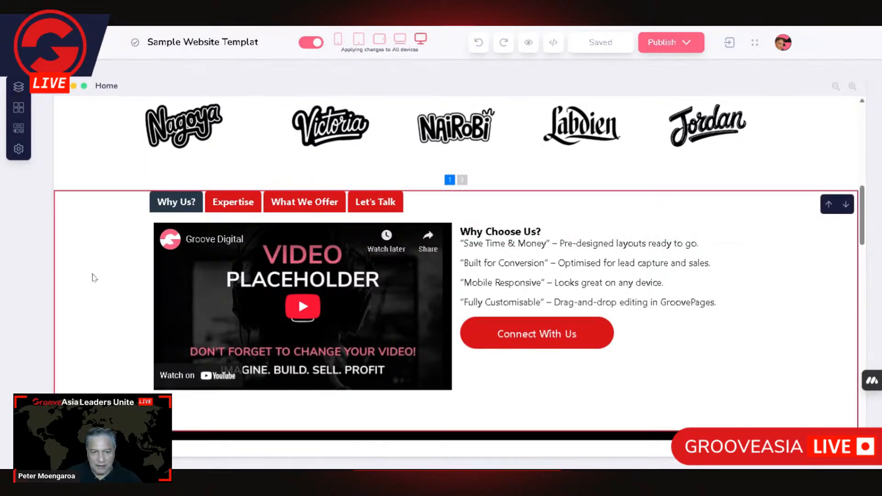
{"action": "left_click", "coordinate": [92, 278]}
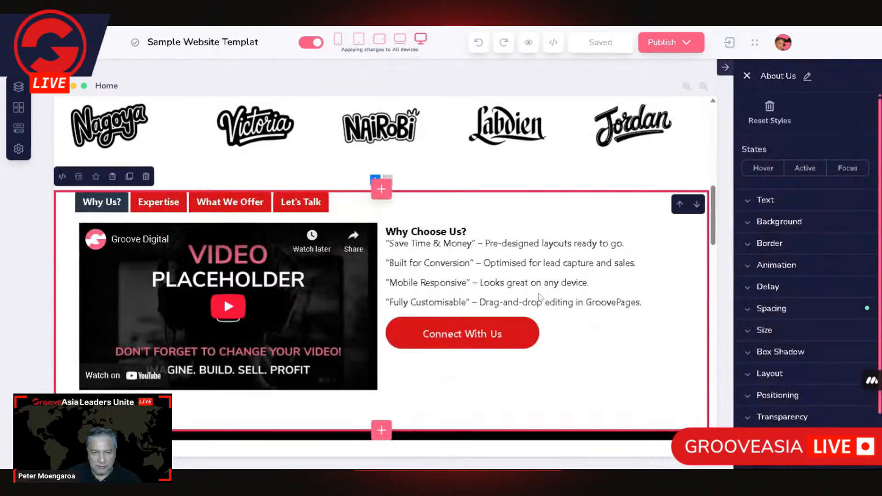
{"action": "scroll", "coordinate": [465, 214], "scroll_direction": "down", "scroll_amount": 5}
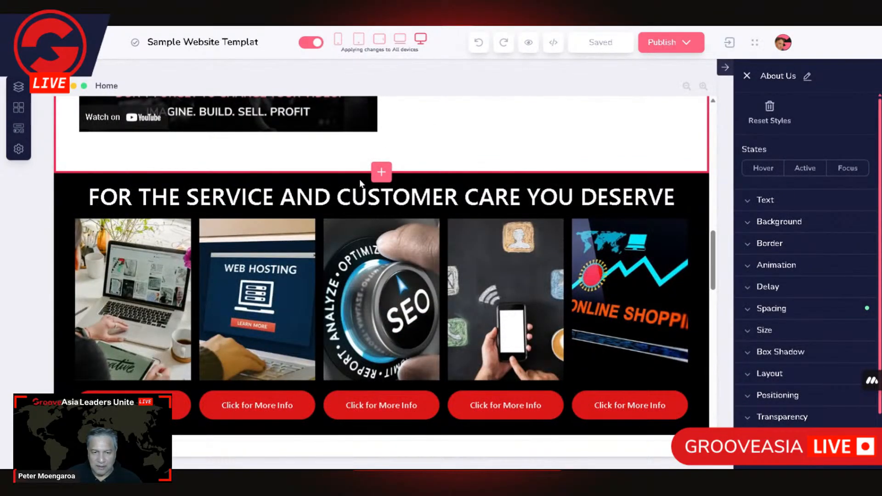
{"action": "scroll", "coordinate": [694, 179], "scroll_direction": "up", "scroll_amount": 3}
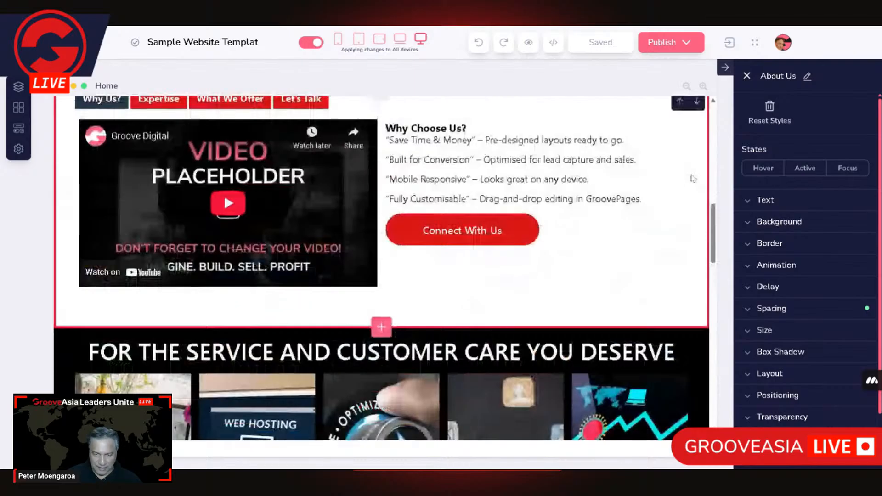
{"action": "scroll", "coordinate": [597, 320], "scroll_direction": "down", "scroll_amount": 2}
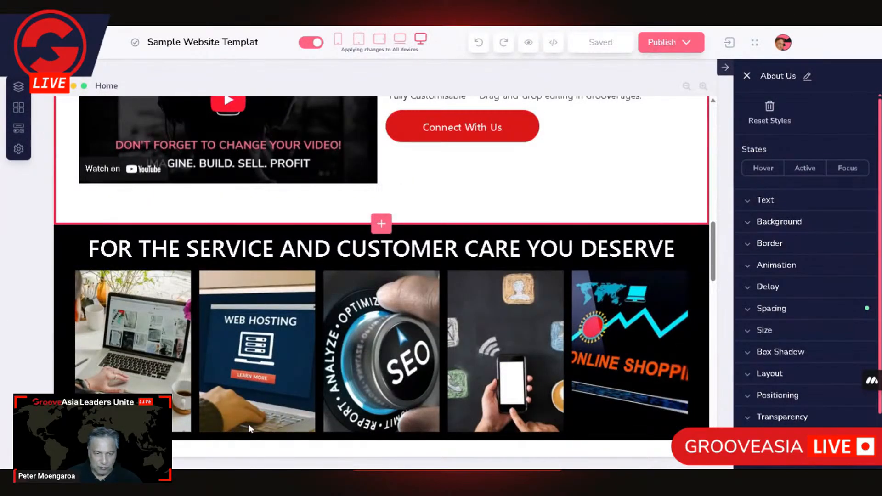
{"action": "scroll", "coordinate": [580, 365], "scroll_direction": "down", "scroll_amount": 2}
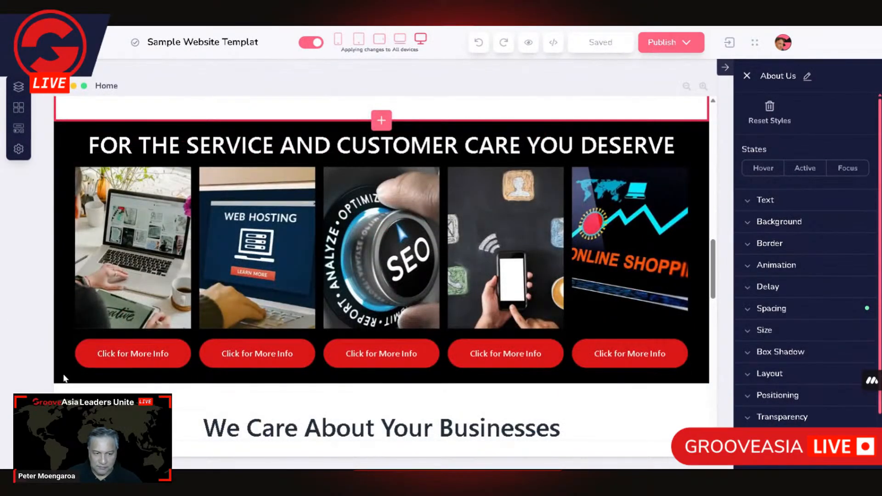
Step: Select the services block and the About Us section in turn to compare where each section begins and ends
{"action": "left_click", "coordinate": [65, 378]}
{"action": "scroll", "coordinate": [144, 340], "scroll_direction": "up", "scroll_amount": 3}
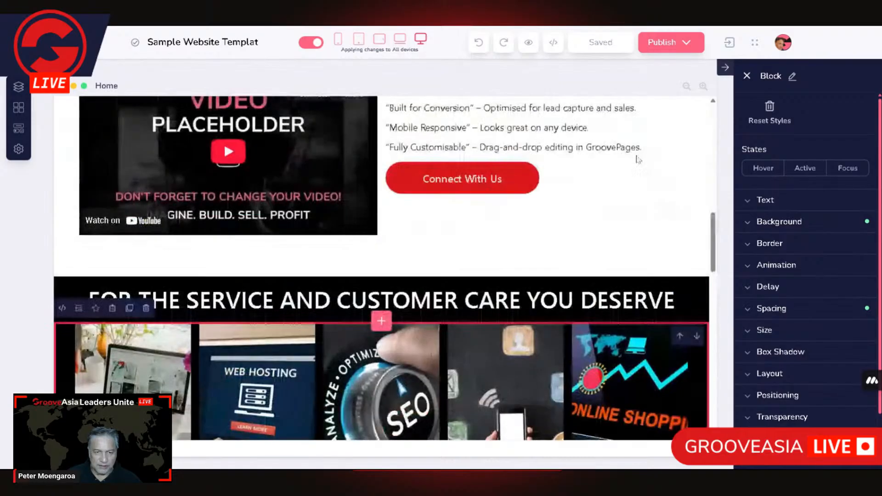
{"action": "left_click", "coordinate": [64, 241]}
{"action": "scroll", "coordinate": [510, 222], "scroll_direction": "down", "scroll_amount": 3}
{"action": "scroll", "coordinate": [479, 230], "scroll_direction": "up", "scroll_amount": 2}
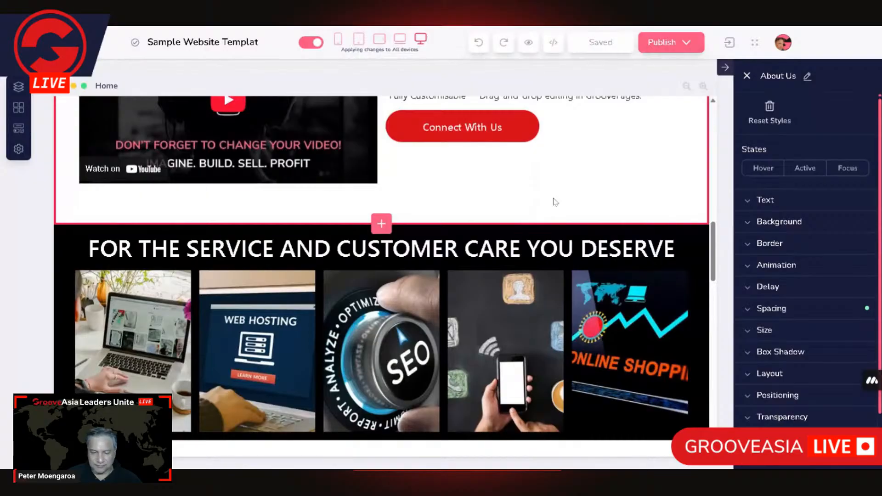
{"action": "scroll", "coordinate": [554, 203], "scroll_direction": "up", "scroll_amount": 3}
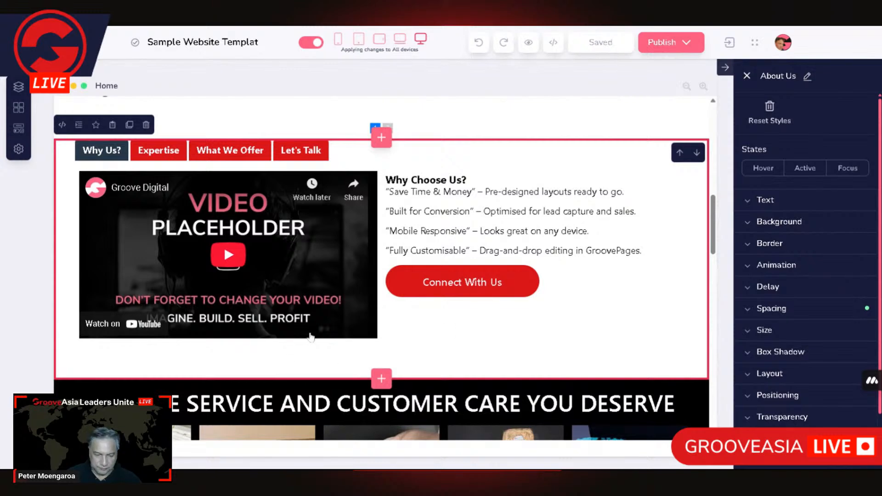
Step: Select the Why Us? video and trace its parent elements upward through layout-2-2 to the tabs-content block
{"action": "left_click", "coordinate": [306, 338]}
{"action": "left_click", "coordinate": [251, 356]}
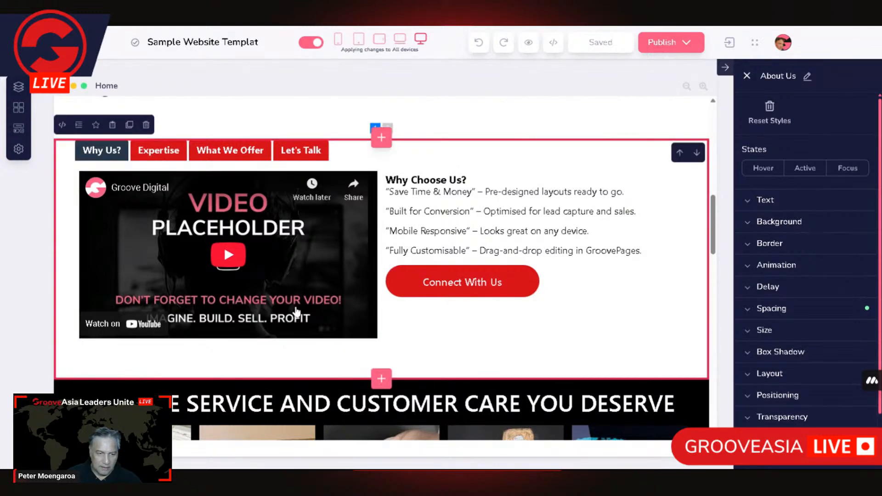
{"action": "left_click", "coordinate": [297, 312]}
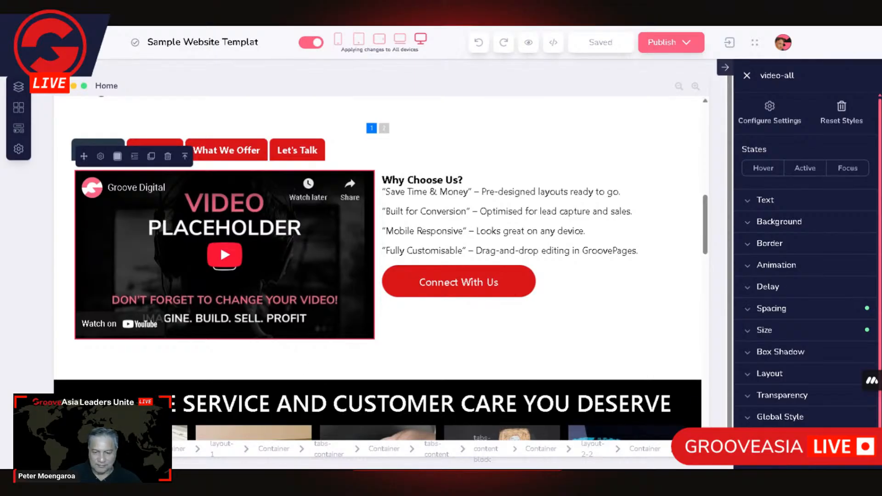
{"action": "left_click", "coordinate": [646, 450]}
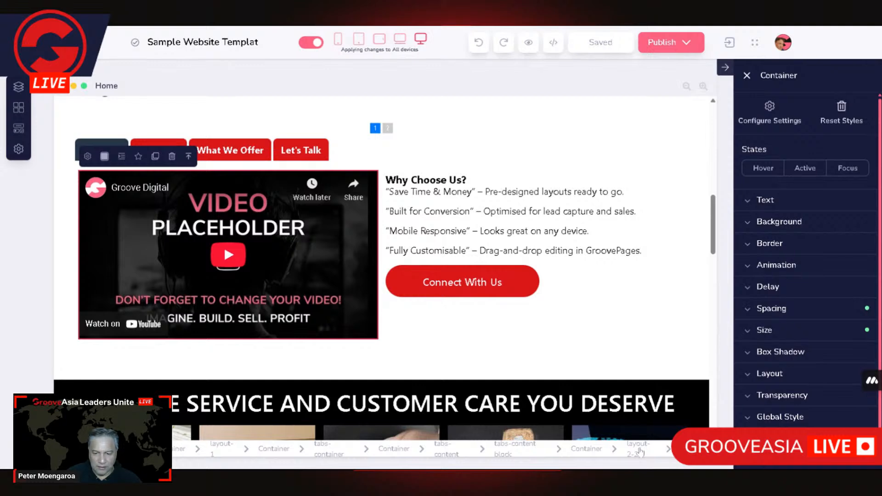
{"action": "left_click", "coordinate": [640, 451]}
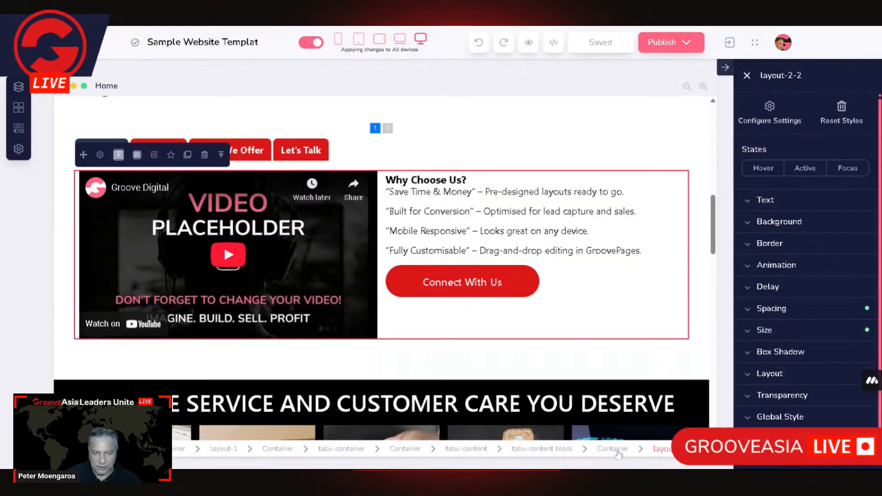
{"action": "left_click", "coordinate": [616, 449]}
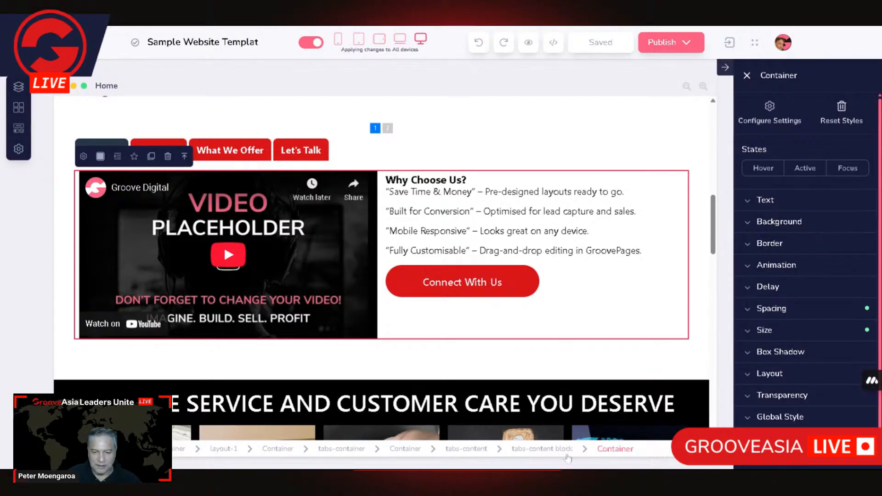
{"action": "left_click", "coordinate": [564, 453]}
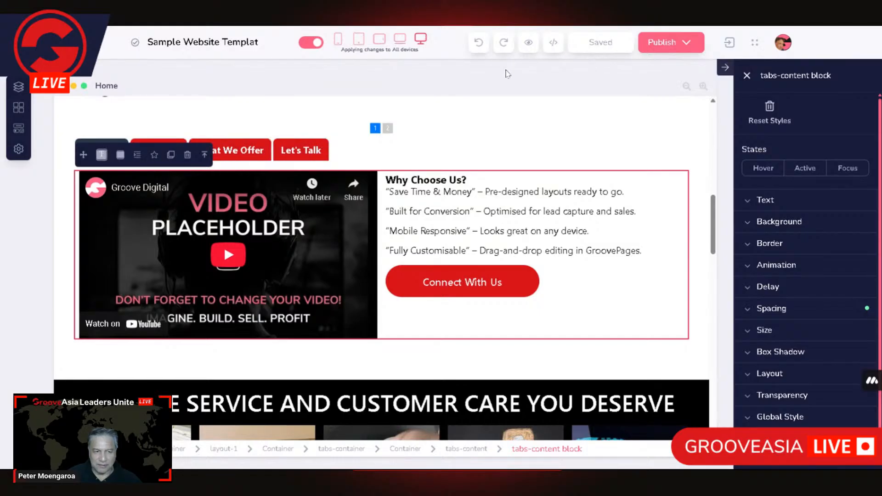
Step: Reselect the tabs-content block and trace its parents through tabs-content and Container up to the tabs-container
{"action": "left_click", "coordinate": [590, 112]}
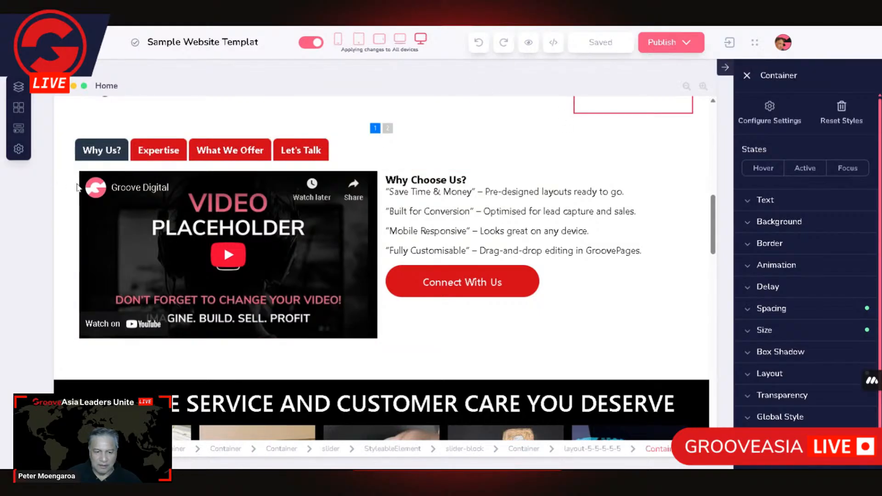
{"action": "left_click", "coordinate": [77, 186]}
{"action": "left_click", "coordinate": [534, 450]}
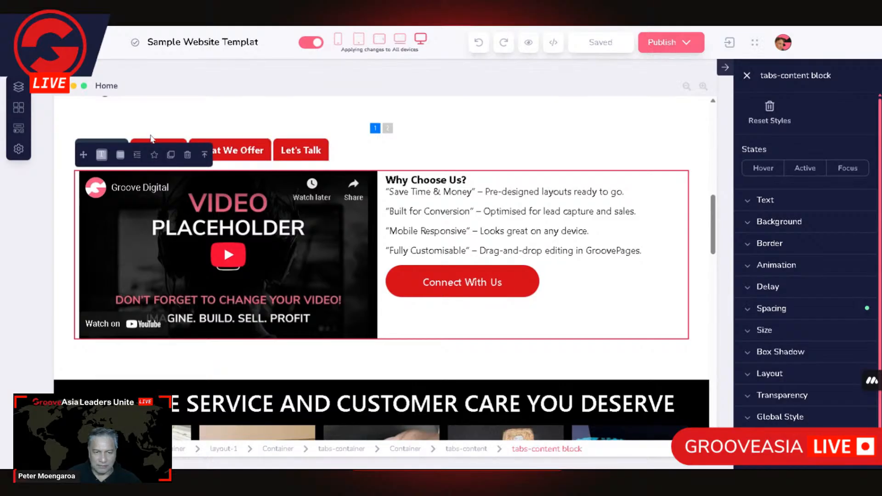
{"action": "left_click", "coordinate": [470, 451]}
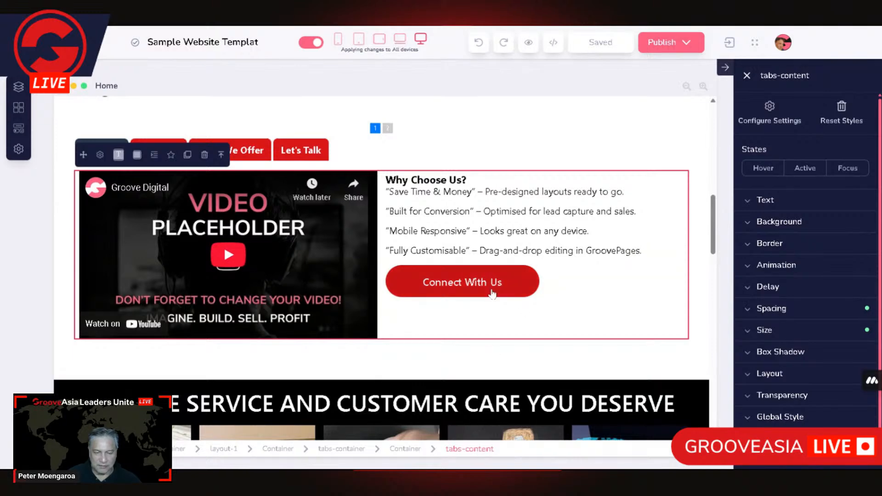
{"action": "left_click", "coordinate": [415, 450]}
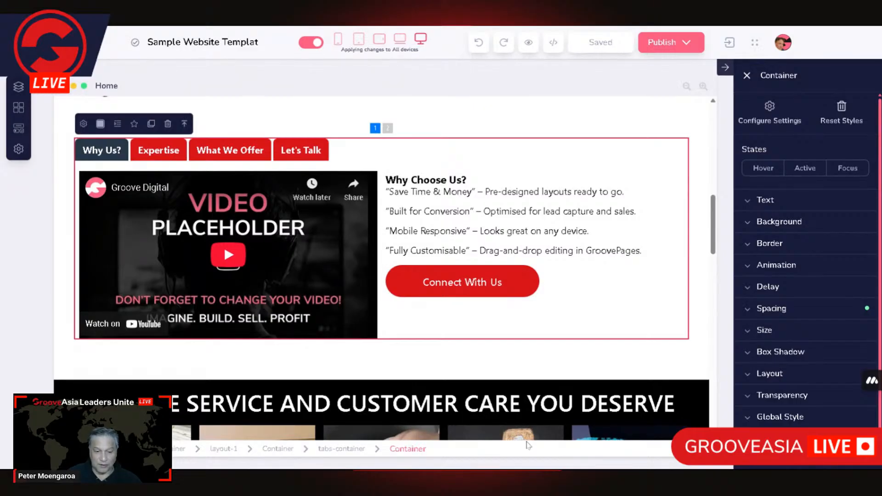
{"action": "left_click", "coordinate": [346, 455]}
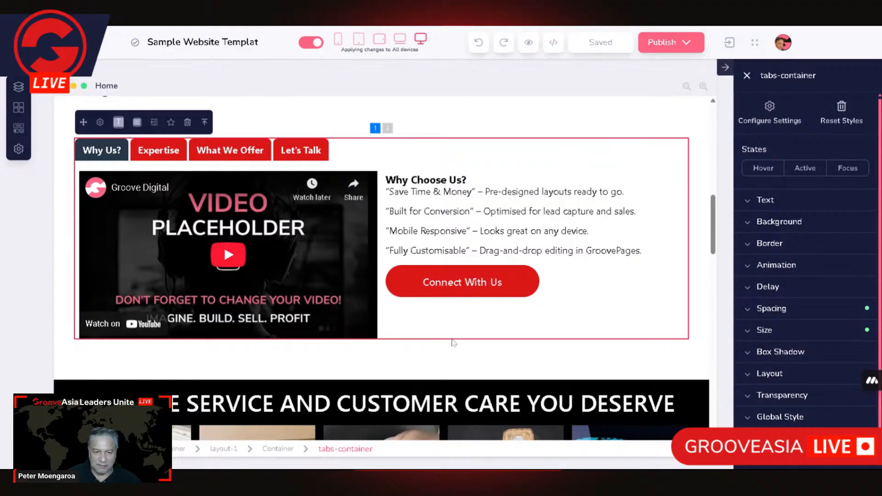
Step: Insert an empty two-column block with a wide first and narrower second column between the About Us and services sections
{"action": "scroll", "coordinate": [451, 309], "scroll_direction": "down", "scroll_amount": 2}
{"action": "scroll", "coordinate": [450, 309], "scroll_direction": "up", "scroll_amount": 1}
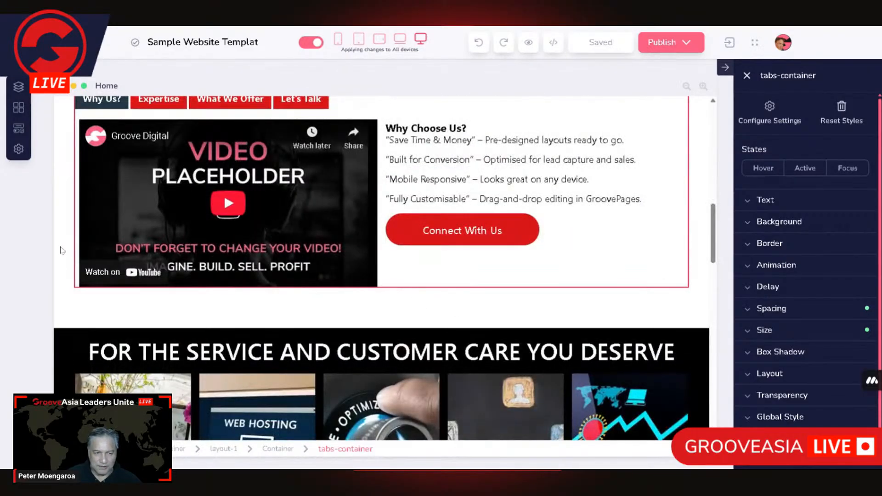
{"action": "left_click", "coordinate": [67, 248]}
{"action": "scroll", "coordinate": [496, 322], "scroll_direction": "down", "scroll_amount": 3}
{"action": "scroll", "coordinate": [471, 324], "scroll_direction": "up", "scroll_amount": 5}
{"action": "scroll", "coordinate": [472, 324], "scroll_direction": "down", "scroll_amount": 5}
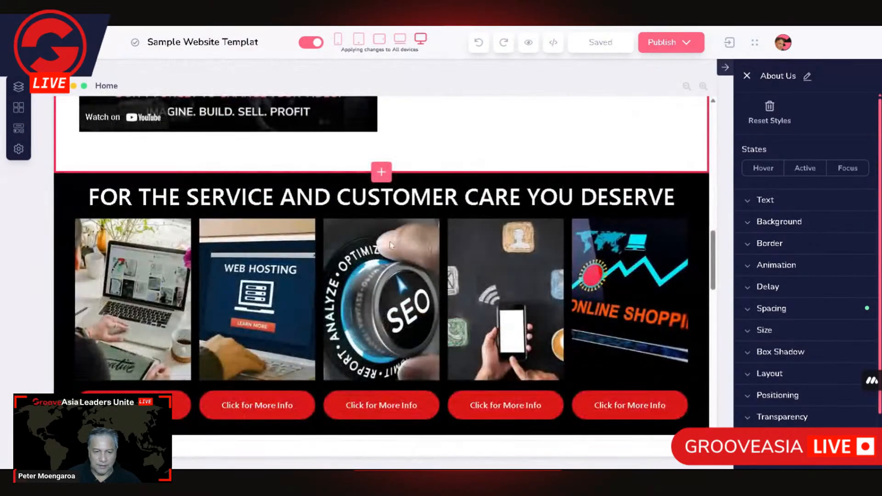
{"action": "left_click", "coordinate": [380, 173]}
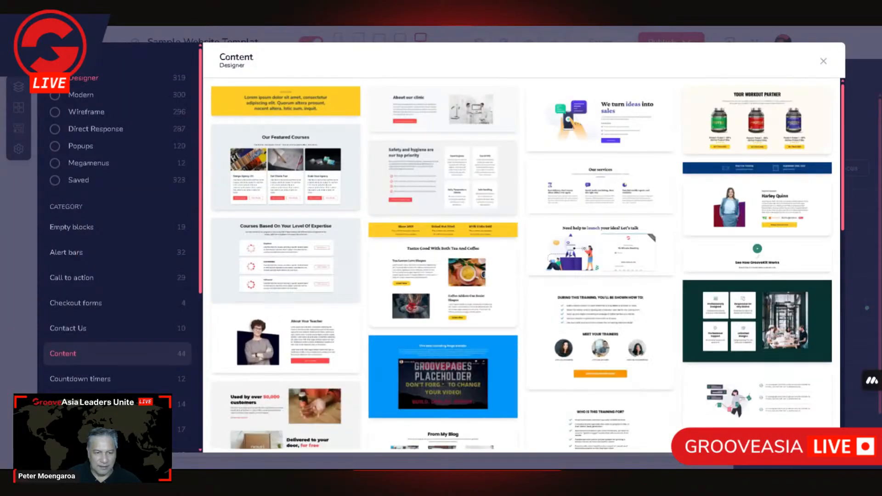
{"action": "left_click", "coordinate": [93, 233]}
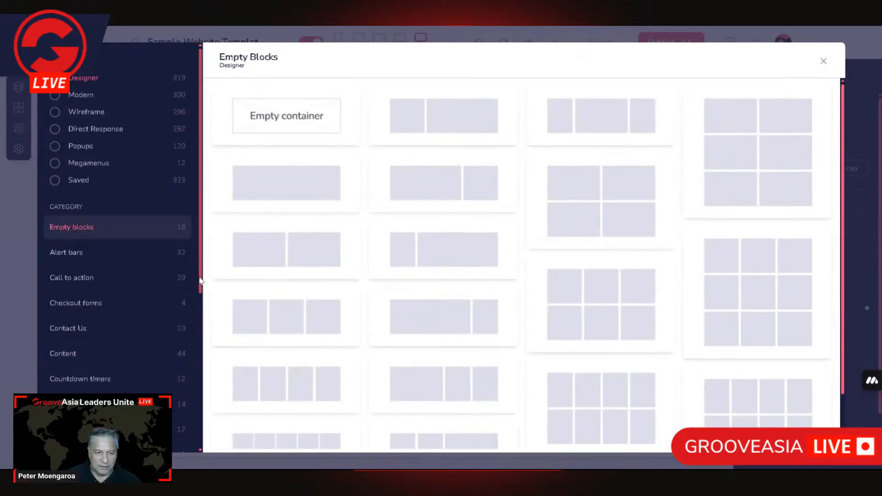
{"action": "scroll", "coordinate": [200, 281], "scroll_direction": "down", "scroll_amount": 1}
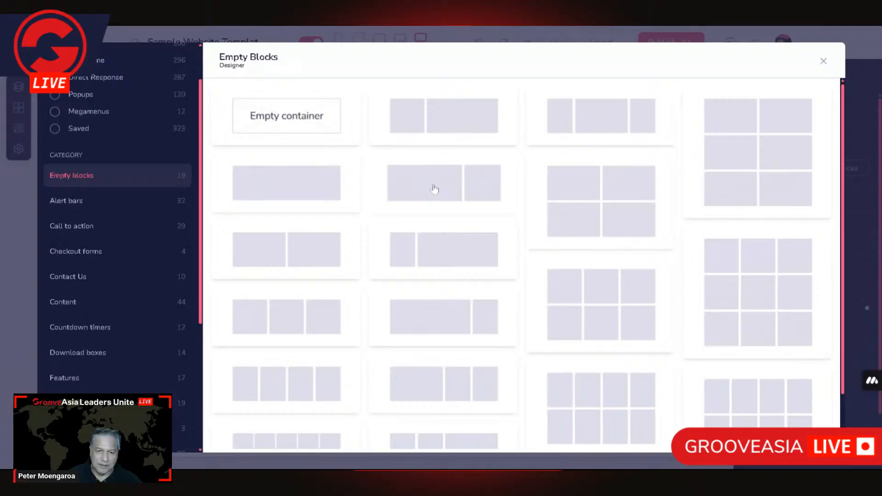
{"action": "left_click", "coordinate": [426, 189]}
{"action": "scroll", "coordinate": [580, 294], "scroll_direction": "up", "scroll_amount": 5}
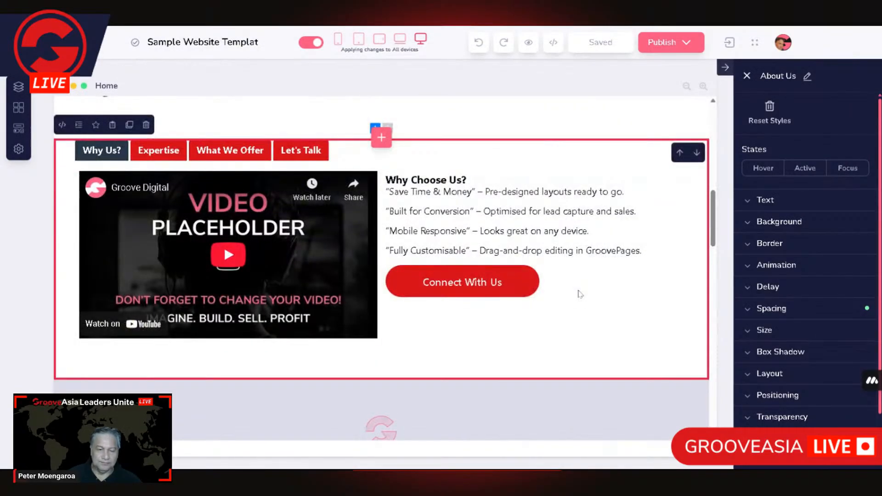
{"action": "scroll", "coordinate": [580, 294], "scroll_direction": "down", "scroll_amount": 6}
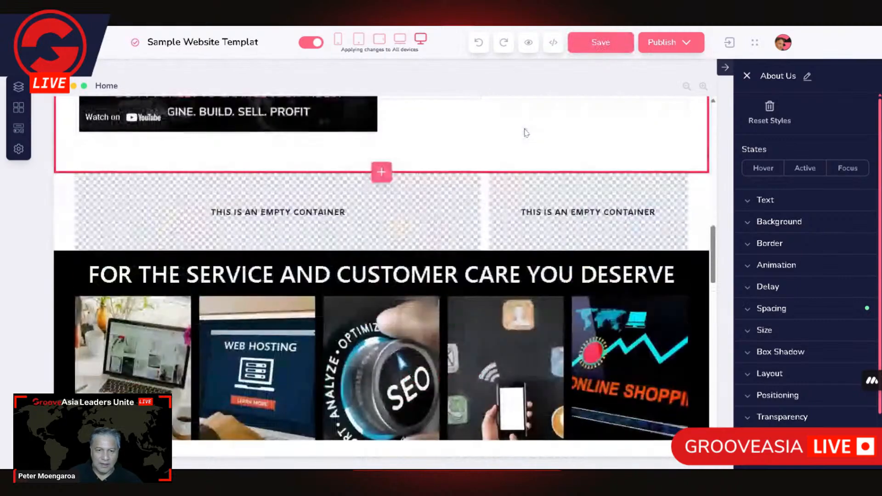
Step: Place a Tabs Container element in the wider empty container of the new block
{"action": "left_click", "coordinate": [441, 208]}
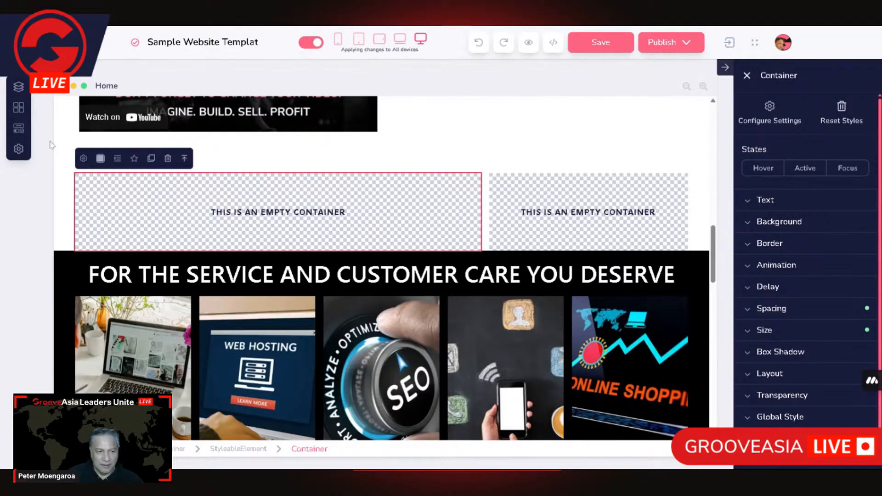
{"action": "left_click", "coordinate": [18, 130]}
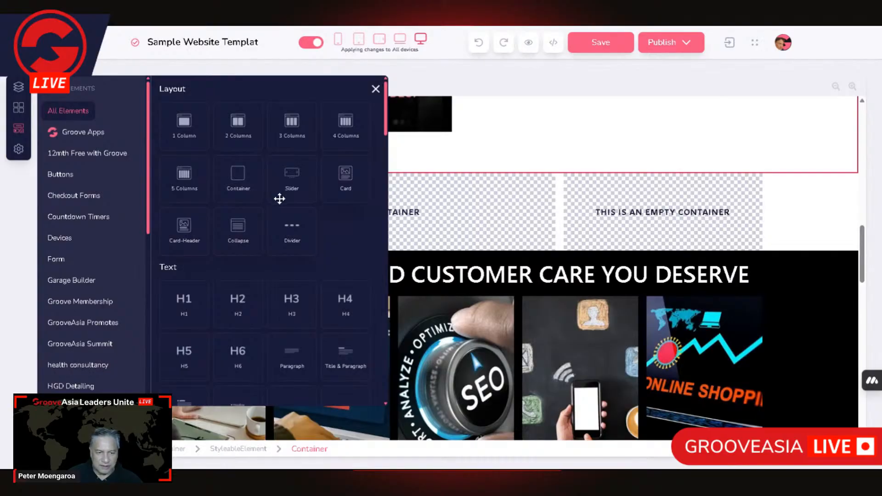
{"action": "scroll", "coordinate": [278, 201], "scroll_direction": "down", "scroll_amount": 8}
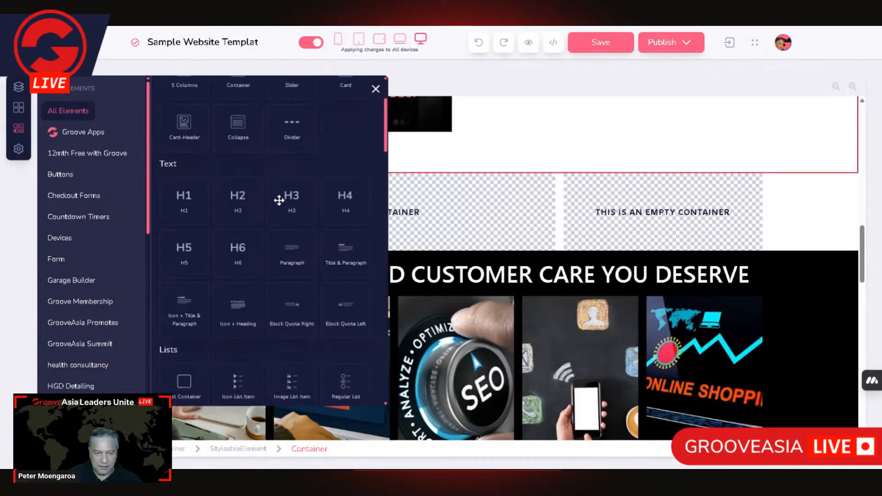
{"action": "scroll", "coordinate": [279, 200], "scroll_direction": "down", "scroll_amount": 3}
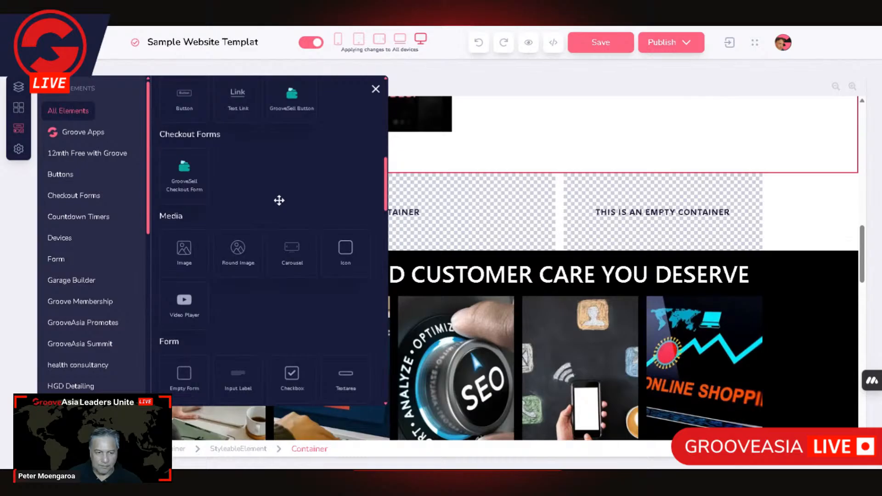
{"action": "scroll", "coordinate": [280, 201], "scroll_direction": "down", "scroll_amount": 6}
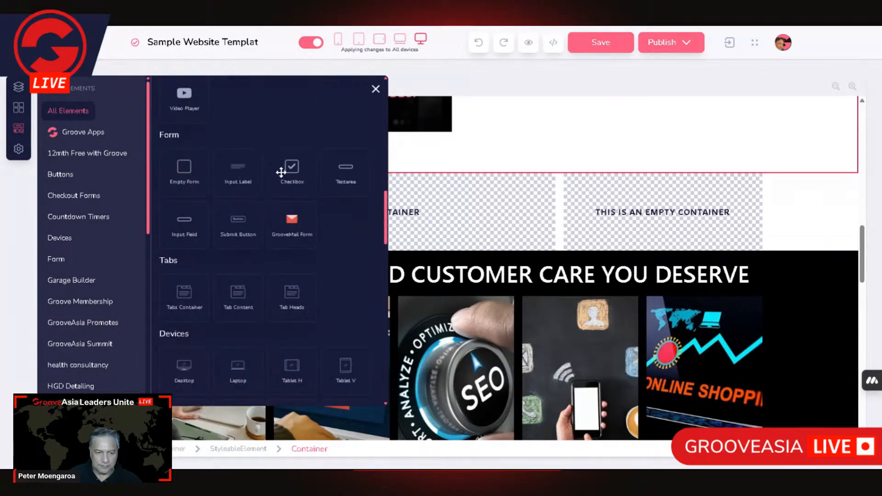
{"action": "scroll", "coordinate": [281, 173], "scroll_direction": "down", "scroll_amount": 2}
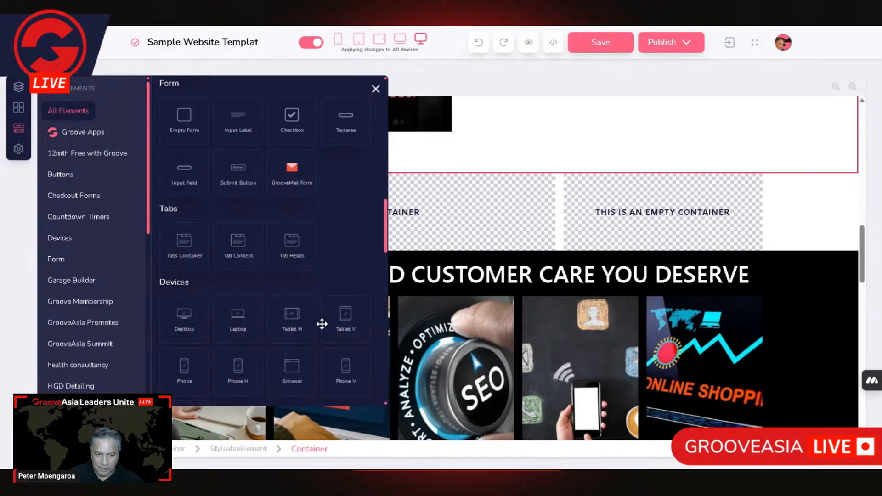
{"action": "scroll", "coordinate": [322, 324], "scroll_direction": "down", "scroll_amount": 1}
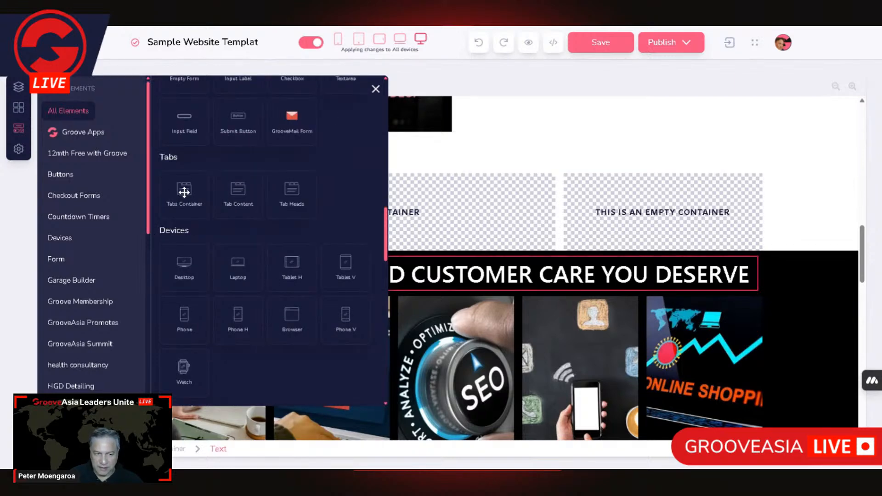
{"action": "left_click_drag", "start_coordinate": [188, 194], "coordinate": [442, 218]}
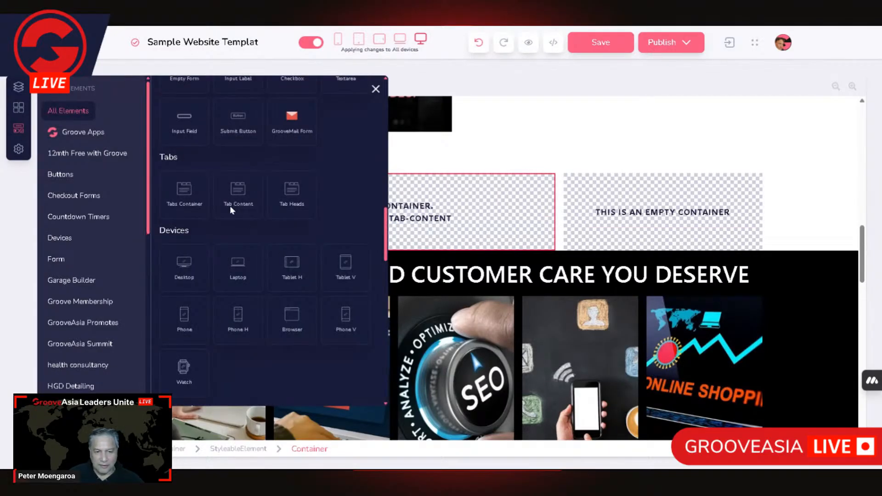
Step: Add a Tab Content element and a Tab Heads element above it inside the new tabs container
{"action": "left_click_drag", "start_coordinate": [233, 199], "coordinate": [395, 221]}
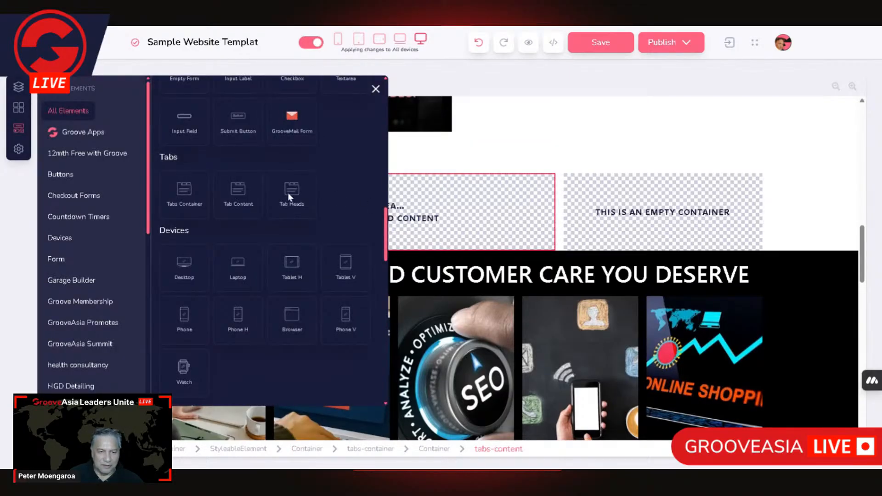
{"action": "left_click_drag", "start_coordinate": [288, 191], "coordinate": [442, 188]}
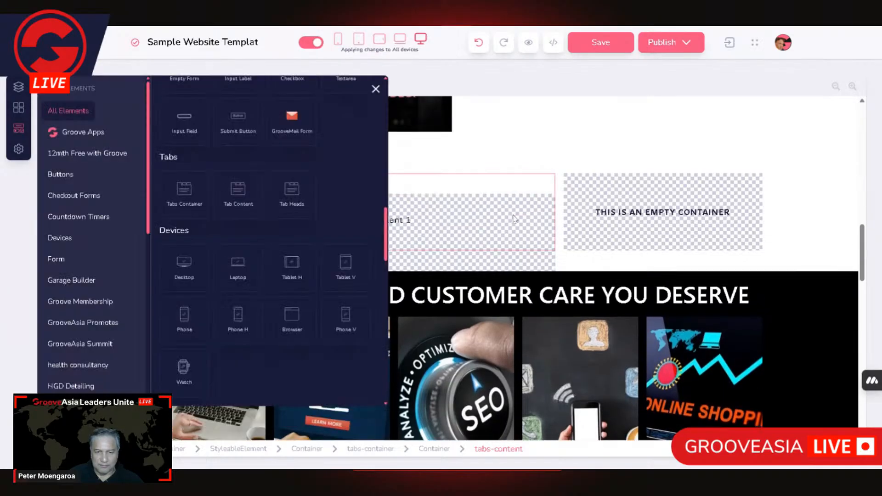
{"action": "left_click", "coordinate": [628, 123]}
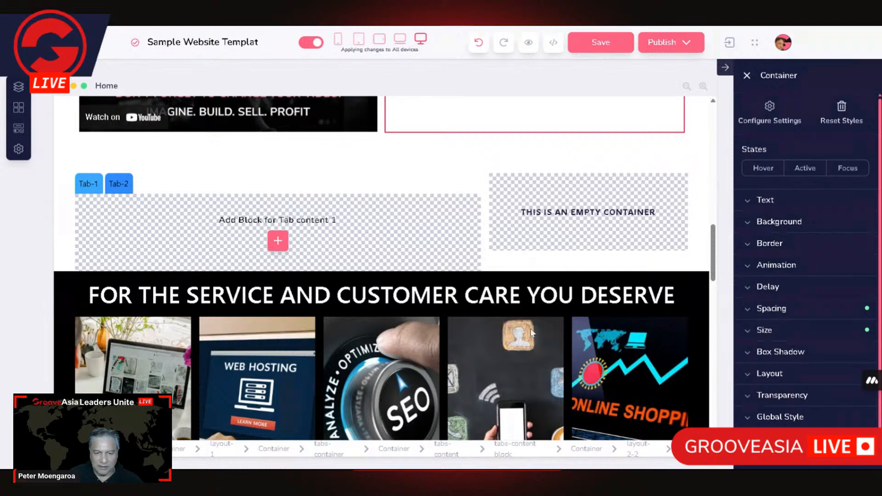
Step: Select the new tabs block and its tabs-content area to examine how they are structured
{"action": "left_click", "coordinate": [68, 220]}
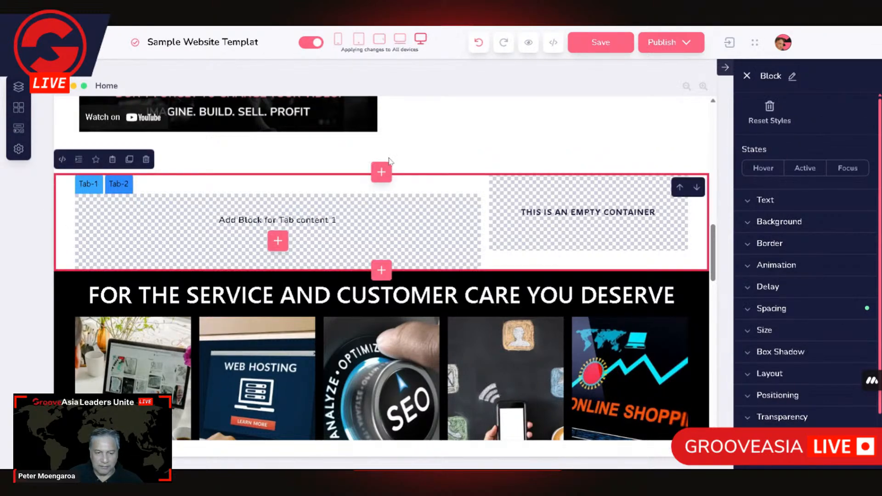
{"action": "left_click", "coordinate": [114, 217]}
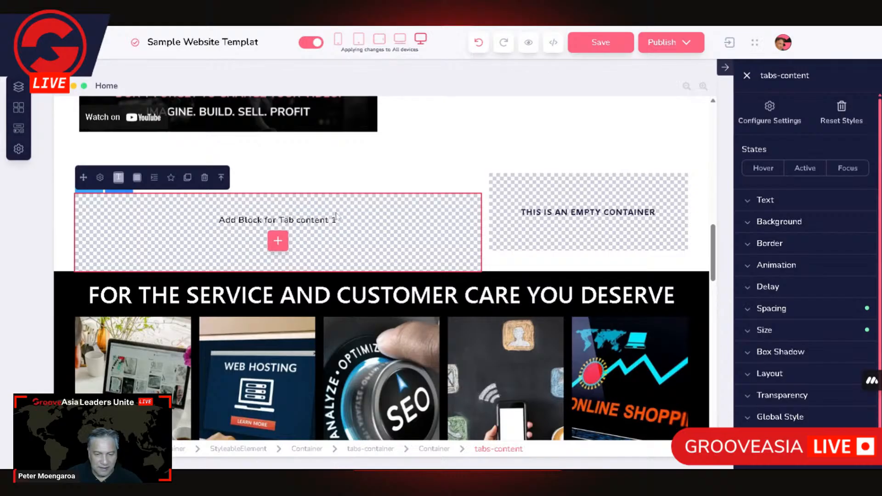
{"action": "left_click", "coordinate": [570, 199]}
{"action": "left_click", "coordinate": [356, 223]}
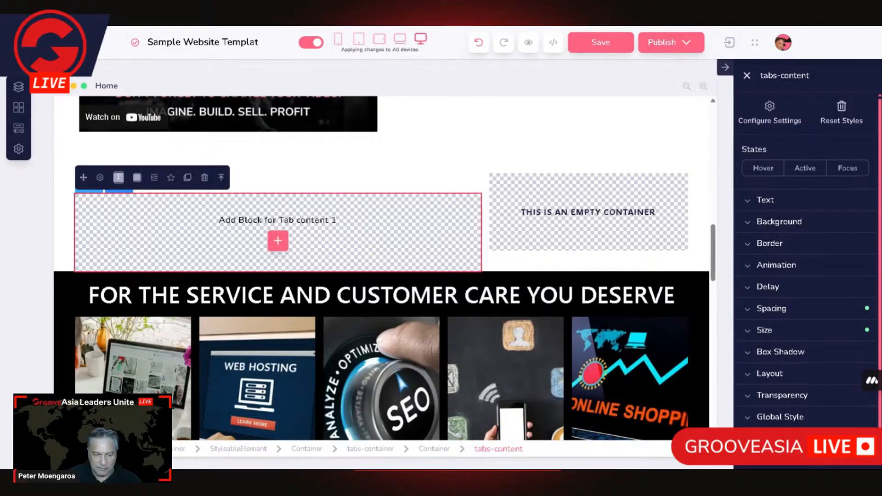
Step: Set the top and bottom padding of the new tabs block to 80
{"action": "left_click", "coordinate": [699, 230]}
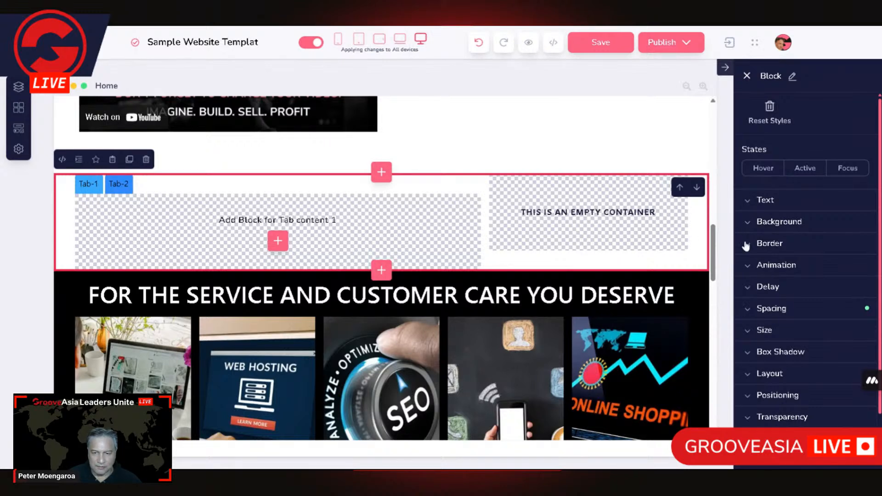
{"action": "left_click", "coordinate": [772, 309]}
{"action": "scroll", "coordinate": [820, 354], "scroll_direction": "down", "scroll_amount": 2}
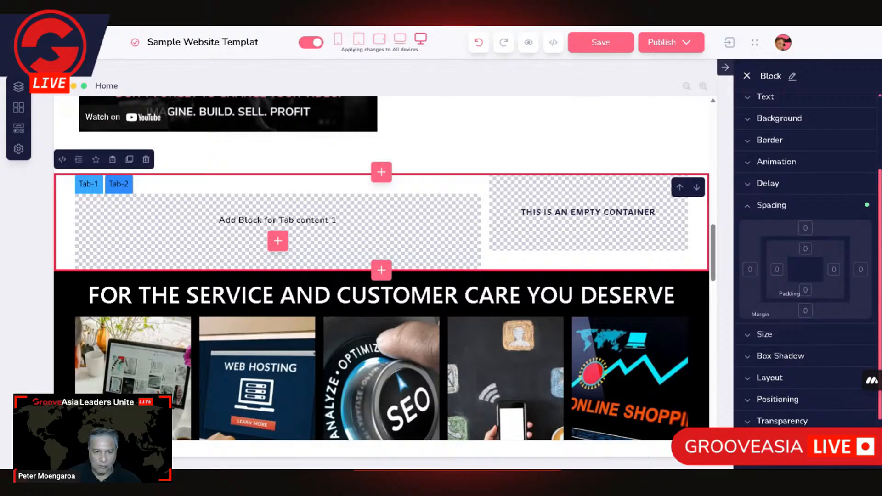
{"action": "left_click", "coordinate": [805, 291]}
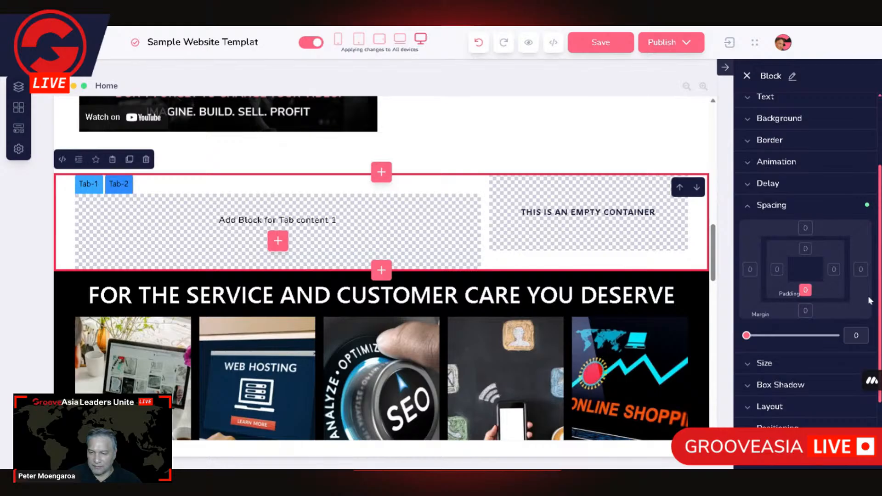
{"action": "left_click", "coordinate": [807, 250]}
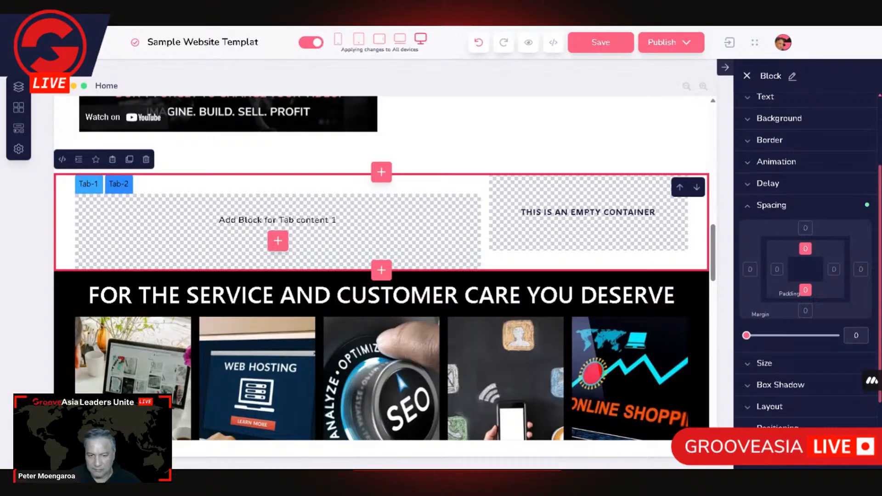
{"action": "type", "text": "8"}
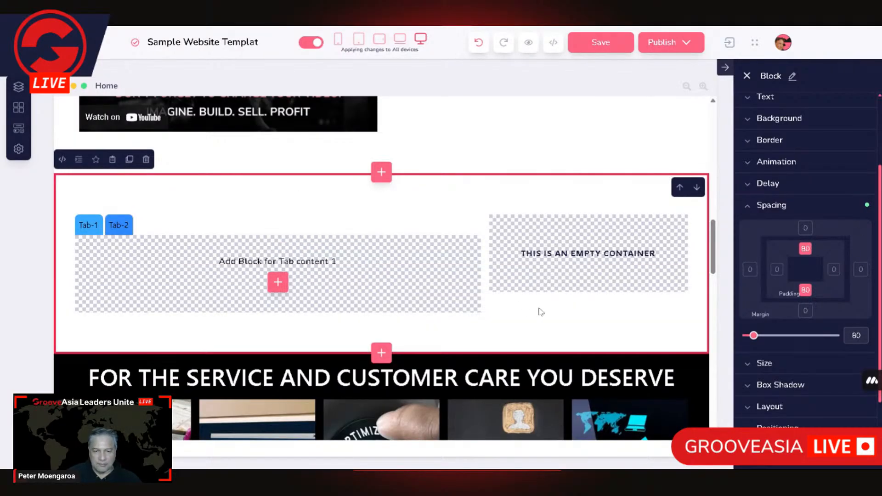
Step: Select the tabs container through its nested elements and examine its default active tab options without changing them
{"action": "left_click", "coordinate": [515, 306]}
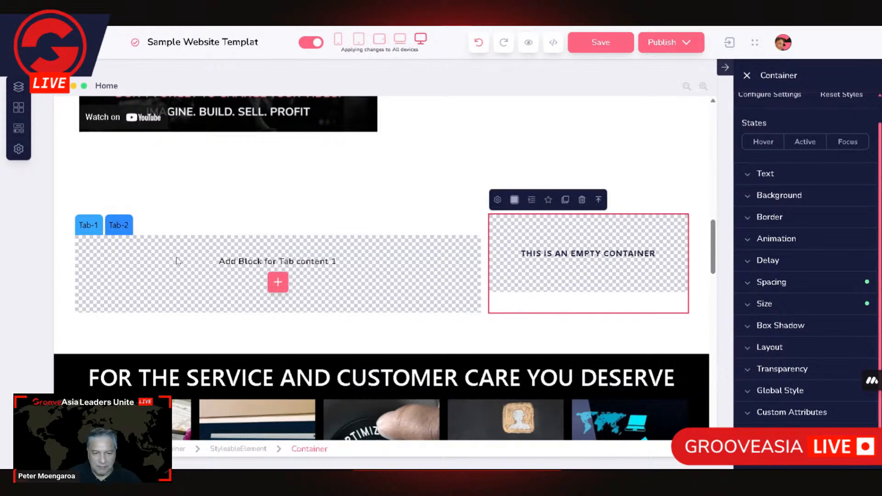
{"action": "left_click", "coordinate": [89, 230]}
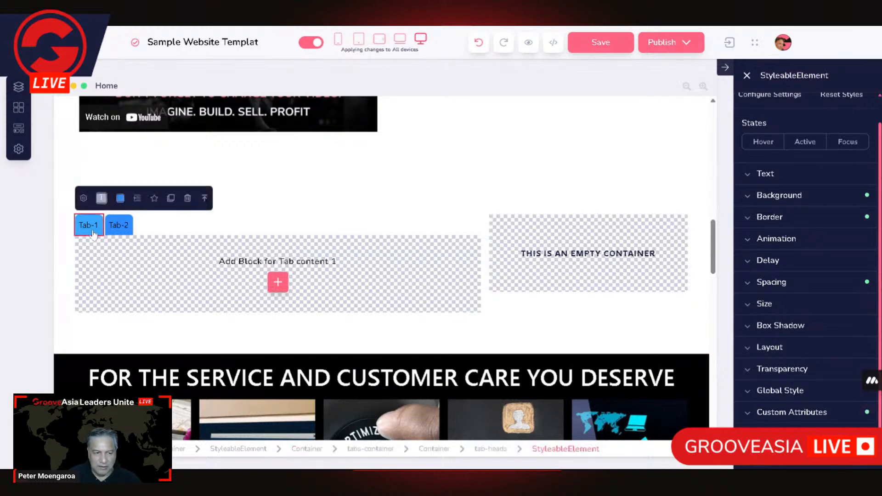
{"action": "left_click", "coordinate": [121, 271]}
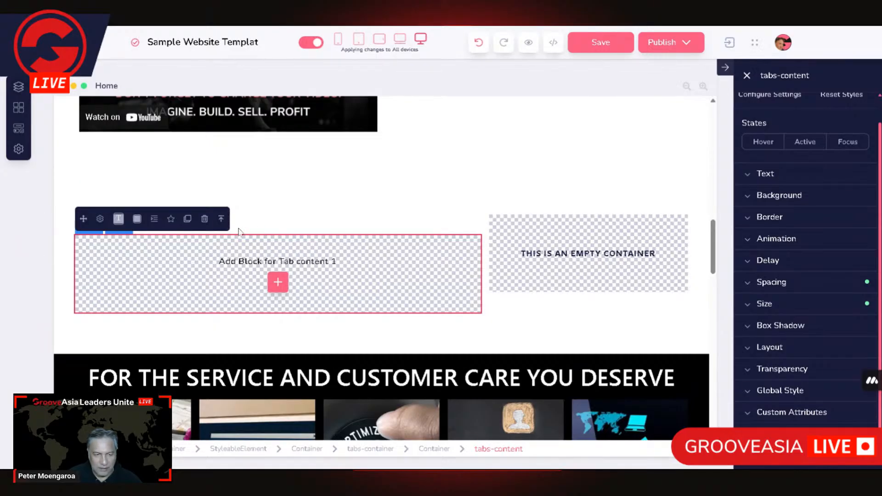
{"action": "left_click", "coordinate": [223, 220]}
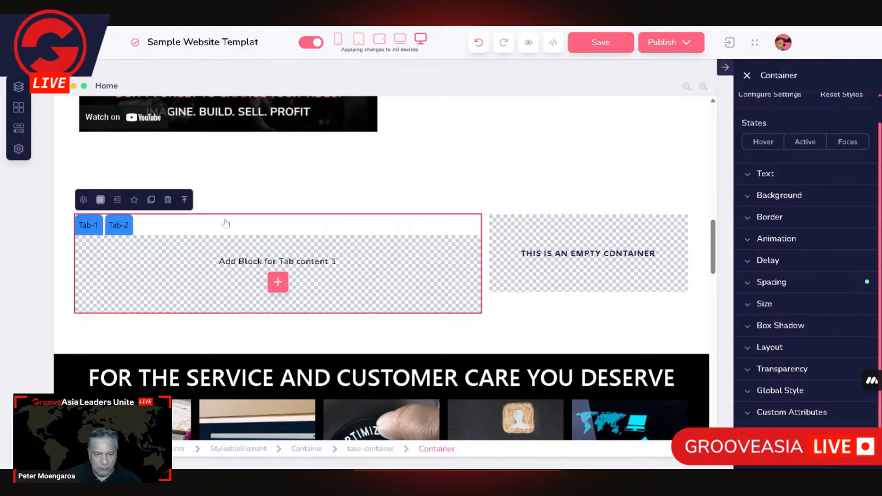
{"action": "left_click", "coordinate": [186, 202]}
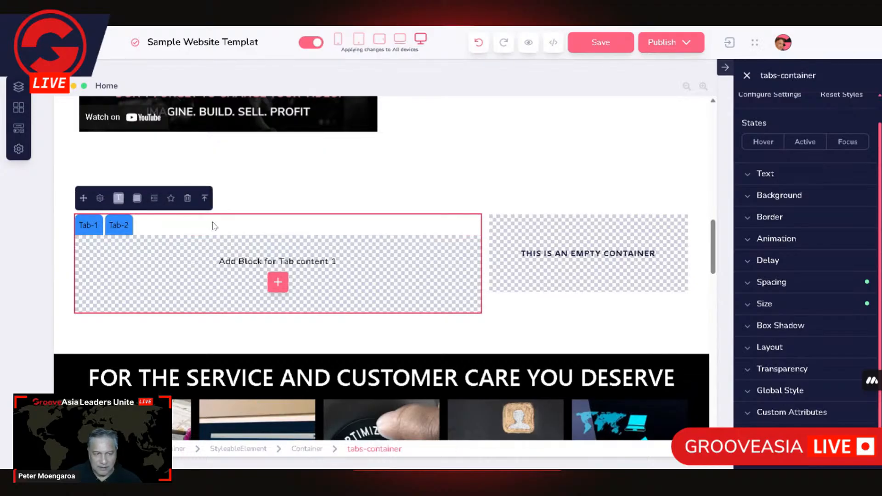
{"action": "left_click", "coordinate": [100, 199]}
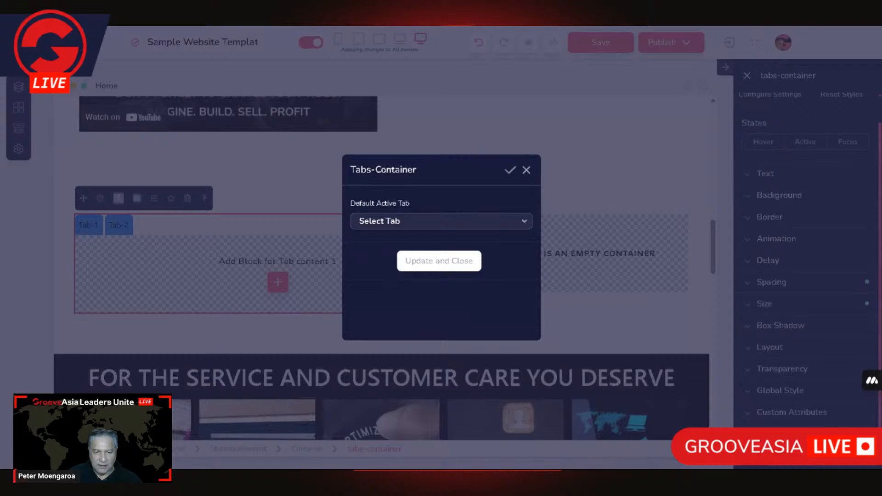
{"action": "left_click", "coordinate": [472, 222]}
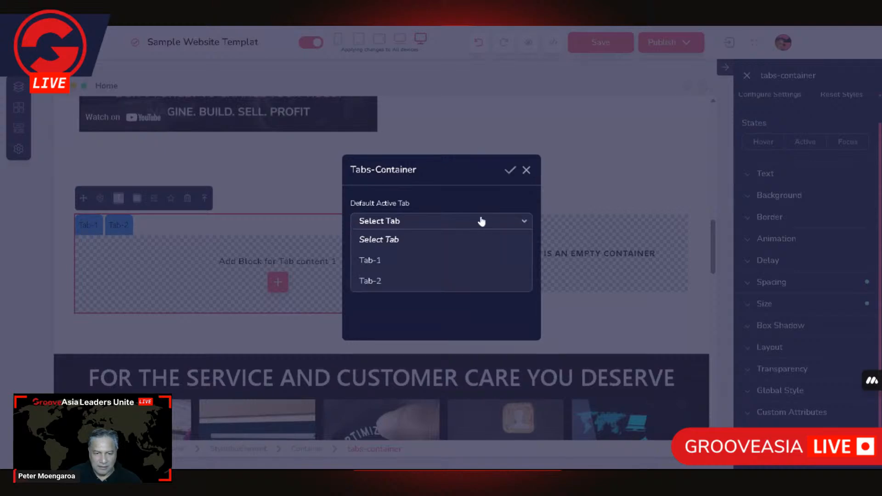
{"action": "left_click", "coordinate": [489, 221]}
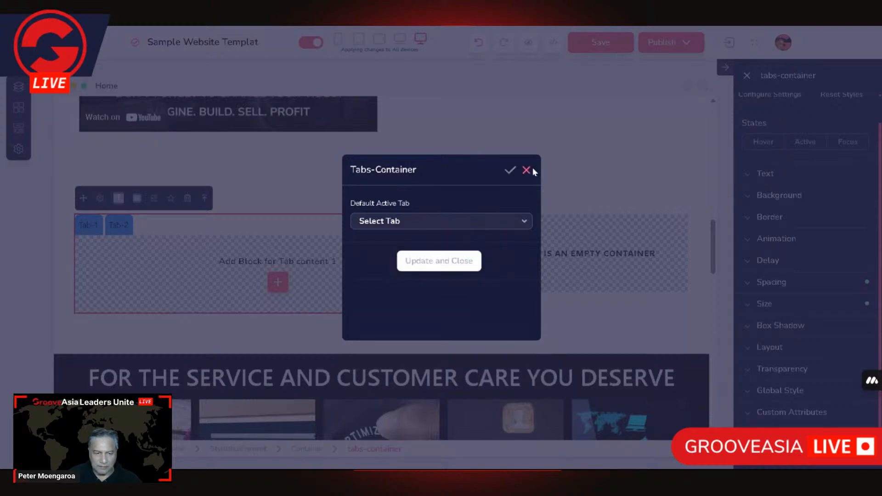
{"action": "left_click", "coordinate": [529, 170]}
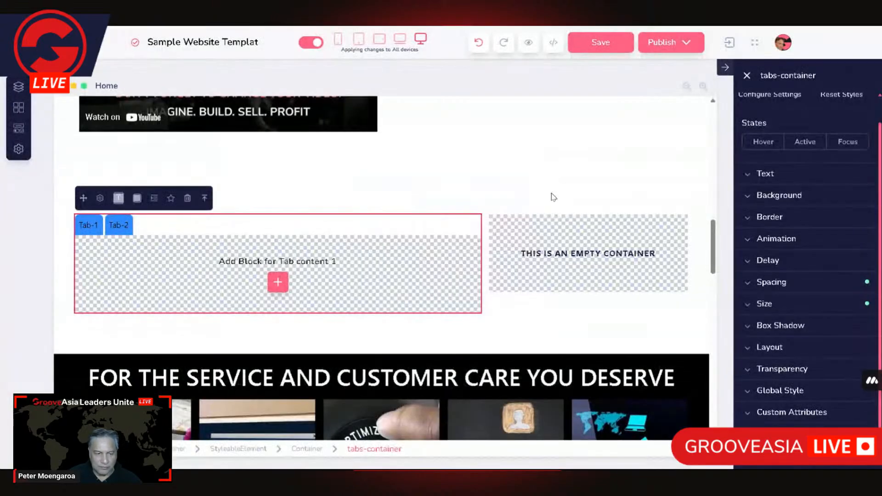
Step: Increase the number of tab contents in the tabs-content element to 5 and apply the update
{"action": "left_click", "coordinate": [208, 251]}
{"action": "left_click", "coordinate": [222, 220]}
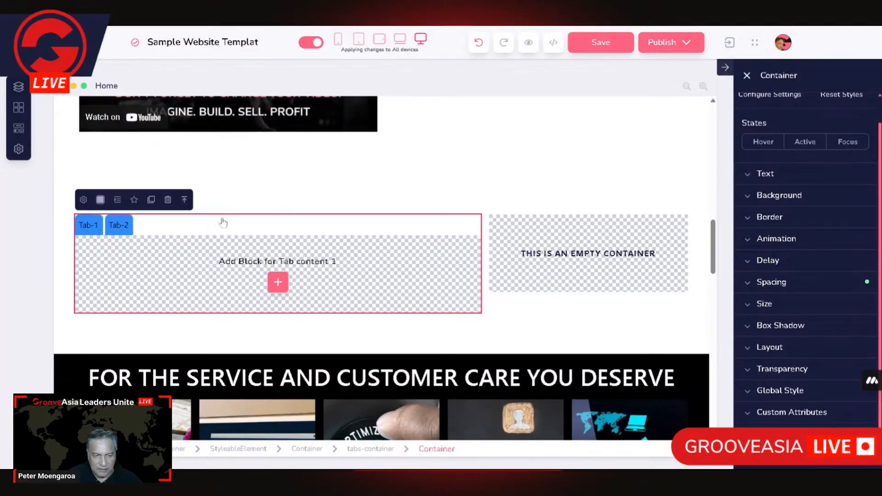
{"action": "left_click", "coordinate": [190, 249]}
{"action": "left_click", "coordinate": [101, 220]}
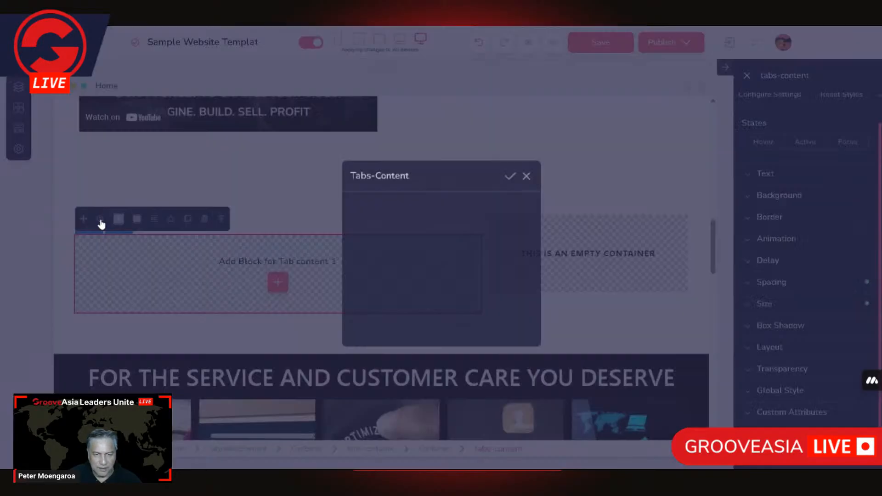
{"action": "left_click", "coordinate": [200, 263]}
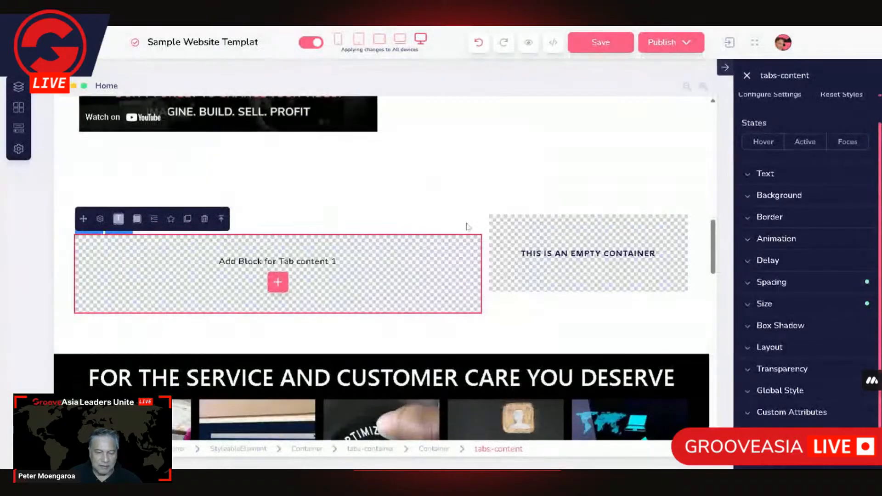
{"action": "left_click", "coordinate": [100, 220]}
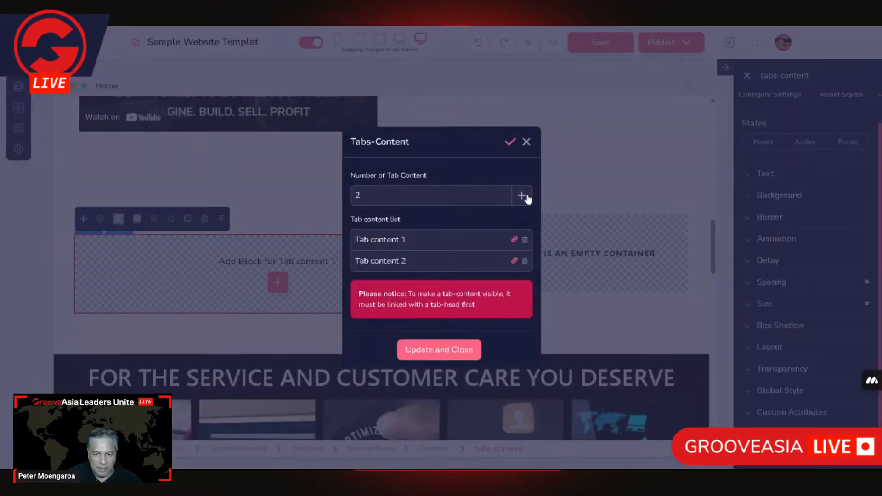
{"action": "left_click", "coordinate": [525, 196]}
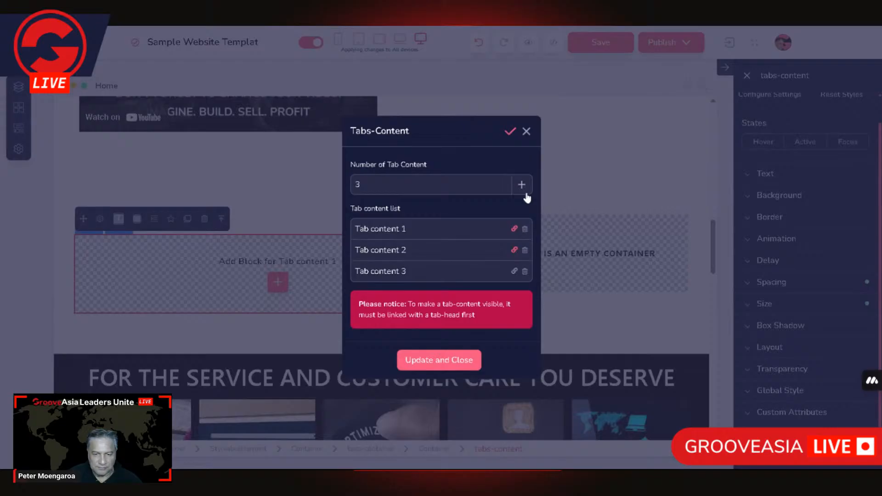
{"action": "left_click", "coordinate": [527, 195]}
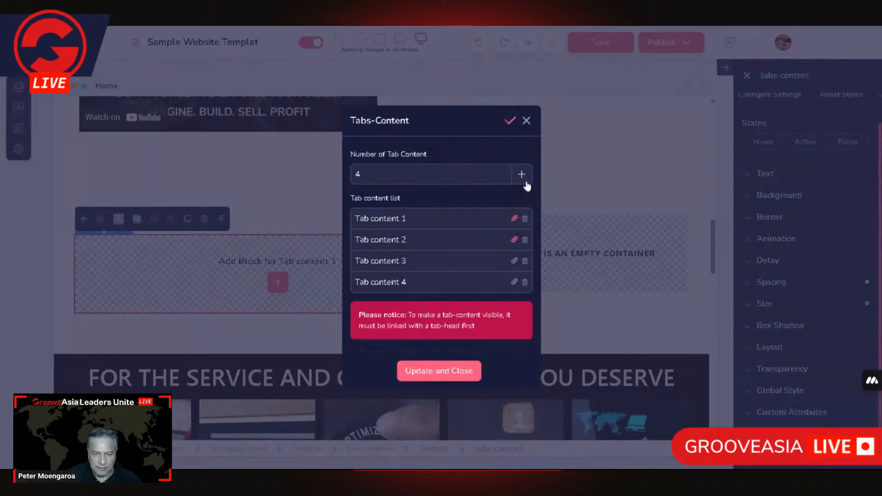
{"action": "left_click", "coordinate": [524, 176]}
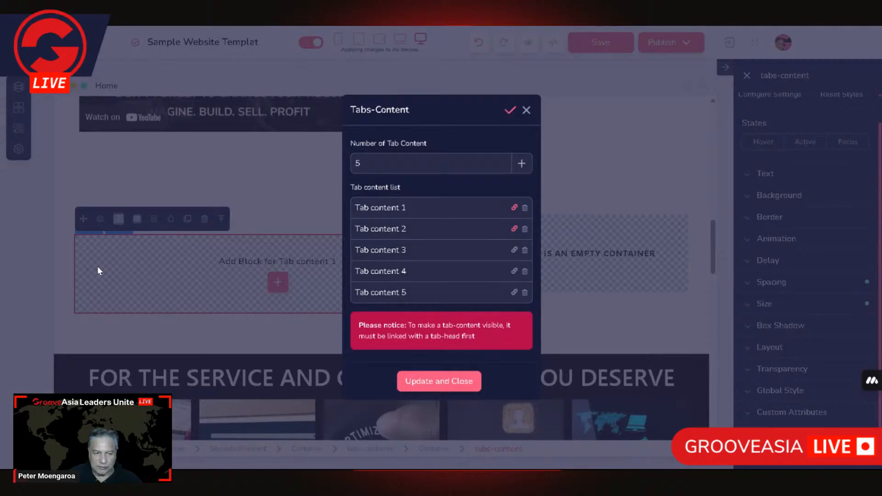
{"action": "left_click", "coordinate": [433, 383]}
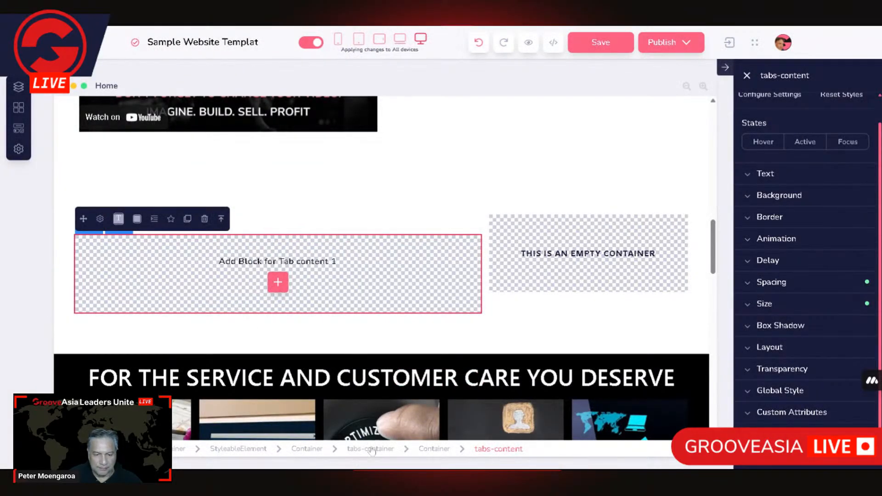
Step: Examine the link setting of the inner container and the default active tab choices of its parent tabs container
{"action": "left_click", "coordinate": [424, 451]}
{"action": "left_click", "coordinate": [84, 200]}
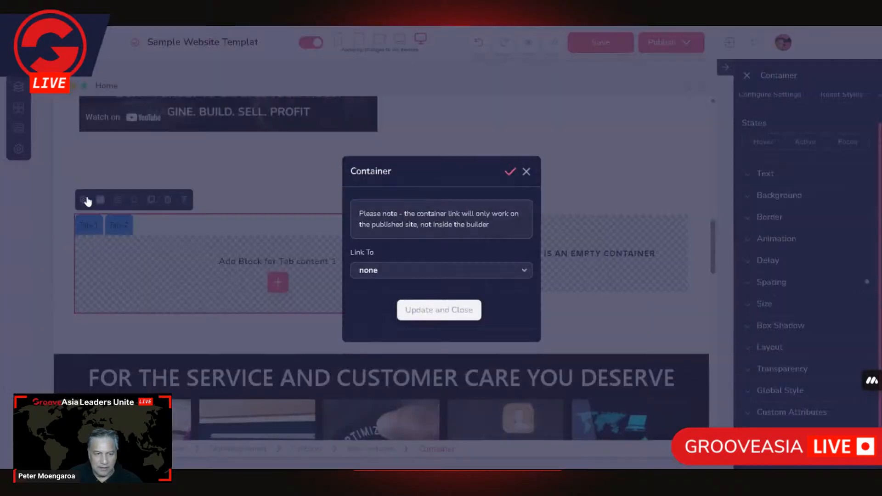
{"action": "left_click", "coordinate": [167, 248]}
{"action": "left_click", "coordinate": [376, 452]}
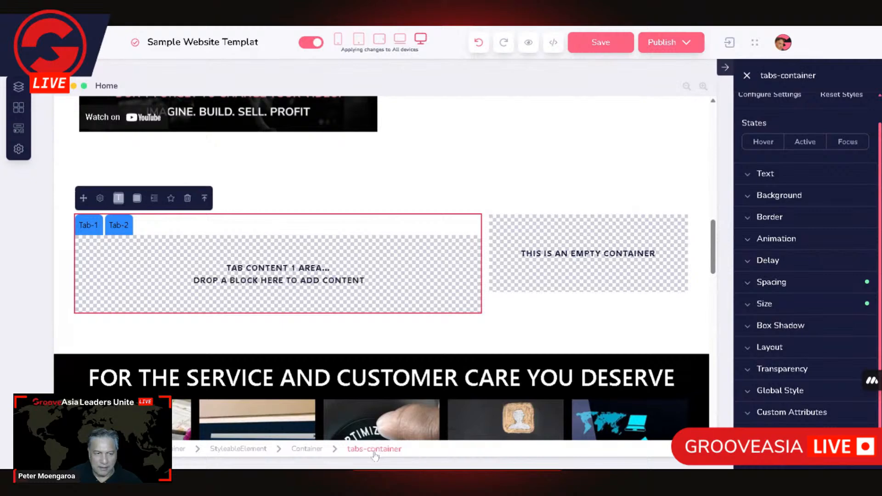
{"action": "left_click", "coordinate": [100, 199]}
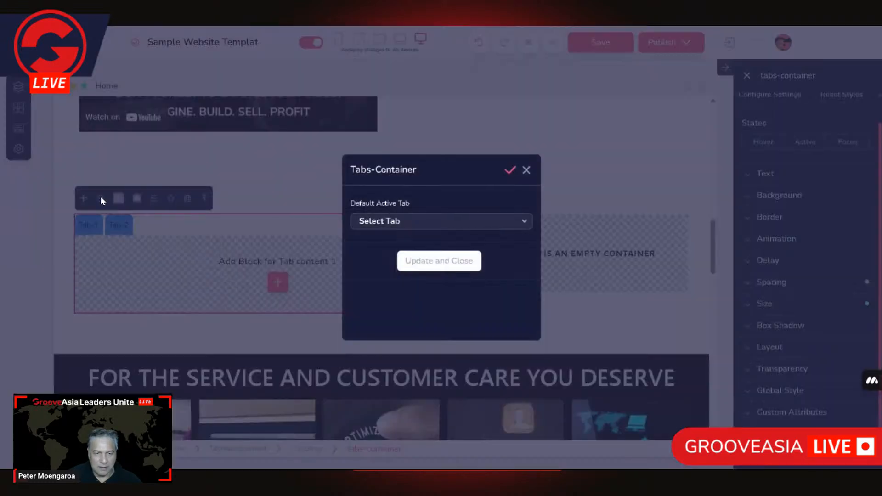
{"action": "left_click", "coordinate": [489, 222]}
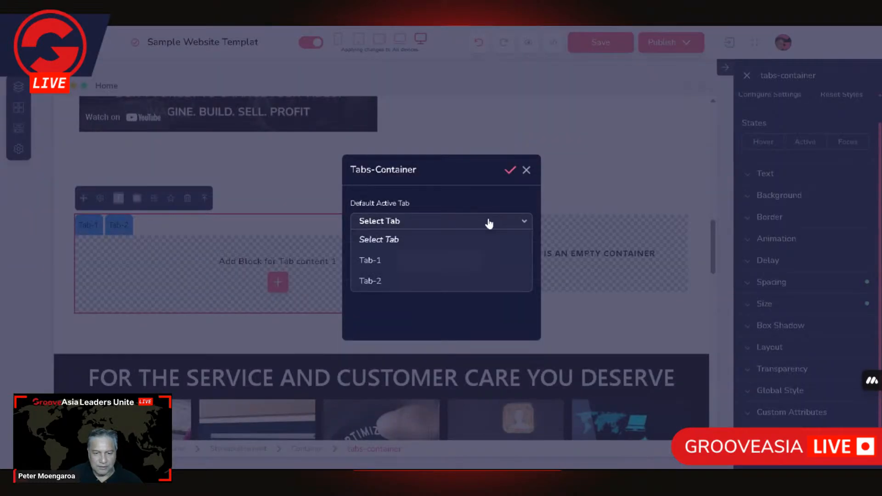
{"action": "left_click", "coordinate": [260, 236]}
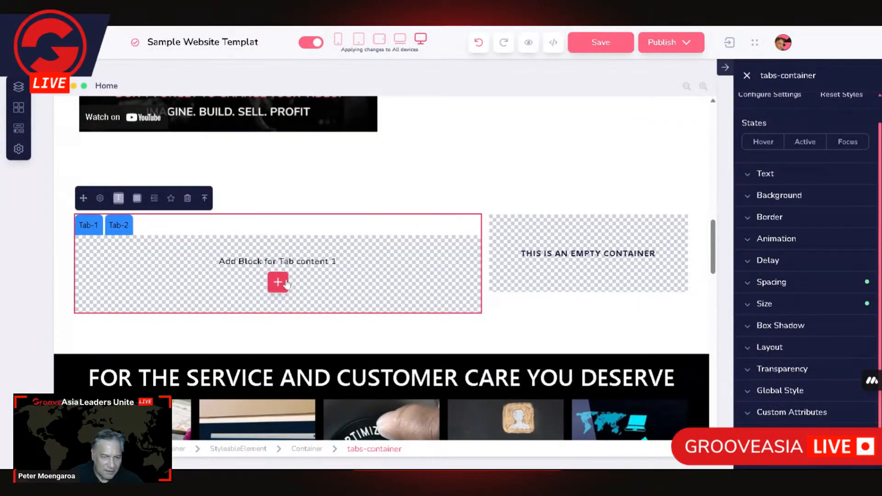
{"action": "left_click", "coordinate": [213, 278]}
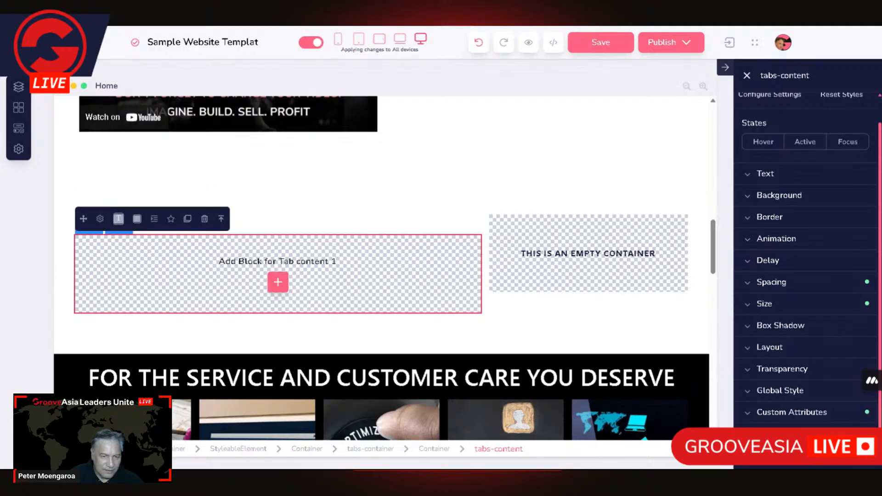
{"action": "left_click", "coordinate": [278, 283]}
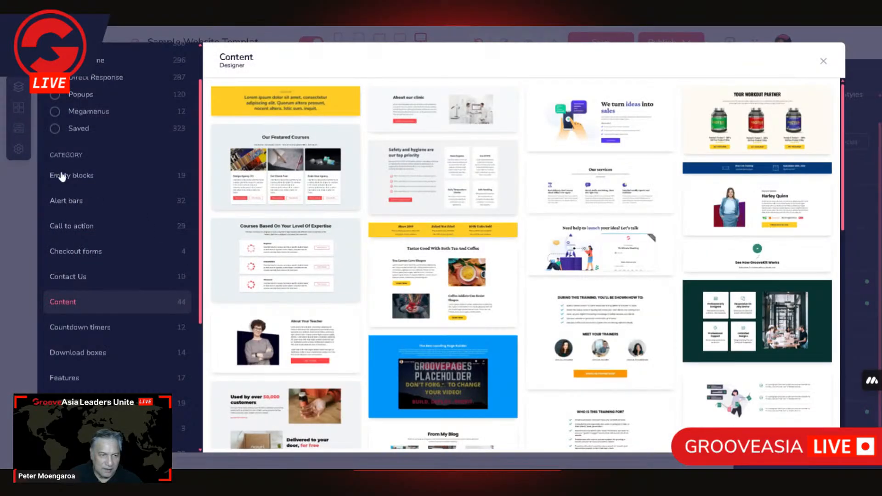
{"action": "scroll", "coordinate": [106, 208], "scroll_direction": "down", "scroll_amount": 5}
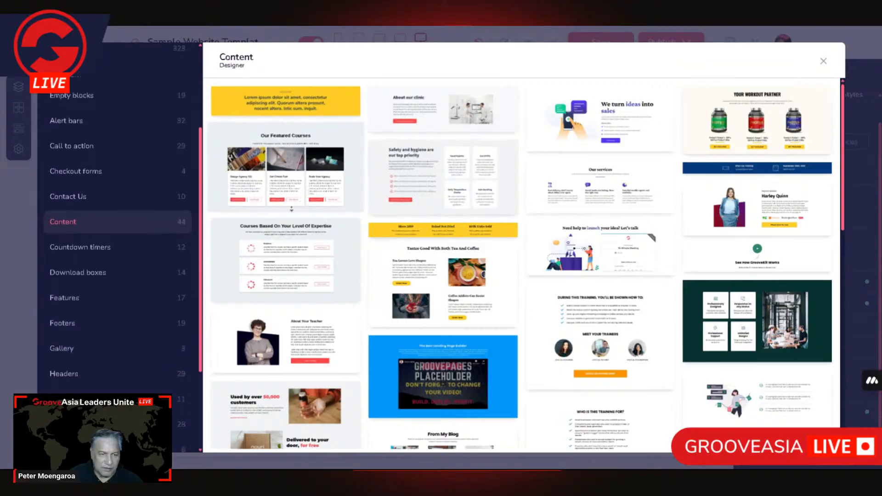
{"action": "scroll", "coordinate": [106, 208], "scroll_direction": "down", "scroll_amount": 2}
{"action": "scroll", "coordinate": [128, 211], "scroll_direction": "up", "scroll_amount": 9}
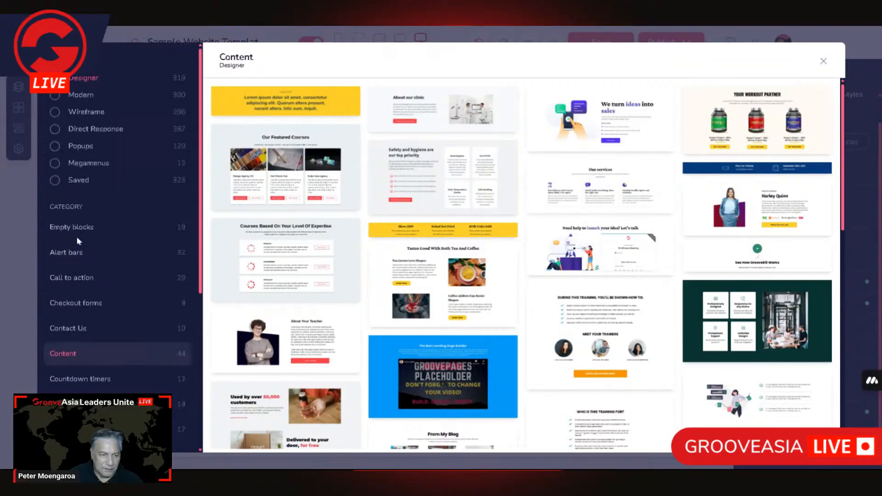
{"action": "left_click", "coordinate": [823, 61]}
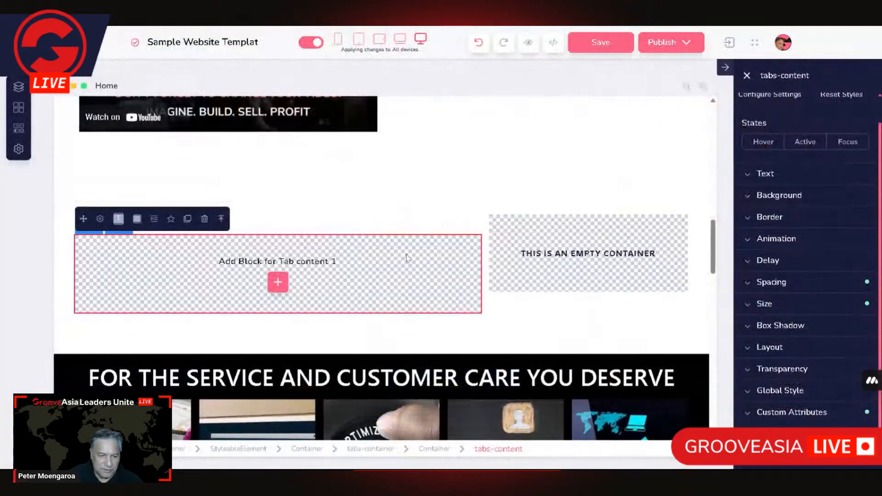
Step: Insert a single-column empty block into the Tab content 1 area and switch to Tab-2
{"action": "left_click", "coordinate": [278, 284]}
{"action": "left_click", "coordinate": [71, 236]}
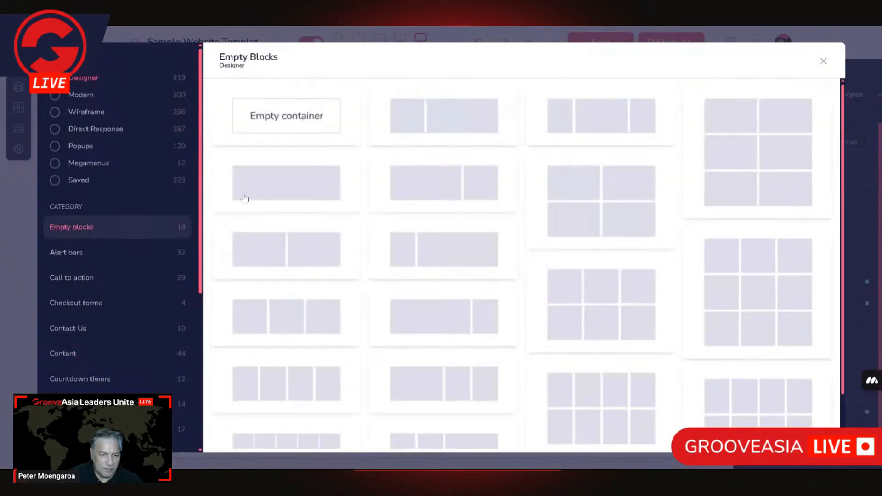
{"action": "left_click", "coordinate": [291, 179]}
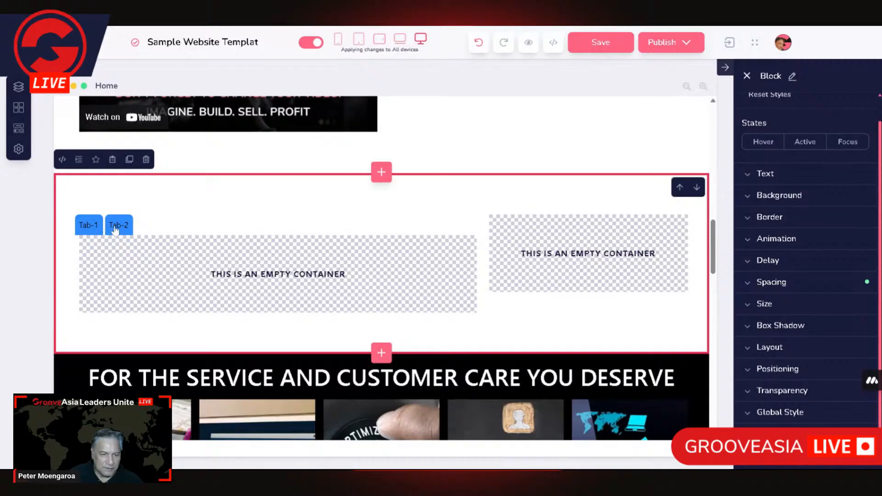
{"action": "left_click", "coordinate": [115, 230]}
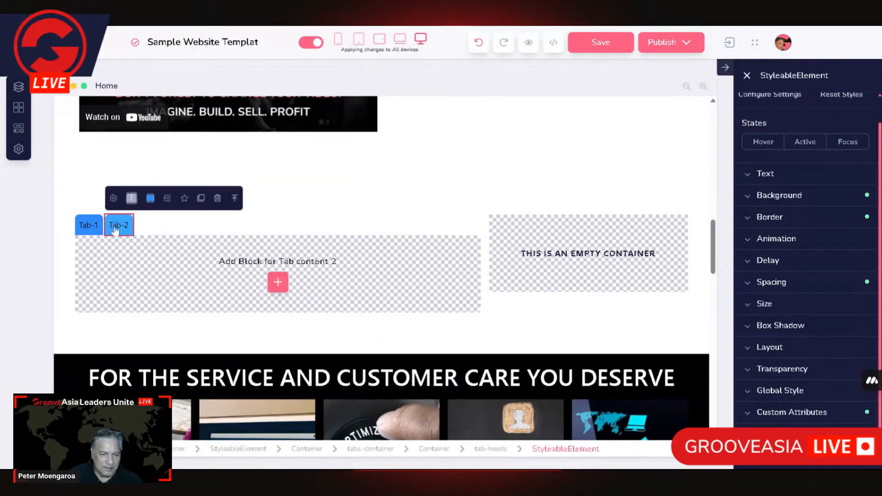
Step: Insert a single-column empty block into the Tab content 2 area
{"action": "left_click", "coordinate": [277, 284]}
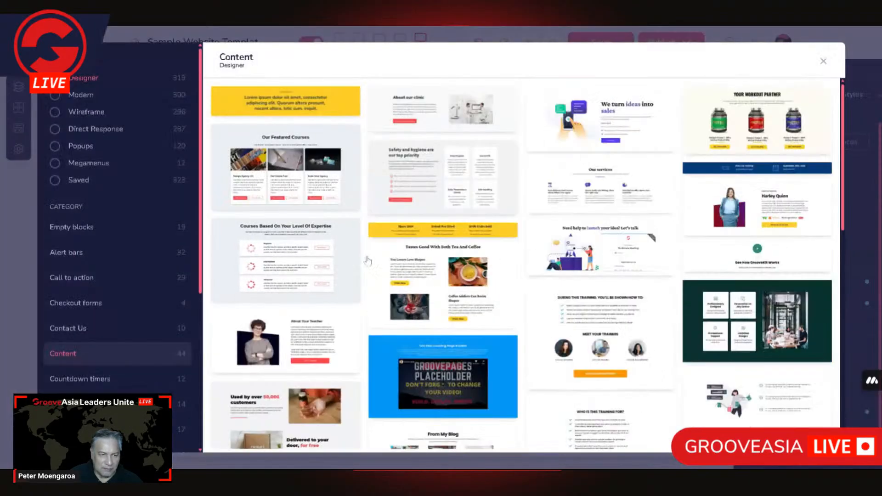
{"action": "left_click", "coordinate": [64, 232]}
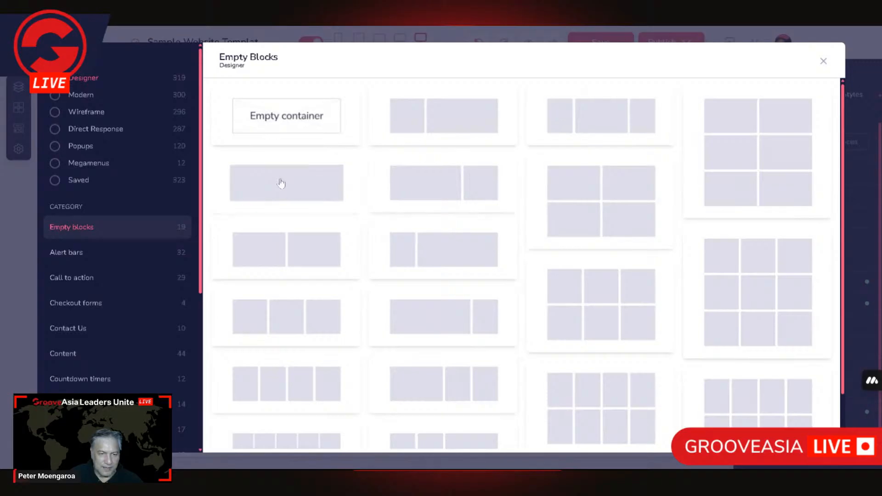
{"action": "left_click", "coordinate": [279, 181]}
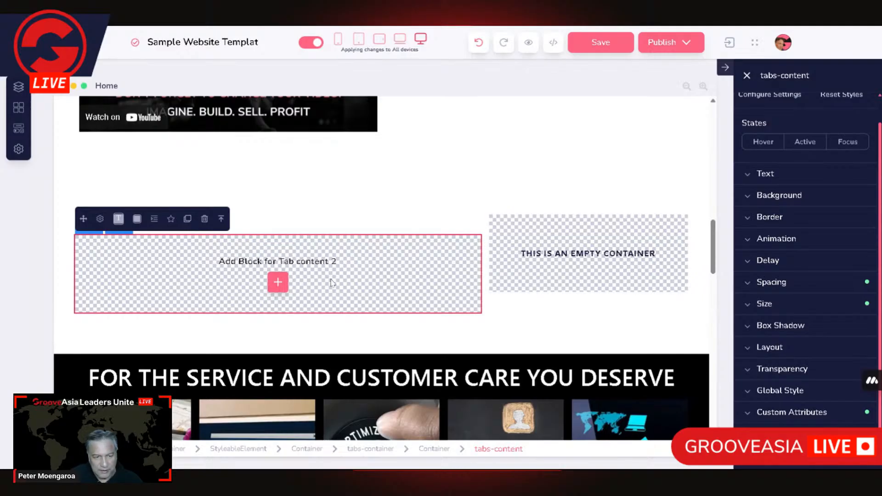
{"action": "left_click", "coordinate": [279, 283]}
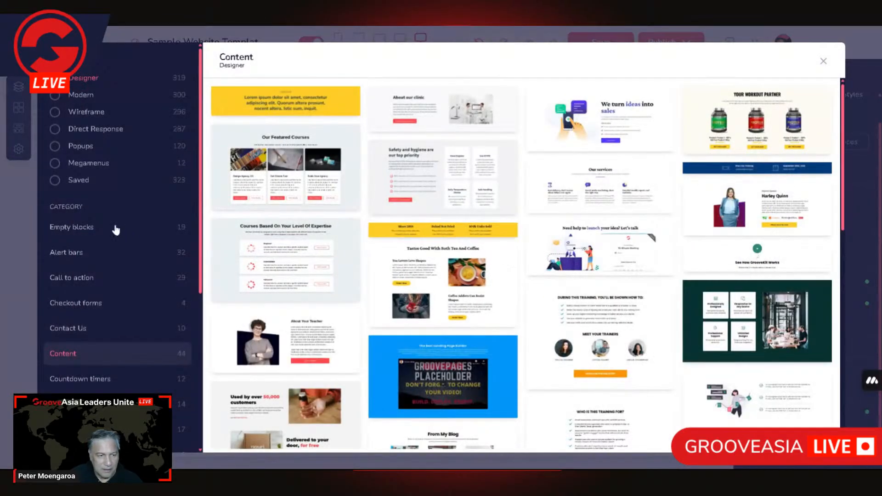
{"action": "left_click", "coordinate": [97, 230]}
{"action": "left_click", "coordinate": [271, 191]}
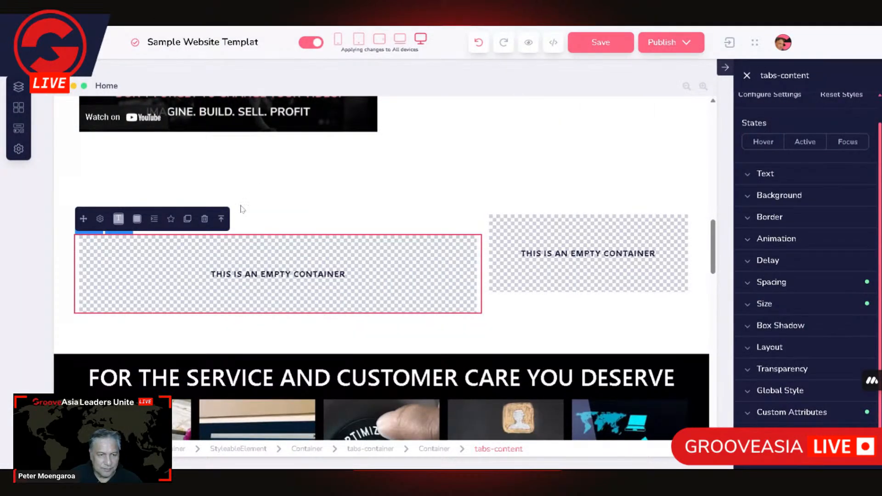
Step: Examine the link setting of the container around the tabs and the default active tab setting of its parent tabs-container
{"action": "left_click", "coordinate": [222, 223]}
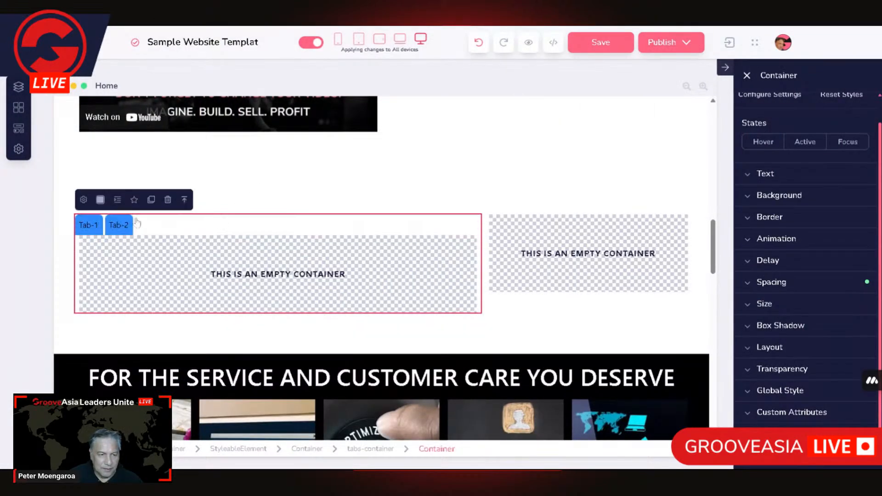
{"action": "left_click", "coordinate": [81, 201]}
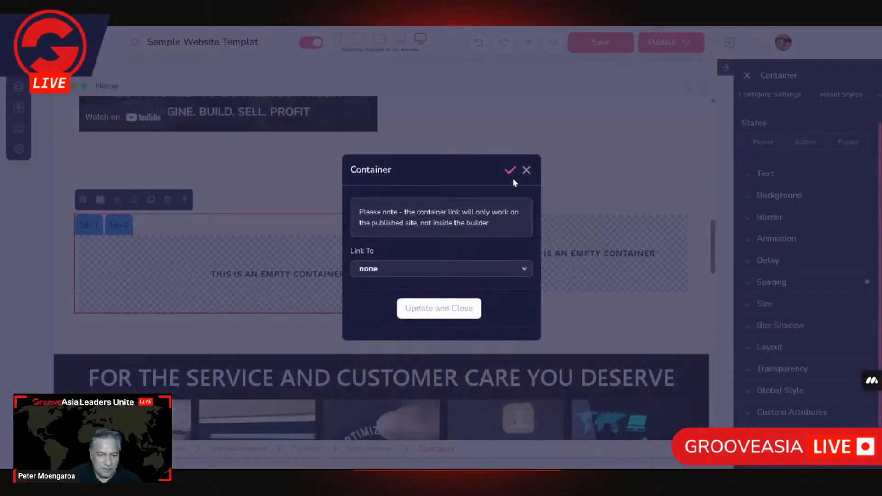
{"action": "left_click", "coordinate": [190, 202]}
{"action": "left_click", "coordinate": [184, 202]}
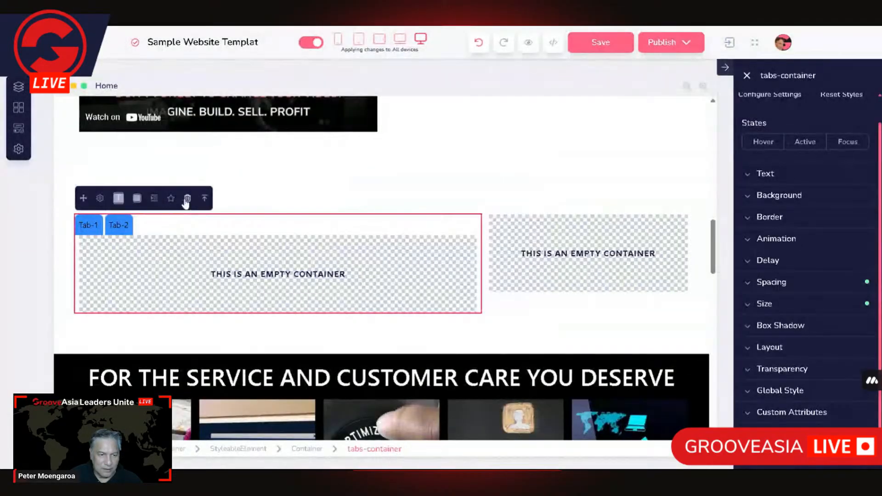
{"action": "left_click", "coordinate": [101, 199]}
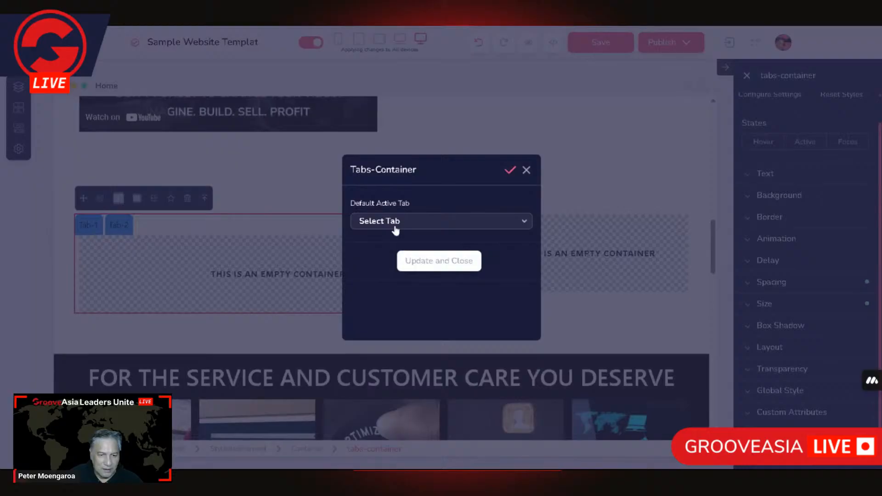
{"action": "left_click", "coordinate": [455, 222]}
{"action": "left_click", "coordinate": [238, 210]}
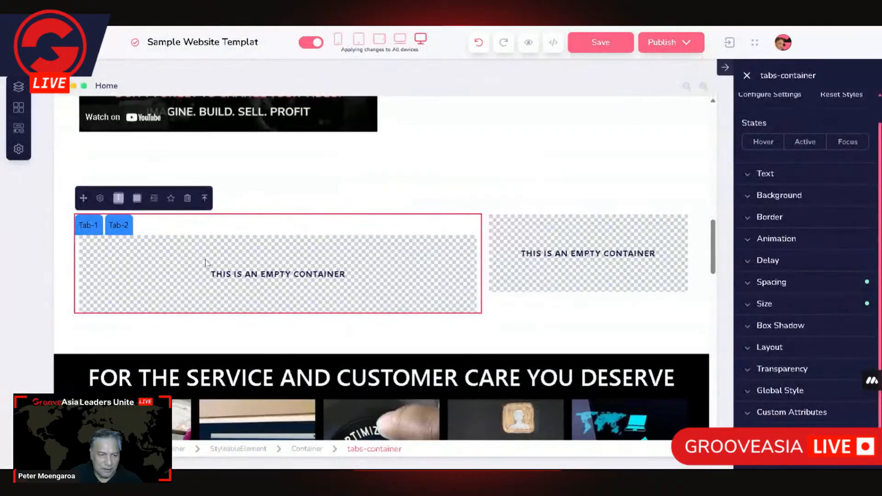
Step: Examine the link settings of the nested containers in the tab content and the gutter width of the layout-1 element between them
{"action": "left_click", "coordinate": [173, 250]}
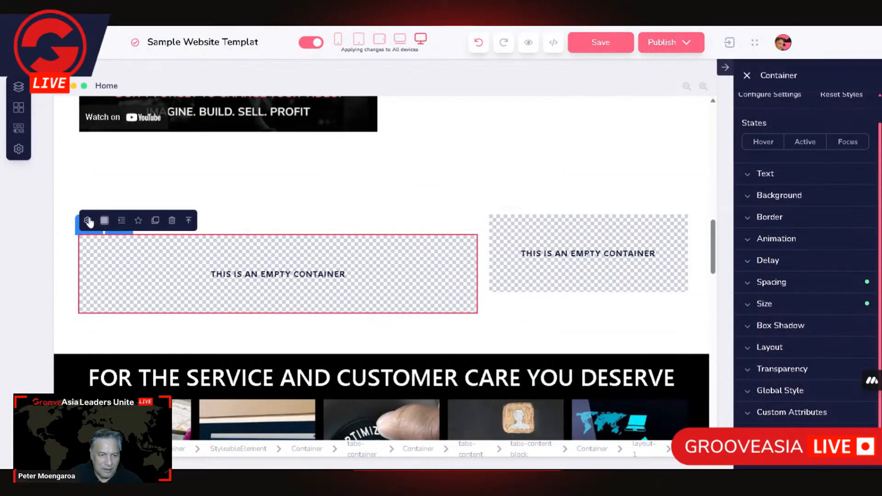
{"action": "left_click", "coordinate": [88, 221]}
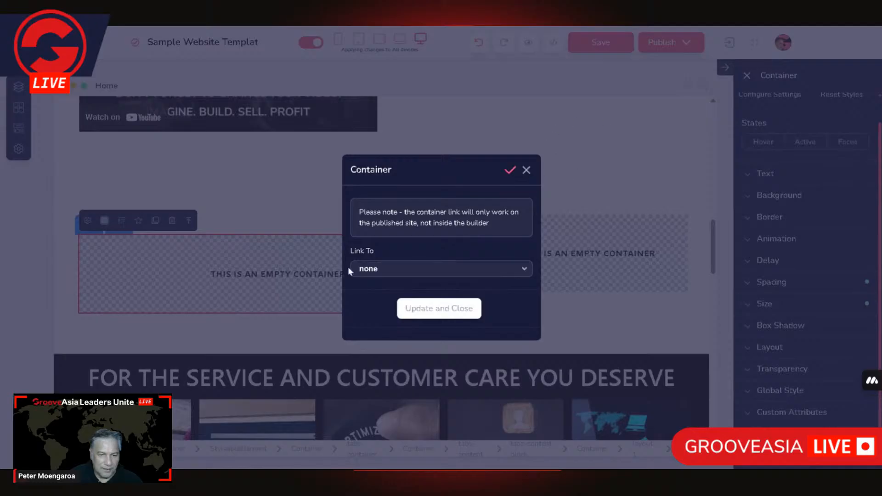
{"action": "left_click", "coordinate": [221, 203]}
{"action": "left_click", "coordinate": [188, 221]}
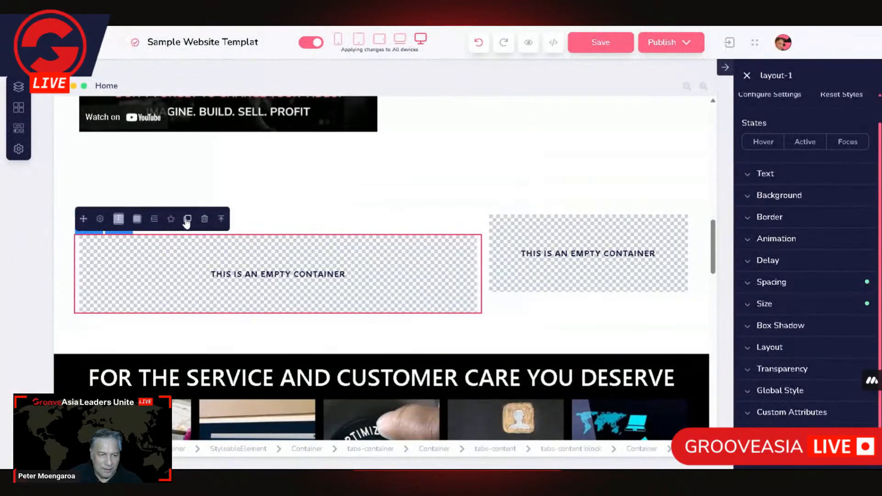
{"action": "left_click", "coordinate": [102, 222]}
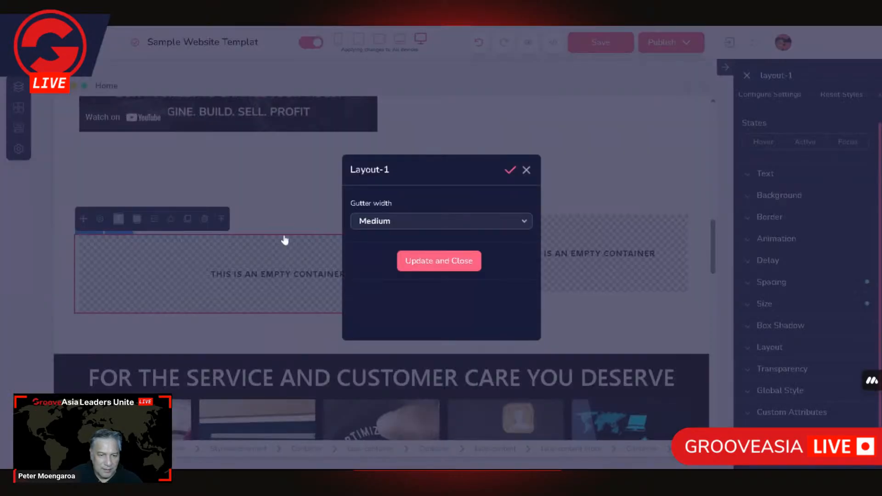
{"action": "left_click", "coordinate": [218, 218]}
{"action": "left_click", "coordinate": [218, 219]}
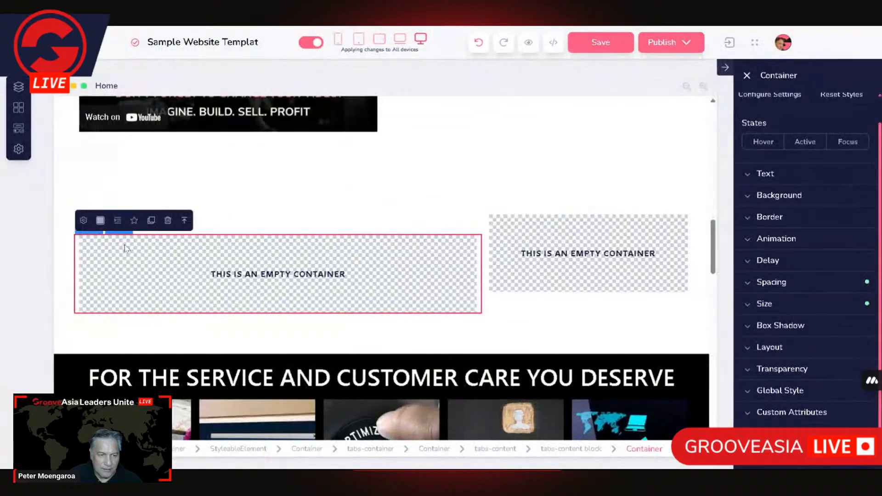
{"action": "left_click", "coordinate": [85, 223]}
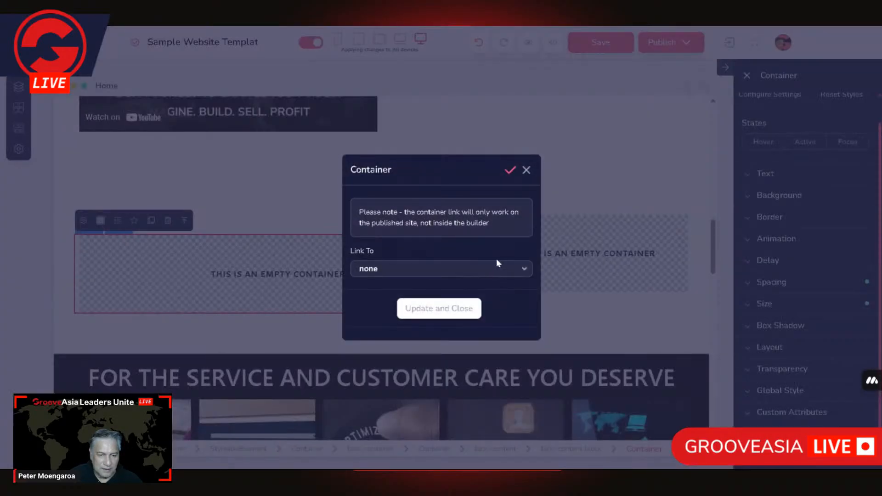
{"action": "left_click", "coordinate": [176, 274]}
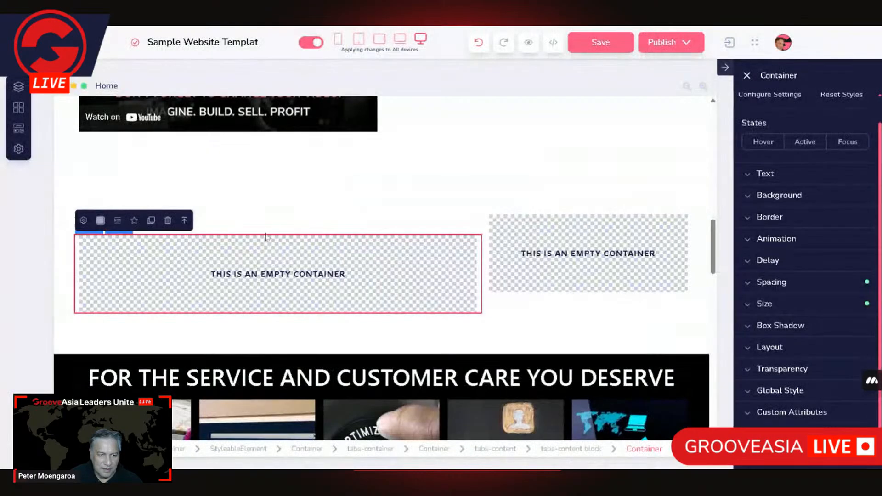
Step: Increase the number of tabs in the tab-heads element to 5 and apply the update
{"action": "left_click", "coordinate": [329, 217]}
{"action": "left_click", "coordinate": [143, 226]}
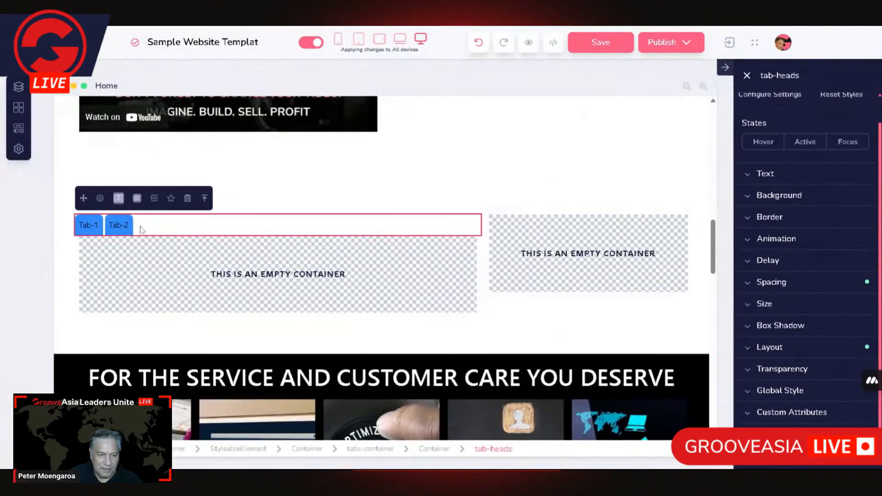
{"action": "left_click", "coordinate": [101, 201]}
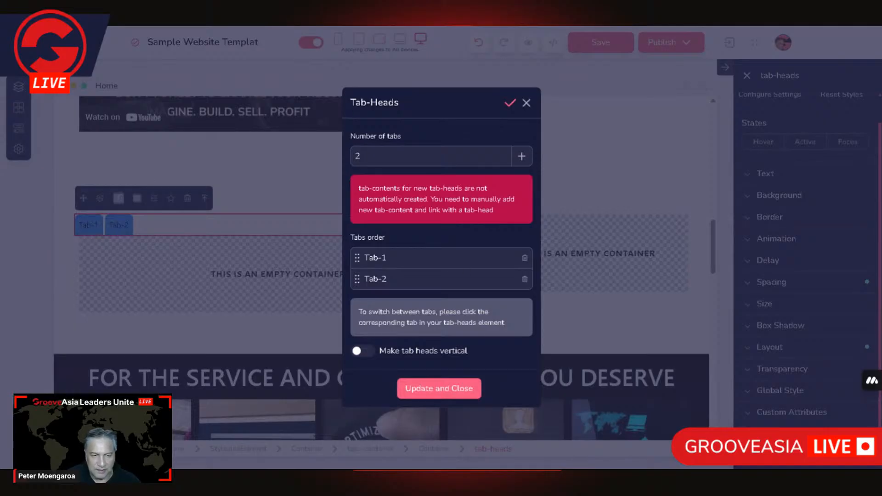
{"action": "left_click", "coordinate": [134, 270]}
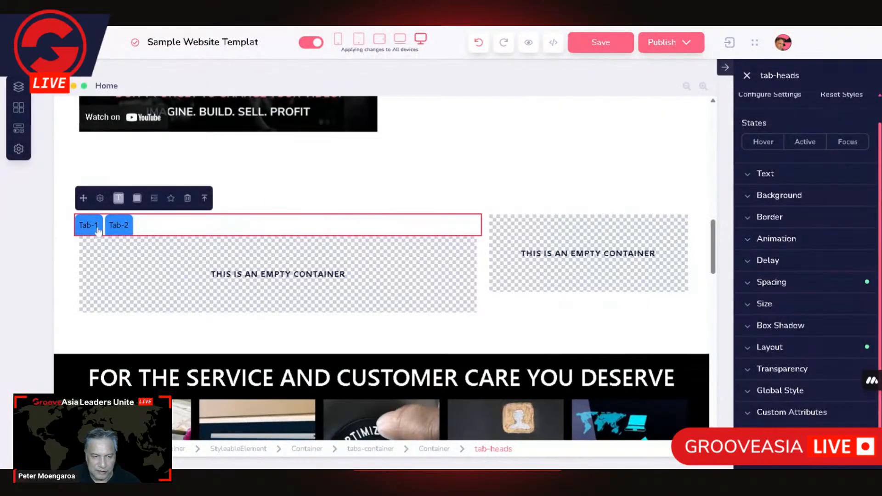
{"action": "left_click", "coordinate": [100, 199]}
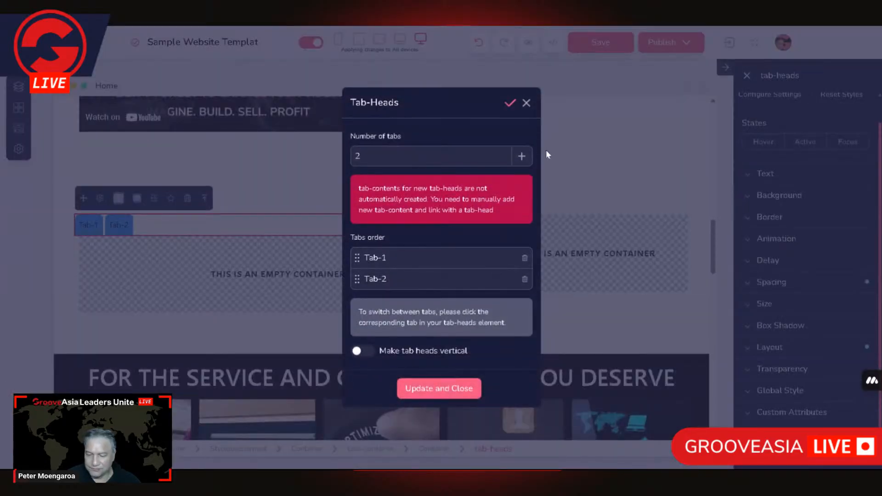
{"action": "left_click", "coordinate": [522, 157]}
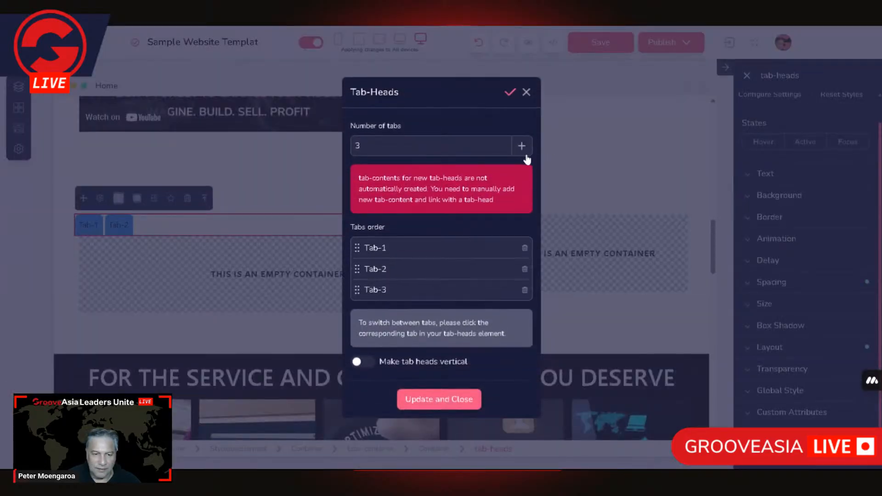
{"action": "left_click", "coordinate": [528, 148]}
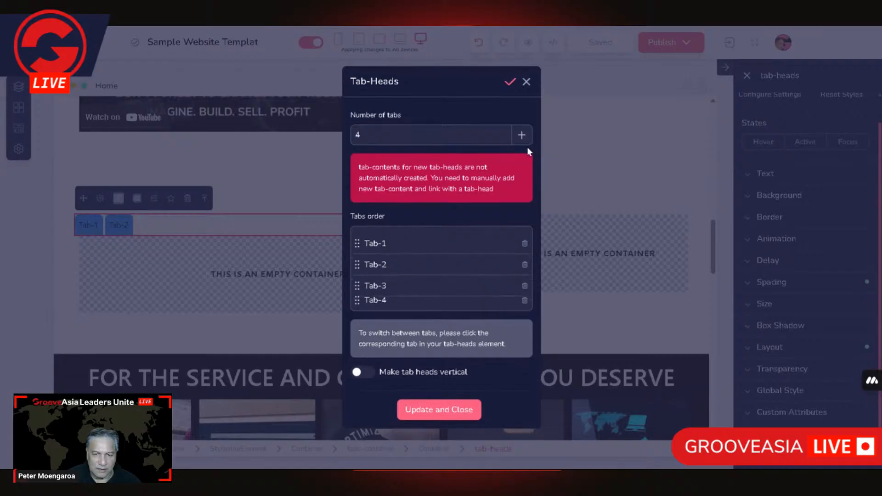
{"action": "left_click", "coordinate": [523, 137]}
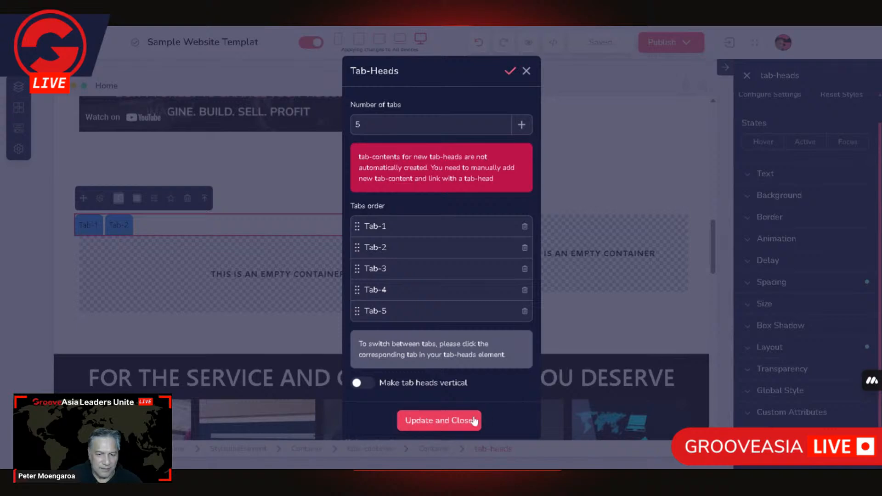
{"action": "left_click", "coordinate": [467, 420]}
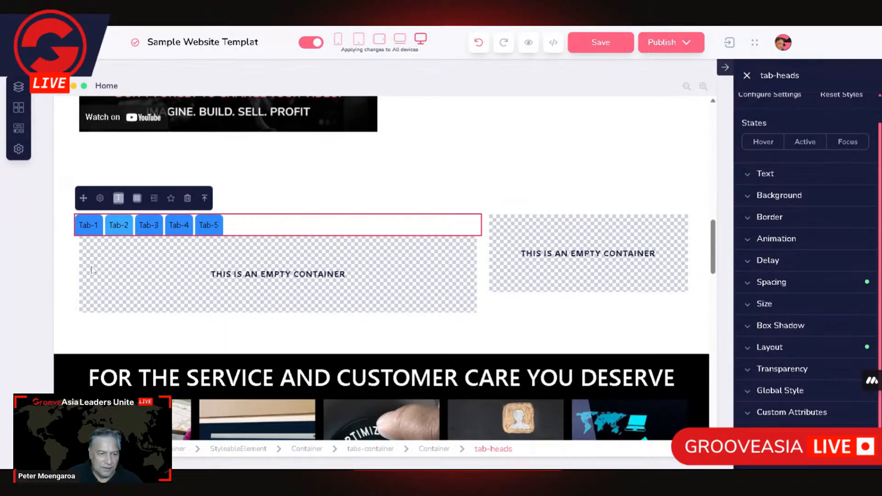
Step: Recheck the link settings of the empty container in the tab content and of the container enclosing its layout-1 element
{"action": "left_click", "coordinate": [103, 250]}
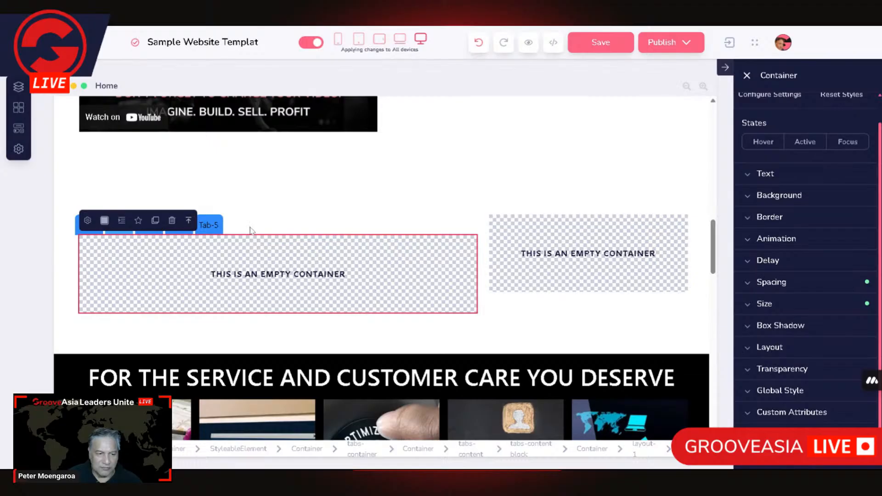
{"action": "left_click", "coordinate": [190, 220]}
{"action": "left_click", "coordinate": [105, 259]}
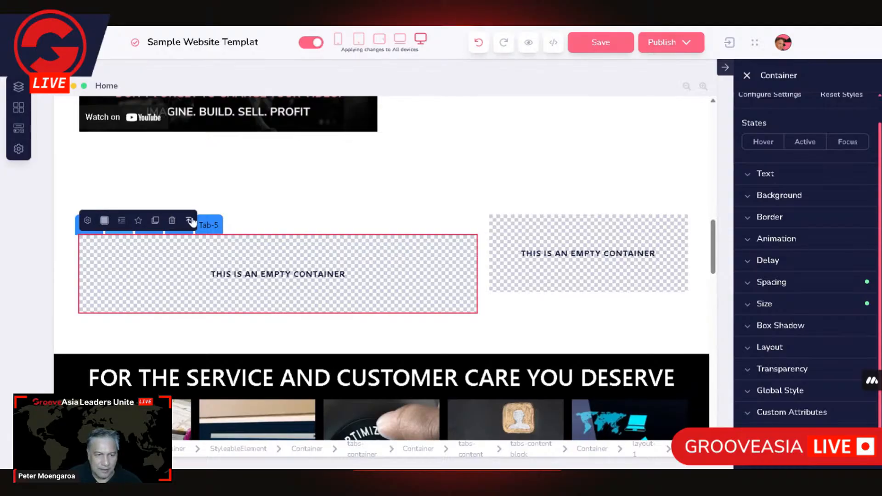
{"action": "left_click", "coordinate": [87, 221]}
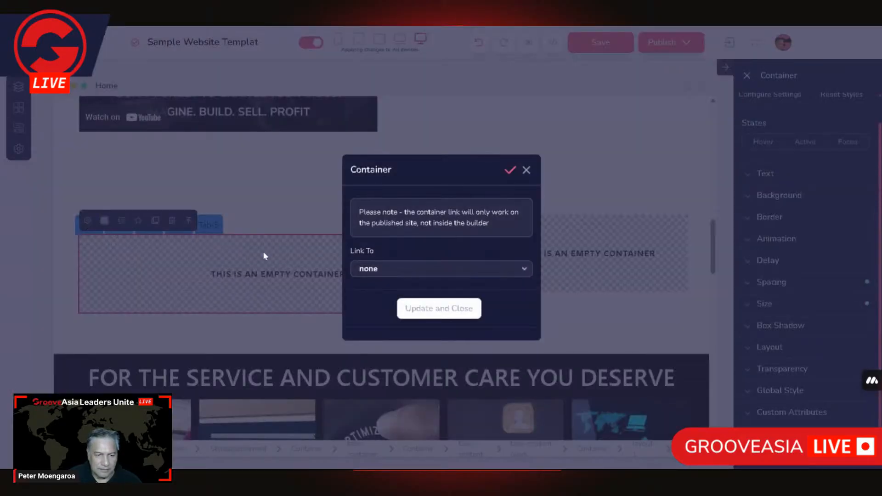
{"action": "left_click", "coordinate": [233, 265]}
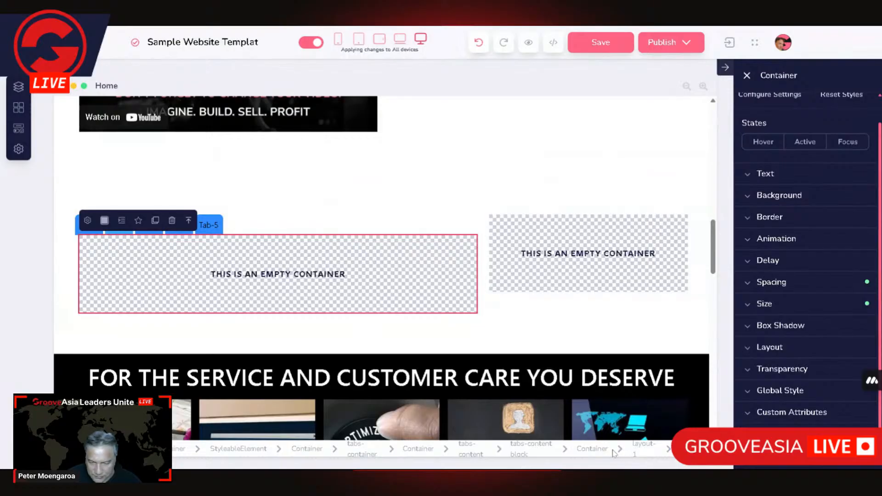
{"action": "left_click", "coordinate": [593, 449]}
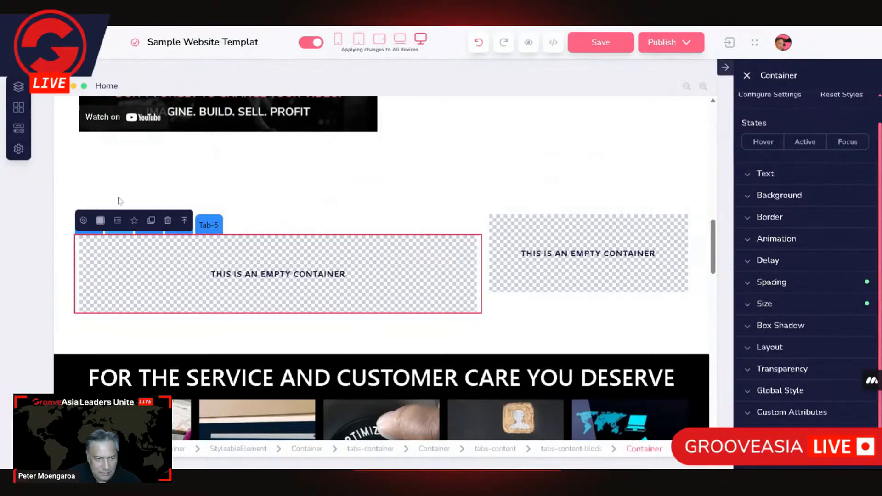
{"action": "left_click", "coordinate": [84, 221]}
{"action": "left_click", "coordinate": [288, 263]}
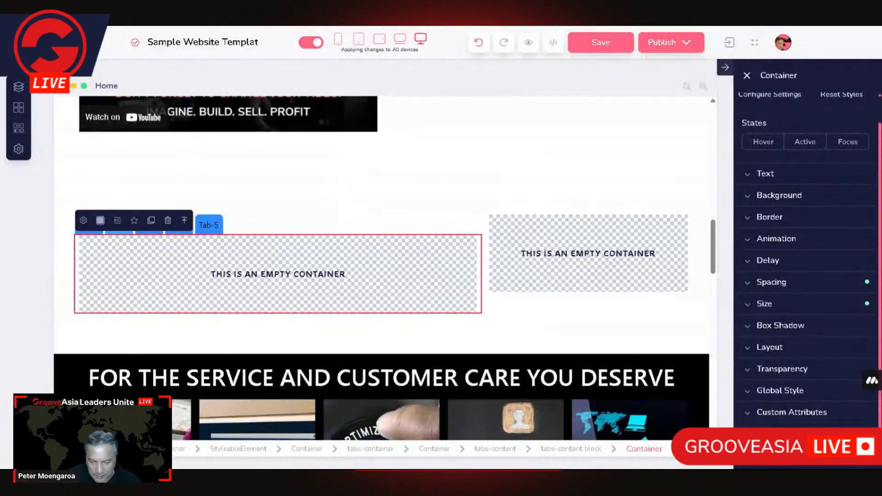
Step: Select the tabs-content element above the tabs-content block and examine which tab contents in its list are linked
{"action": "left_click", "coordinate": [565, 449]}
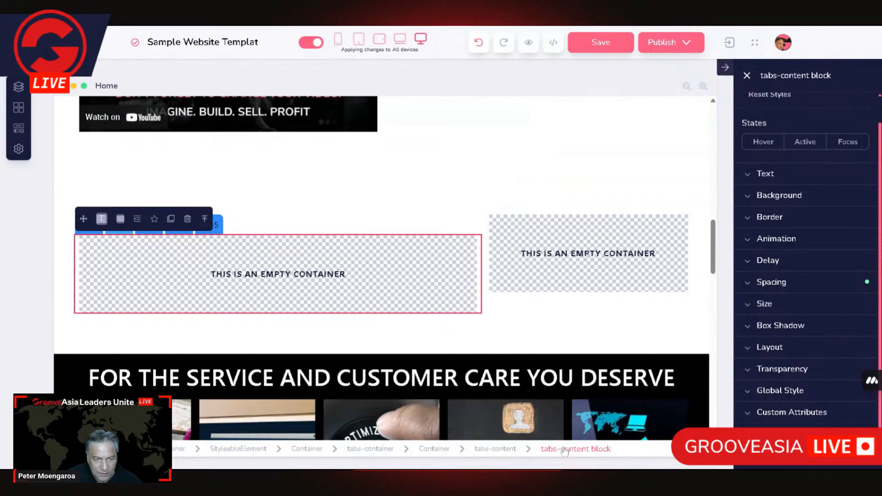
{"action": "left_click", "coordinate": [496, 455]}
{"action": "left_click", "coordinate": [102, 221]}
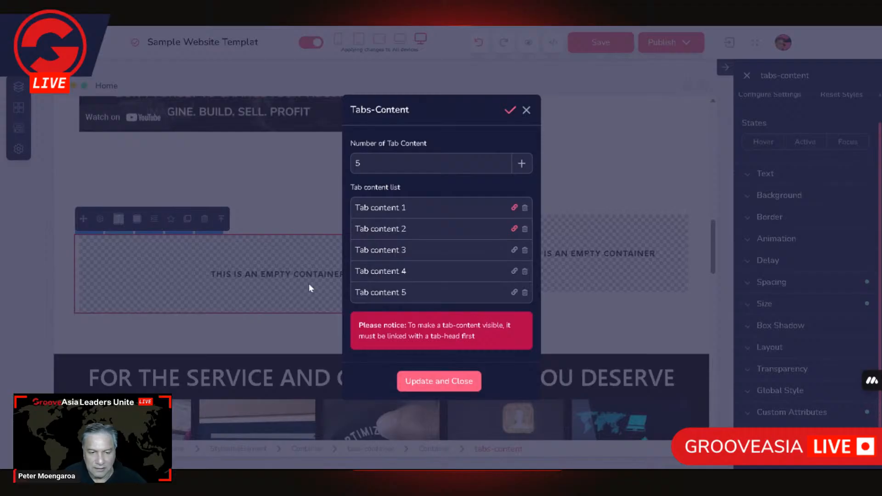
{"action": "left_click", "coordinate": [251, 227]}
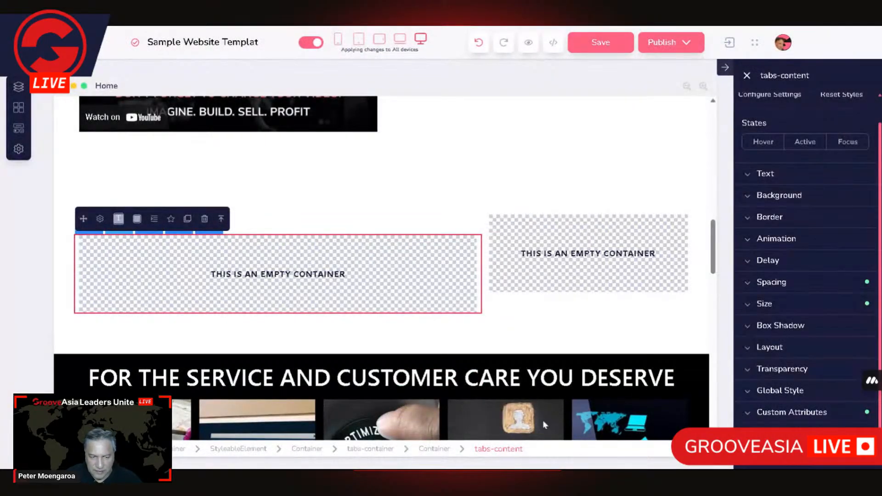
{"action": "left_click", "coordinate": [256, 282]}
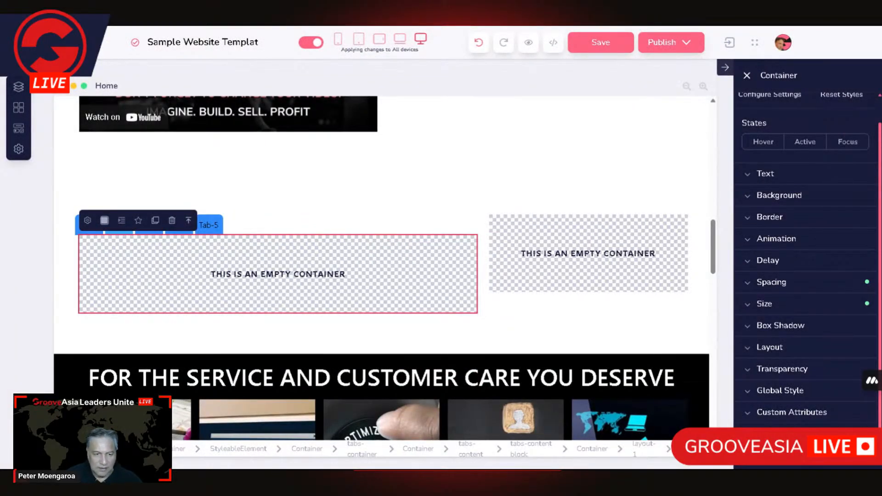
Step: In the tabs-content settings, link tab contents 3, 4 and 5 to Tab-3, Tab-4 and Tab-5, and apply the update
{"action": "left_click", "coordinate": [472, 449]}
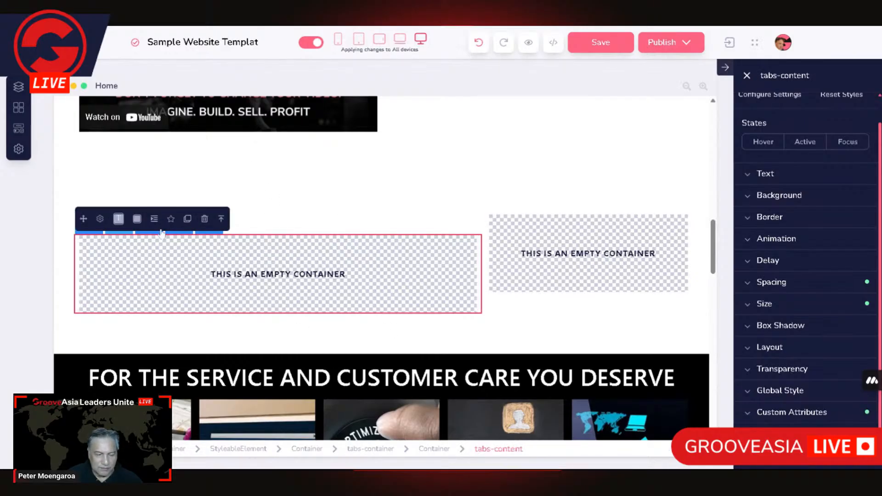
{"action": "left_click", "coordinate": [100, 220]}
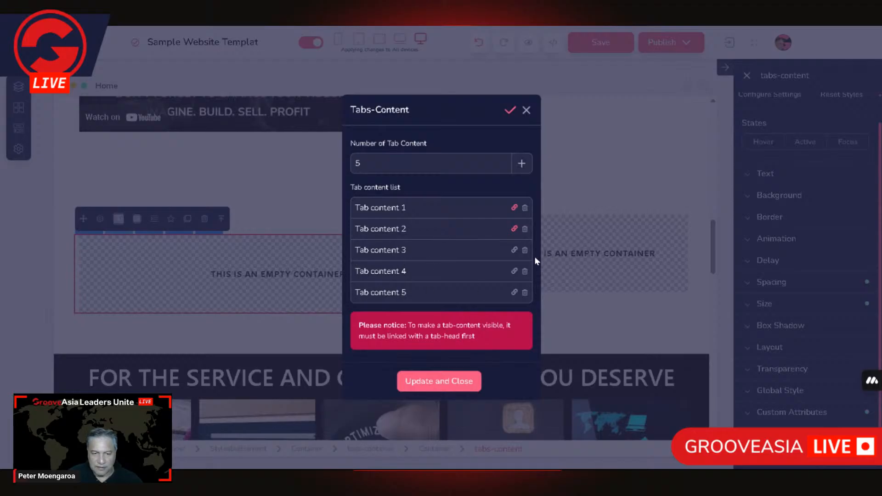
{"action": "left_click", "coordinate": [515, 252]}
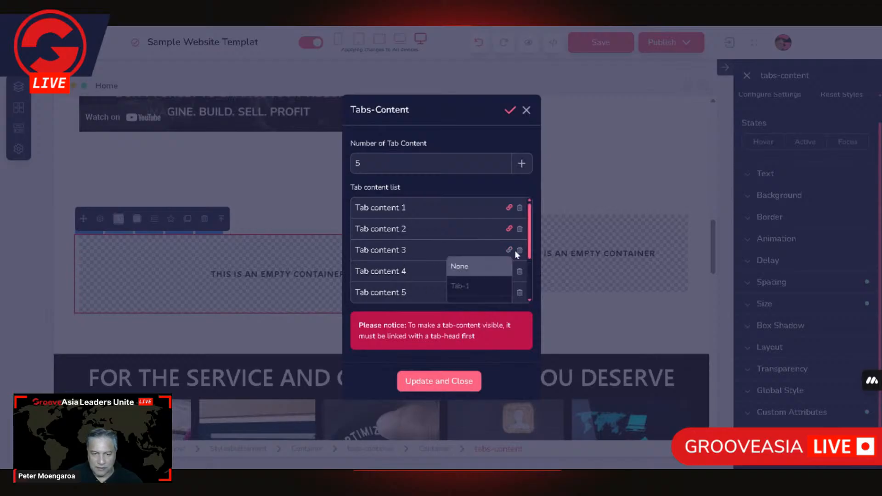
{"action": "scroll", "coordinate": [495, 278], "scroll_direction": "down", "scroll_amount": 1}
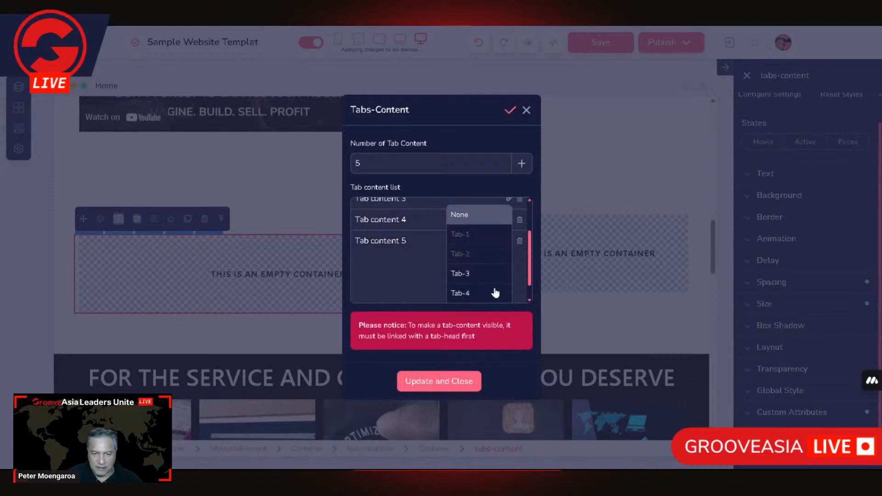
{"action": "left_click", "coordinate": [479, 277]}
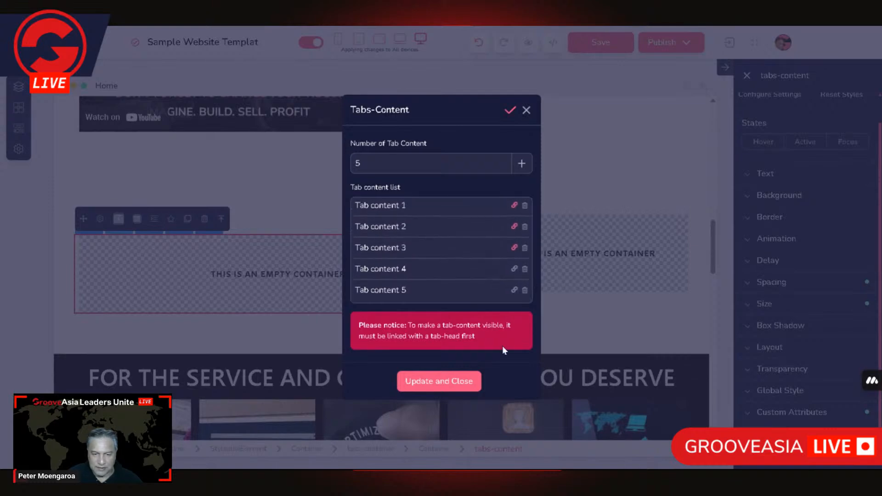
{"action": "left_click", "coordinate": [515, 272]}
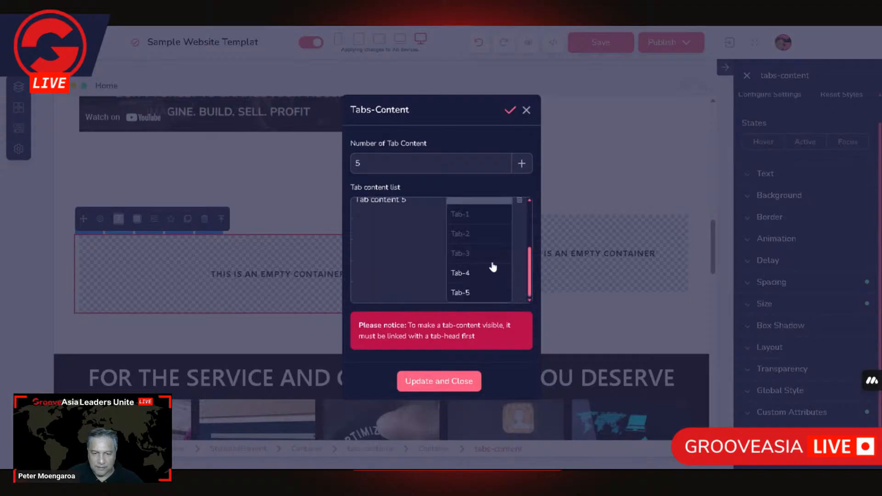
{"action": "left_click", "coordinate": [460, 275]}
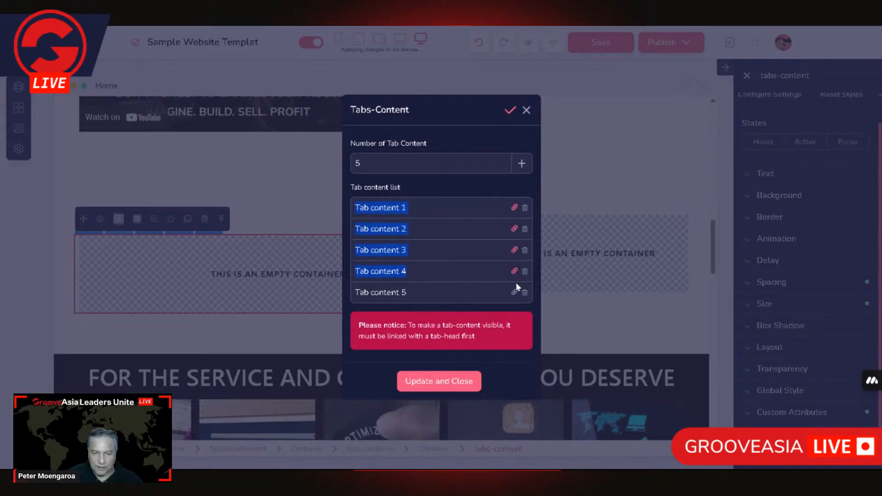
{"action": "left_click", "coordinate": [514, 292]}
{"action": "left_click", "coordinate": [461, 292]}
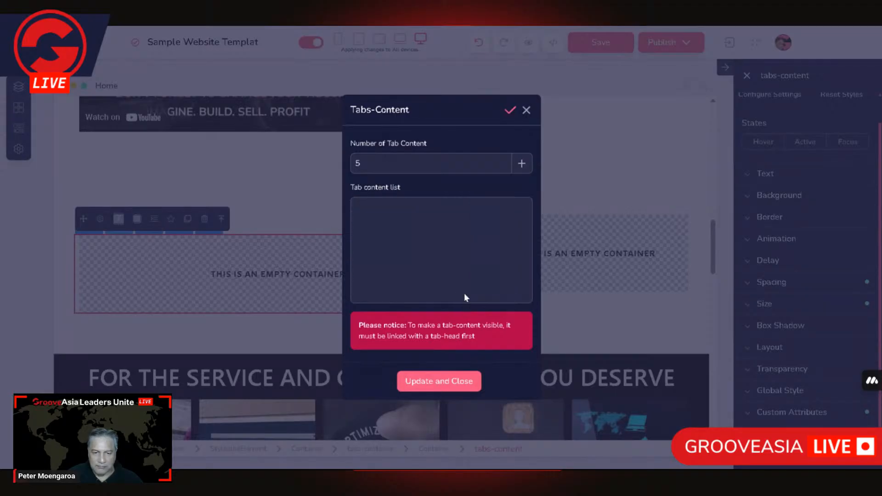
{"action": "left_click", "coordinate": [456, 385]}
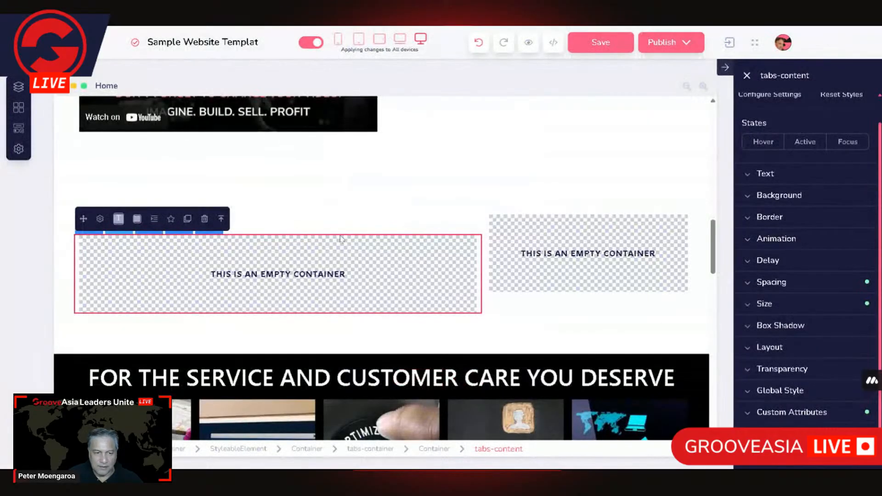
{"action": "left_click", "coordinate": [412, 217]}
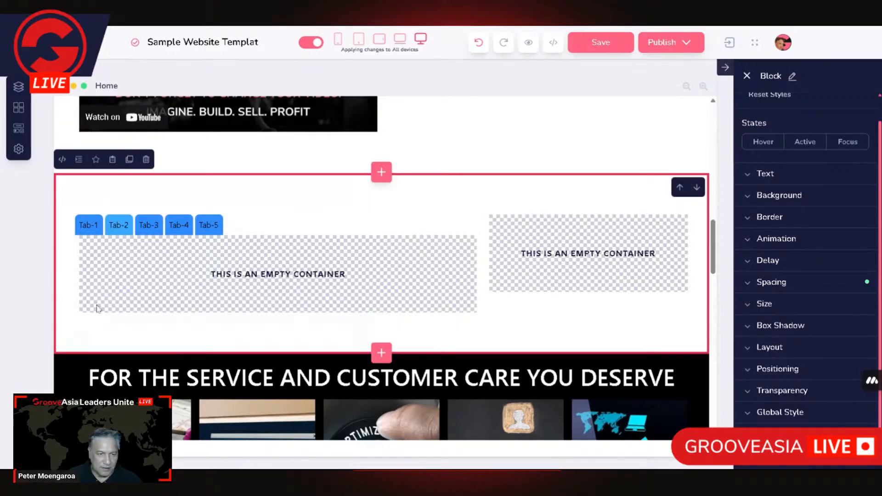
Step: Add a Title & Paragraph element to the empty container in Tab-2's content
{"action": "left_click", "coordinate": [206, 262]}
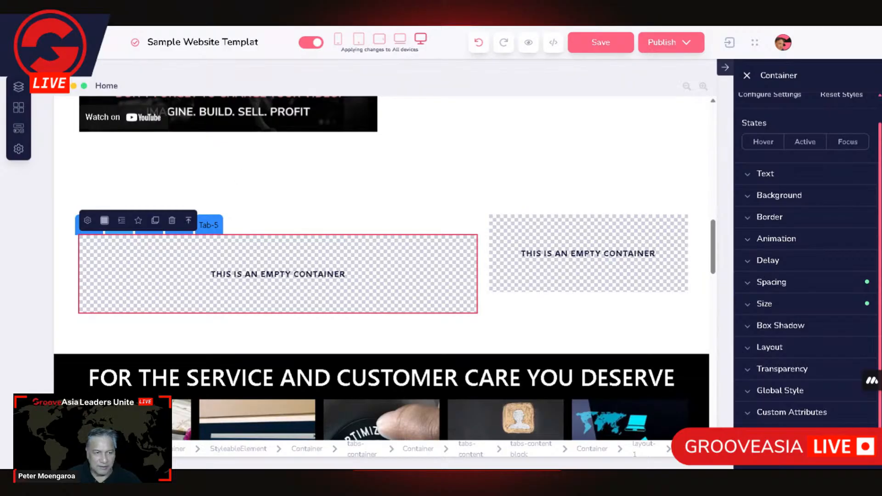
{"action": "left_click", "coordinate": [18, 130]}
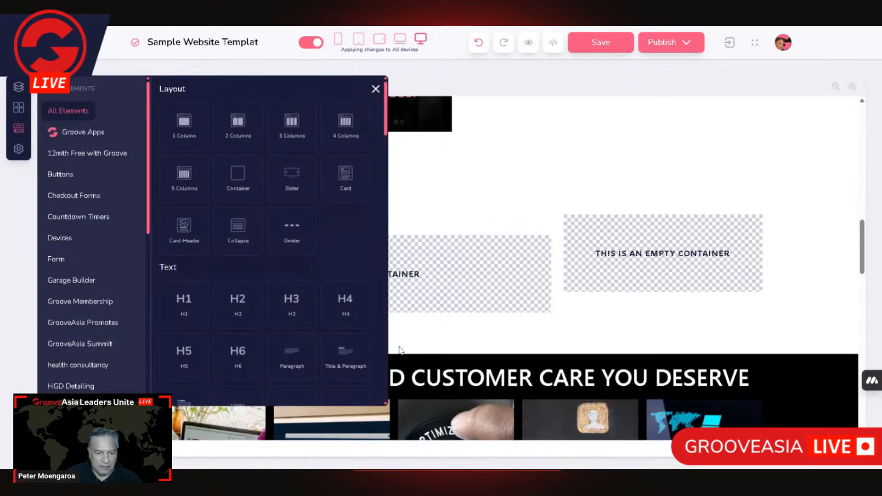
{"action": "scroll", "coordinate": [331, 285], "scroll_direction": "down", "scroll_amount": 2}
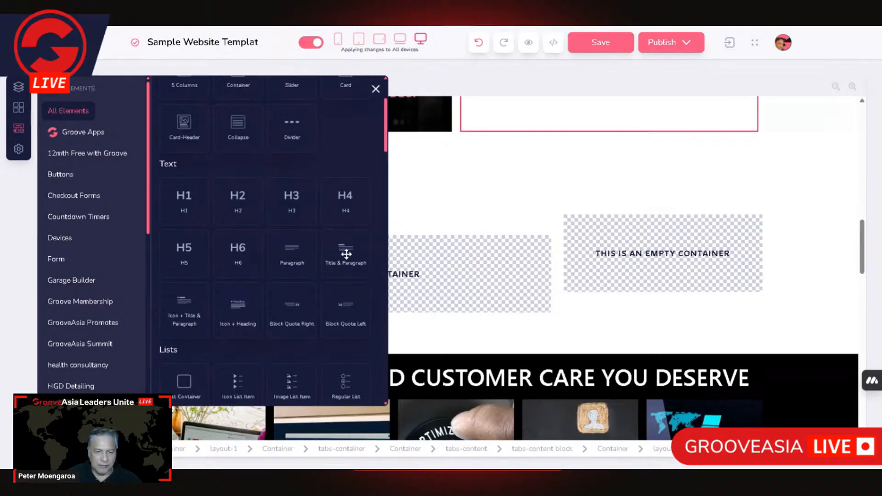
{"action": "left_click_drag", "start_coordinate": [344, 250], "coordinate": [426, 273]}
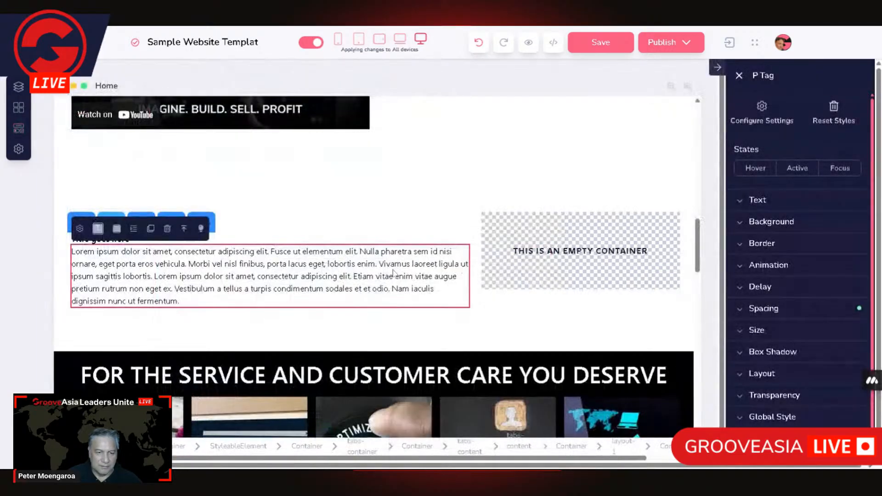
Step: Set the top and bottom padding of the container around the title and paragraph to 20
{"action": "left_click", "coordinate": [117, 234]}
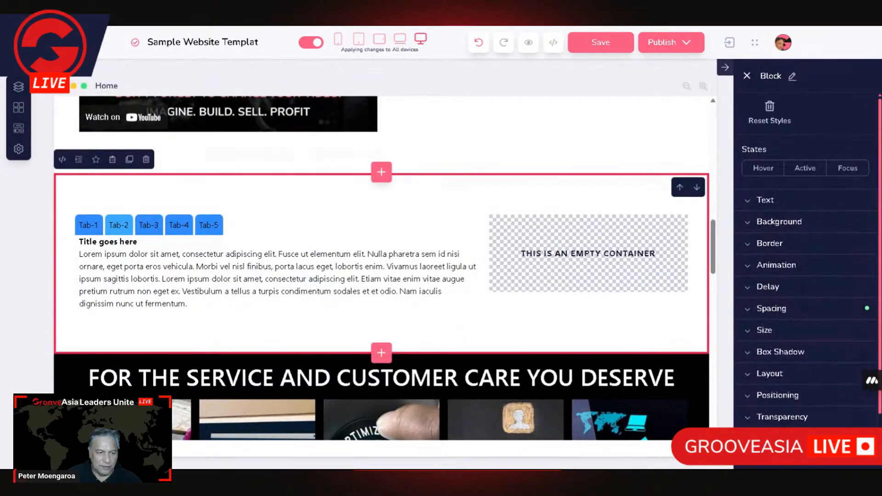
{"action": "left_click", "coordinate": [79, 259]}
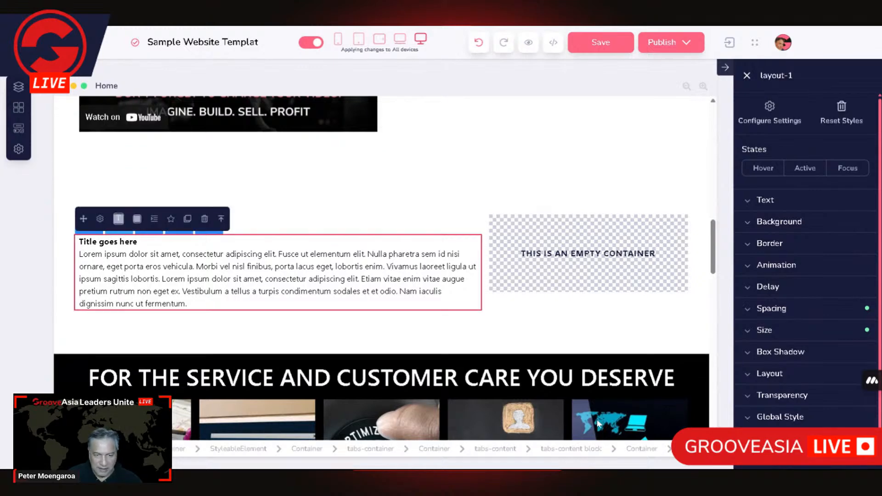
{"action": "left_click", "coordinate": [214, 307]}
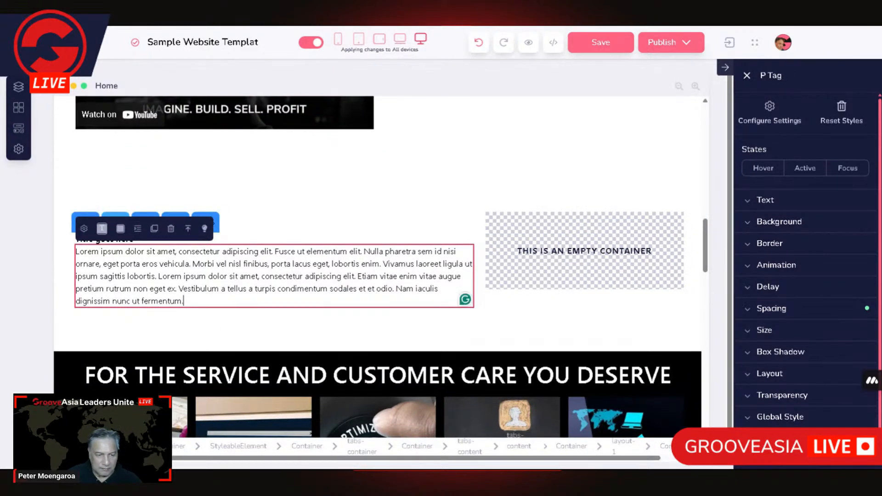
{"action": "left_click", "coordinate": [266, 241]}
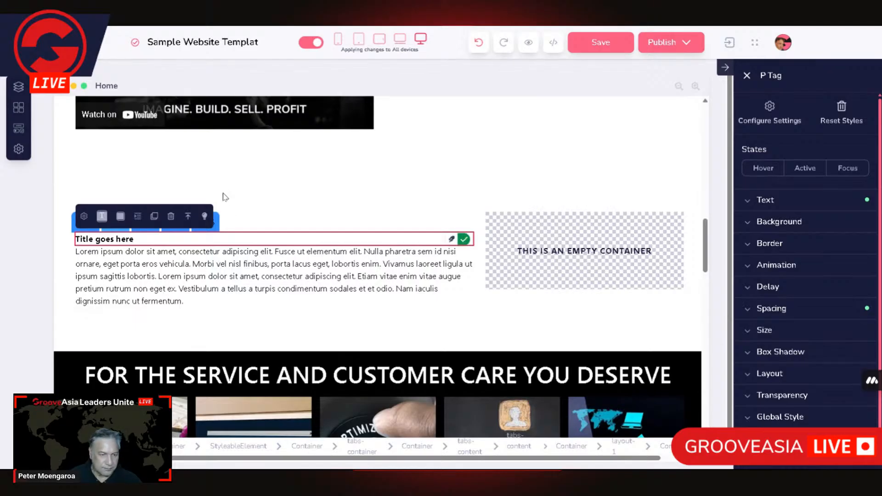
{"action": "left_click", "coordinate": [192, 220]}
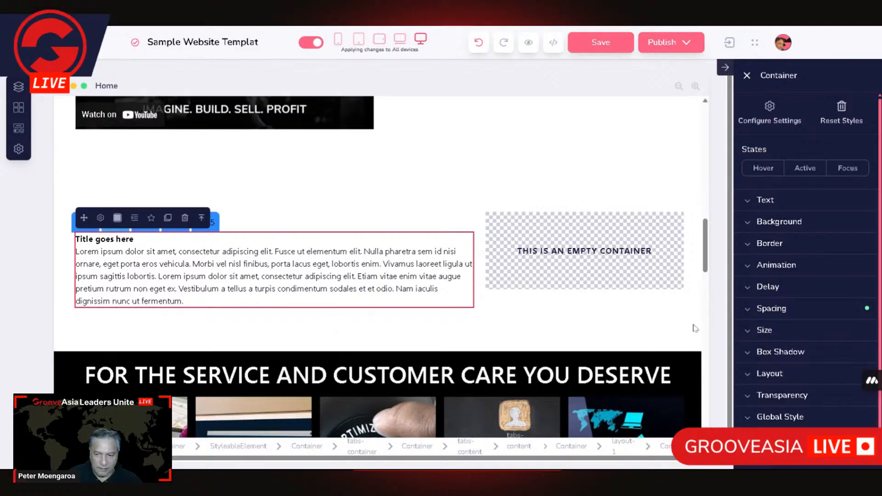
{"action": "left_click", "coordinate": [770, 311]}
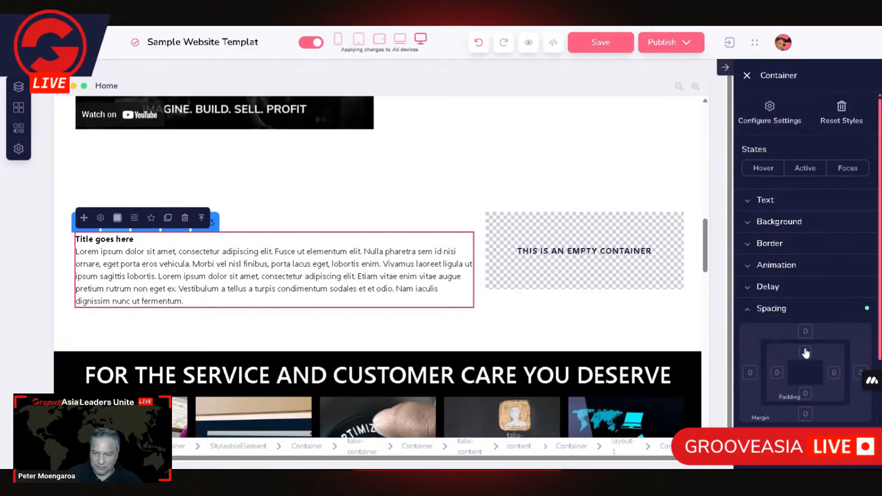
{"action": "left_click", "coordinate": [807, 353]}
{"action": "left_click", "coordinate": [806, 394]}
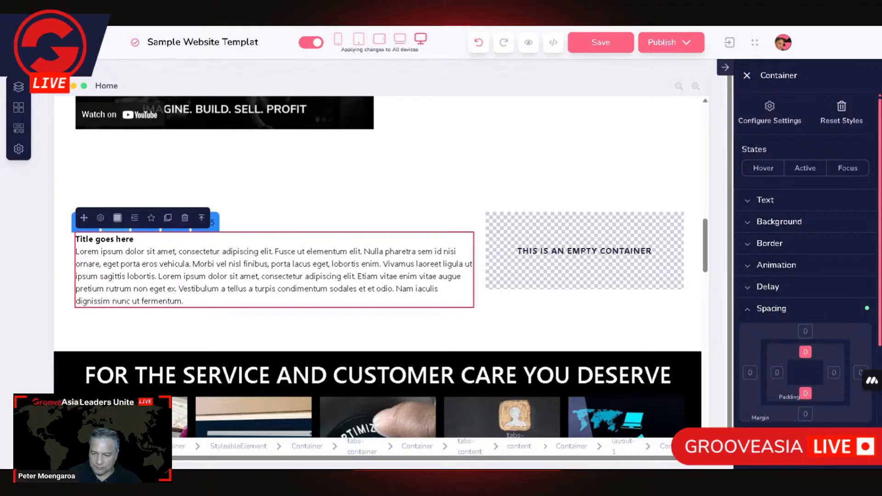
{"action": "type", "text": "30"}
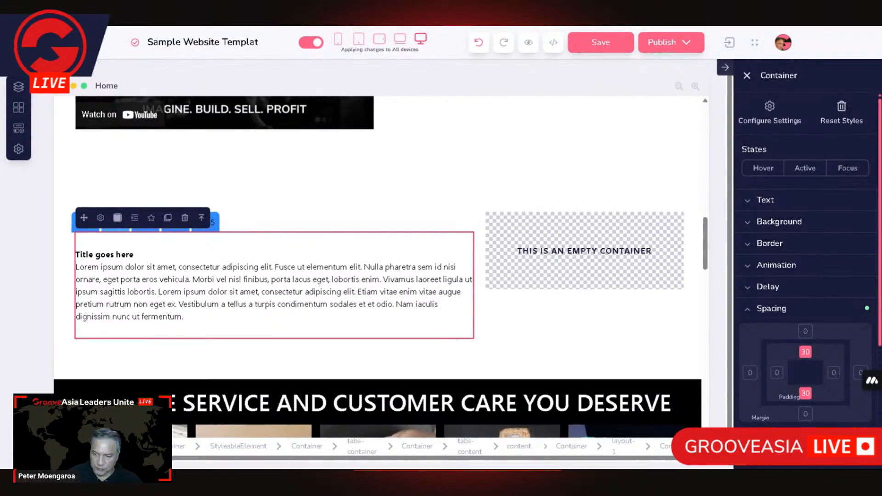
{"action": "type", "text": "20"}
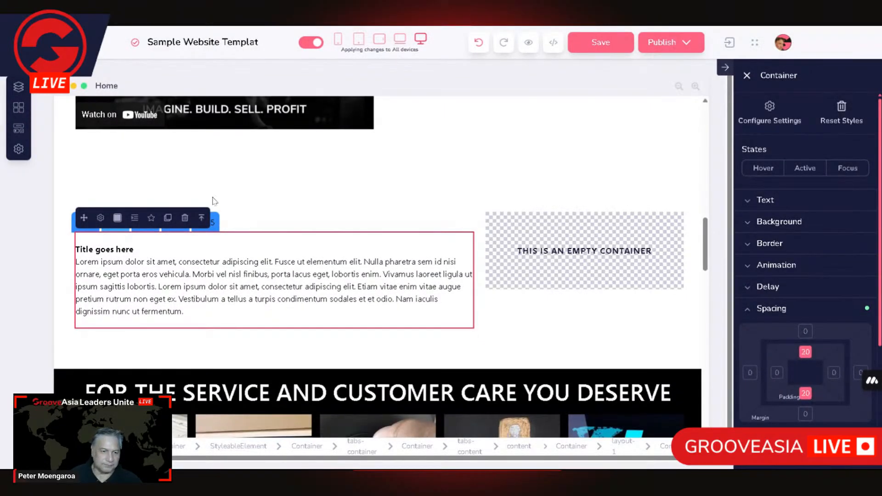
{"action": "left_click", "coordinate": [300, 222]}
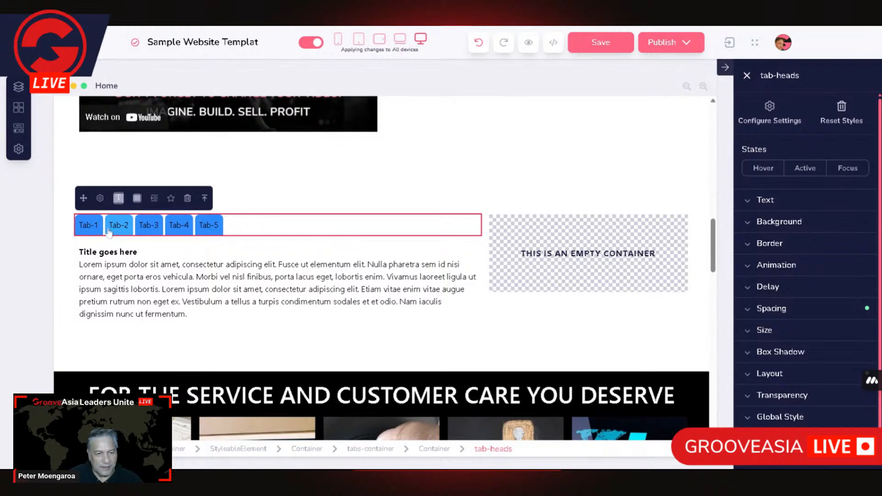
Step: Switch through the tab heads and back to Tab-2 to check which content each one shows
{"action": "left_click", "coordinate": [85, 226]}
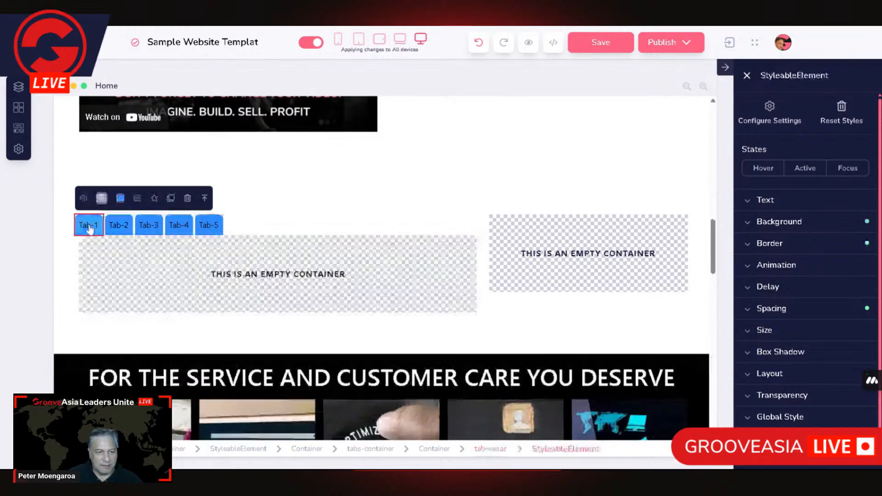
{"action": "left_click", "coordinate": [179, 227]}
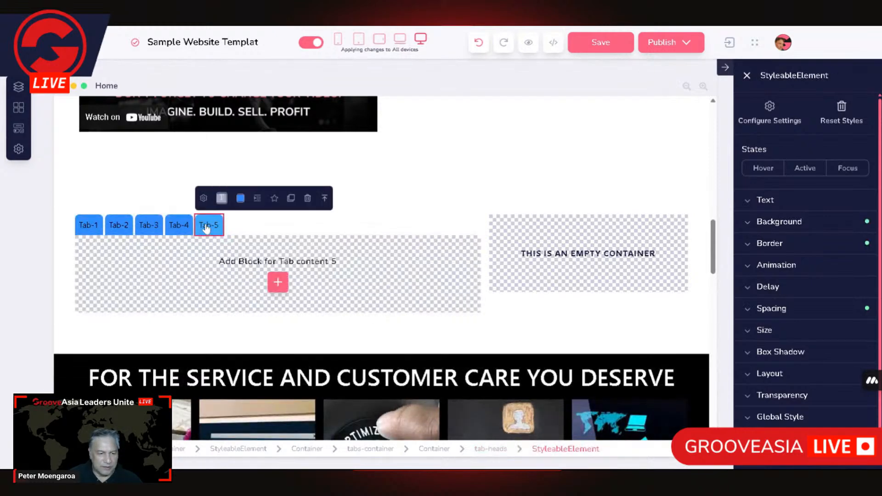
{"action": "left_click", "coordinate": [138, 226]}
{"action": "left_click", "coordinate": [123, 228]}
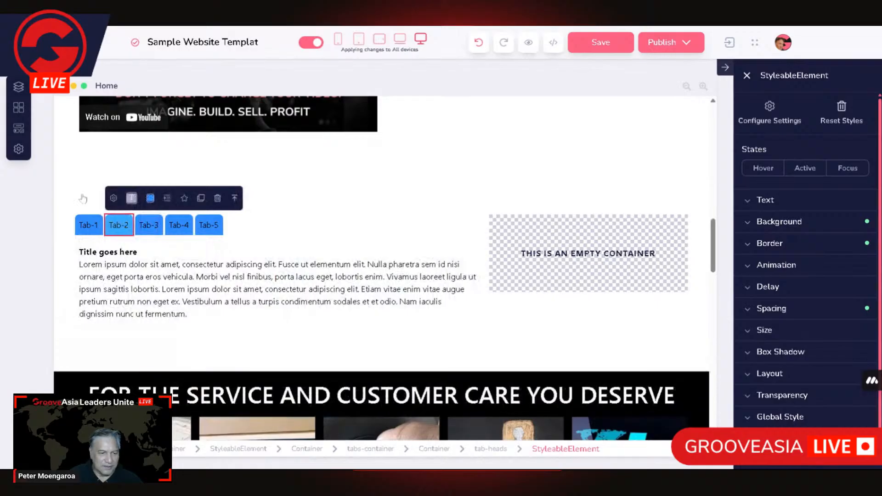
Step: Add a Video Player element to the empty container in Tab-1's content
{"action": "left_click", "coordinate": [87, 226]}
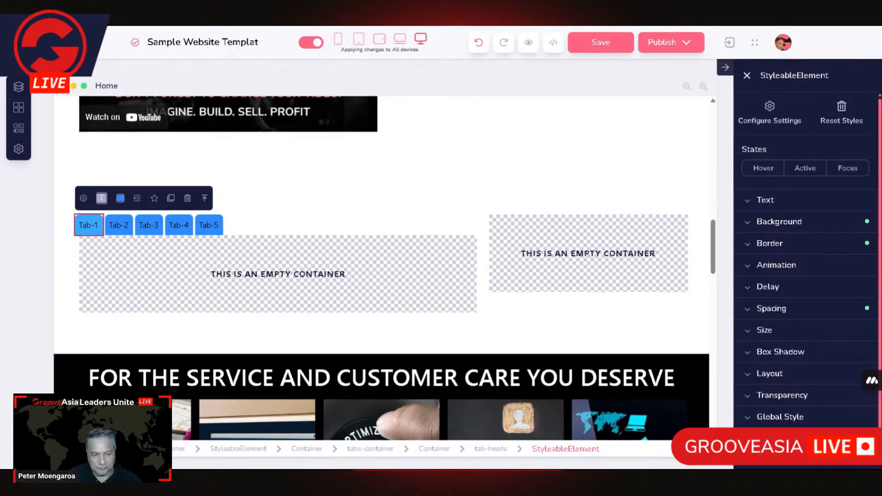
{"action": "left_click", "coordinate": [19, 129]}
{"action": "scroll", "coordinate": [275, 276], "scroll_direction": "down", "scroll_amount": 5}
{"action": "scroll", "coordinate": [239, 336], "scroll_direction": "down", "scroll_amount": 2}
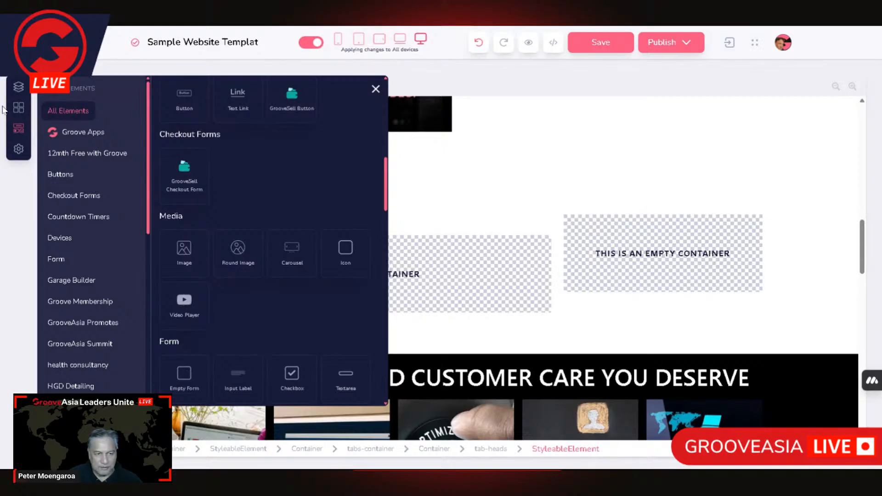
{"action": "left_click_drag", "start_coordinate": [181, 301], "coordinate": [503, 277]}
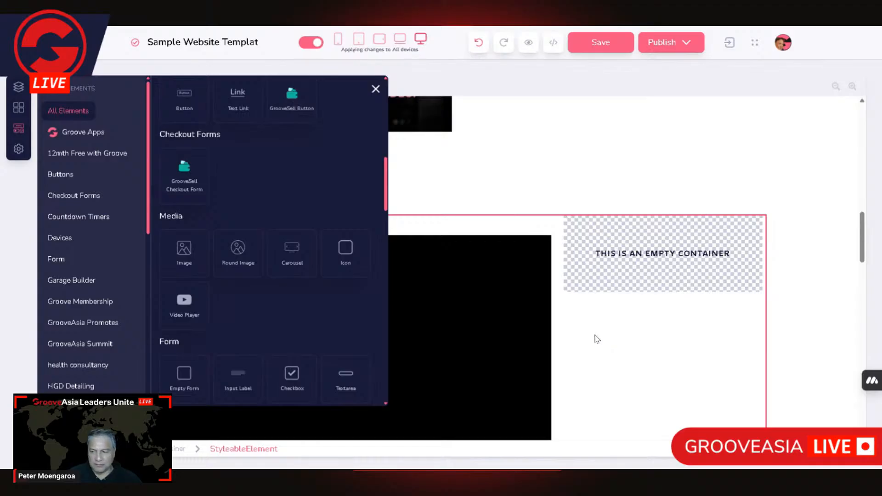
{"action": "left_click", "coordinate": [574, 282]}
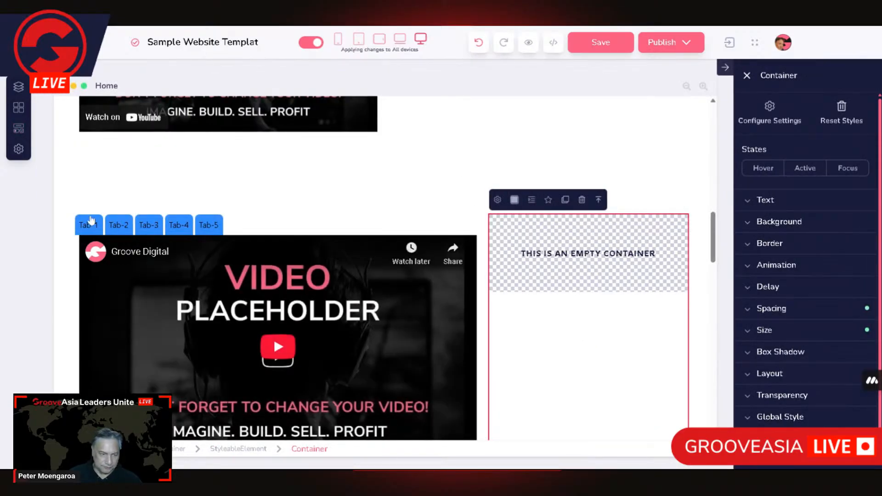
Step: Set the top and bottom padding of the layout-1 element around the video to 30
{"action": "left_click", "coordinate": [78, 269]}
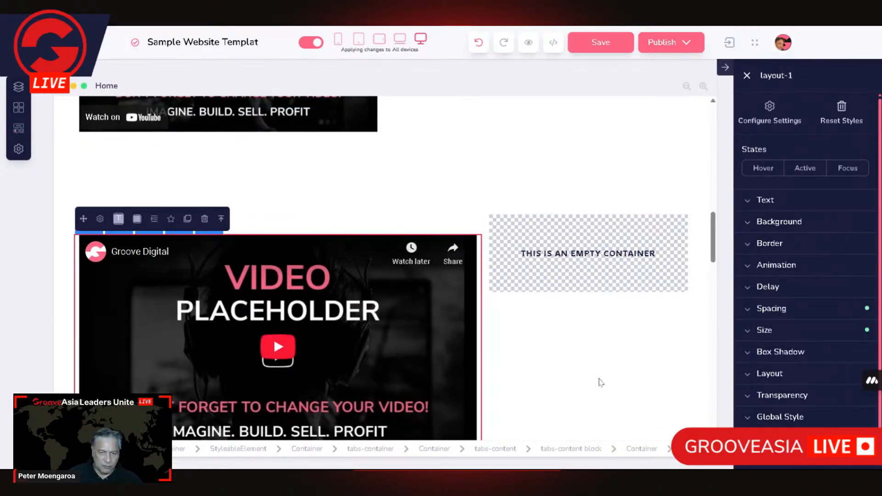
{"action": "left_click", "coordinate": [772, 309]}
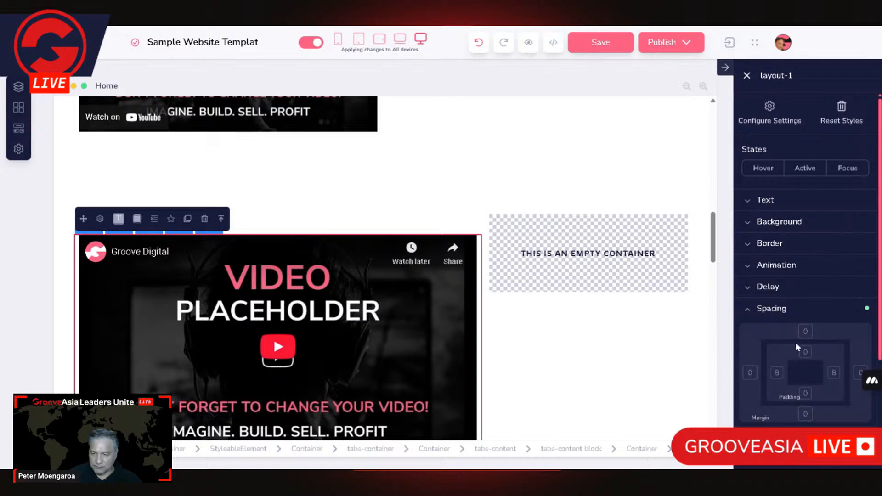
{"action": "left_click", "coordinate": [806, 395]}
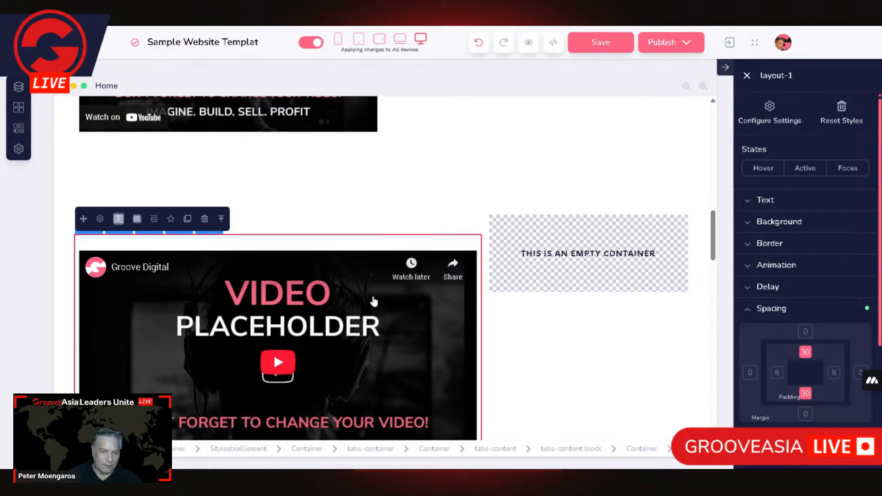
{"action": "left_click", "coordinate": [379, 189]}
{"action": "scroll", "coordinate": [398, 307], "scroll_direction": "down", "scroll_amount": 3}
{"action": "scroll", "coordinate": [400, 302], "scroll_direction": "up", "scroll_amount": 1}
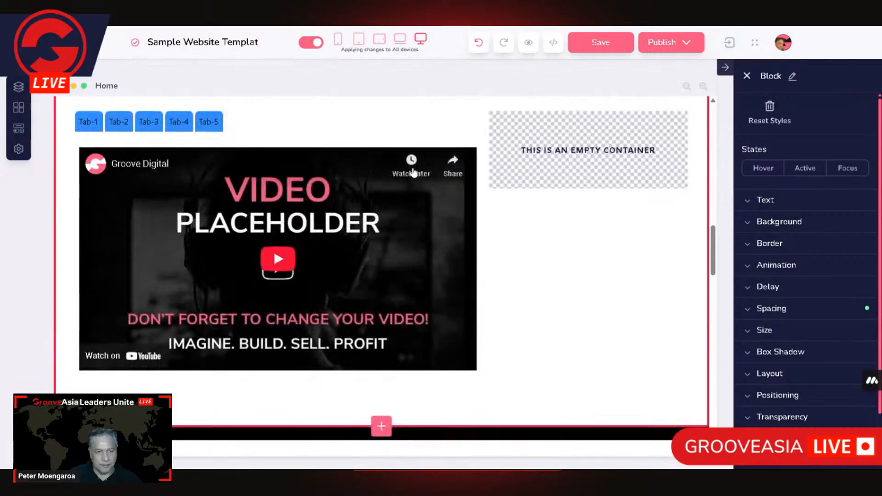
Step: Switch from Tab-1 through Tab-2 to Tab-3 and add a single-column empty block as Tab-3's content
{"action": "left_click", "coordinate": [87, 125]}
{"action": "left_click", "coordinate": [128, 130]}
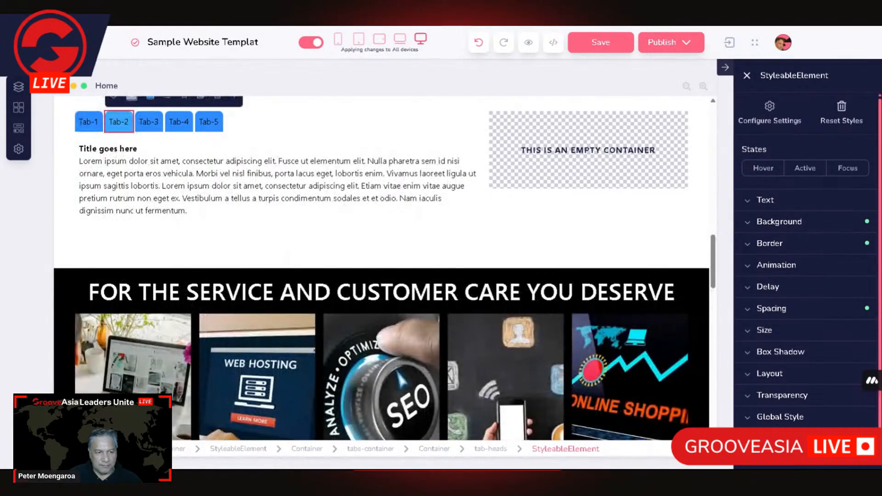
{"action": "left_click", "coordinate": [154, 127]}
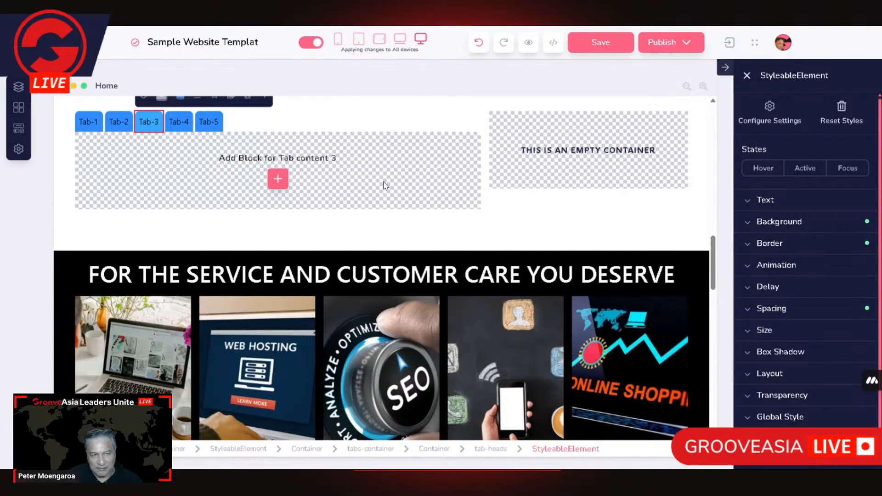
{"action": "left_click", "coordinate": [278, 182]}
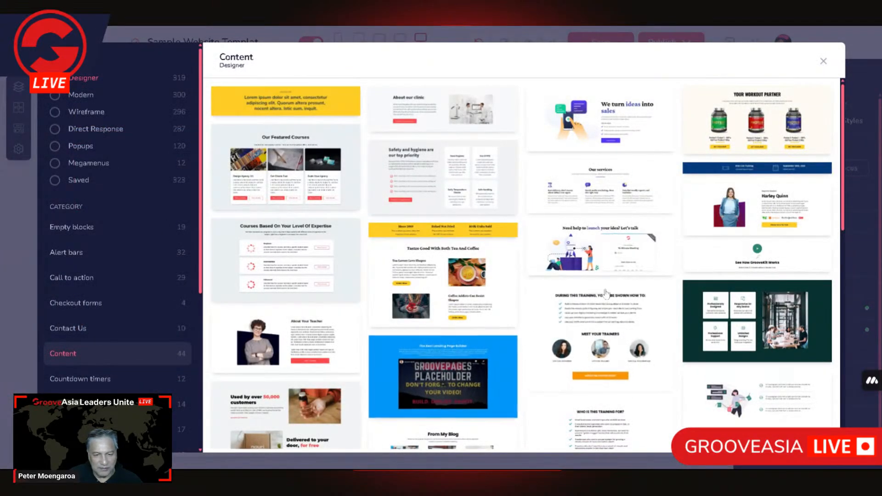
{"action": "left_click", "coordinate": [88, 228]}
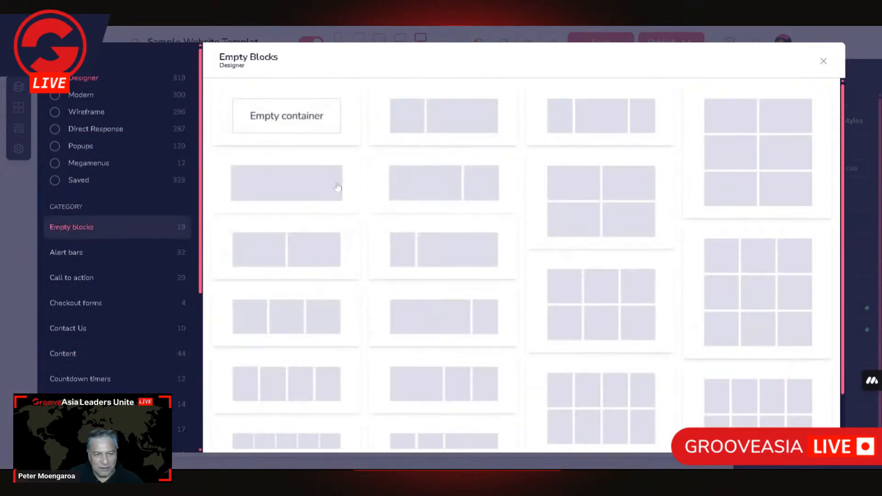
{"action": "left_click", "coordinate": [309, 189]}
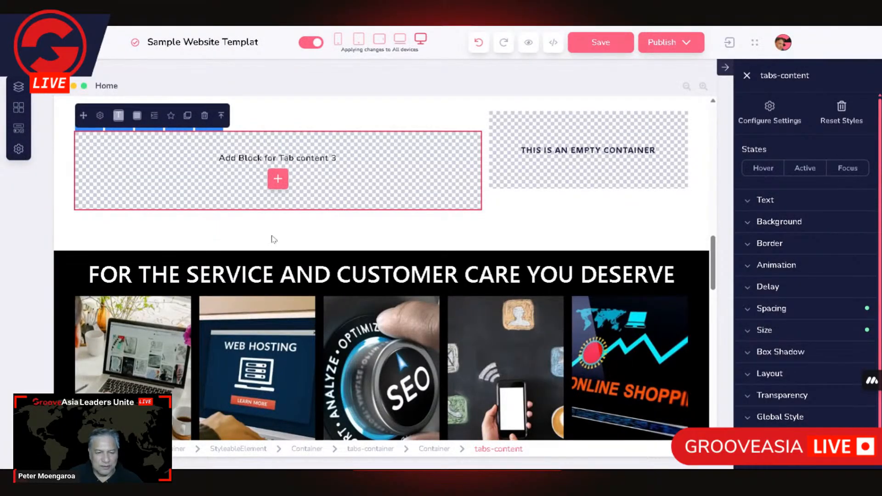
{"action": "left_click", "coordinate": [282, 182]}
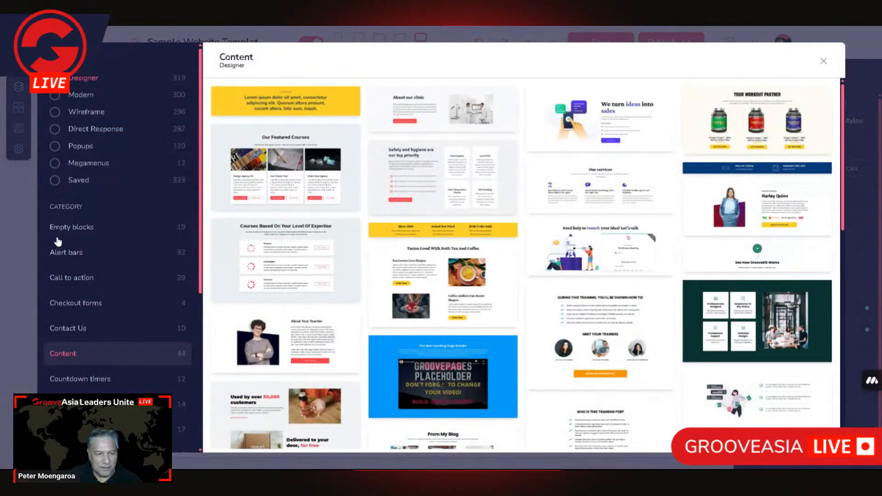
{"action": "left_click", "coordinate": [84, 227]}
{"action": "left_click", "coordinate": [324, 195]}
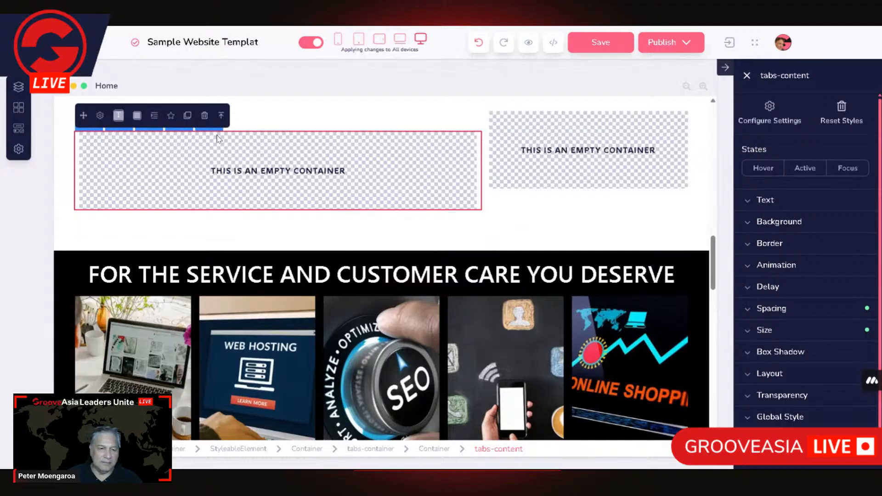
Step: Select Tab-3's layout-1, tab-heads and inner container elements in turn to examine how they are nested
{"action": "left_click", "coordinate": [294, 184]}
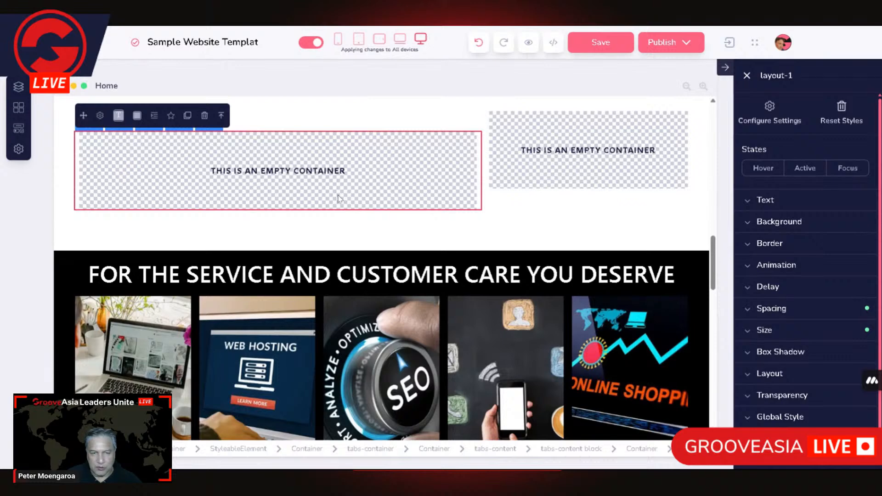
{"action": "left_click", "coordinate": [372, 129]}
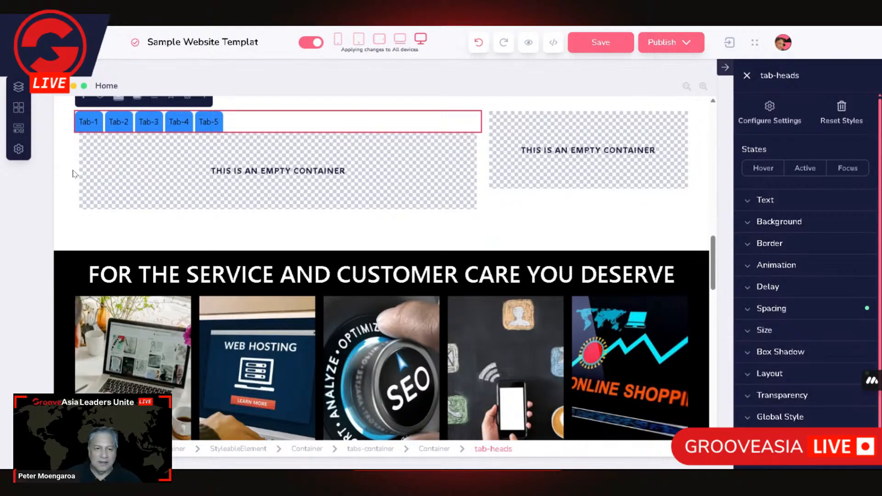
{"action": "left_click", "coordinate": [107, 176]}
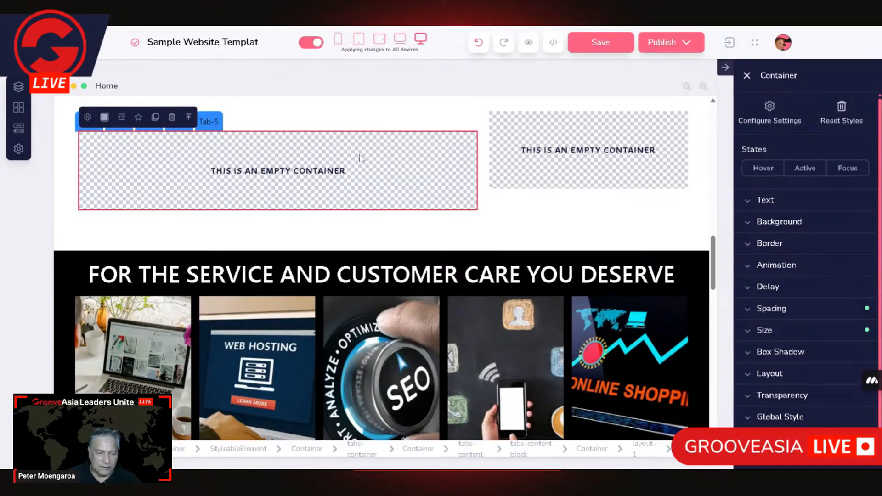
{"action": "left_click", "coordinate": [354, 118]}
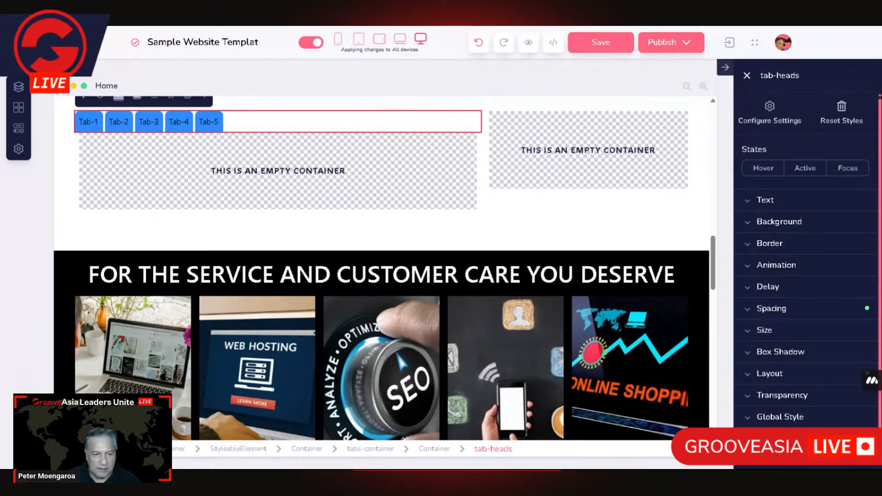
{"action": "left_click", "coordinate": [80, 169]}
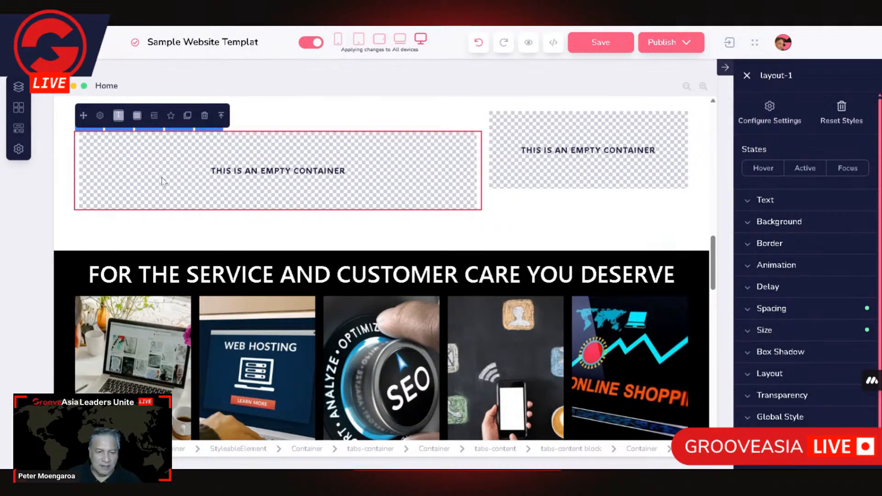
Step: Add an Image List Item element to the empty container in Tab-3's content
{"action": "left_click", "coordinate": [115, 209]}
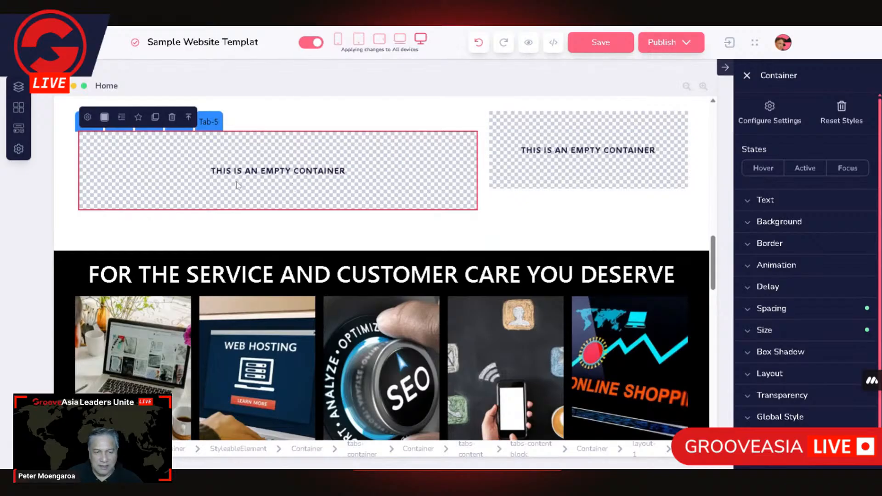
{"action": "left_click", "coordinate": [20, 131]}
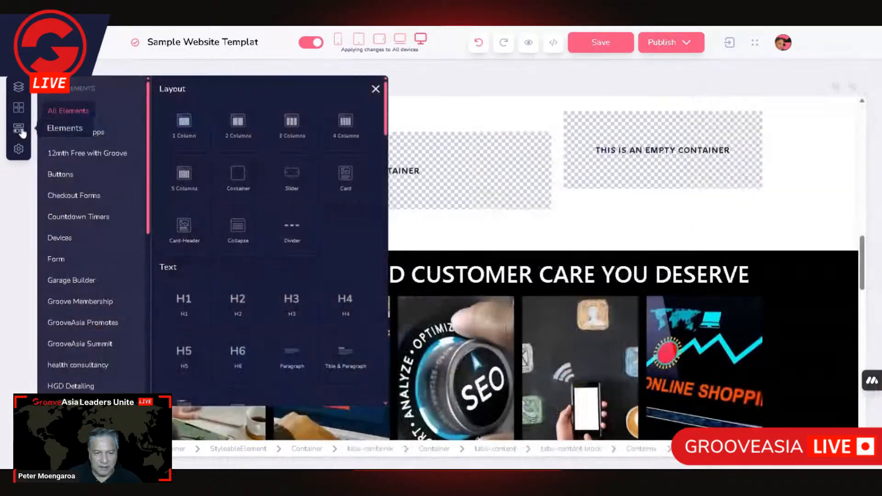
{"action": "scroll", "coordinate": [239, 266], "scroll_direction": "down", "scroll_amount": 5}
{"action": "scroll", "coordinate": [361, 288], "scroll_direction": "down", "scroll_amount": 4}
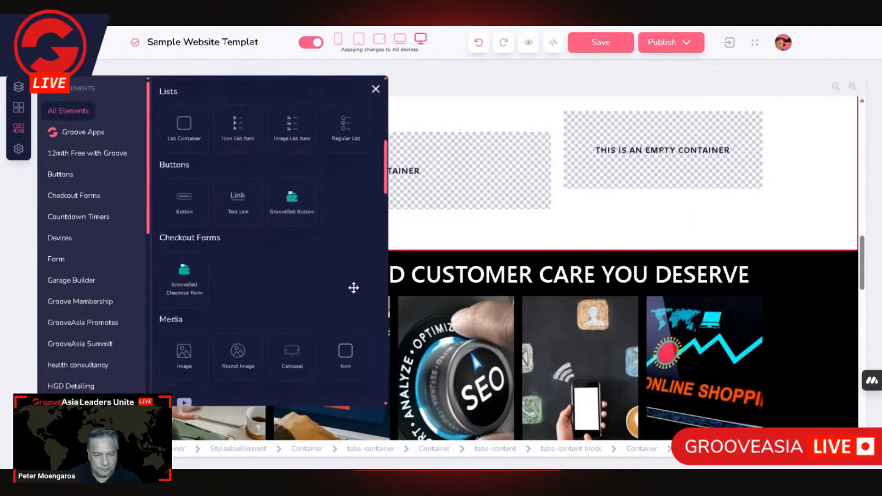
{"action": "scroll", "coordinate": [353, 288], "scroll_direction": "down", "scroll_amount": 5}
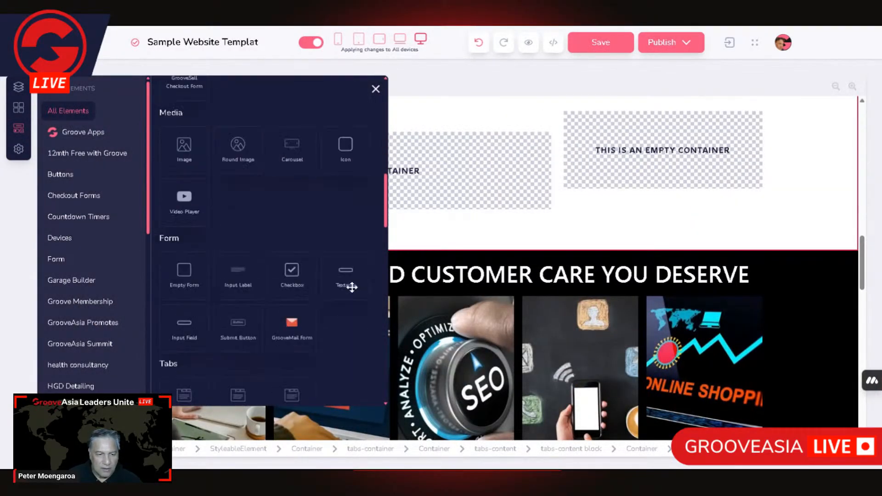
{"action": "scroll", "coordinate": [352, 287], "scroll_direction": "up", "scroll_amount": 10}
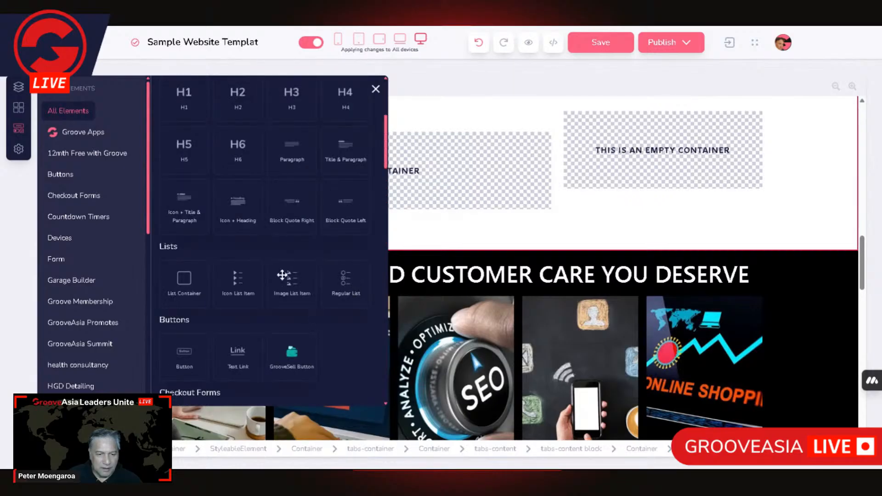
{"action": "scroll", "coordinate": [282, 317], "scroll_direction": "up", "scroll_amount": 1}
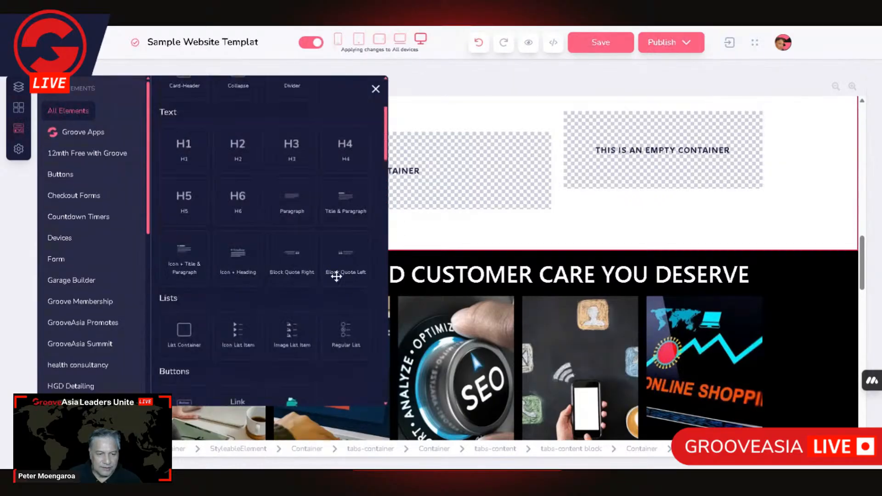
{"action": "scroll", "coordinate": [318, 294], "scroll_direction": "down", "scroll_amount": 1}
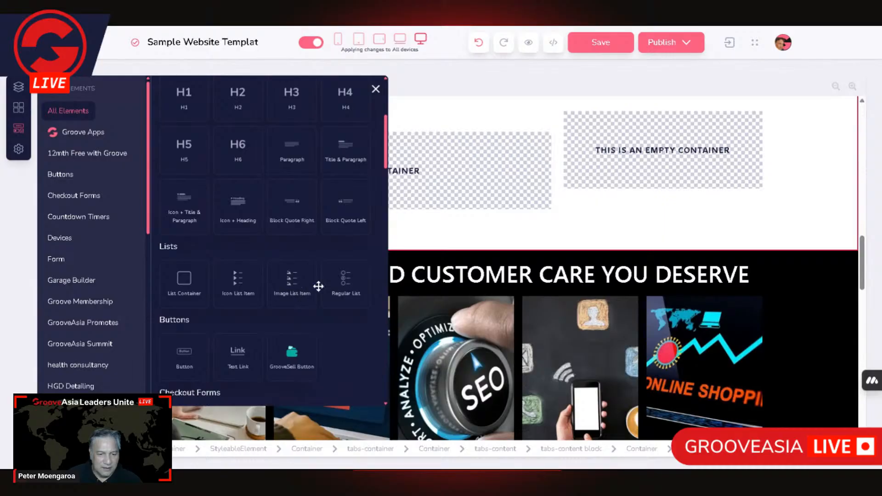
{"action": "mouse_move", "coordinate": [293, 283]}
{"action": "left_mouse_down"}
{"action": "mouse_move", "coordinate": [291, 301]}
{"action": "mouse_move", "coordinate": [400, 220]}
{"action": "mouse_move", "coordinate": [385, 214]}
{"action": "mouse_move", "coordinate": [339, 412]}
{"action": "mouse_move", "coordinate": [347, 213]}
{"action": "mouse_move", "coordinate": [328, 257]}
{"action": "mouse_move", "coordinate": [327, 200]}
{"action": "mouse_move", "coordinate": [308, 327]}
{"action": "mouse_move", "coordinate": [309, 283]}
{"action": "left_mouse_up"}
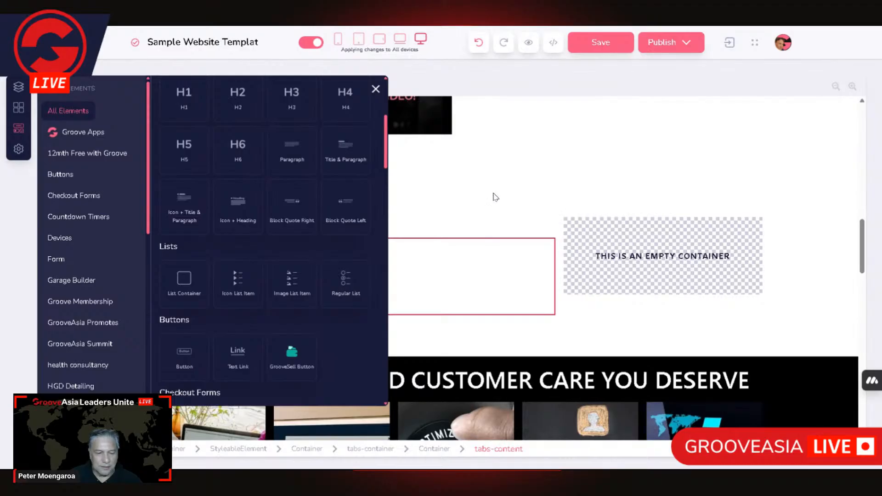
{"action": "left_click", "coordinate": [430, 243]}
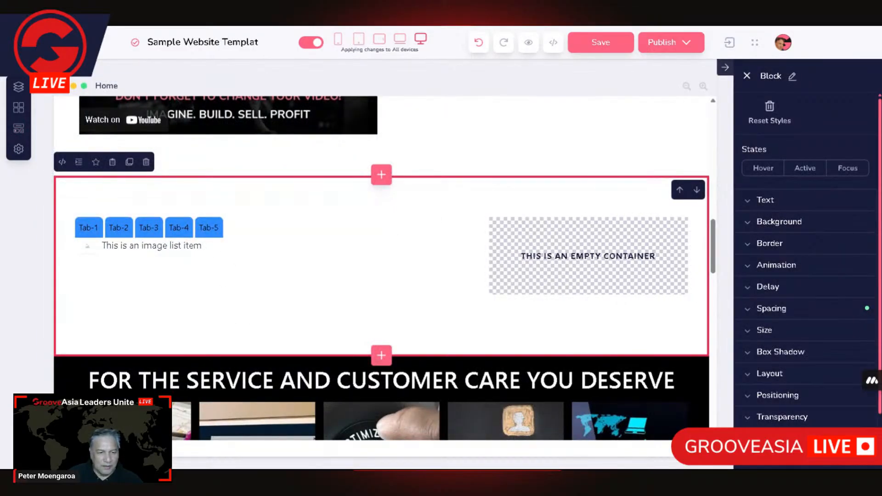
Step: Set the top and bottom padding of the tabs-content element around the image list item to 30
{"action": "left_click", "coordinate": [88, 260]}
{"action": "left_click", "coordinate": [85, 246]}
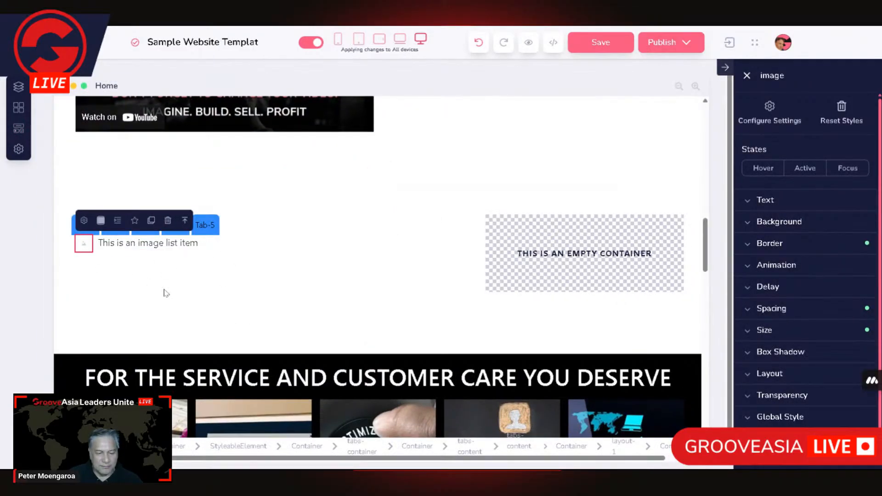
{"action": "left_click", "coordinate": [367, 282]}
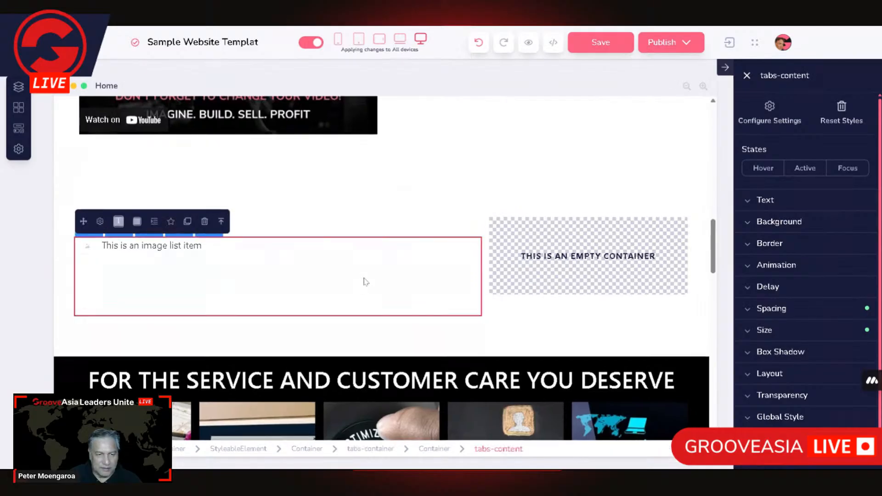
{"action": "left_click", "coordinate": [781, 310]}
{"action": "left_click", "coordinate": [806, 353]}
{"action": "left_click", "coordinate": [806, 396]}
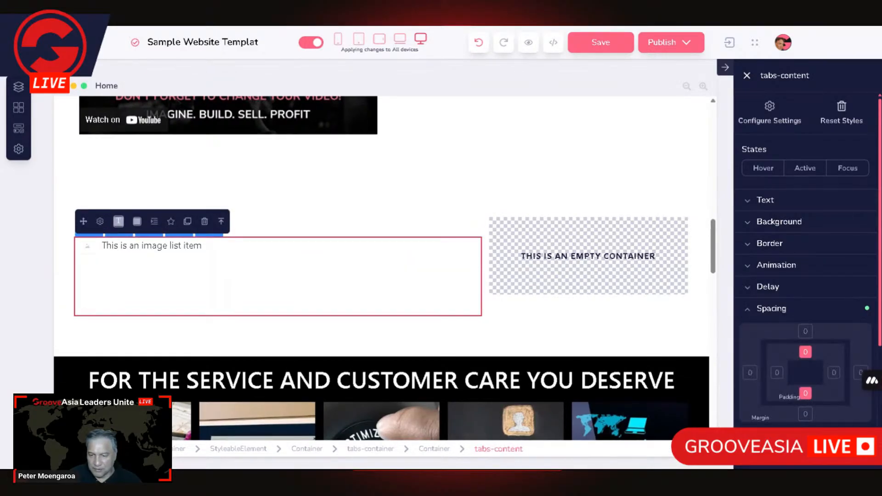
{"action": "type", "text": "30"}
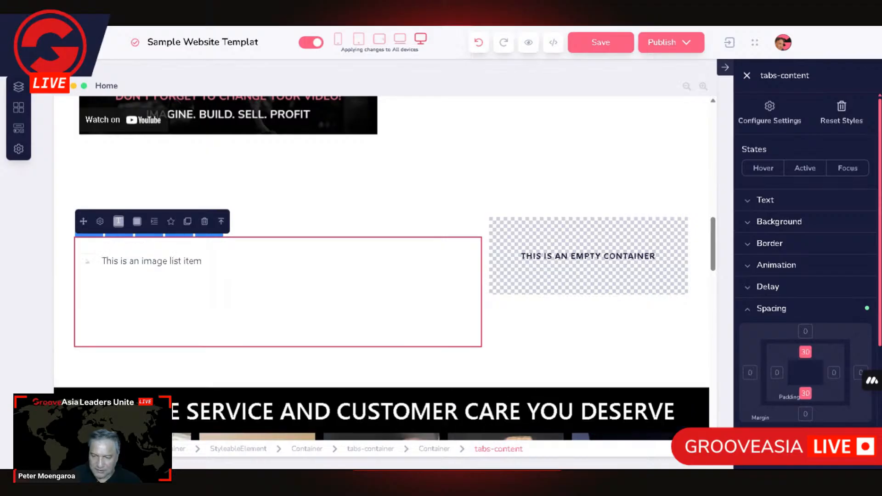
{"action": "left_click", "coordinate": [336, 227]}
{"action": "left_click", "coordinate": [254, 254]}
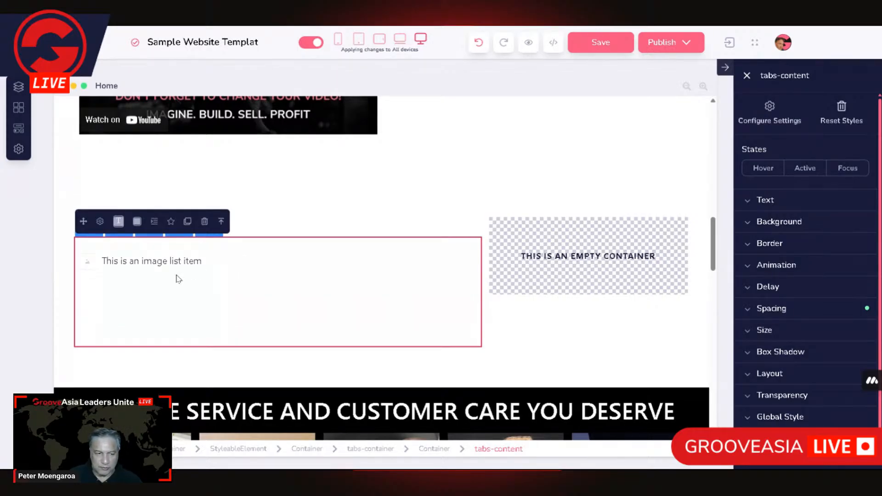
Step: Choose the green check mark from the image library for the list item's image and open it for cropping
{"action": "left_click", "coordinate": [88, 265]}
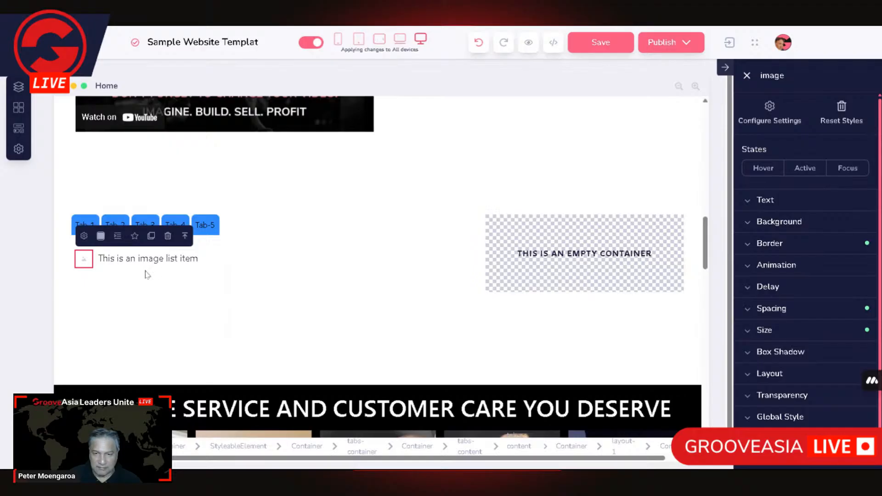
{"action": "left_click", "coordinate": [84, 236]}
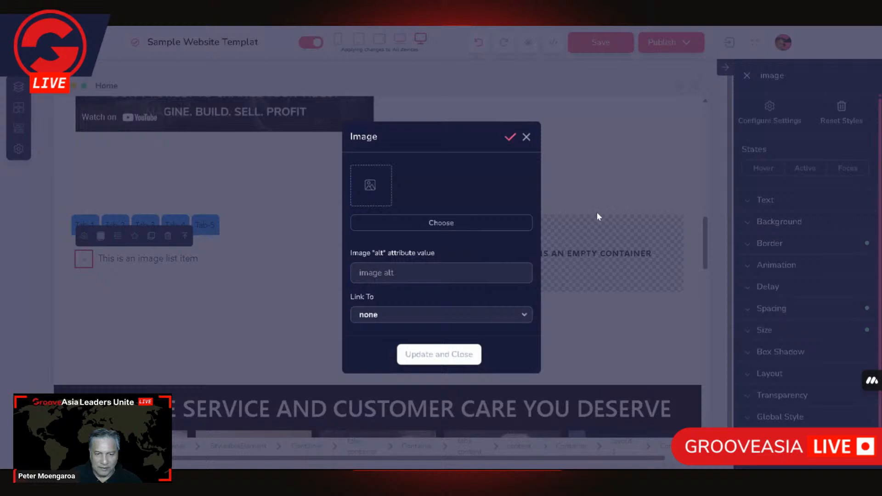
{"action": "left_click", "coordinate": [437, 225]}
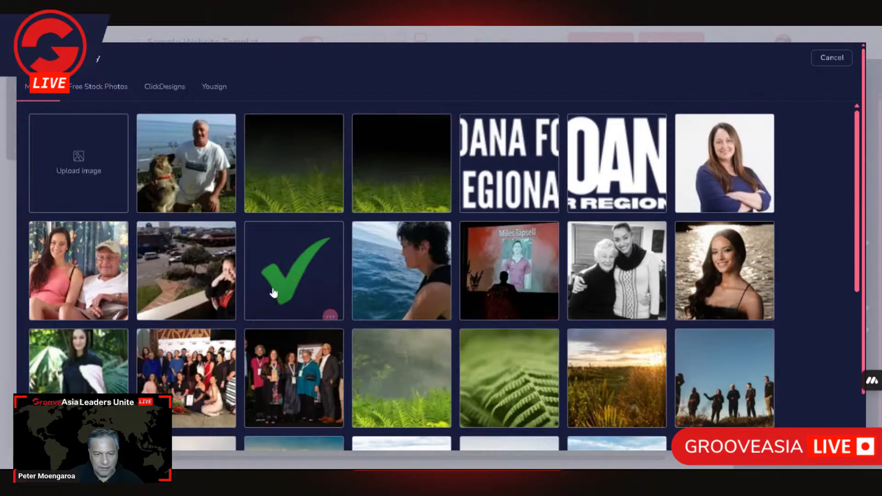
{"action": "scroll", "coordinate": [317, 306], "scroll_direction": "down", "scroll_amount": 2}
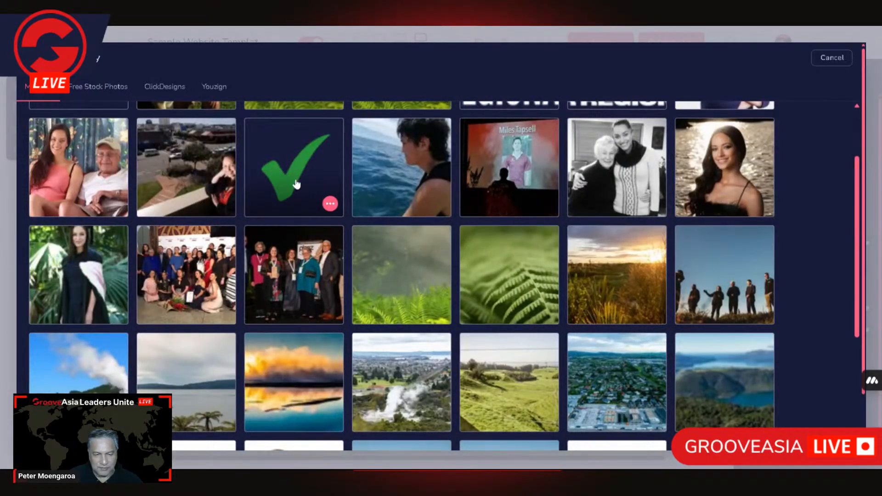
{"action": "left_click", "coordinate": [330, 205]}
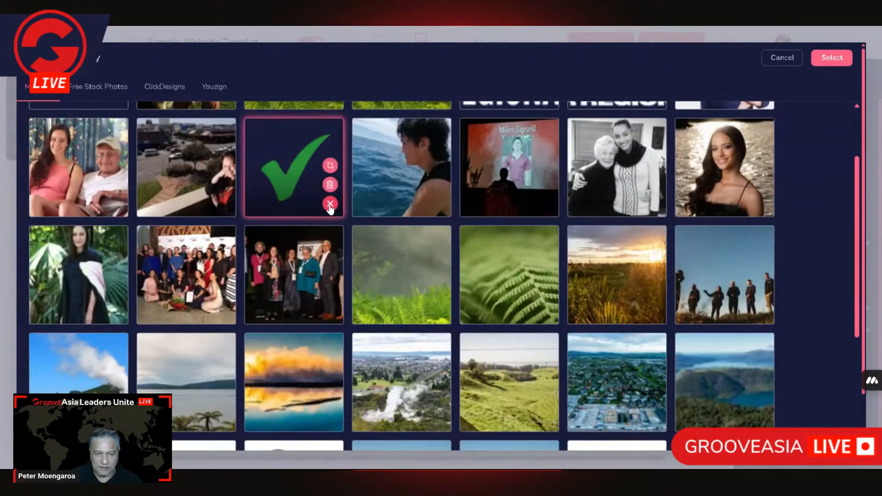
{"action": "left_click", "coordinate": [330, 163]}
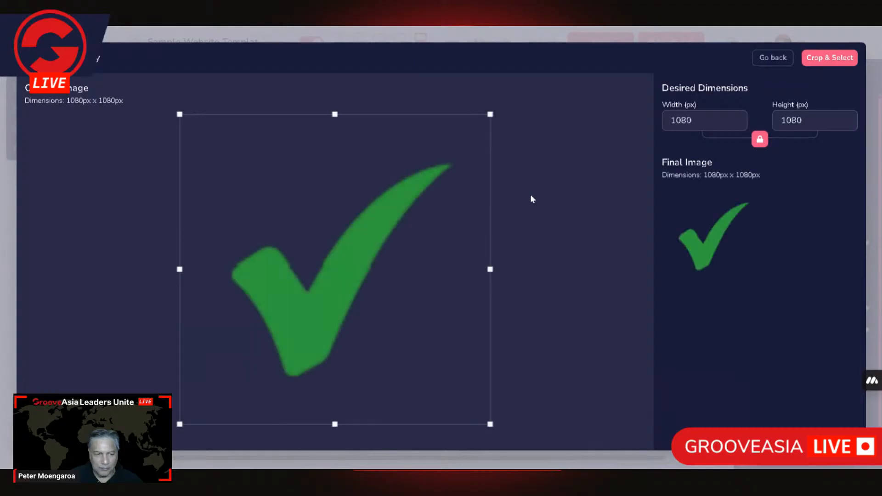
Step: Resize the check mark image to 25 by 25 px with the proportions locked, and apply the cropped version to the list item
{"action": "double_click", "coordinate": [681, 120]}
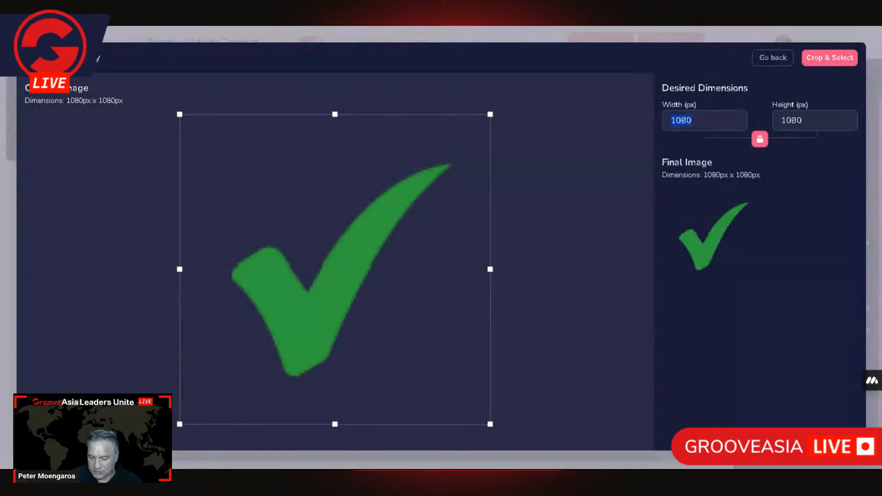
{"action": "type", "text": "25"}
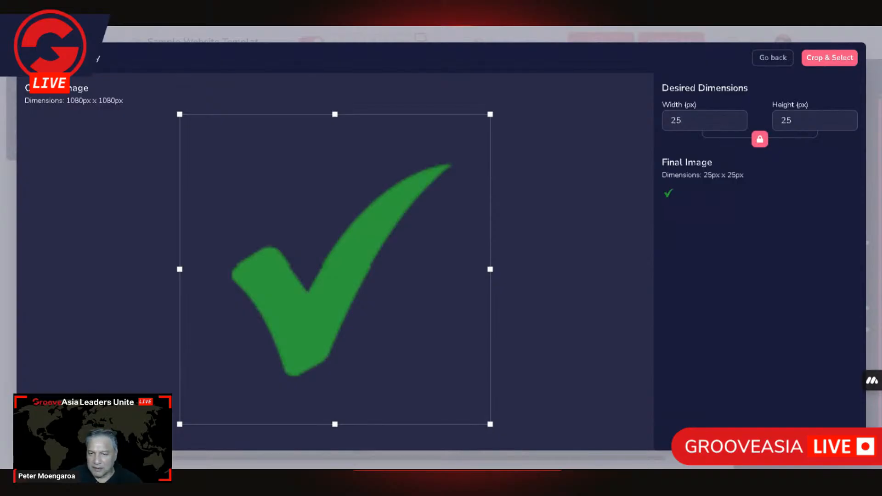
{"action": "left_click", "coordinate": [762, 139]}
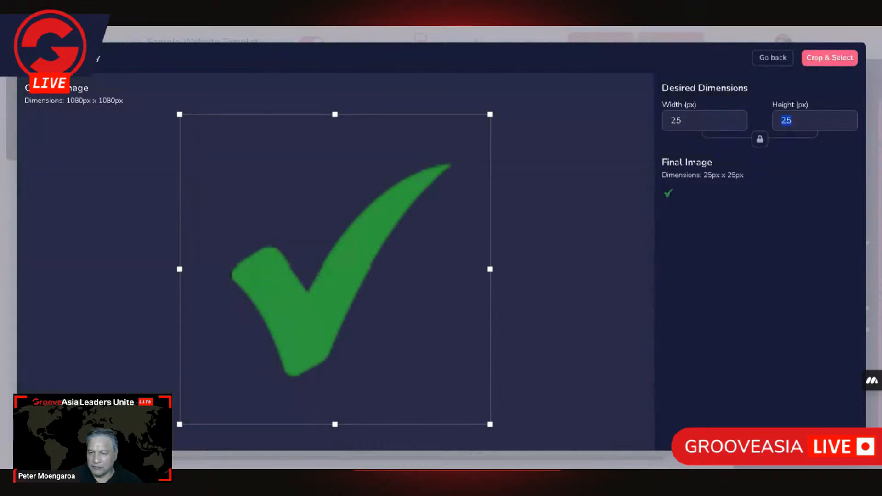
{"action": "left_click", "coordinate": [760, 139]}
{"action": "left_click", "coordinate": [831, 58]}
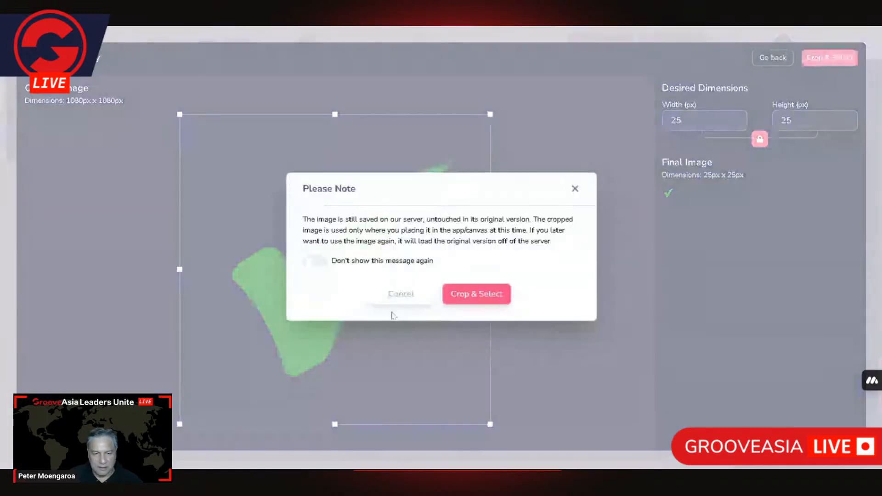
{"action": "left_click", "coordinate": [473, 293]}
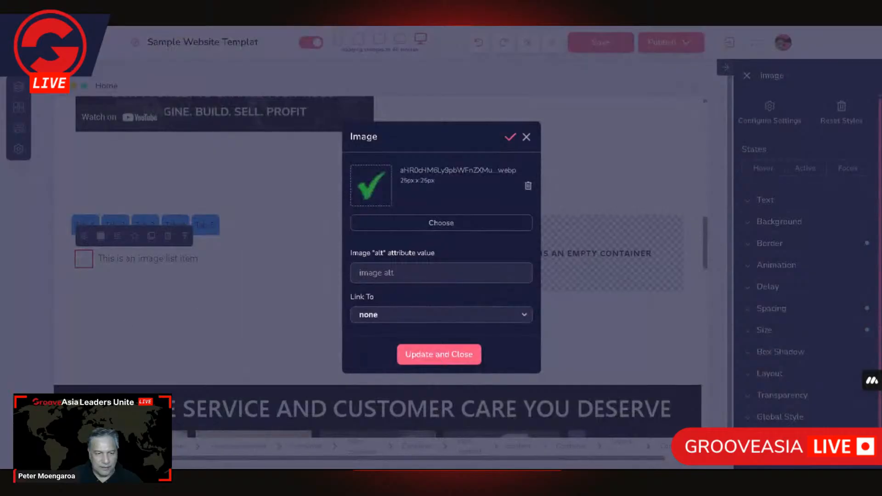
{"action": "left_click", "coordinate": [453, 355]}
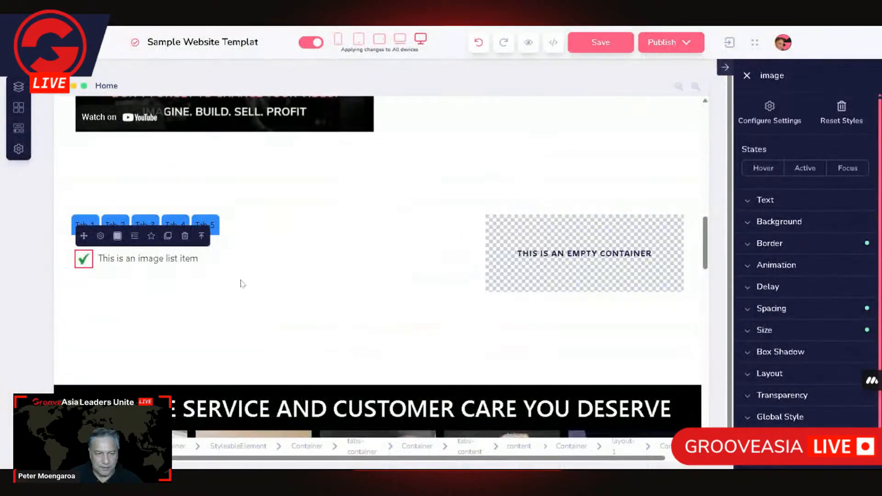
Step: Duplicate the check-mark list item until Tab-3 holds six of them, and review the contents of Tab-1, Tab-2 and Tab-3
{"action": "left_click", "coordinate": [238, 259]}
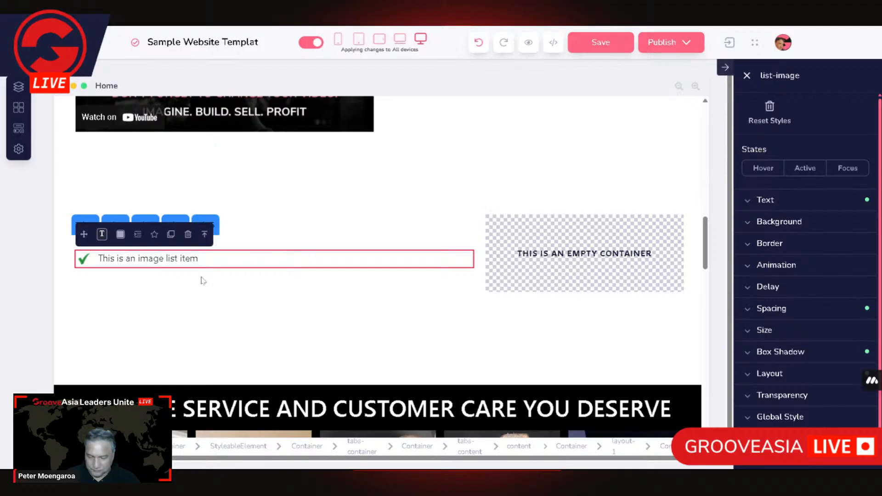
{"action": "scroll", "coordinate": [203, 281], "scroll_direction": "down", "scroll_amount": 2}
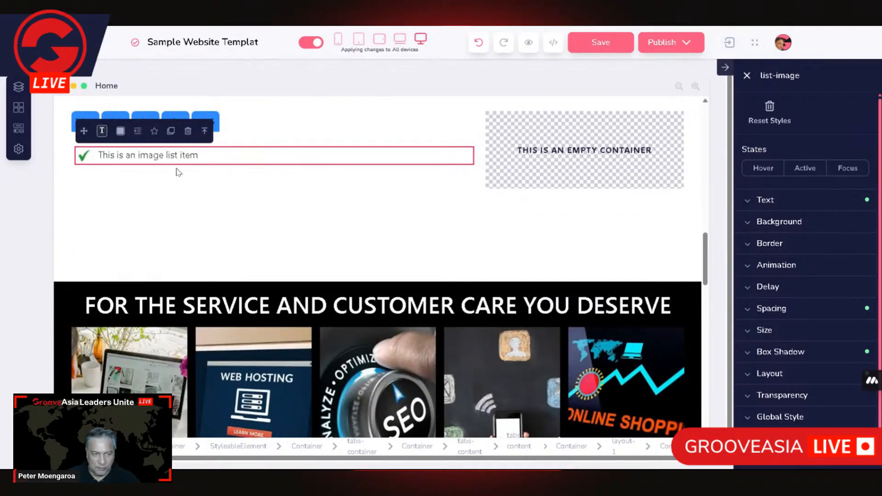
{"action": "left_click", "coordinate": [171, 132]}
{"action": "left_click", "coordinate": [171, 132]}
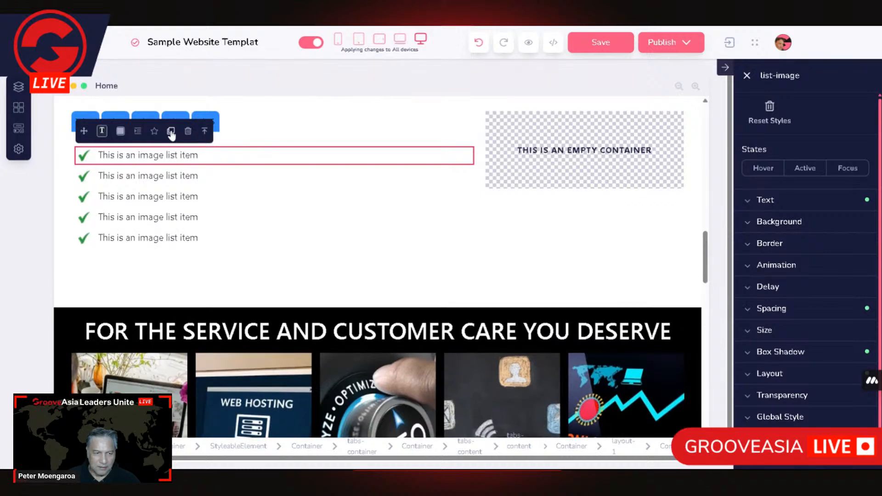
{"action": "left_click", "coordinate": [279, 240]}
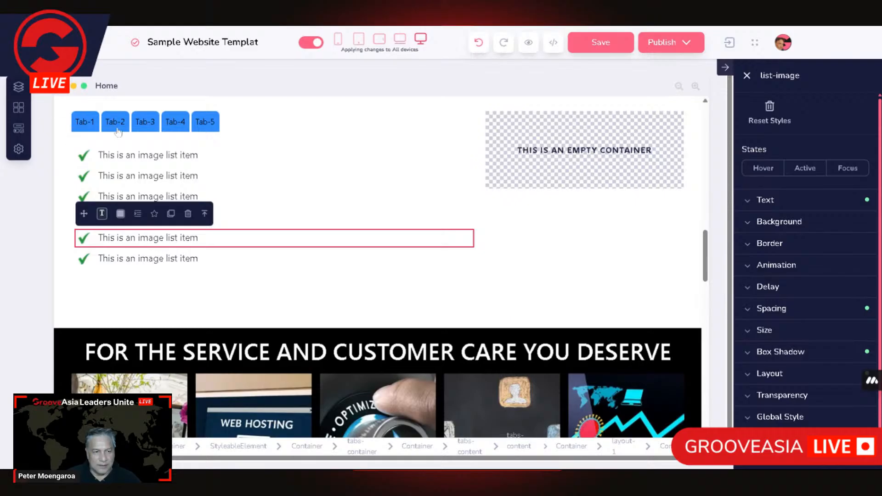
{"action": "left_click", "coordinate": [82, 122]}
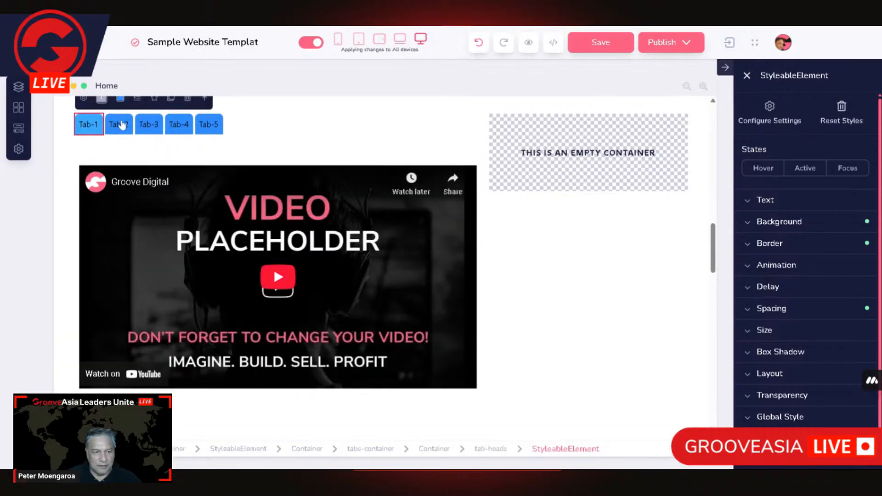
{"action": "left_click", "coordinate": [124, 123]}
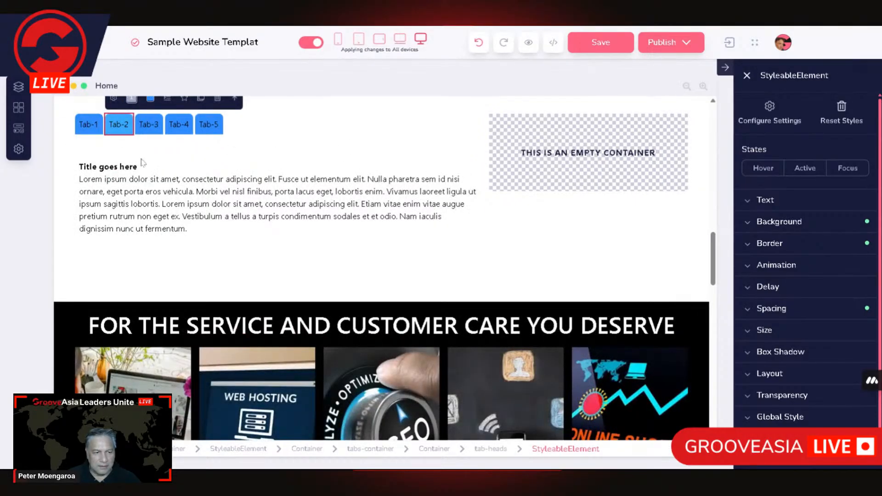
{"action": "left_click", "coordinate": [150, 127]}
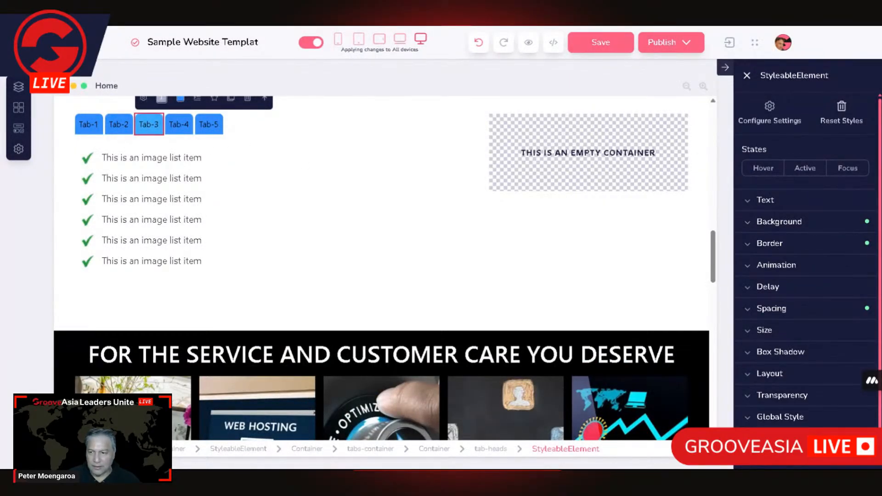
Step: Insert a single-column empty block into the content area of Tab-4
{"action": "left_click", "coordinate": [176, 129]}
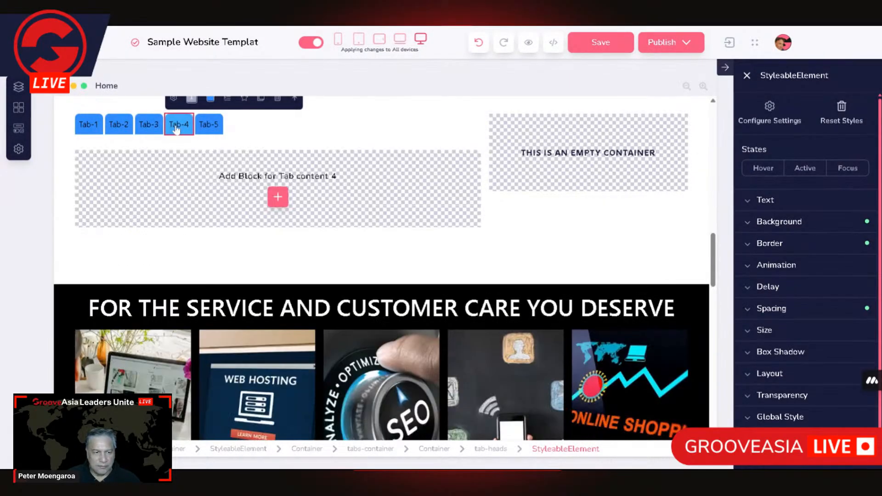
{"action": "left_click", "coordinate": [278, 197]}
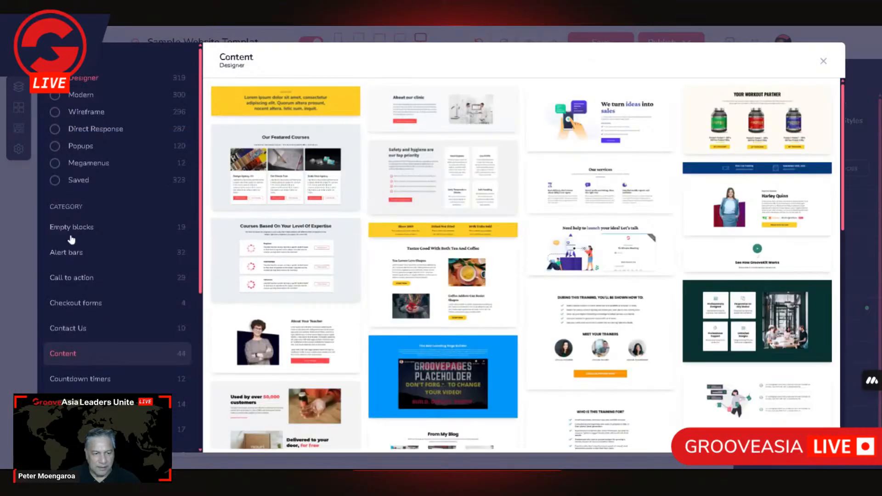
{"action": "left_click", "coordinate": [76, 228]}
{"action": "left_click", "coordinate": [299, 184]}
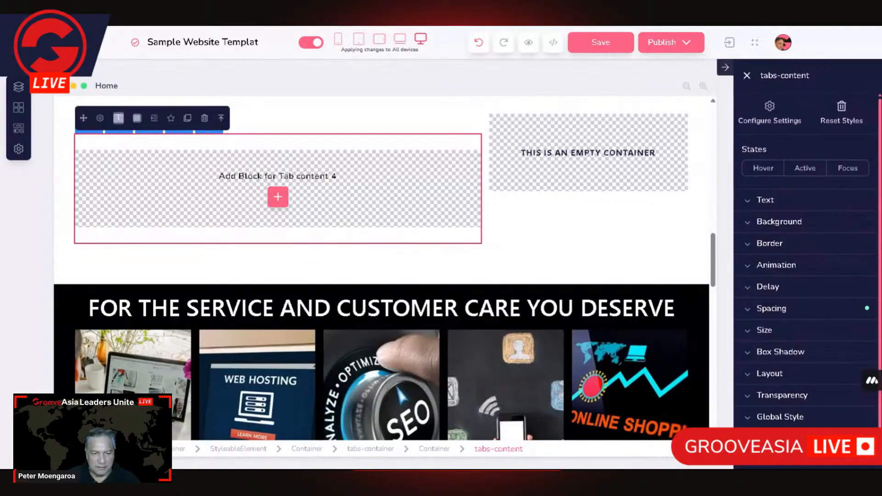
{"action": "left_click", "coordinate": [277, 198]}
{"action": "left_click", "coordinate": [68, 227]}
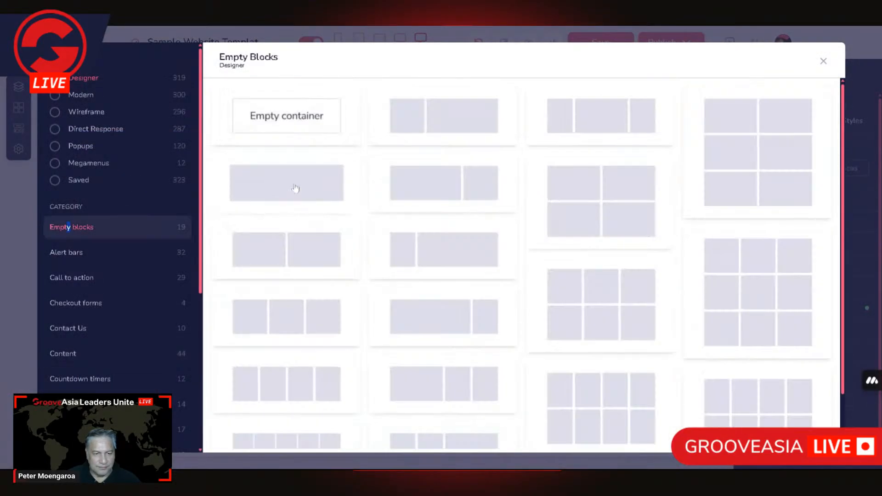
{"action": "left_click", "coordinate": [296, 190]}
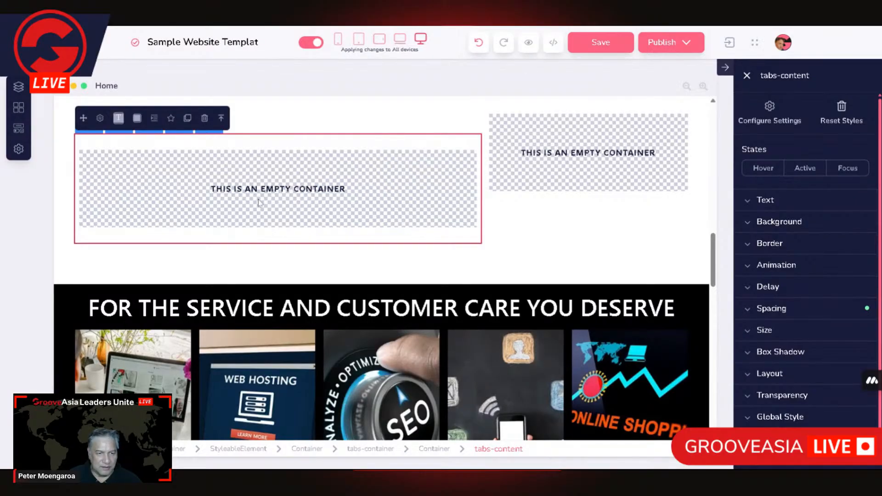
Step: Add a Round Image element to the empty container in Tab-4's content
{"action": "left_click", "coordinate": [19, 130]}
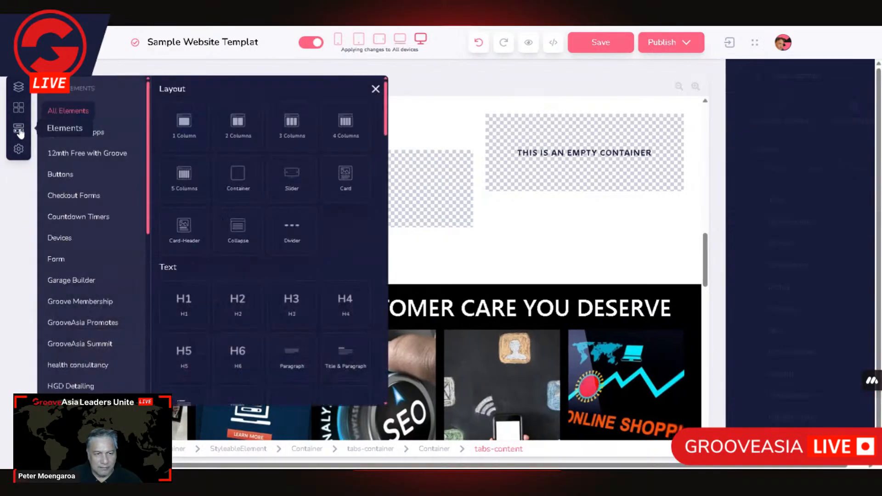
{"action": "scroll", "coordinate": [282, 252], "scroll_direction": "down", "scroll_amount": 5}
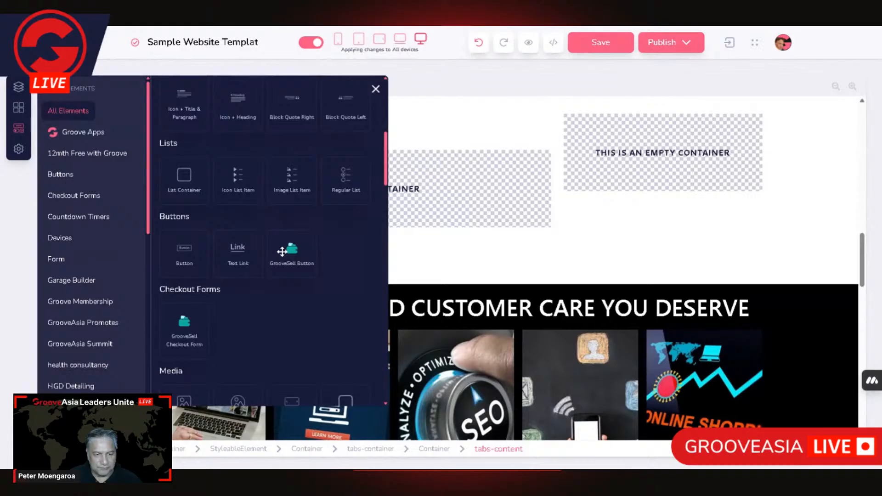
{"action": "scroll", "coordinate": [282, 252], "scroll_direction": "up", "scroll_amount": 2}
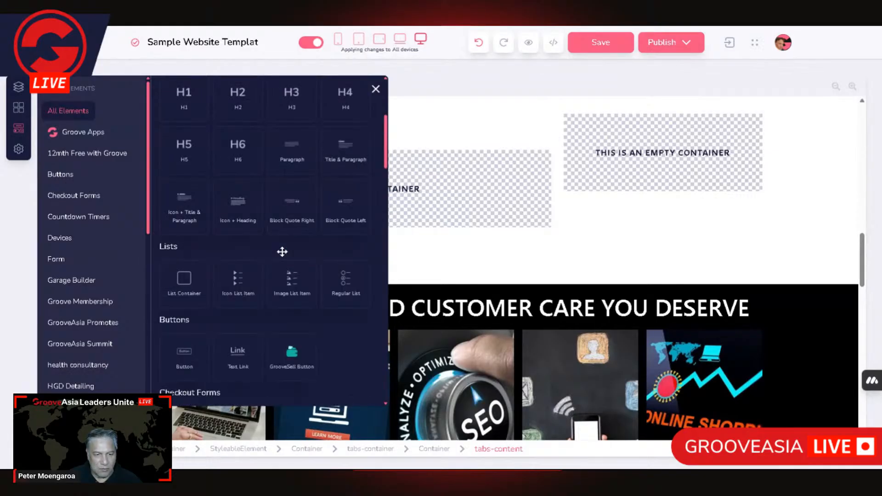
{"action": "scroll", "coordinate": [282, 252], "scroll_direction": "down", "scroll_amount": 6}
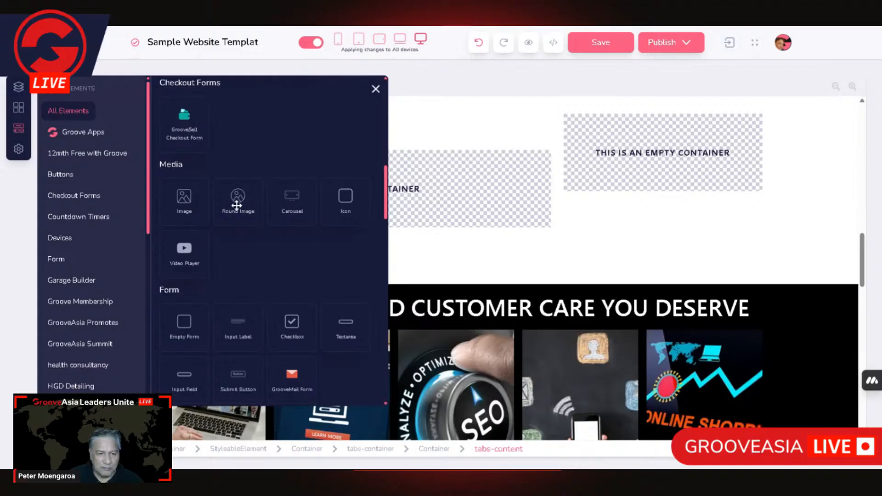
{"action": "left_click_drag", "start_coordinate": [235, 203], "coordinate": [281, 184]}
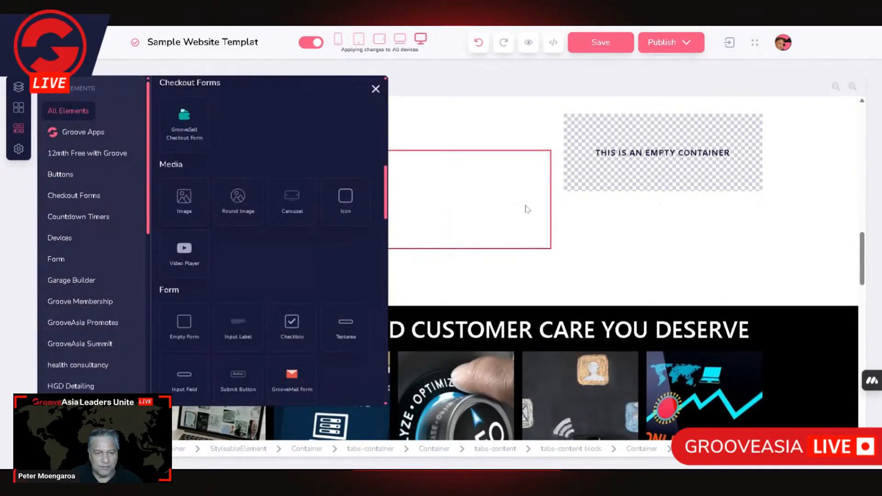
{"action": "left_click", "coordinate": [528, 210]}
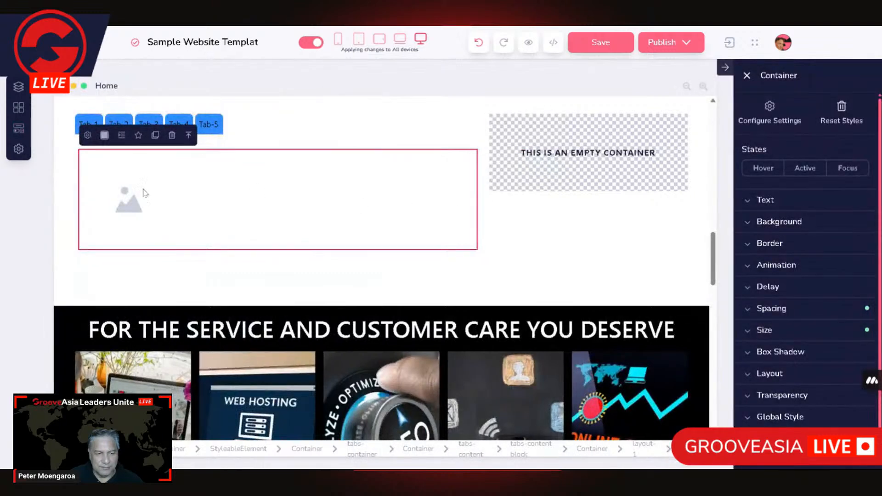
Step: Centre the round image in Tab-4 by setting its parent container's primary layout alignment to centre
{"action": "left_click", "coordinate": [123, 209]}
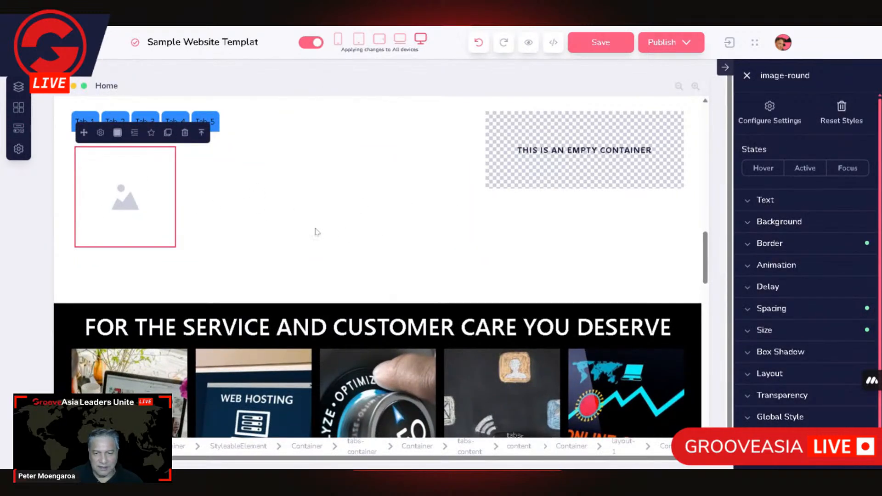
{"action": "left_click", "coordinate": [222, 238]}
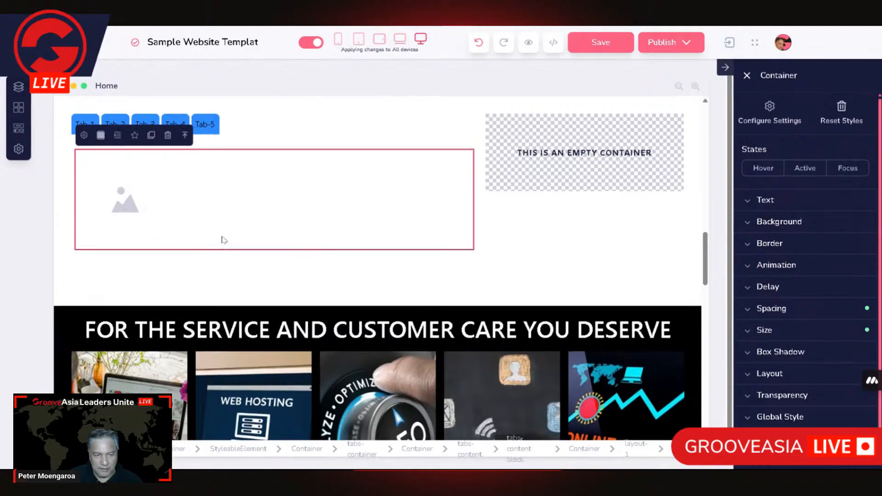
{"action": "left_click", "coordinate": [166, 216]}
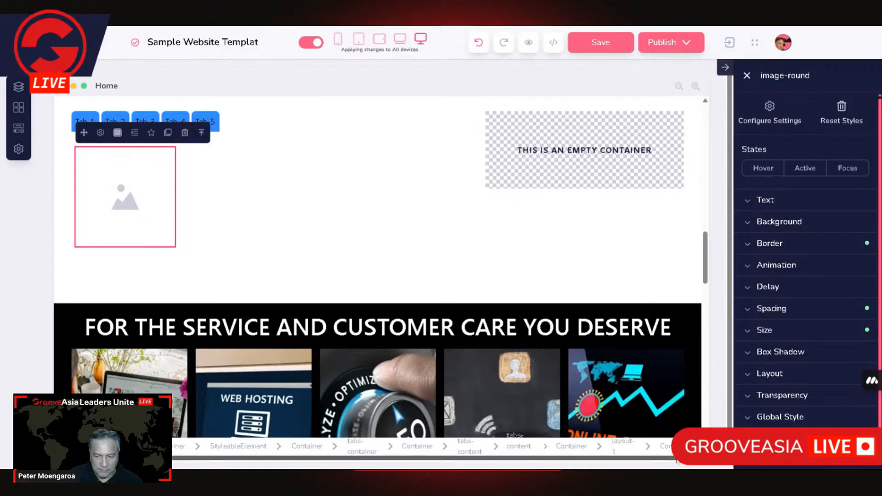
{"action": "left_click_drag", "start_coordinate": [678, 459], "coordinate": [695, 459]}
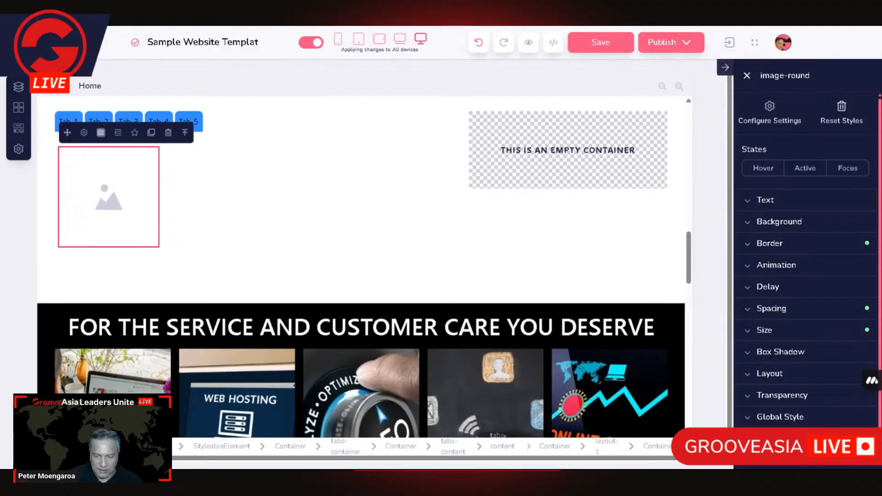
{"action": "left_click", "coordinate": [662, 449]}
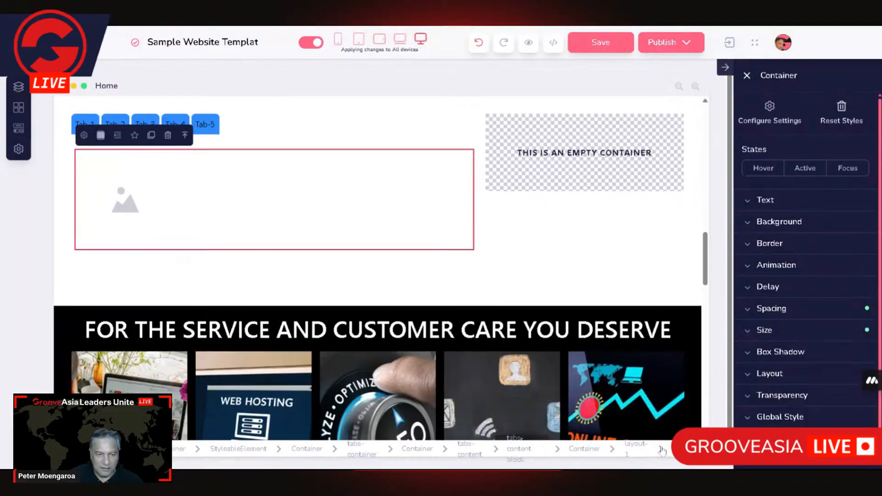
{"action": "left_click", "coordinate": [159, 188]}
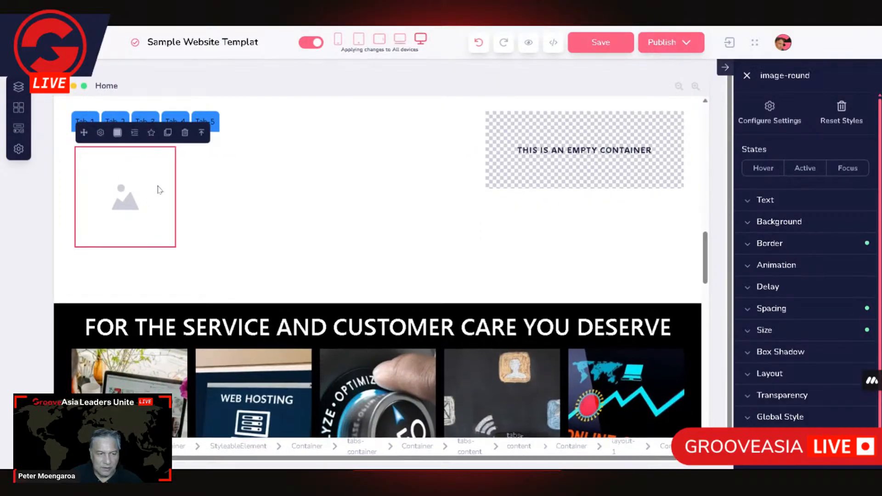
{"action": "left_click", "coordinate": [202, 133]}
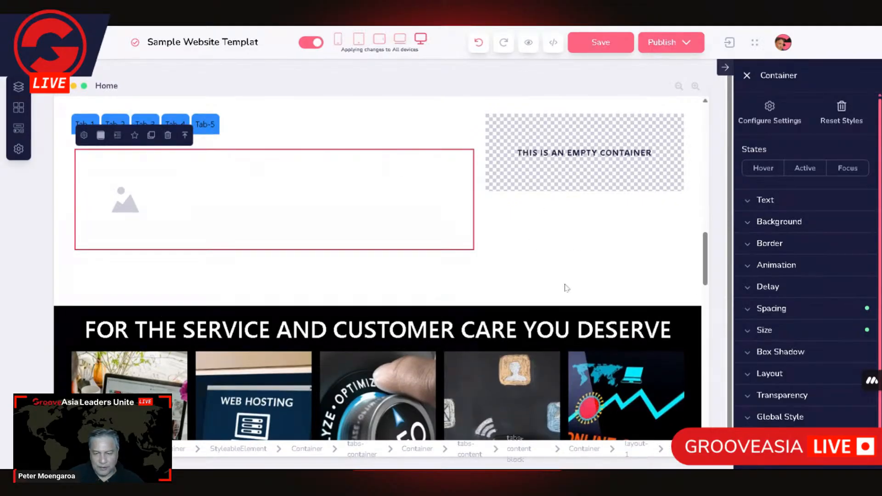
{"action": "left_click", "coordinate": [769, 376]}
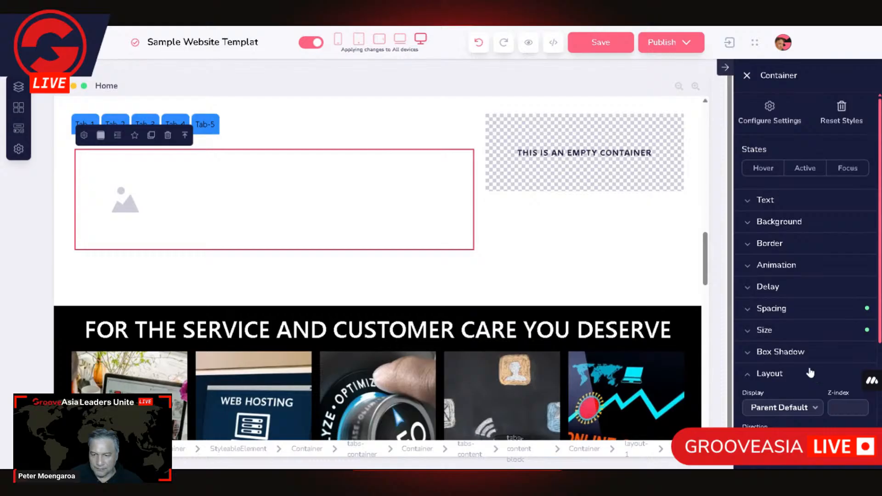
{"action": "scroll", "coordinate": [785, 414], "scroll_direction": "down", "scroll_amount": 2}
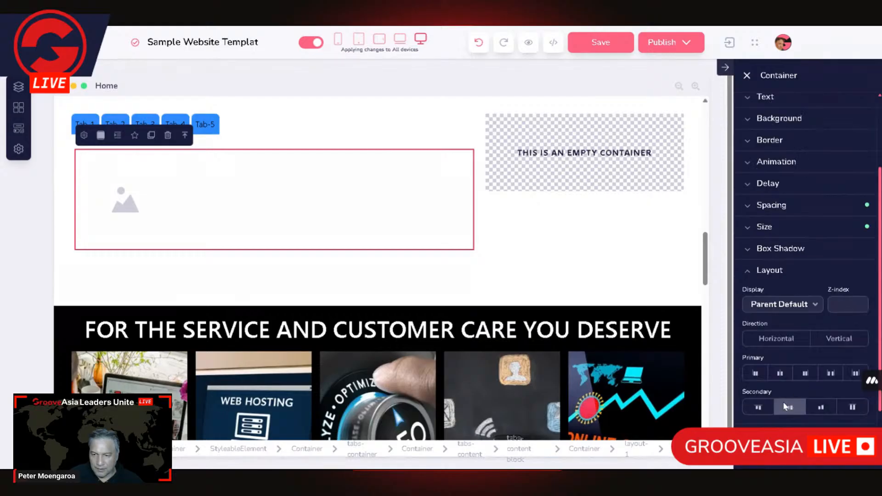
{"action": "scroll", "coordinate": [786, 407], "scroll_direction": "down", "scroll_amount": 1}
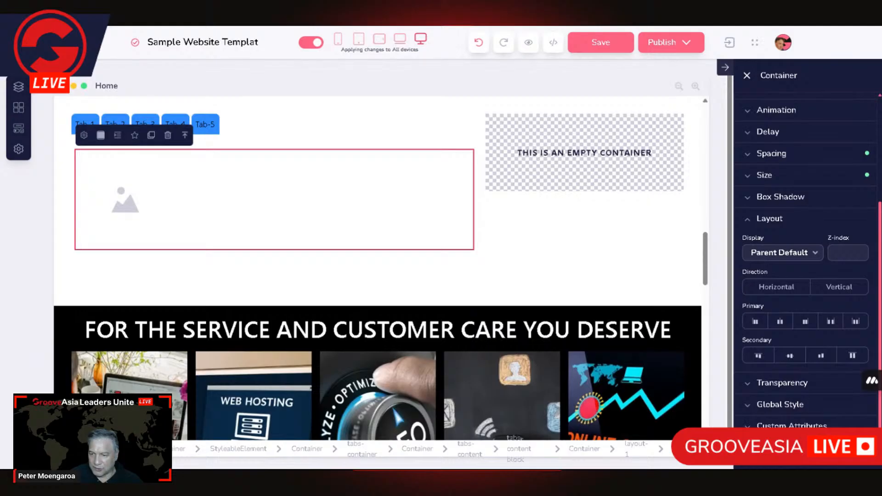
{"action": "left_click", "coordinate": [784, 324]}
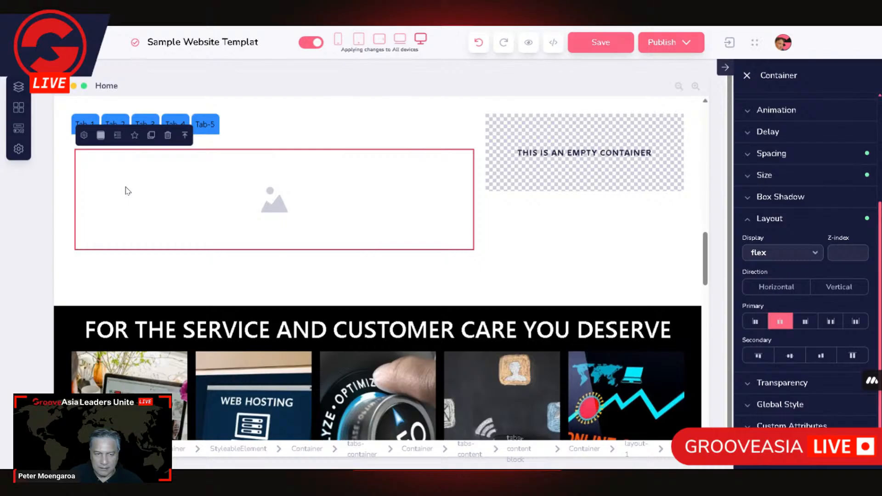
{"action": "left_click", "coordinate": [234, 132]}
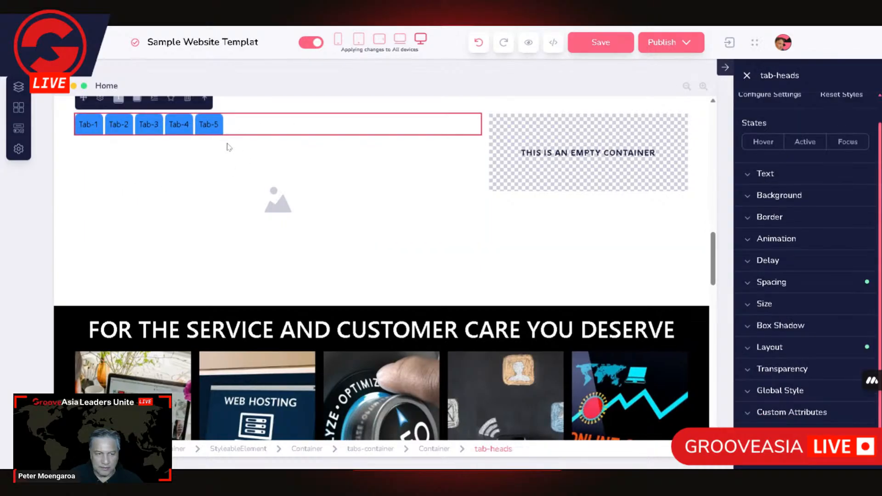
{"action": "left_click", "coordinate": [229, 147]}
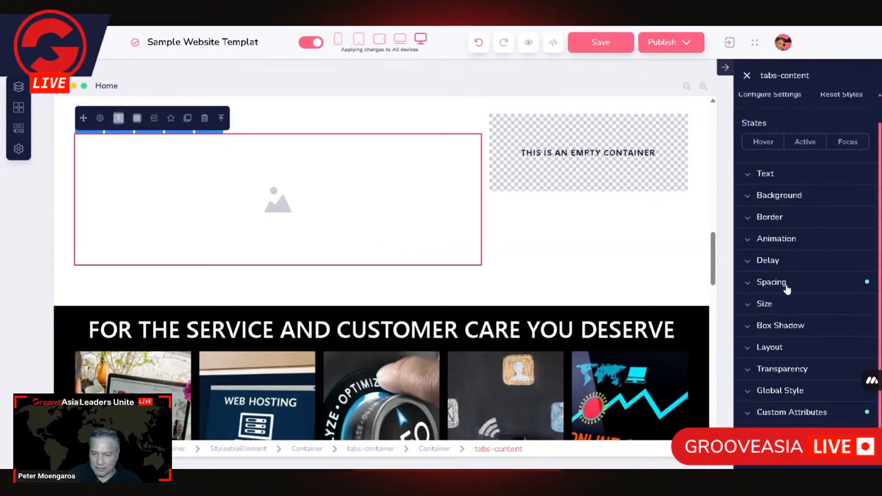
{"action": "left_click", "coordinate": [787, 288]}
{"action": "left_click", "coordinate": [291, 173]}
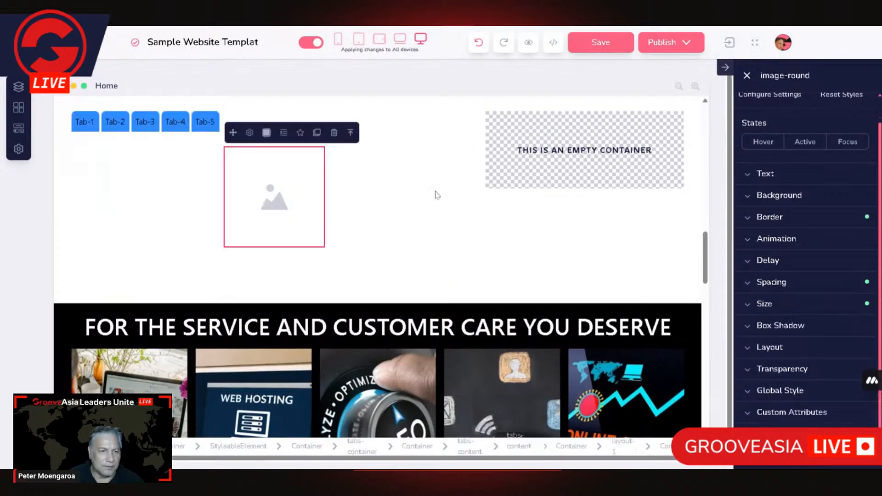
Step: Try to insert a single-column empty block into the content area of Tab-5, save the page and undo
{"action": "left_click", "coordinate": [178, 123]}
{"action": "left_click", "coordinate": [179, 123]}
{"action": "left_click", "coordinate": [207, 129]}
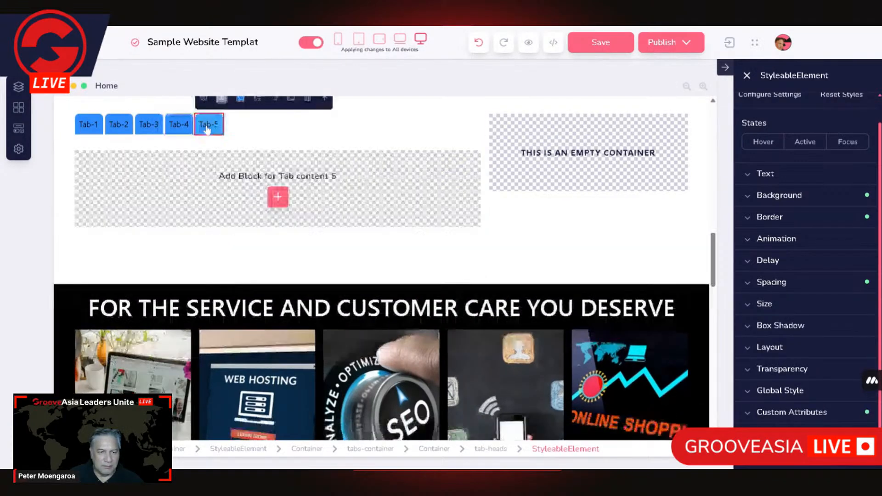
{"action": "left_click", "coordinate": [279, 198]}
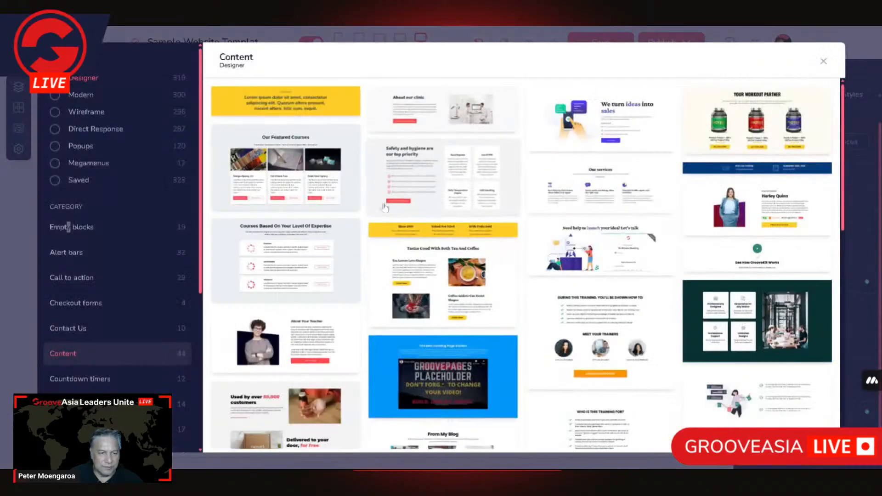
{"action": "left_click", "coordinate": [95, 229]}
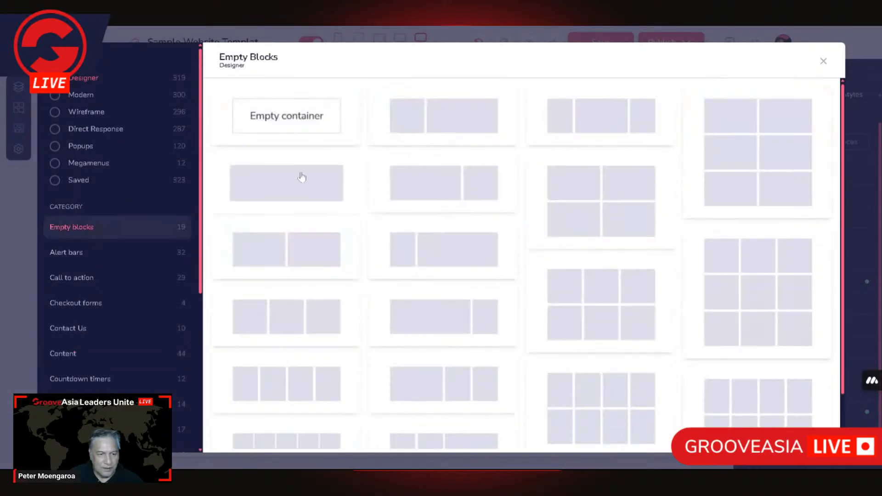
{"action": "left_click", "coordinate": [299, 179]}
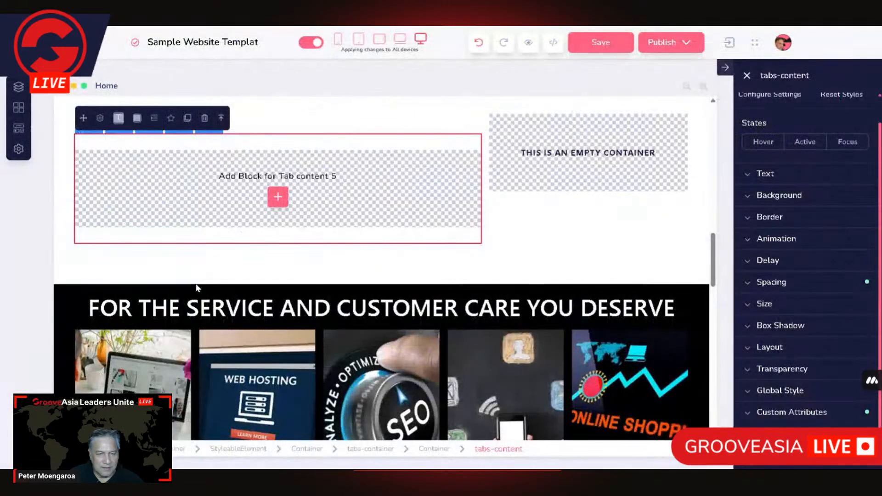
{"action": "left_click", "coordinate": [278, 197]}
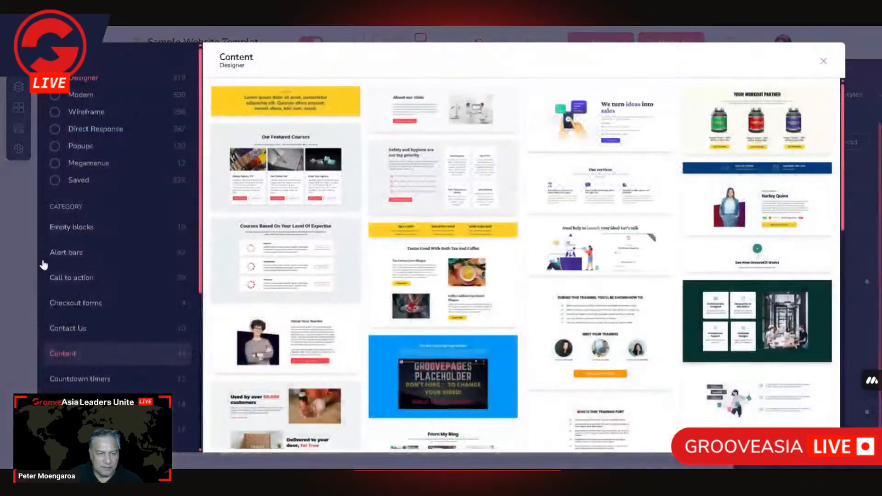
{"action": "left_click", "coordinate": [86, 230]}
{"action": "left_click", "coordinate": [303, 195]}
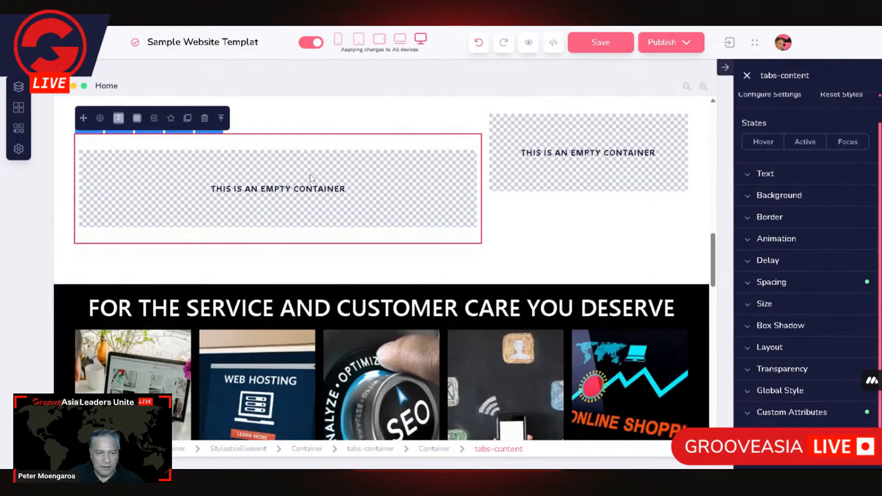
{"action": "left_click", "coordinate": [311, 177]}
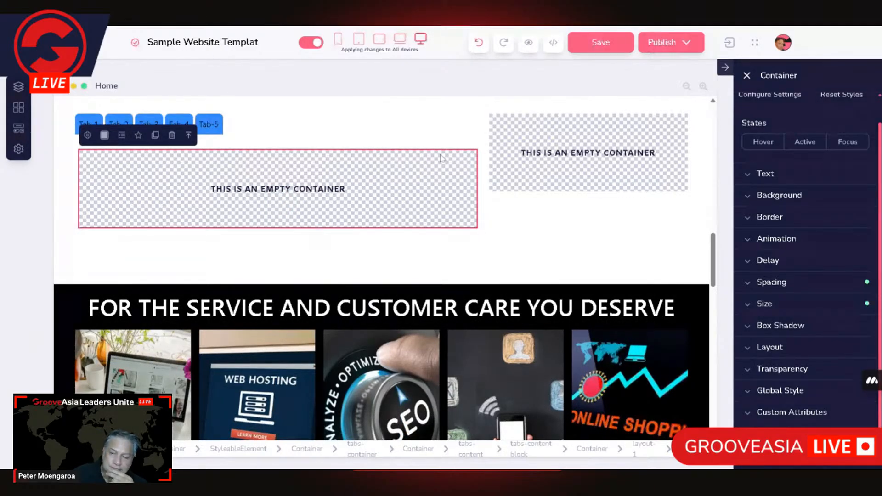
{"action": "key", "text": "ctrl+s"}
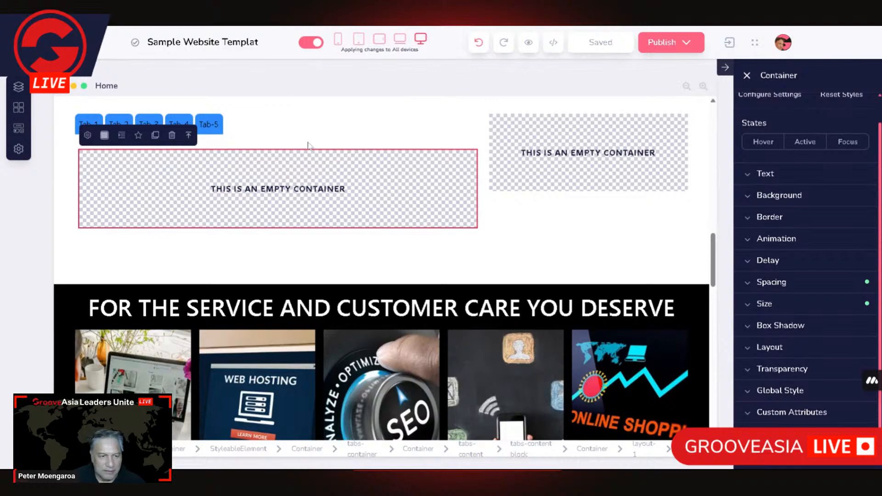
{"action": "left_click", "coordinate": [480, 43]}
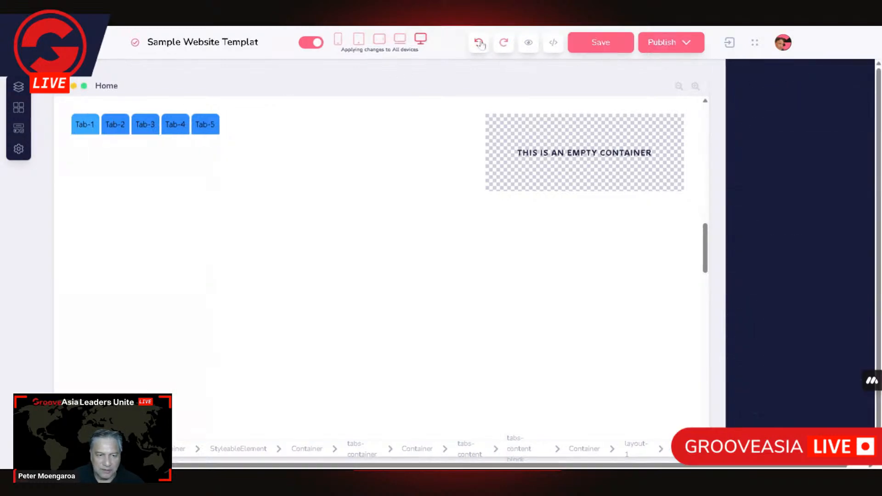
Step: Switch to Tab-5 and look through the available empty block layouts without inserting one
{"action": "left_click", "coordinate": [290, 130]}
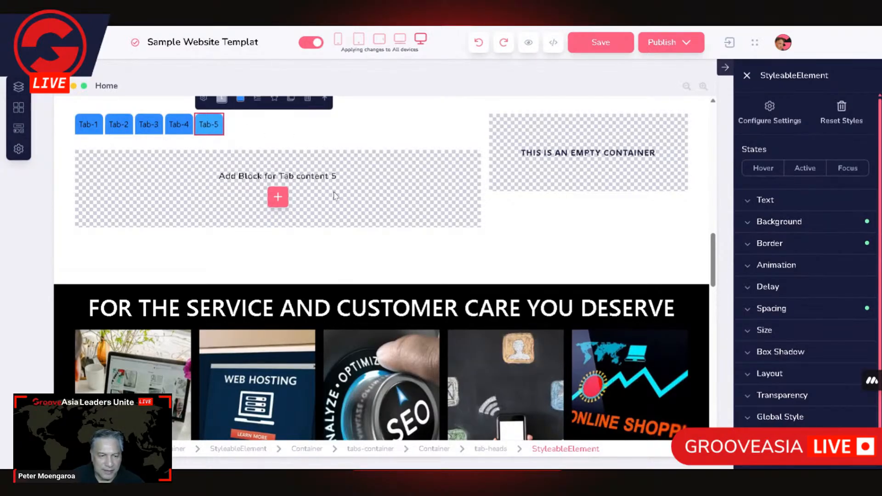
{"action": "left_click", "coordinate": [278, 197]}
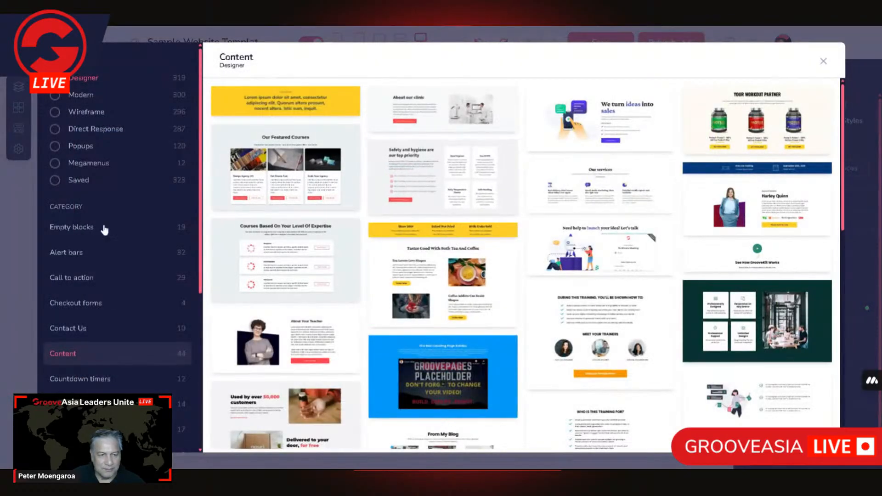
{"action": "left_click", "coordinate": [76, 228]}
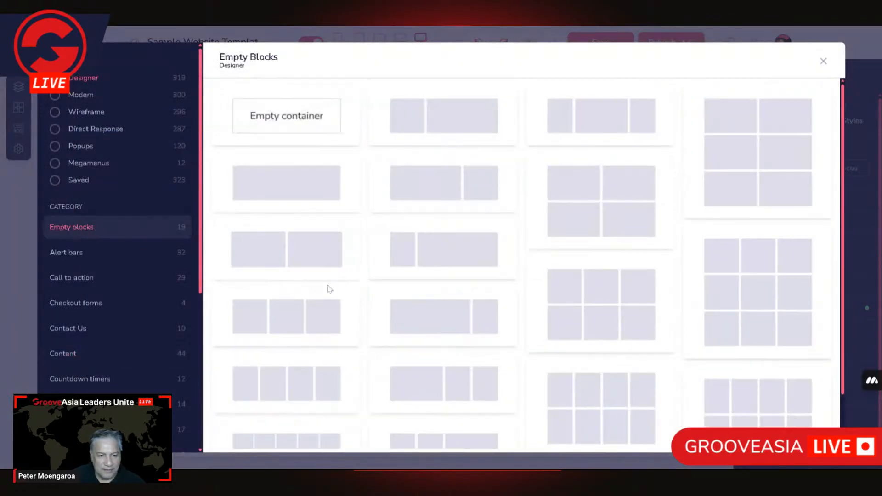
{"action": "scroll", "coordinate": [317, 286], "scroll_direction": "down", "scroll_amount": 1}
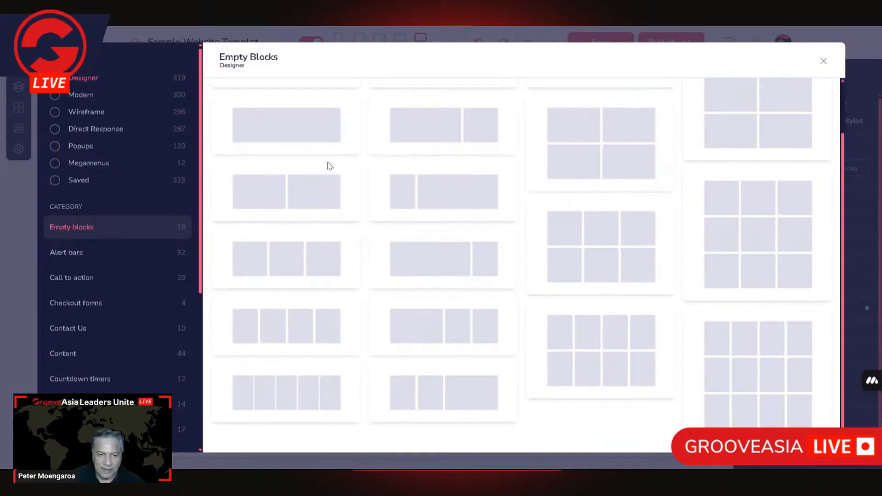
{"action": "left_click", "coordinate": [823, 61]}
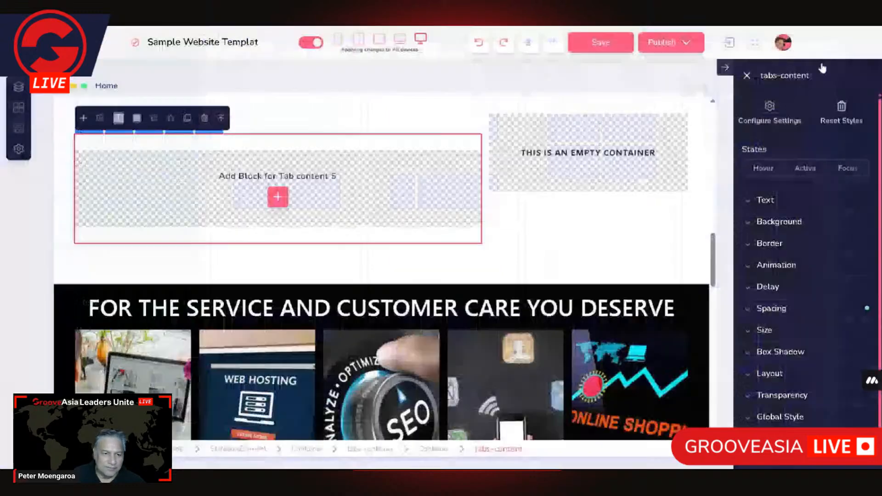
Step: Insert a single-column empty block into the content area of Tab-5
{"action": "left_click", "coordinate": [278, 197]}
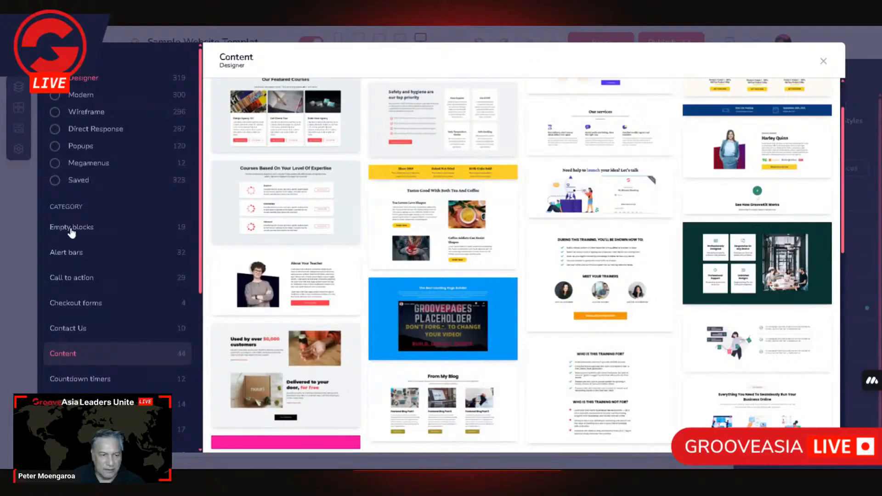
{"action": "left_click", "coordinate": [71, 233]}
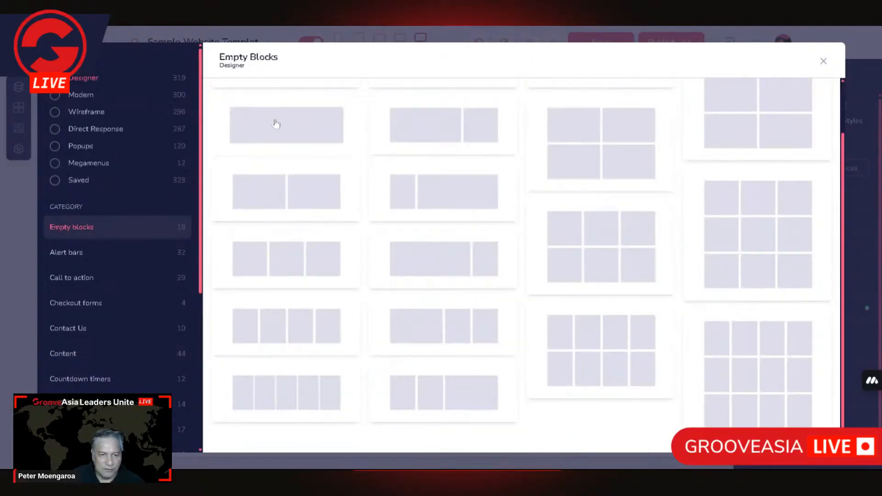
{"action": "left_click", "coordinate": [276, 124]}
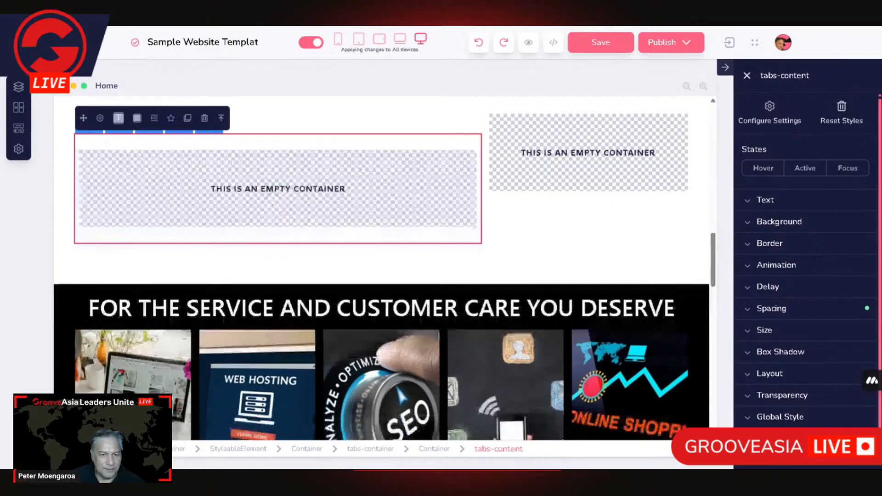
Step: Add a GrooveMail Form element to the empty container in Tab-5's content
{"action": "left_click", "coordinate": [19, 129]}
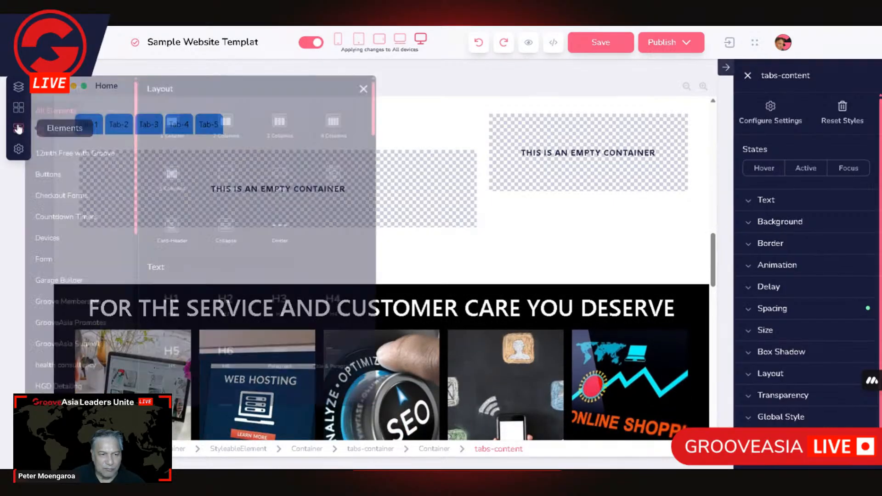
{"action": "scroll", "coordinate": [263, 192], "scroll_direction": "down", "scroll_amount": 15}
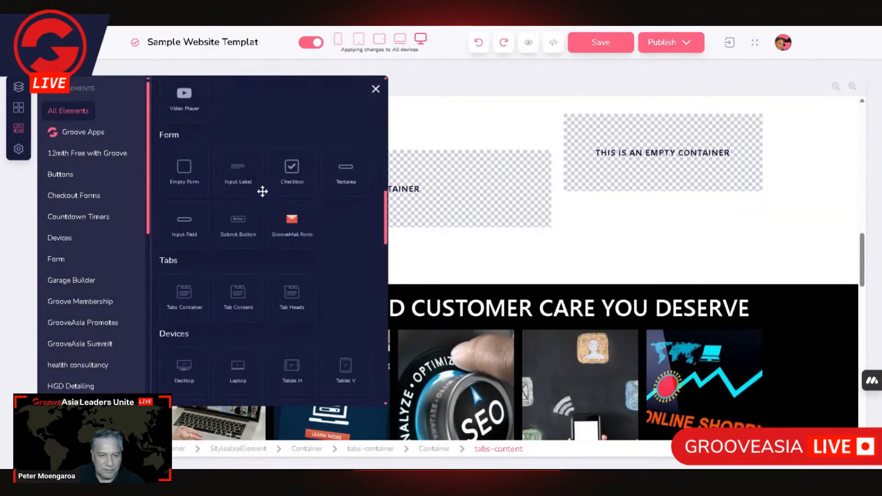
{"action": "scroll", "coordinate": [281, 165], "scroll_direction": "down", "scroll_amount": 2}
{"action": "scroll", "coordinate": [294, 166], "scroll_direction": "up", "scroll_amount": 4}
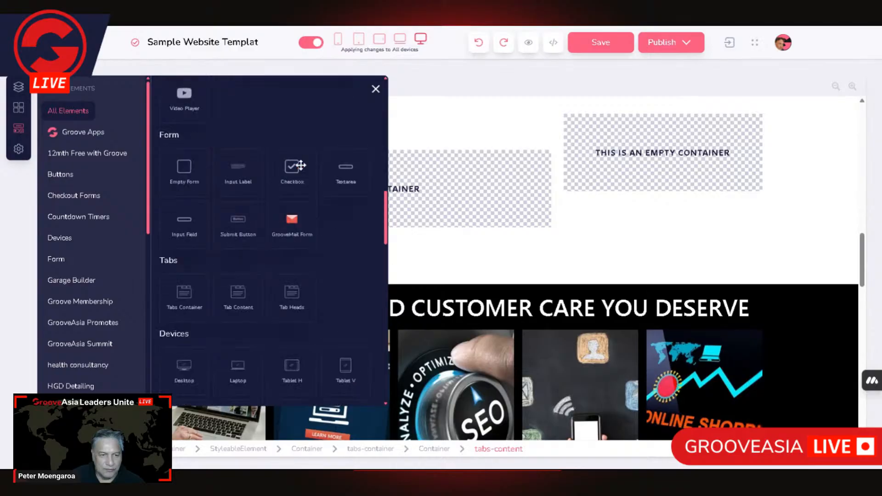
{"action": "scroll", "coordinate": [330, 183], "scroll_direction": "down", "scroll_amount": 8}
{"action": "scroll", "coordinate": [290, 205], "scroll_direction": "up", "scroll_amount": 4}
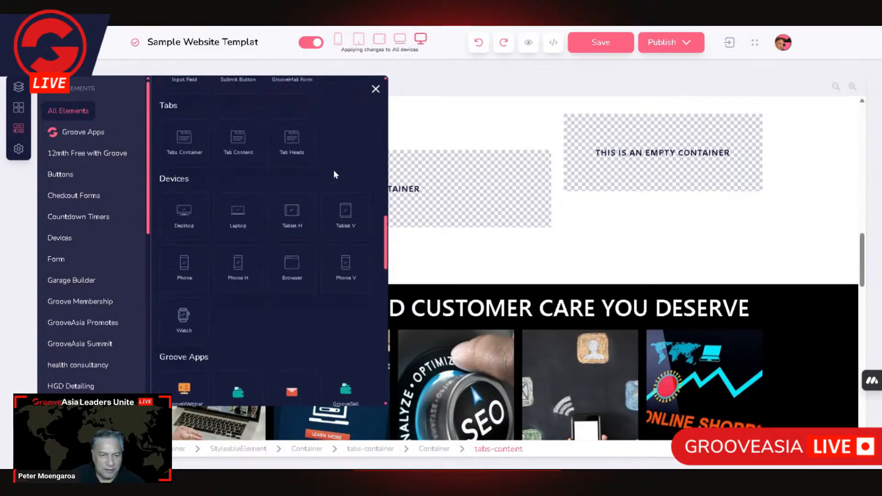
{"action": "scroll", "coordinate": [299, 201], "scroll_direction": "up", "scroll_amount": 2}
{"action": "scroll", "coordinate": [291, 216], "scroll_direction": "down", "scroll_amount": 4}
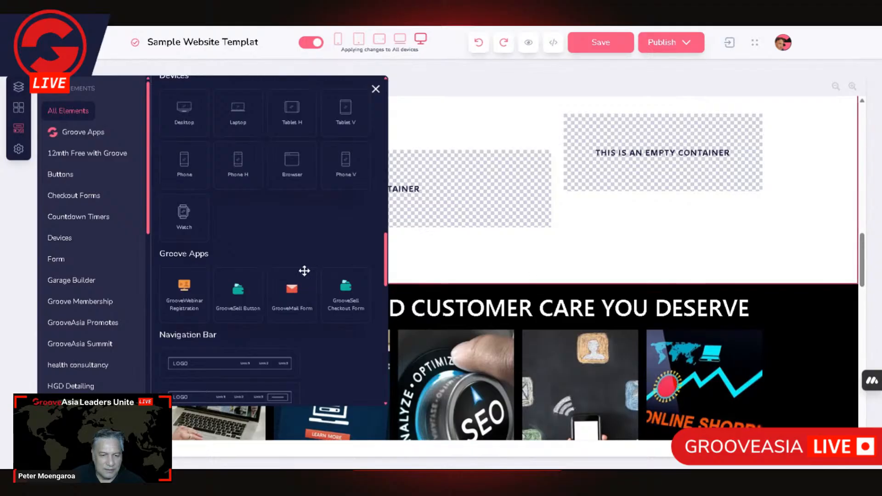
{"action": "left_click_drag", "start_coordinate": [298, 294], "coordinate": [444, 201]}
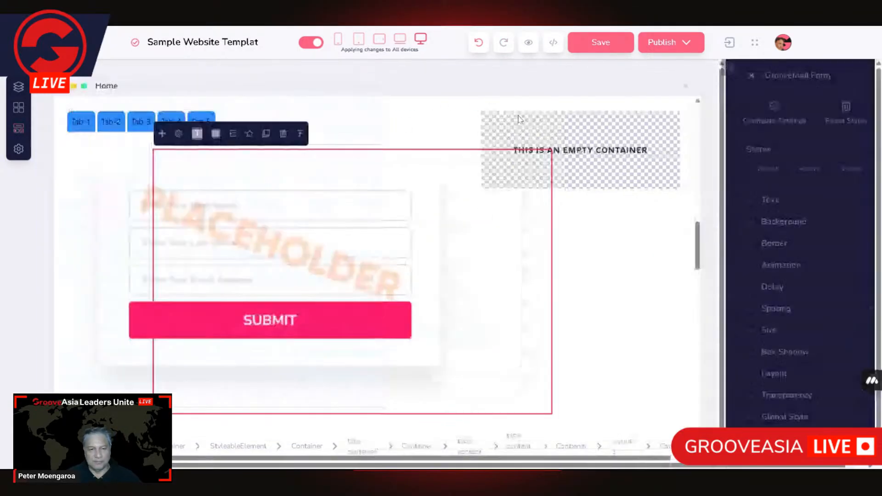
Step: Switch through Tab-1 to Tab-5 in turn and check the content linked to each tab
{"action": "left_click", "coordinate": [518, 119]}
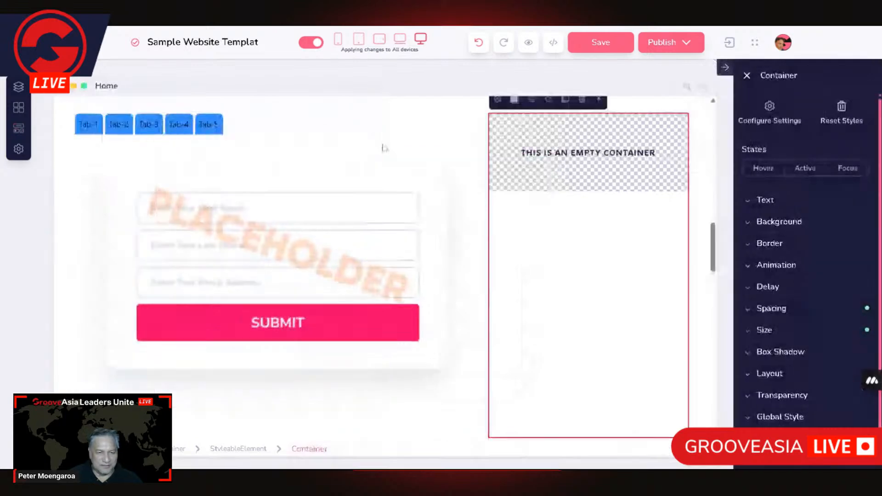
{"action": "left_click", "coordinate": [87, 128]}
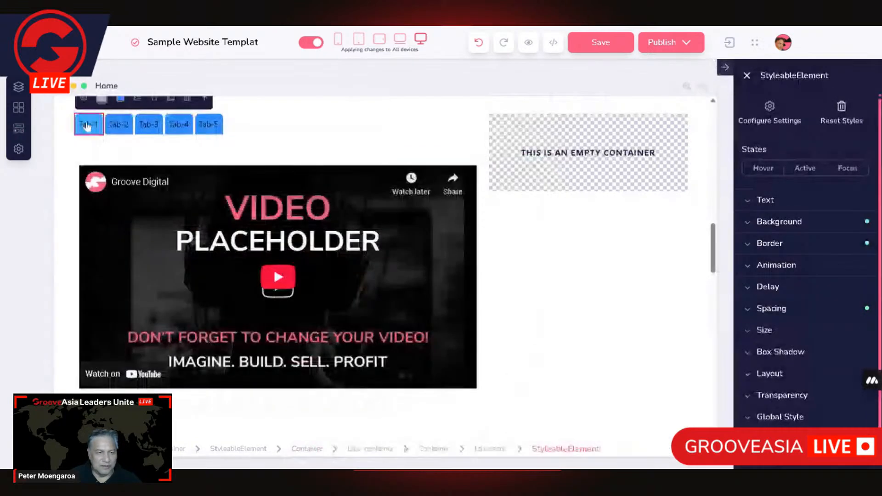
{"action": "left_click", "coordinate": [120, 128]}
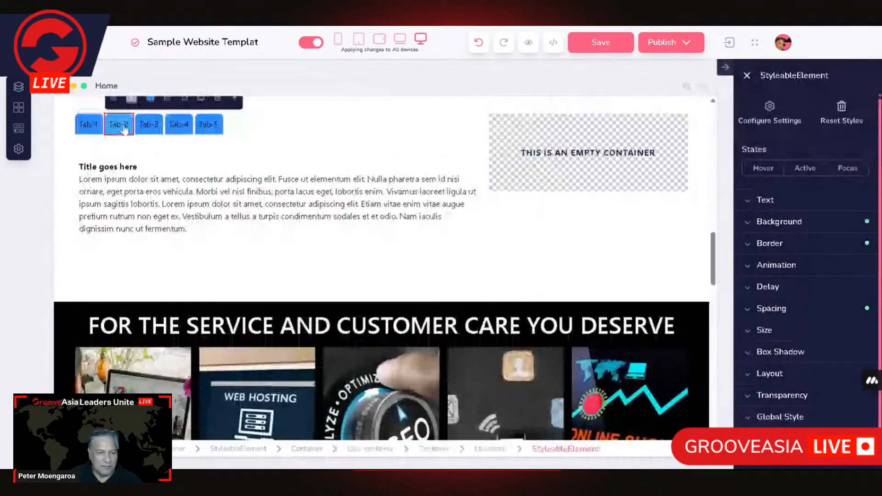
{"action": "left_click", "coordinate": [149, 127]}
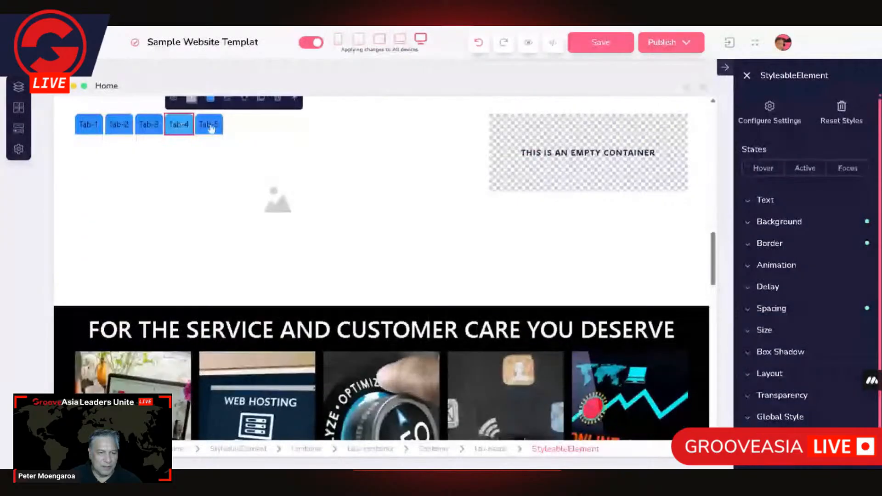
{"action": "left_click", "coordinate": [478, 166]}
{"action": "left_click", "coordinate": [480, 131]}
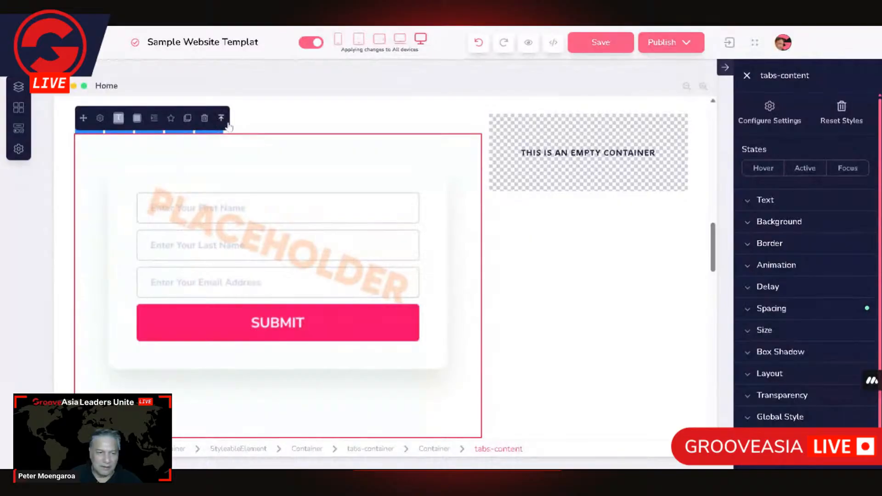
Step: Open the tab heads' settings and rename Tab-1 to Video and Tab-2 to Story
{"action": "left_click", "coordinate": [250, 131]}
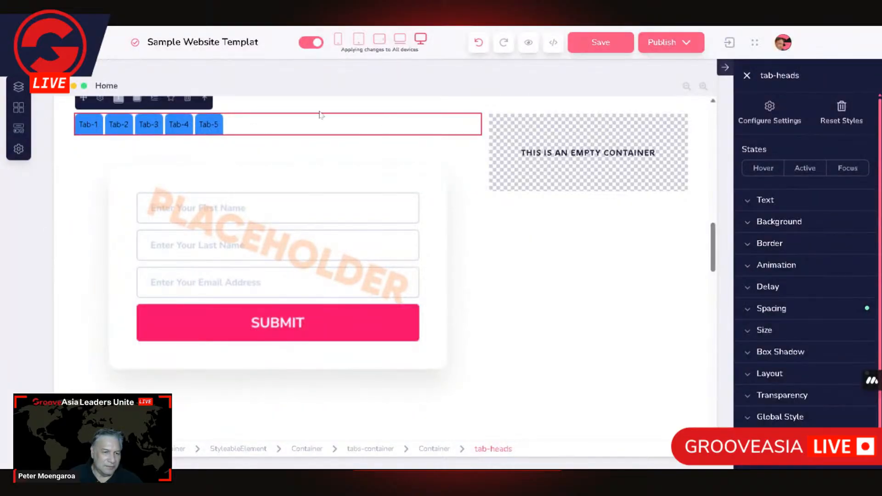
{"action": "scroll", "coordinate": [480, 341], "scroll_direction": "up", "scroll_amount": 1}
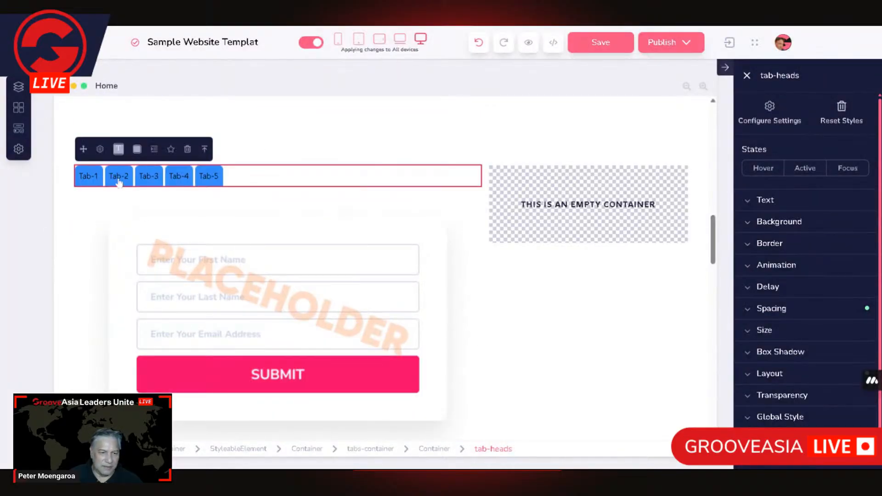
{"action": "left_click", "coordinate": [94, 179]}
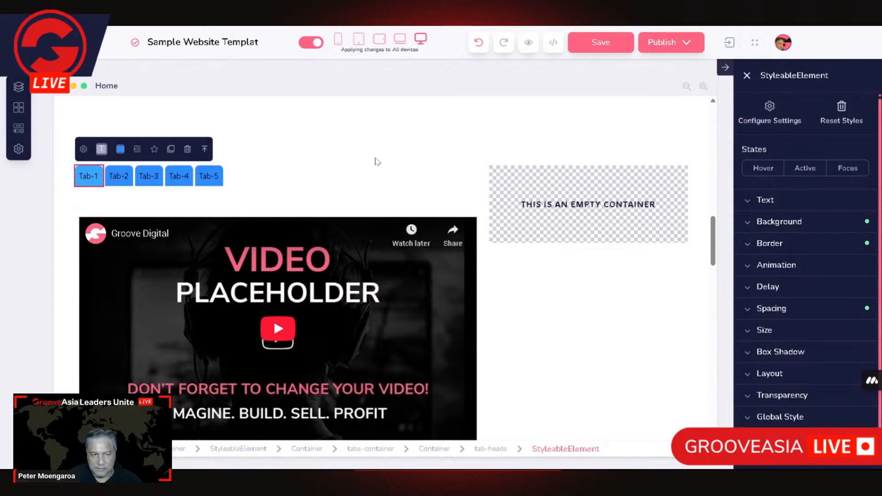
{"action": "left_click", "coordinate": [83, 149]}
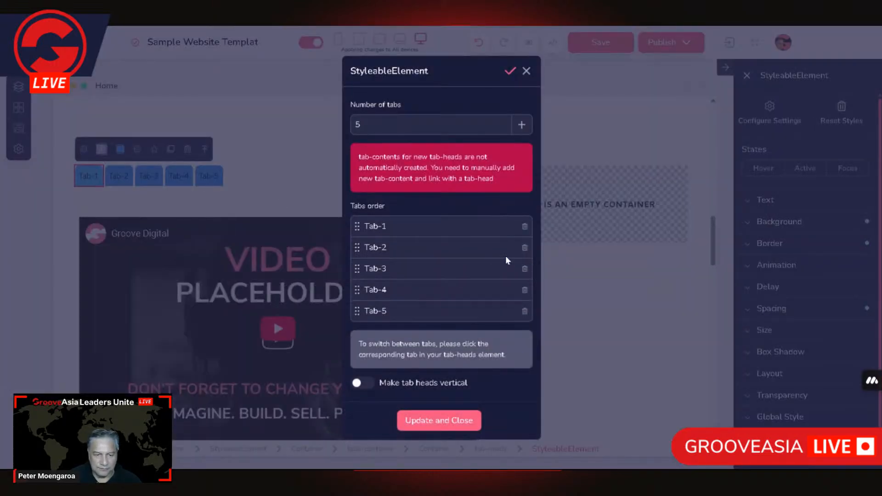
{"action": "triple_click", "coordinate": [380, 226]}
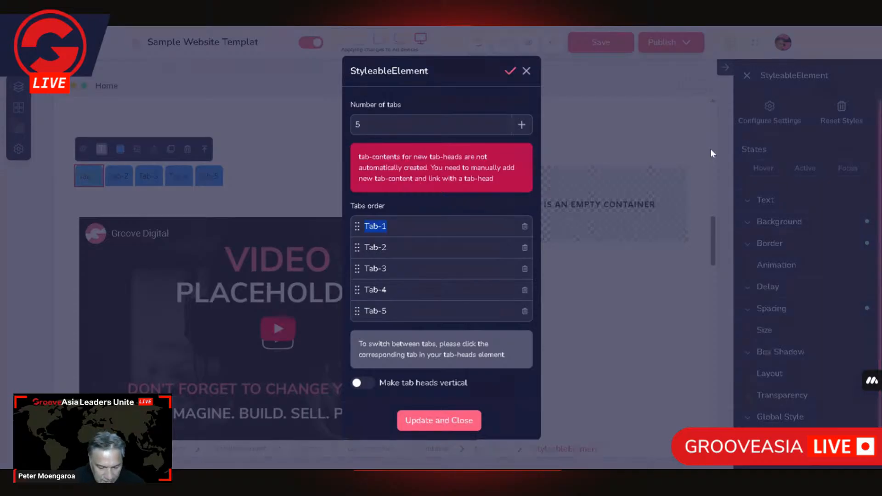
{"action": "type", "text": "Video"}
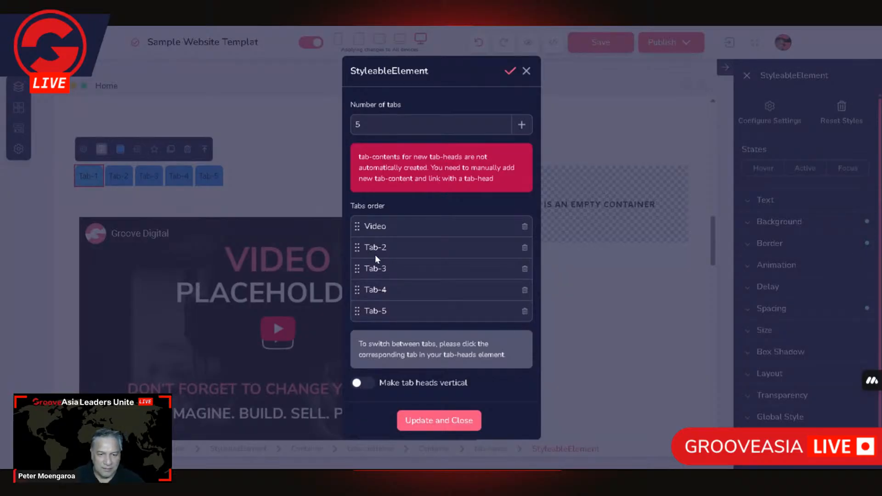
{"action": "key", "text": "Tab"}
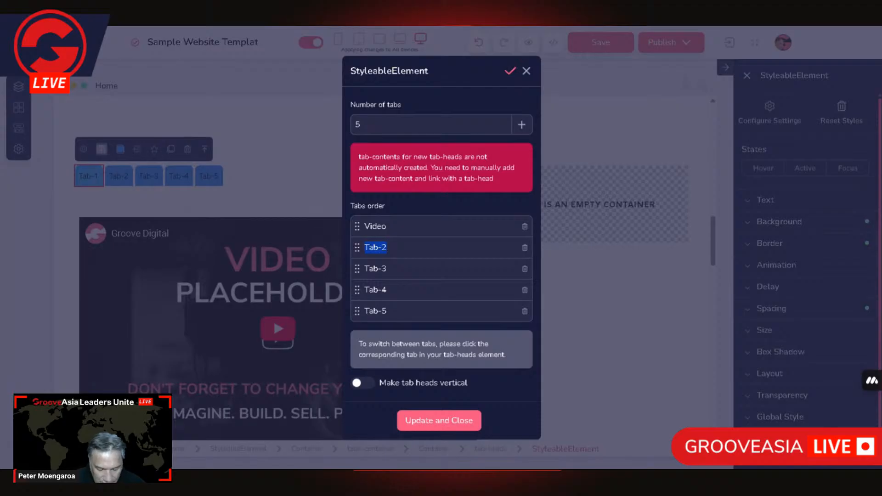
{"action": "type", "text": "Story"}
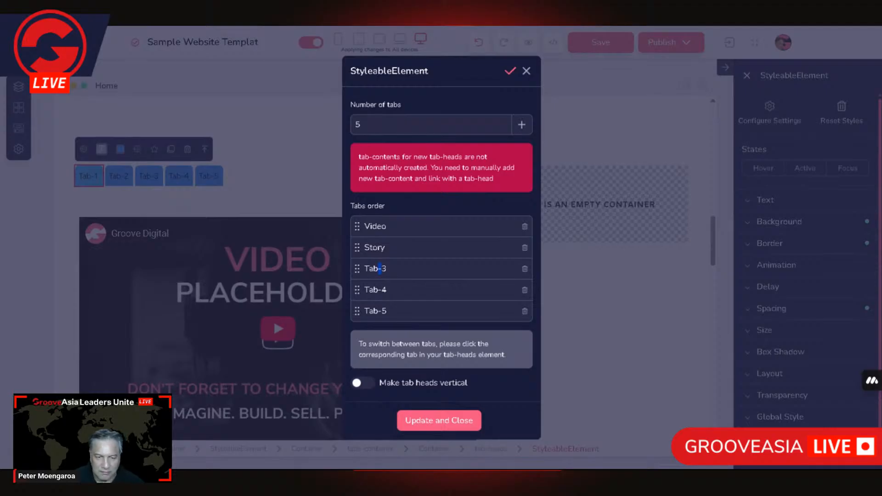
Step: Rename Tab-3 to List, Tab-4 to Image and Tab-5 to Form, and apply the new tab names
{"action": "left_click_drag", "start_coordinate": [378, 269], "coordinate": [364, 269]}
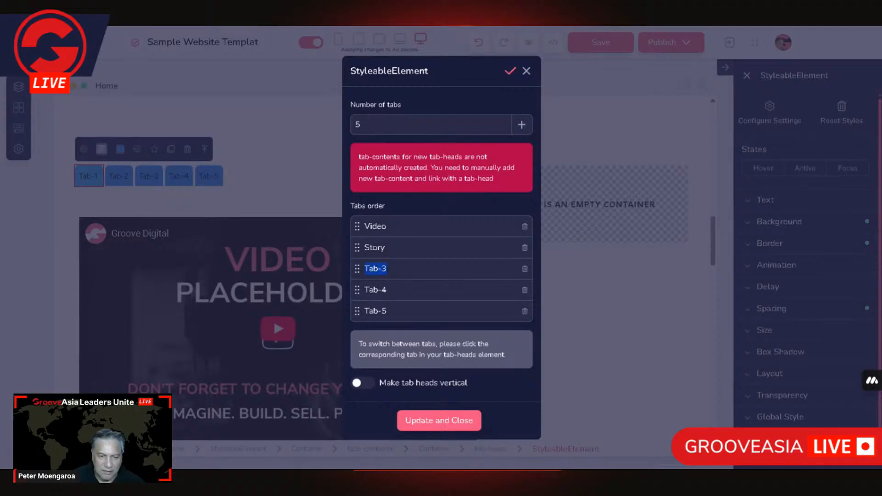
{"action": "left_click_drag", "start_coordinate": [387, 312], "coordinate": [364, 311]}
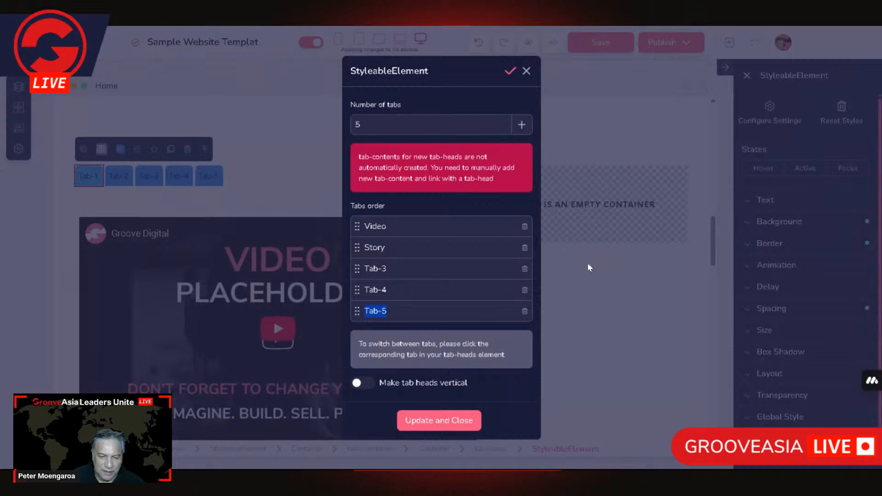
{"action": "type", "text": "Form"}
{"action": "left_click_drag", "start_coordinate": [388, 290], "coordinate": [366, 269]}
{"action": "type", "text": "Poi"}
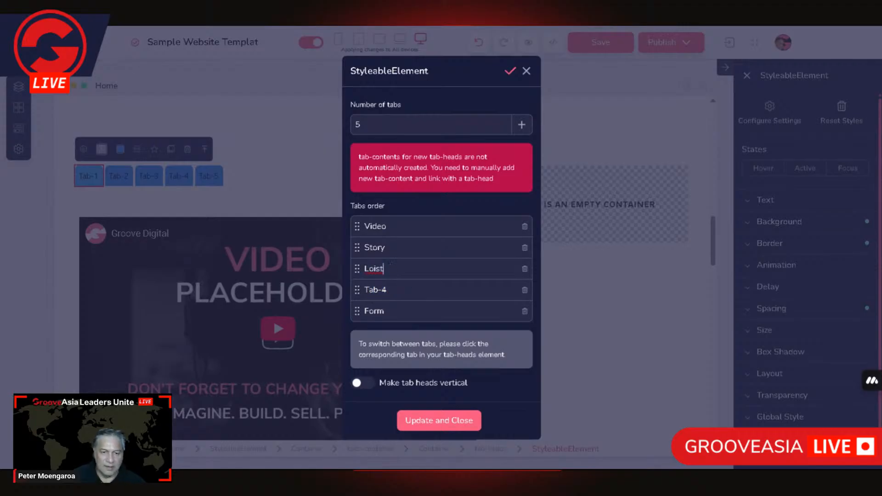
{"action": "key", "text": "BackSpace"}
{"action": "left_click_drag", "start_coordinate": [387, 289], "coordinate": [364, 289]}
{"action": "type", "text": "P"}
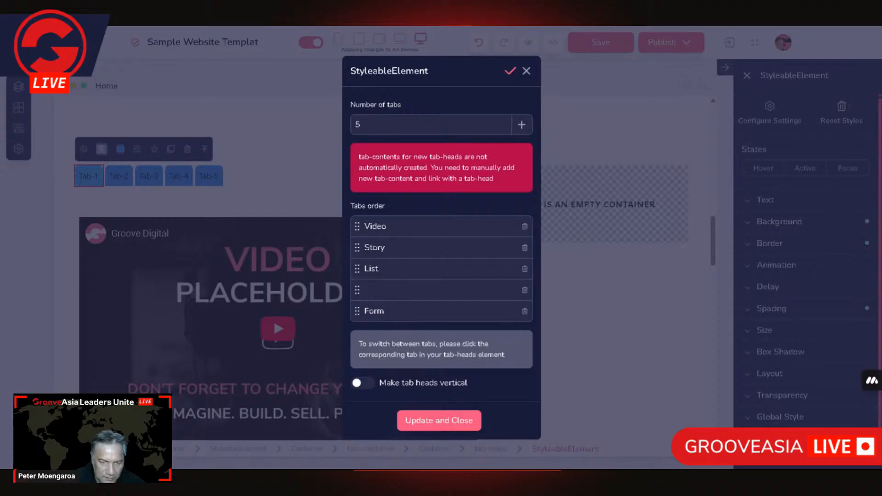
{"action": "type", "text": "mage"}
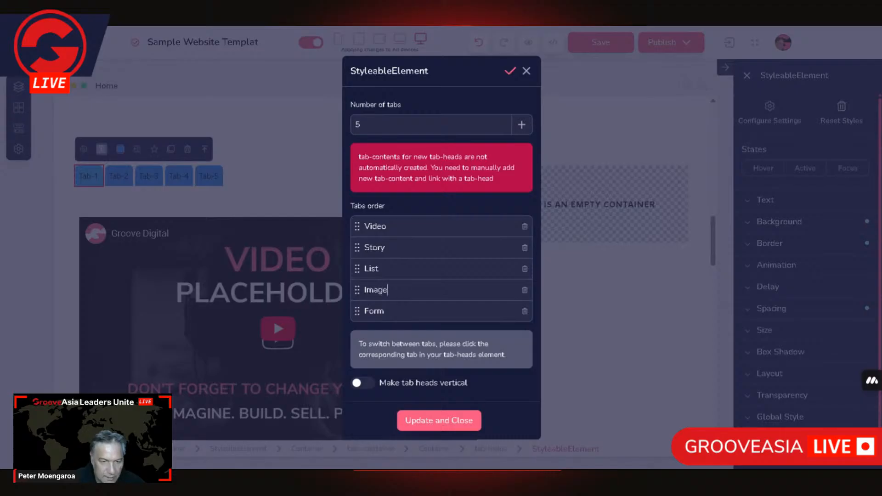
{"action": "left_click", "coordinate": [435, 421]}
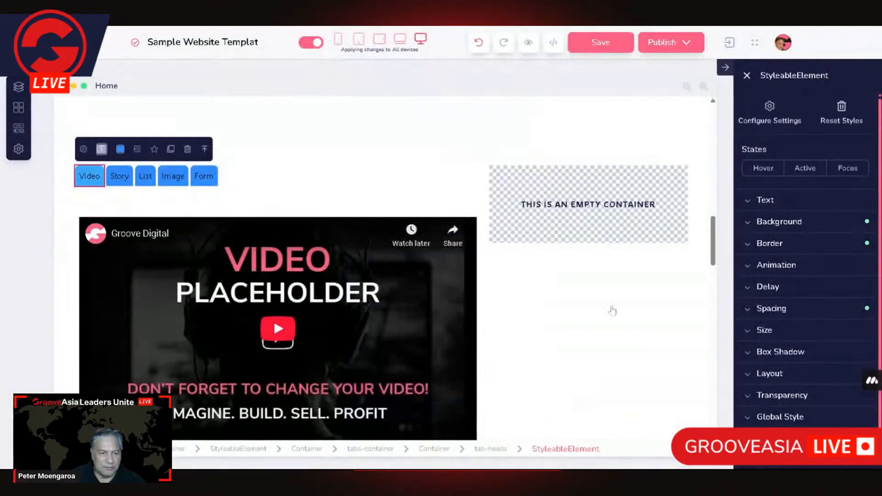
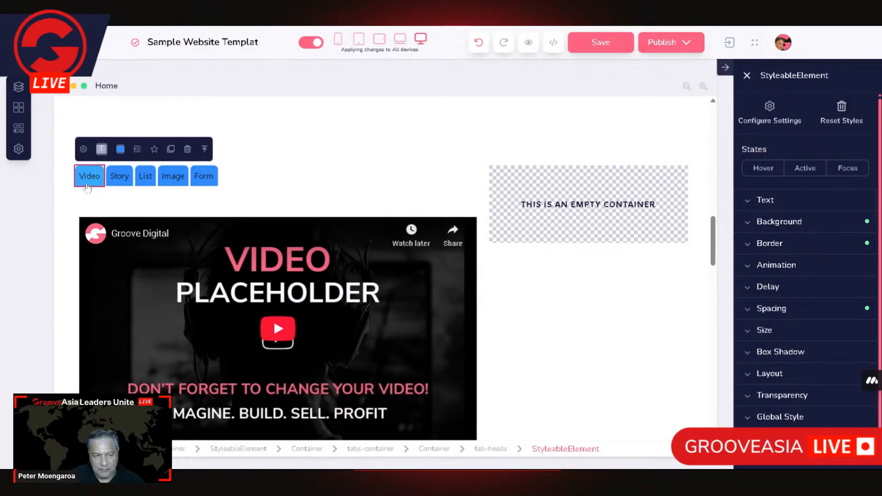
Step: Widen the Video tab head by setting its left and right padding to 34
{"action": "scroll", "coordinate": [784, 300], "scroll_direction": "down", "scroll_amount": 1}
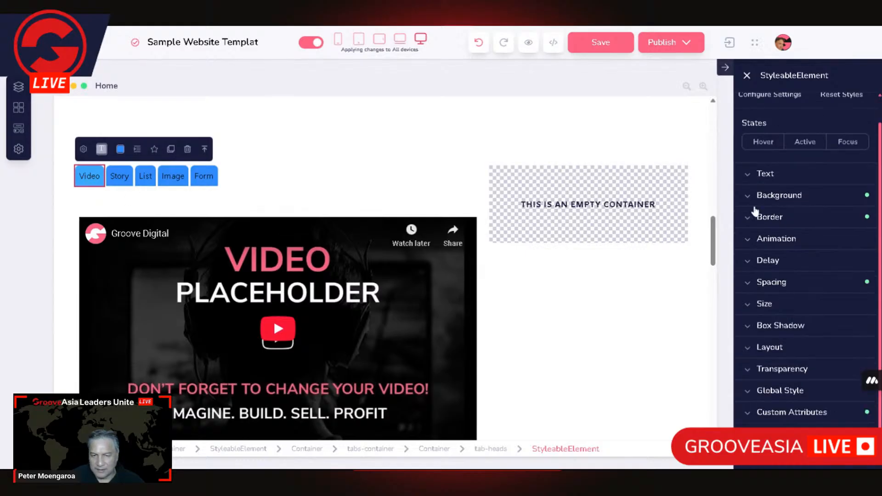
{"action": "left_click", "coordinate": [786, 282]}
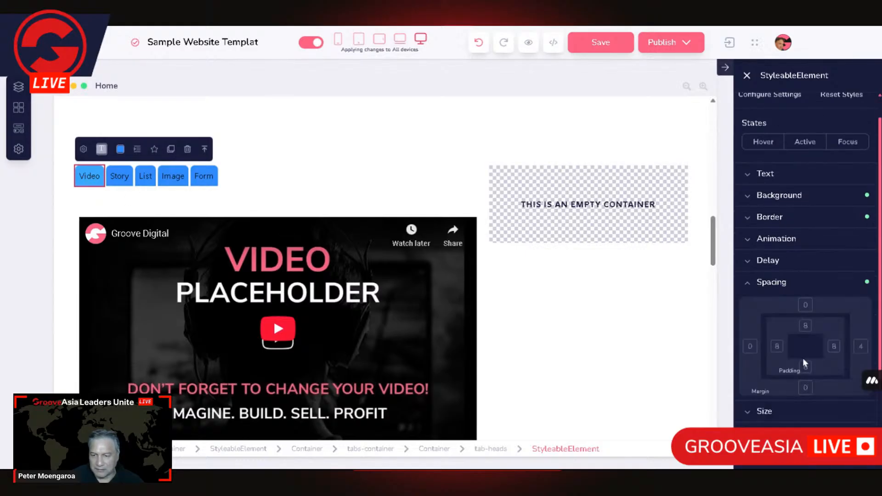
{"action": "left_click", "coordinate": [778, 348]}
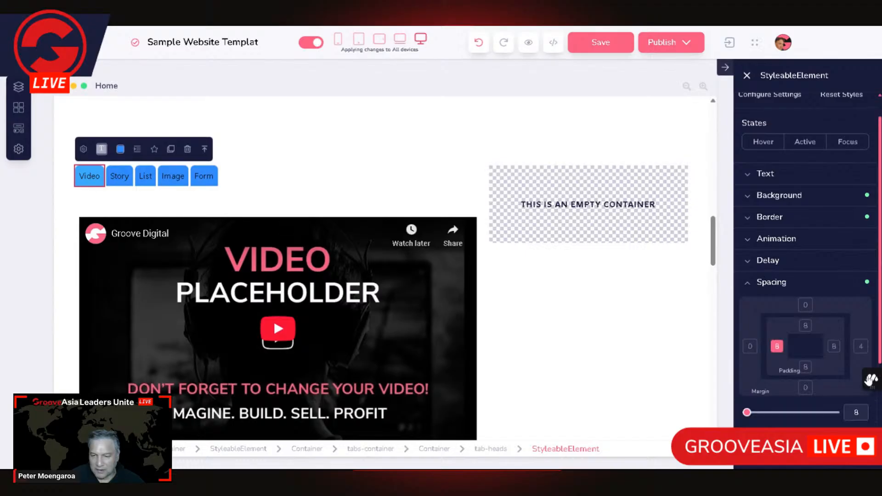
{"action": "left_click", "coordinate": [834, 347]}
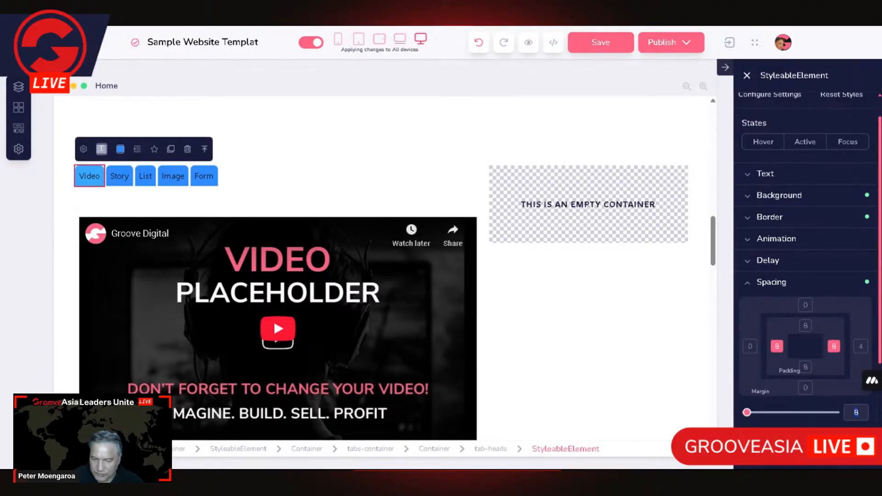
{"action": "type", "text": "16"}
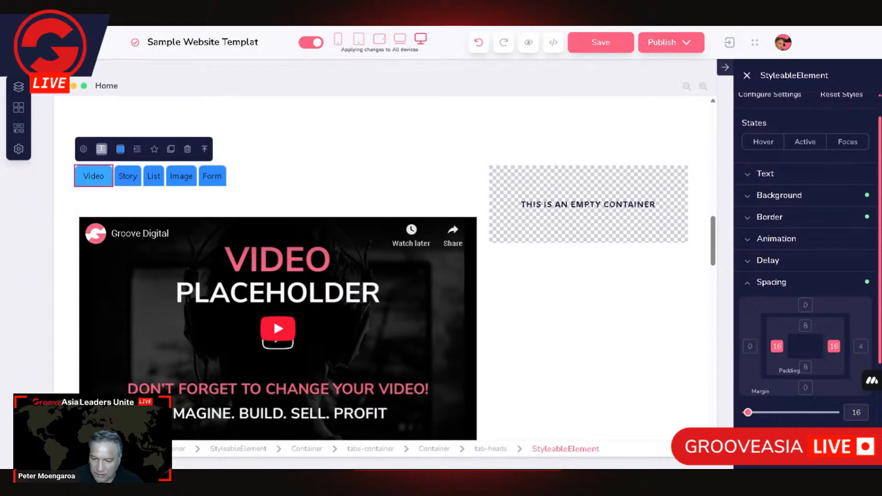
{"action": "key", "text": "BackSpace"}
{"action": "key", "text": "BackSpace"}
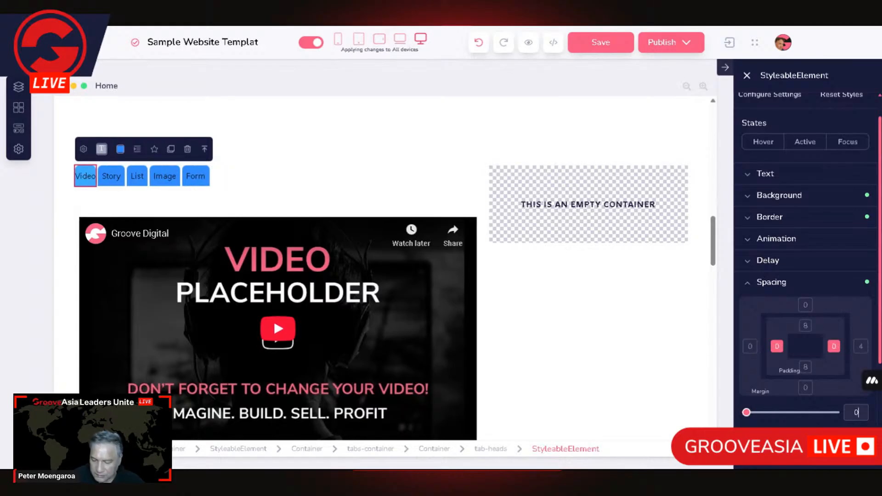
{"action": "type", "text": "24"}
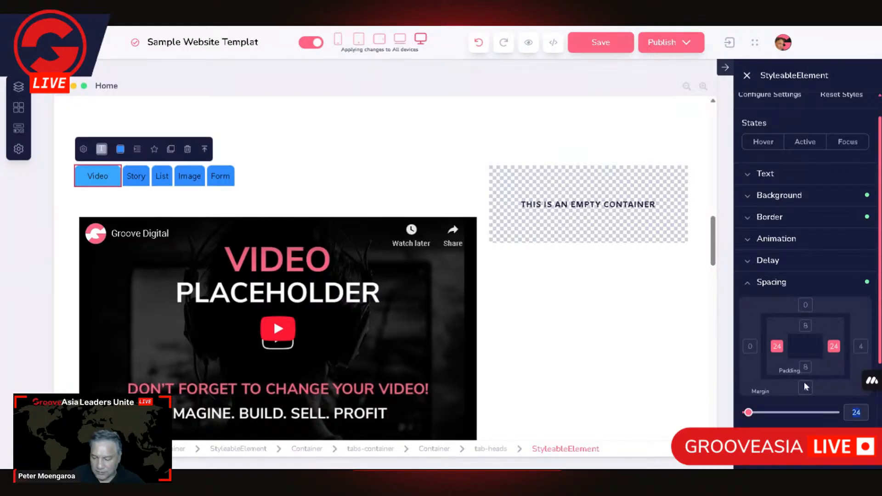
{"action": "type", "text": "34"}
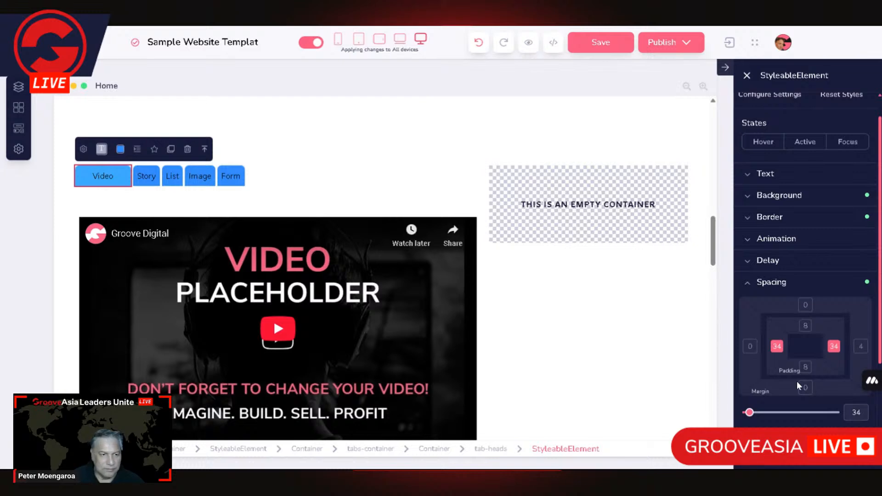
Step: Set the left and right padding of the Story tab head to 34
{"action": "left_click", "coordinate": [152, 186]}
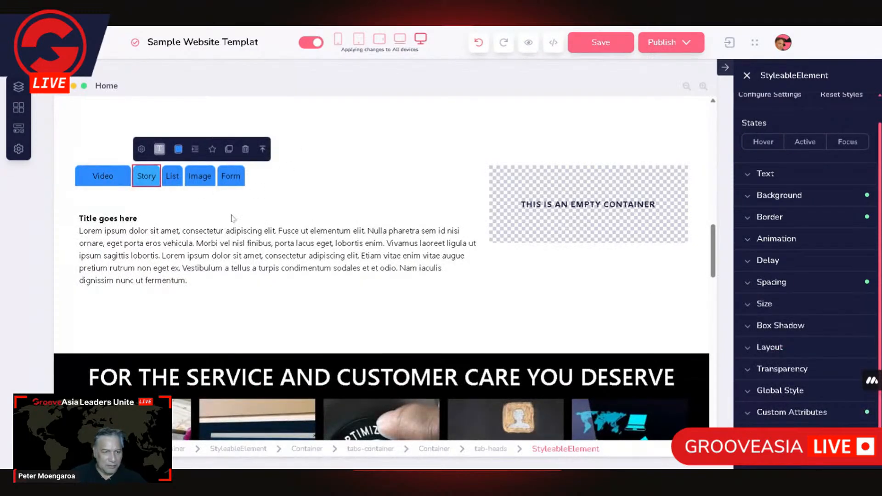
{"action": "left_click", "coordinate": [794, 285]}
{"action": "left_click", "coordinate": [835, 348]}
{"action": "left_click", "coordinate": [776, 348]}
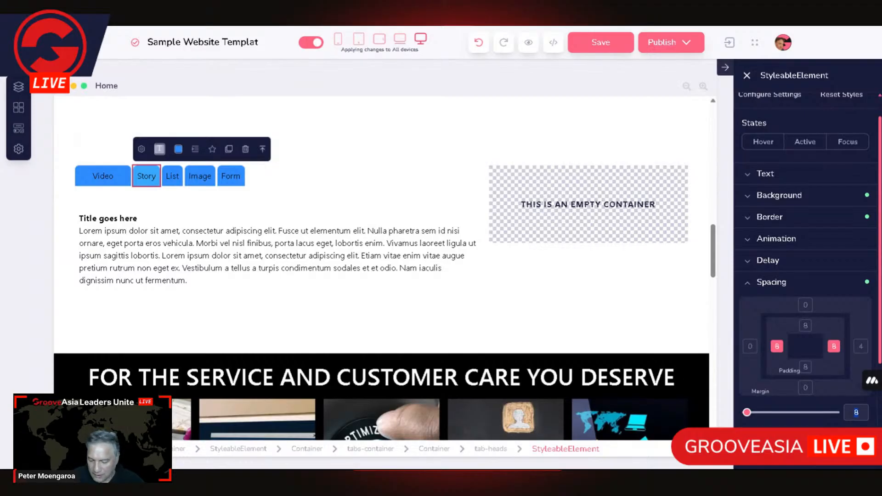
{"action": "type", "text": "2"}
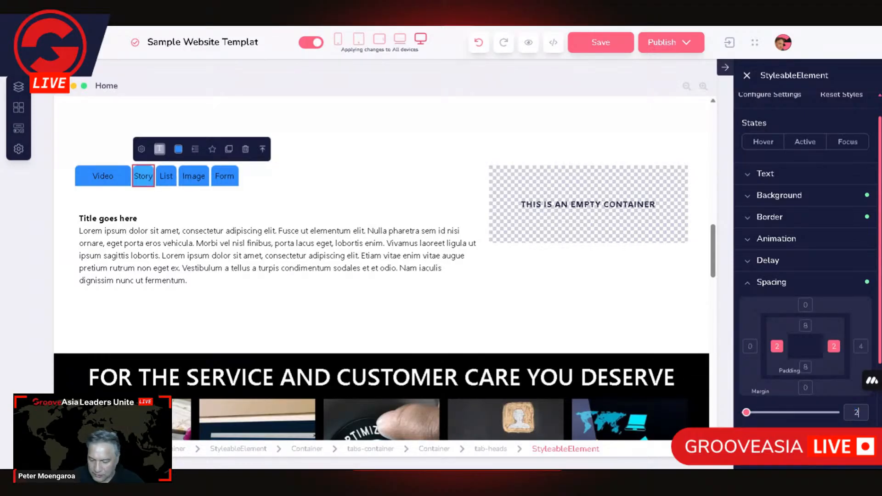
{"action": "key", "text": "BackSpace"}
{"action": "type", "text": "0"}
{"action": "key", "text": "BackSpace"}
{"action": "type", "text": "34"}
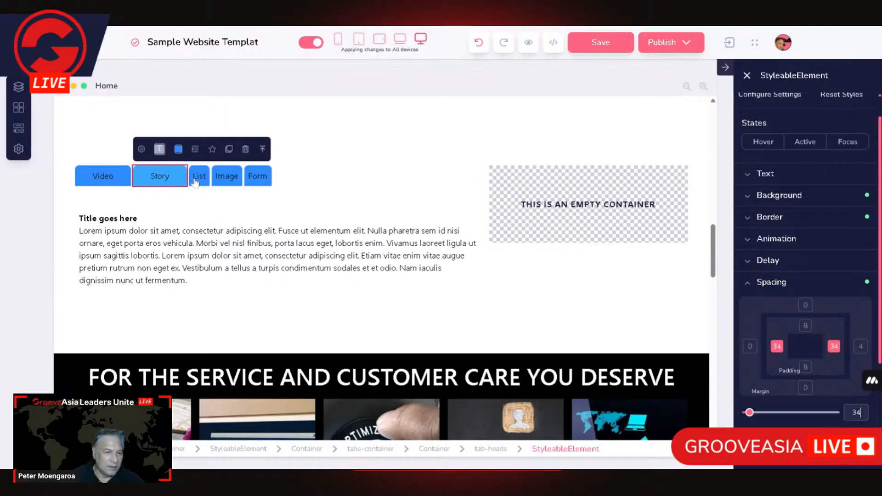
Step: Set the left and right padding of the List tab head to 40
{"action": "left_click", "coordinate": [232, 186]}
{"action": "left_click", "coordinate": [193, 175]}
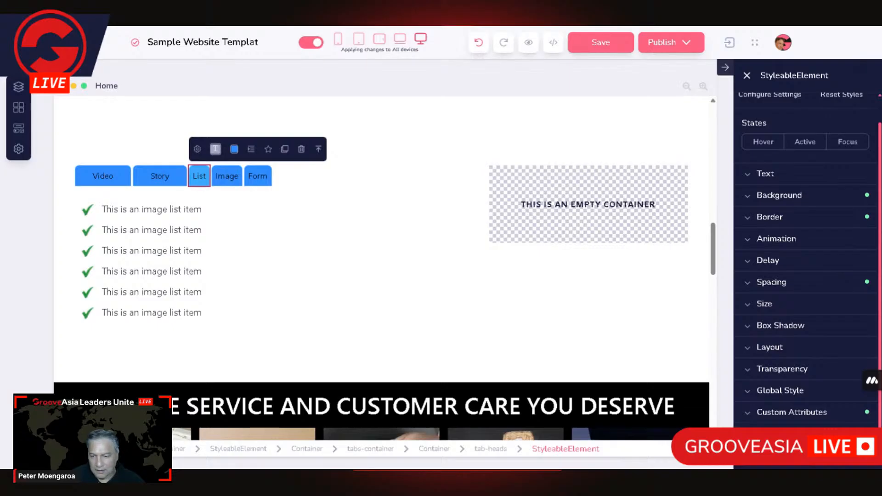
{"action": "left_click", "coordinate": [781, 284]}
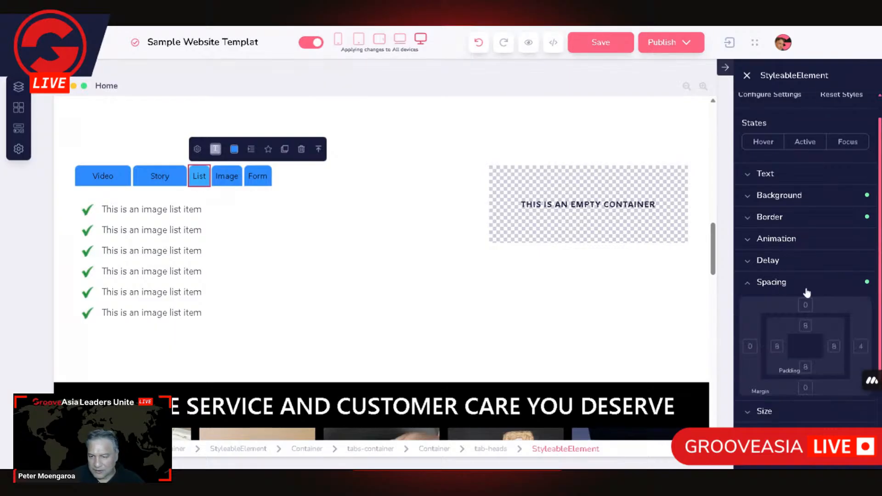
{"action": "left_click", "coordinate": [834, 347]}
{"action": "left_click", "coordinate": [777, 347]}
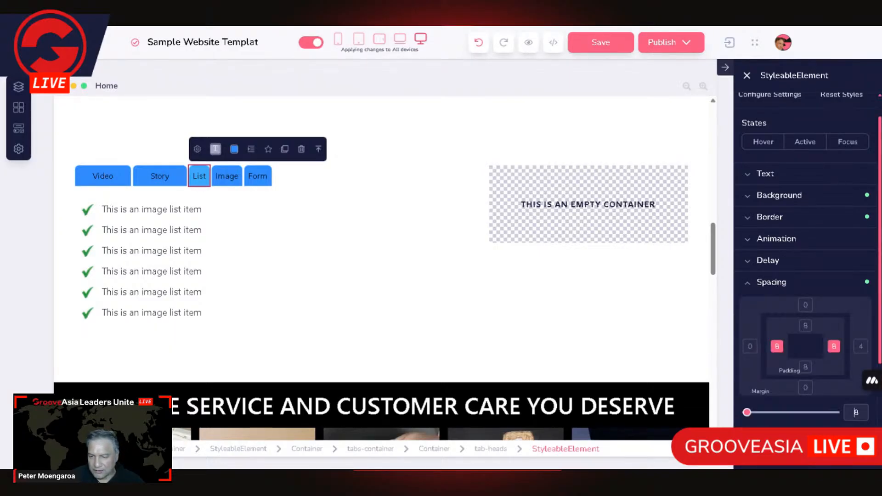
{"action": "type", "text": "34"}
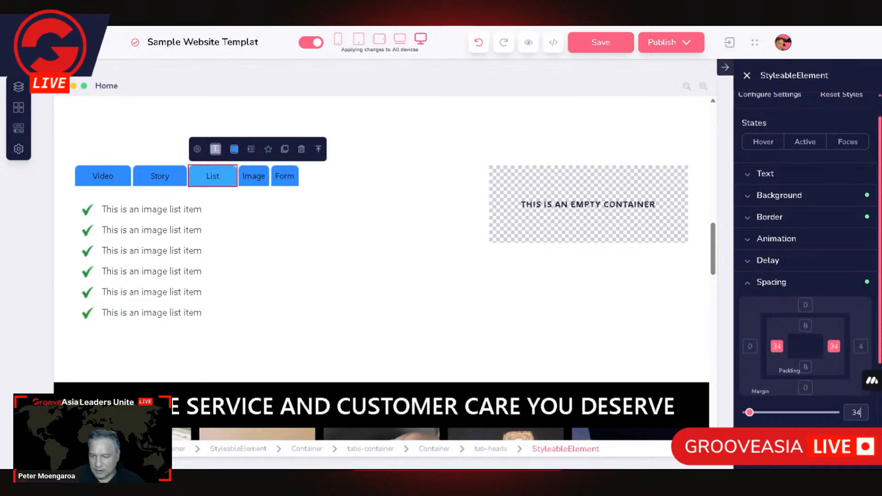
{"action": "key", "text": "BackSpace"}
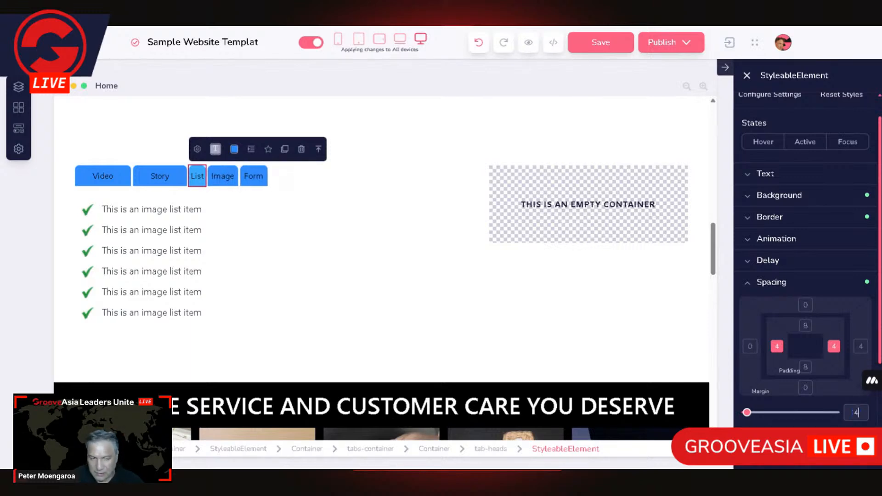
{"action": "type", "text": "0"}
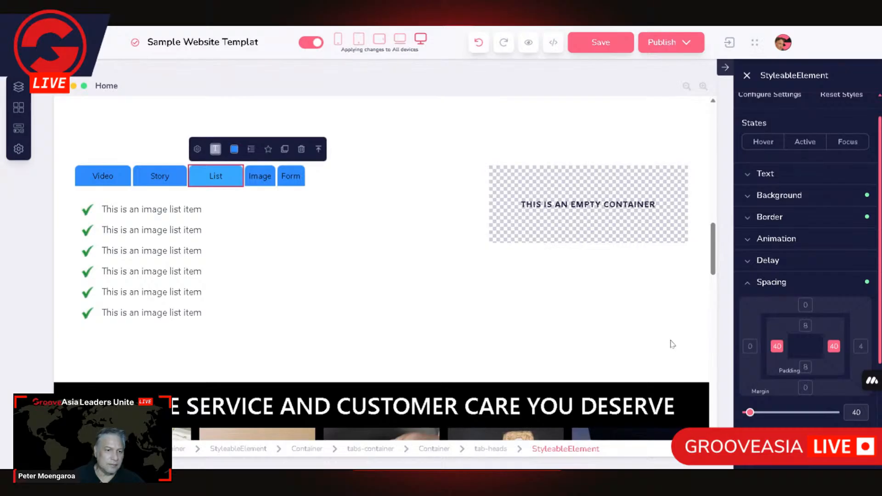
Step: Set the left and right padding of the Image tab head to 34
{"action": "left_click", "coordinate": [269, 184]}
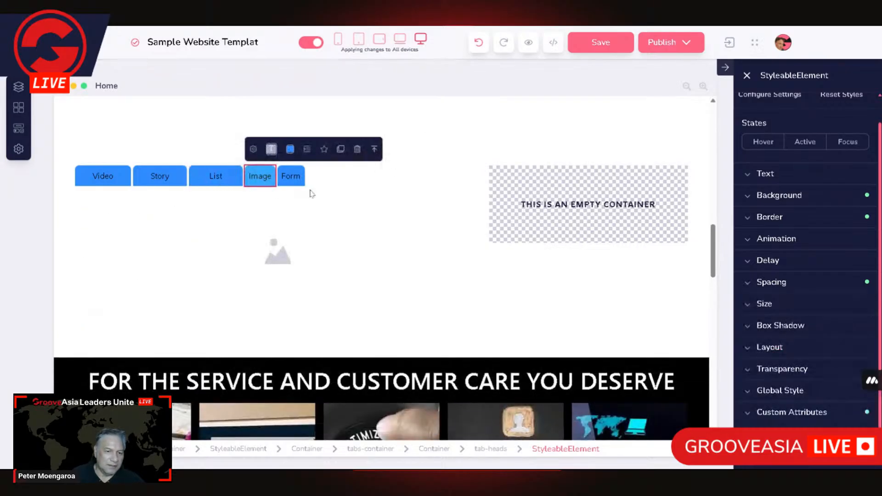
{"action": "left_click", "coordinate": [802, 284]}
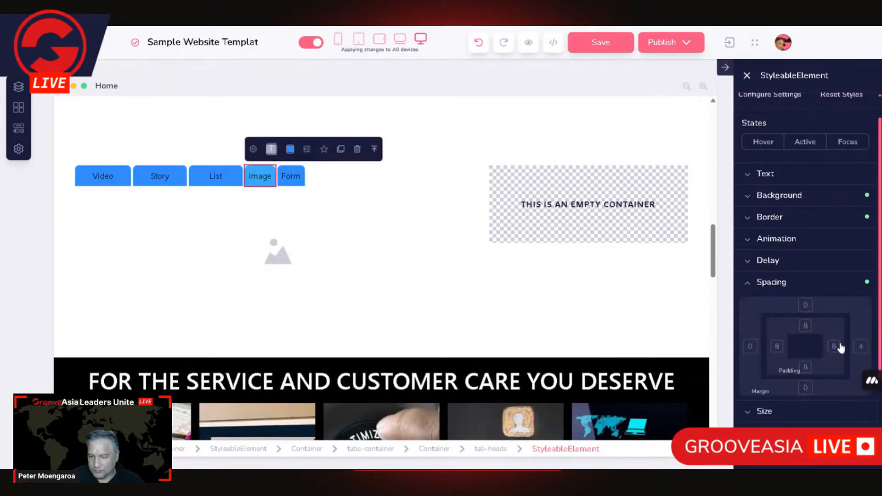
{"action": "left_click", "coordinate": [834, 347]}
{"action": "left_click", "coordinate": [777, 347]}
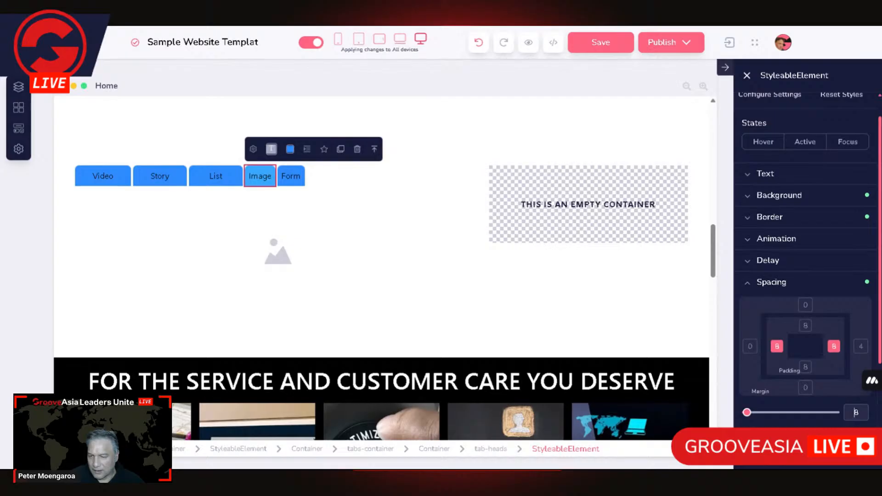
{"action": "left_click_drag", "start_coordinate": [747, 413], "coordinate": [750, 413]}
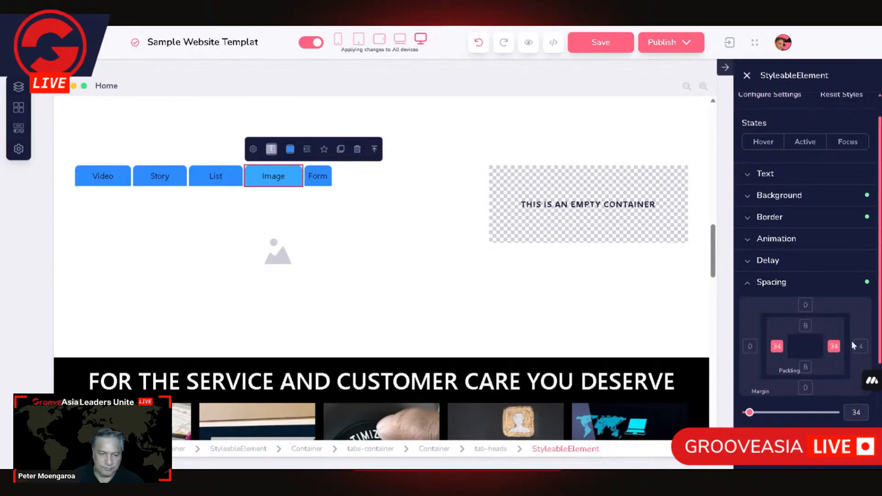
Step: Set the left and right padding of the Form tab head to 34
{"action": "left_click", "coordinate": [323, 184]}
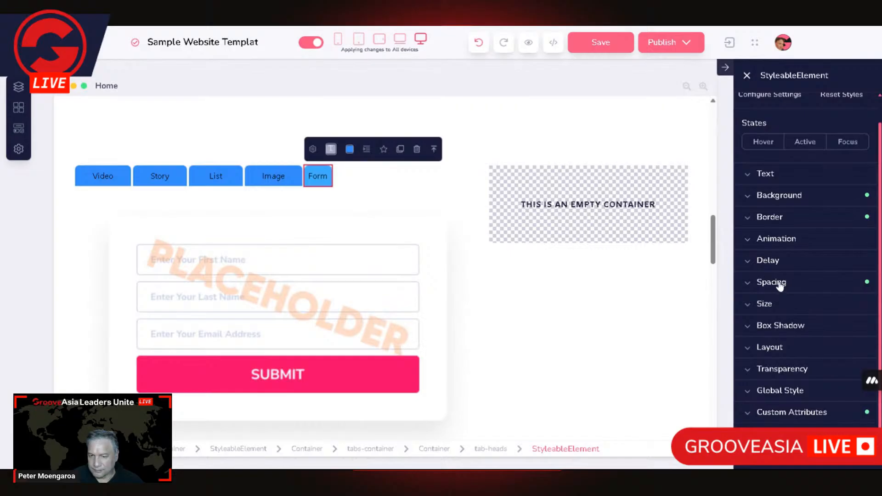
{"action": "left_click", "coordinate": [780, 283]}
{"action": "left_click", "coordinate": [835, 347]}
{"action": "left_click", "coordinate": [778, 347]}
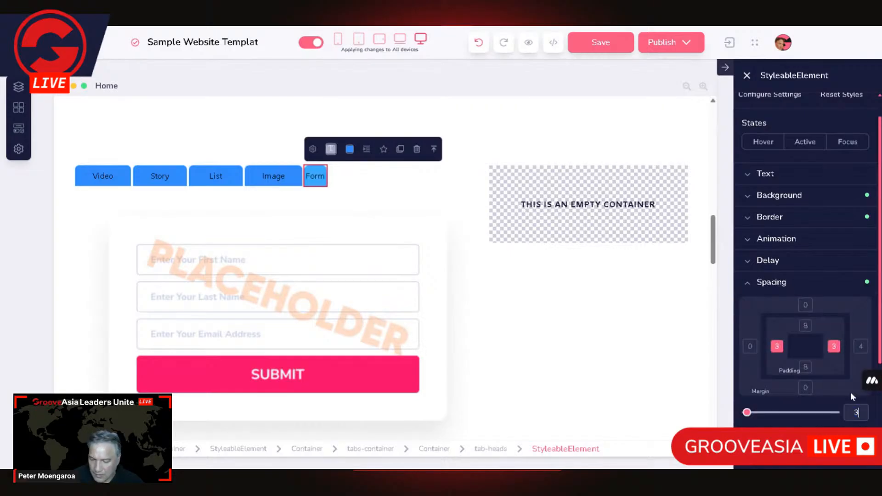
{"action": "type", "text": "34"}
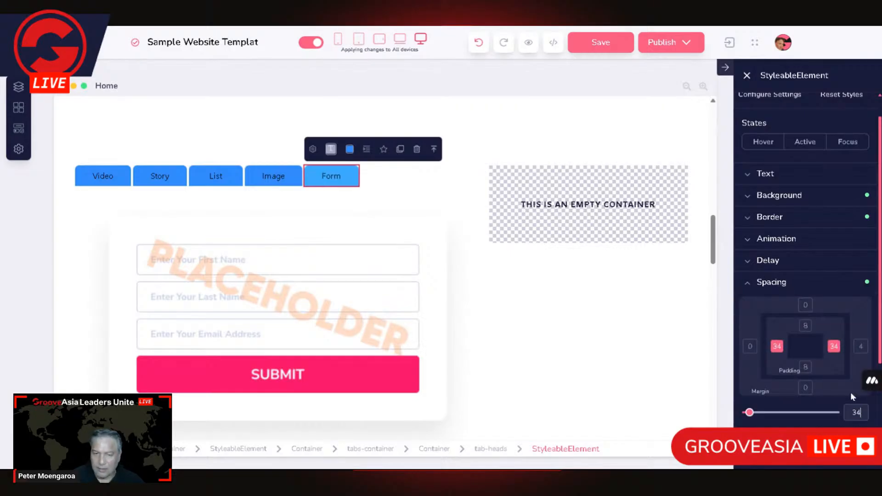
{"action": "left_click", "coordinate": [618, 135]}
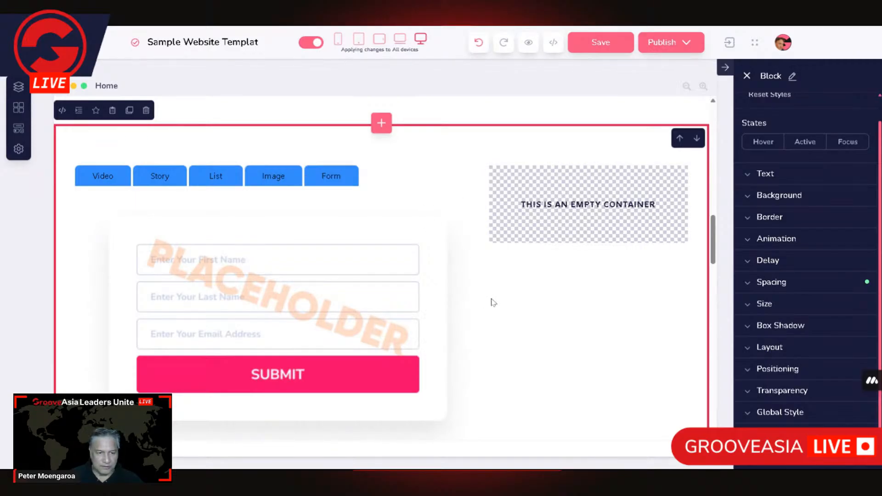
Step: Change the background color of the Video tab head to a strong red from the palette's red shades
{"action": "left_click", "coordinate": [83, 182]}
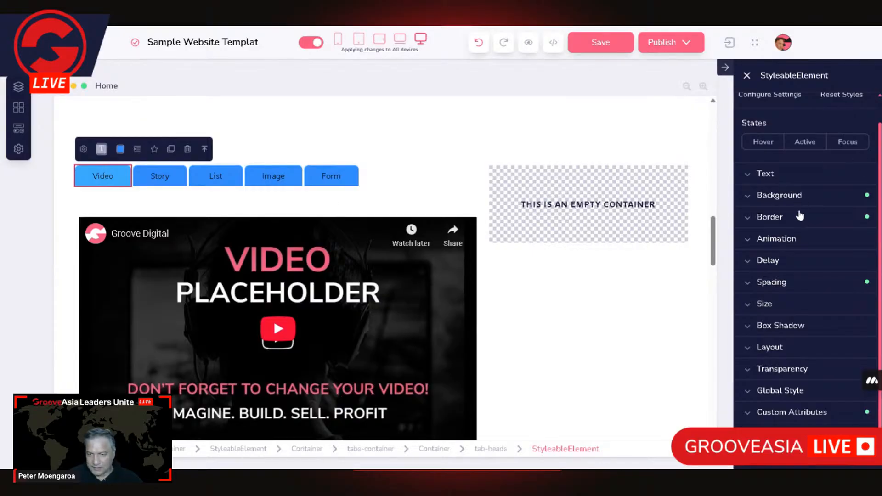
{"action": "left_click", "coordinate": [787, 196]}
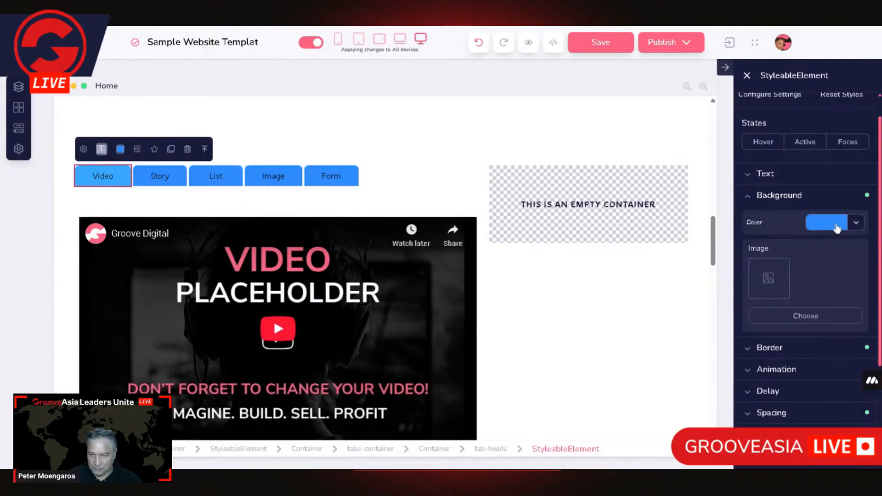
{"action": "left_click", "coordinate": [836, 223]}
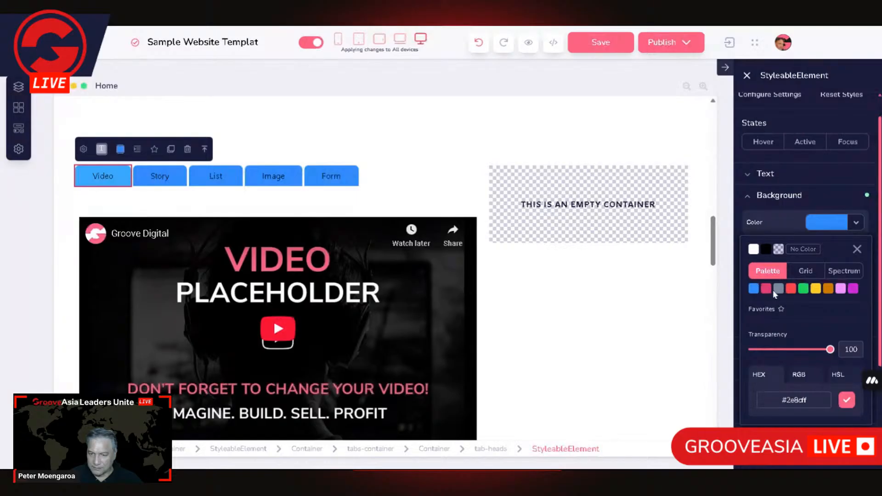
{"action": "mouse_move", "coordinate": [791, 289]}
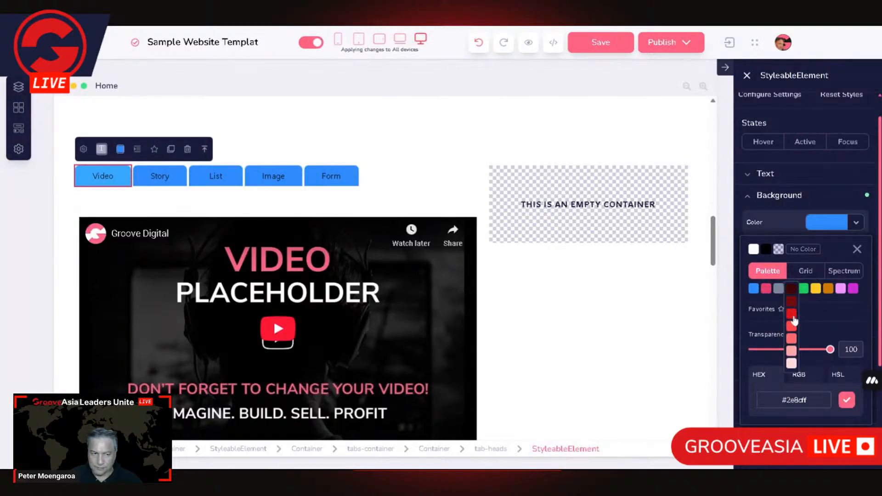
{"action": "left_click", "coordinate": [793, 314]}
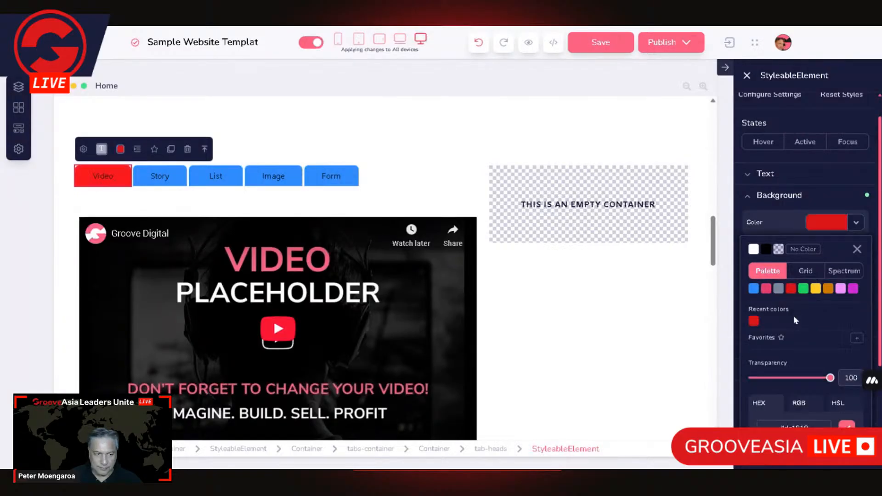
Step: Make the Video tab head's text white (#ffffff) with a Semibold weight
{"action": "left_click", "coordinate": [763, 174]}
{"action": "left_click", "coordinate": [834, 206]}
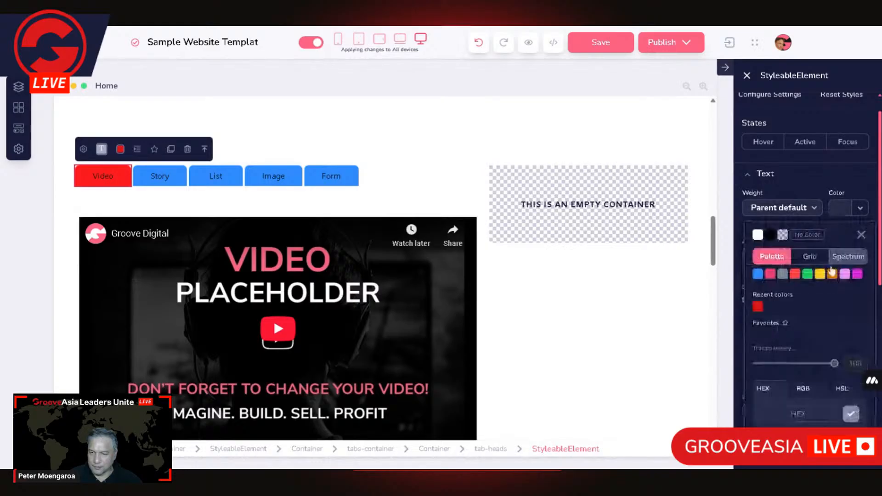
{"action": "left_click", "coordinate": [758, 235]}
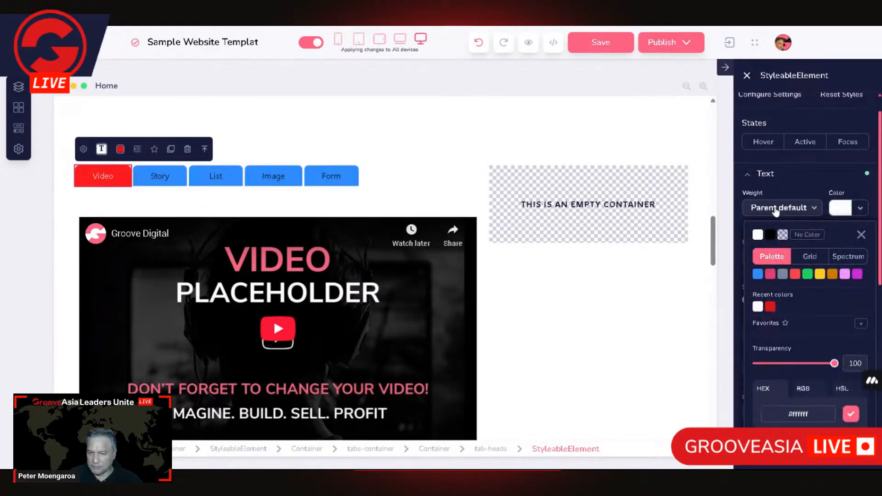
{"action": "left_click", "coordinate": [777, 211]}
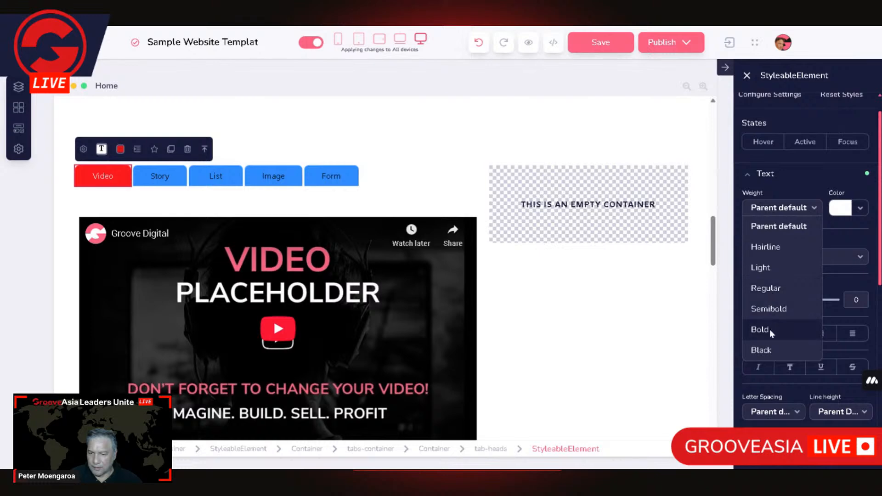
{"action": "left_click", "coordinate": [771, 311]}
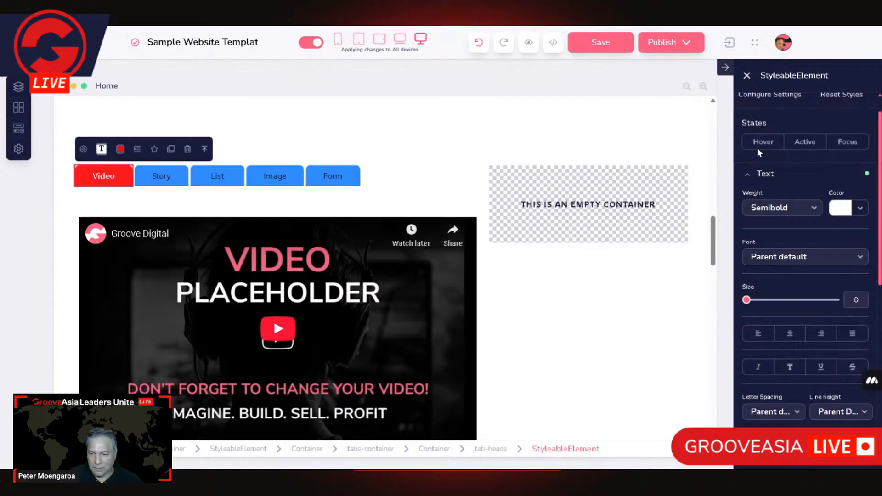
{"action": "left_click", "coordinate": [748, 174]}
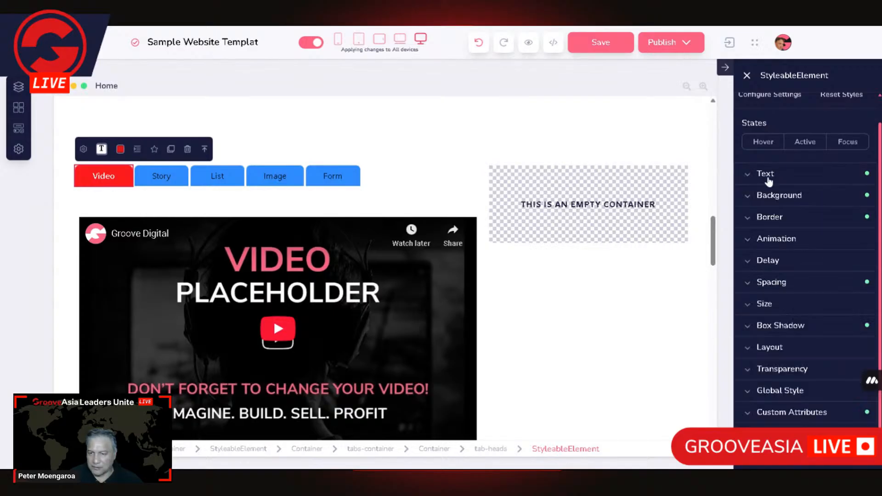
Step: Give the Video tab head a bright pink-magenta background color for its Hover state
{"action": "left_click", "coordinate": [764, 198]}
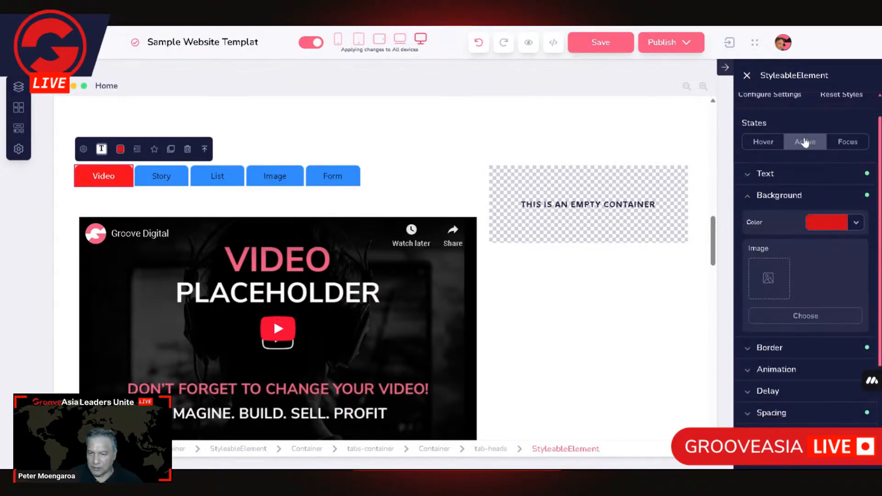
{"action": "left_click", "coordinate": [763, 143]}
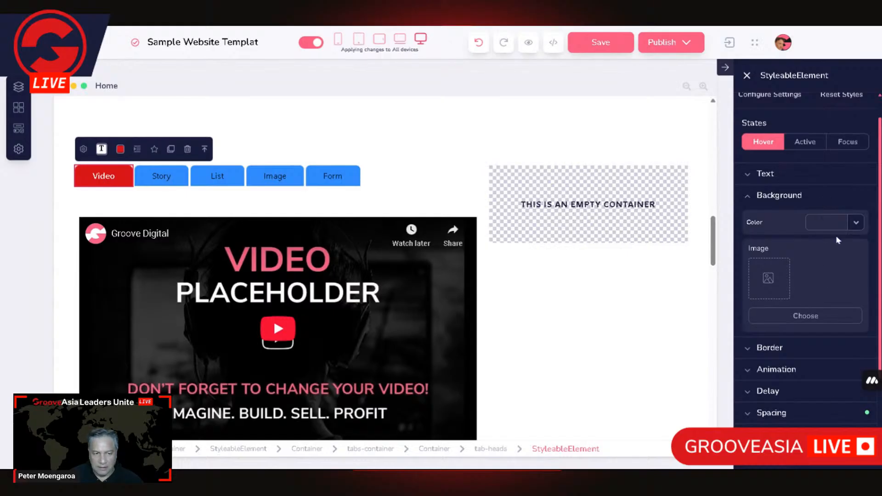
{"action": "left_click", "coordinate": [813, 229]}
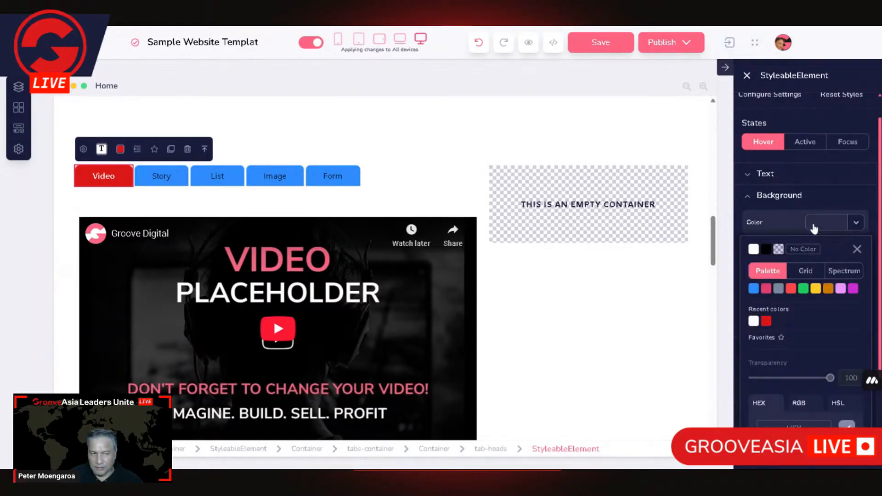
{"action": "mouse_move", "coordinate": [798, 288]}
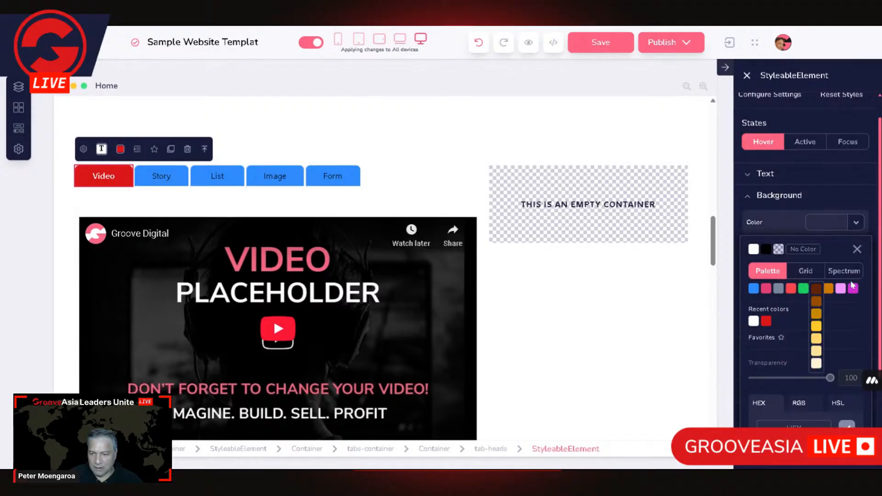
{"action": "mouse_move", "coordinate": [854, 294]}
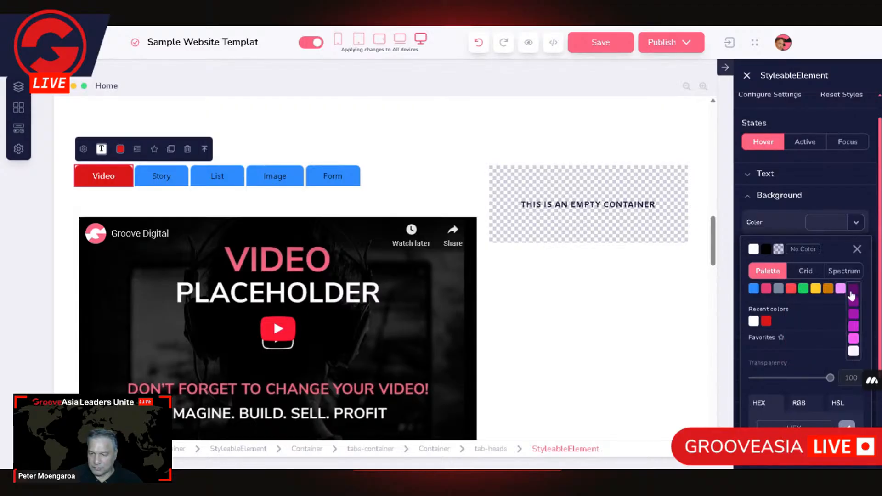
{"action": "left_click", "coordinate": [854, 338]}
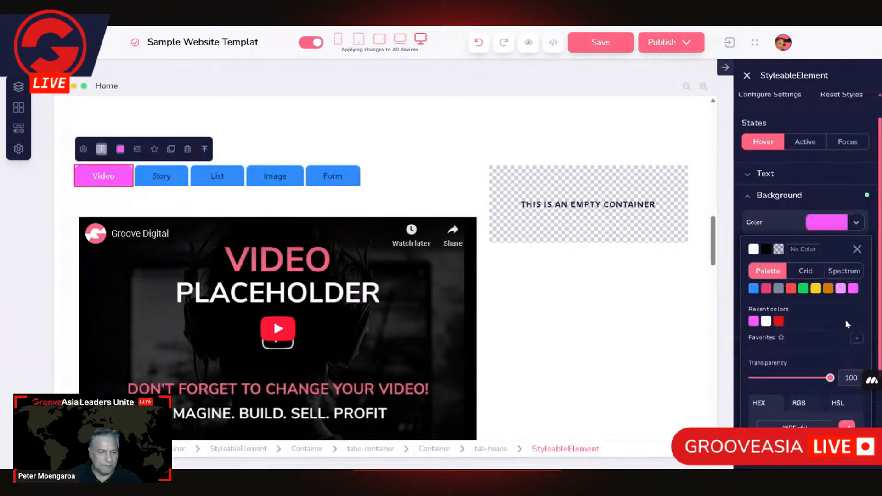
Step: Set the Video tab's active-state background colour to a dark slate grey from the palette's grey shades
{"action": "mouse_move", "coordinate": [797, 304]}
{"action": "left_click", "coordinate": [670, 125]}
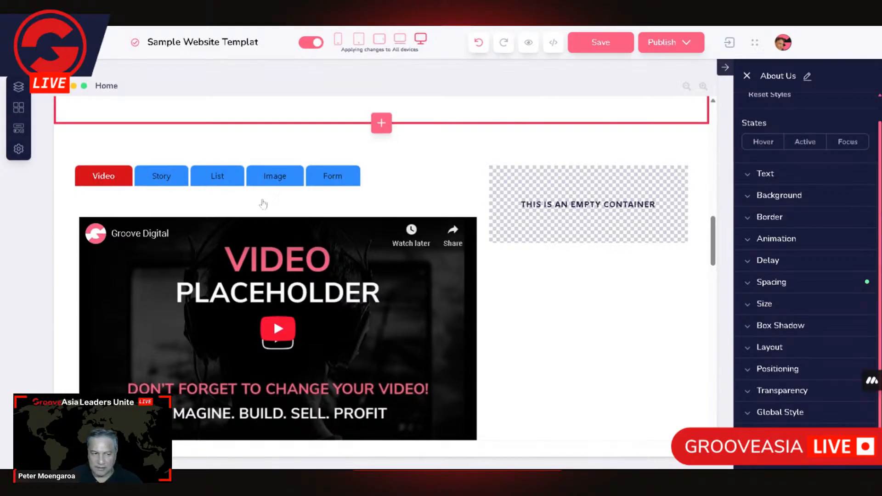
{"action": "left_click", "coordinate": [81, 179]}
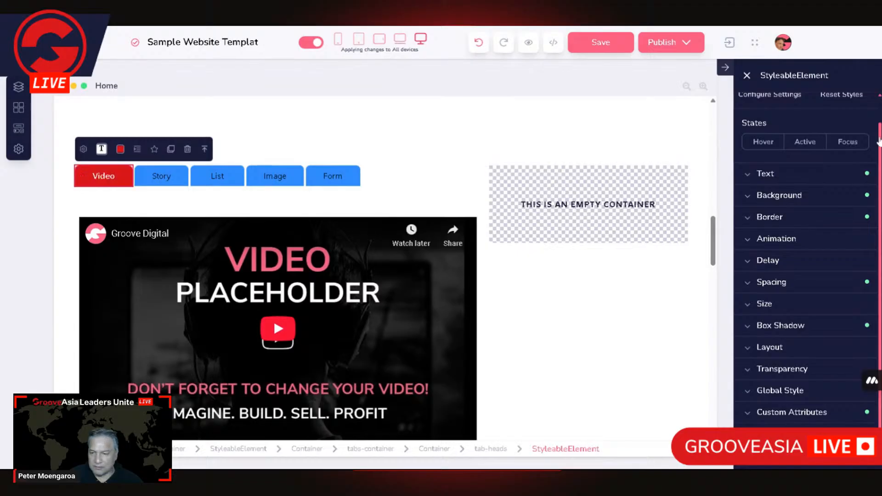
{"action": "left_click", "coordinate": [795, 202]}
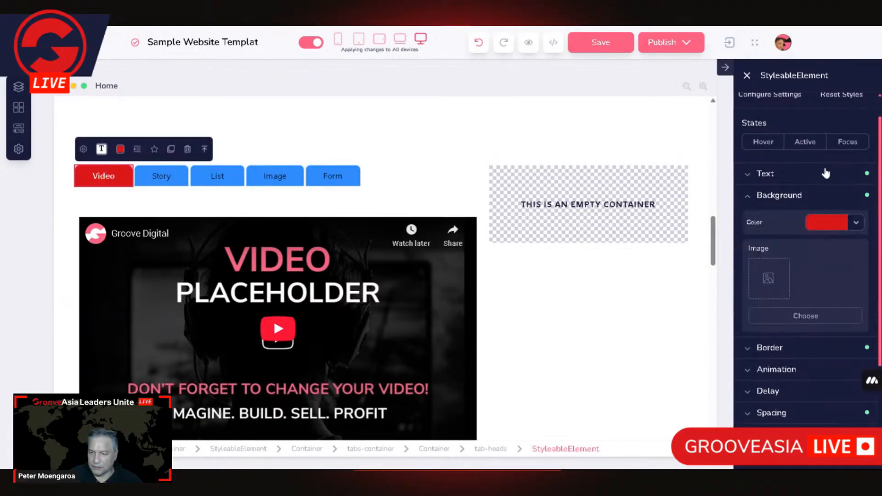
{"action": "left_click", "coordinate": [808, 144]}
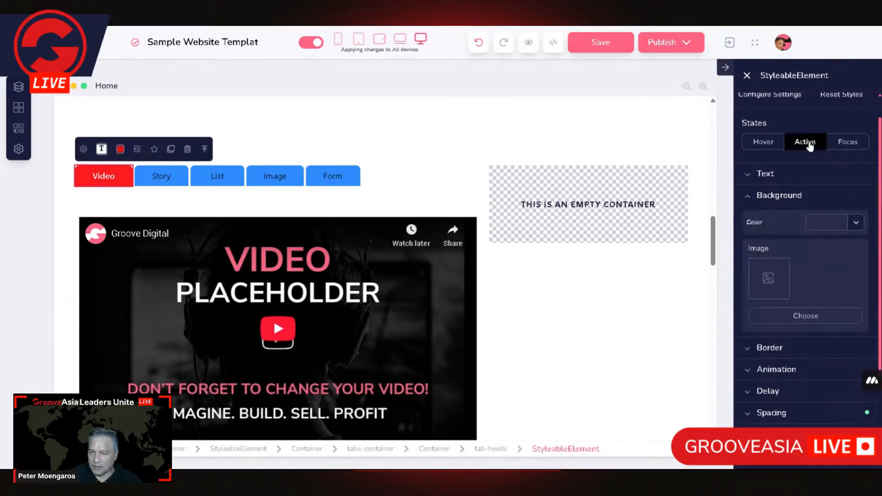
{"action": "left_click", "coordinate": [825, 225]}
{"action": "mouse_move", "coordinate": [781, 312]}
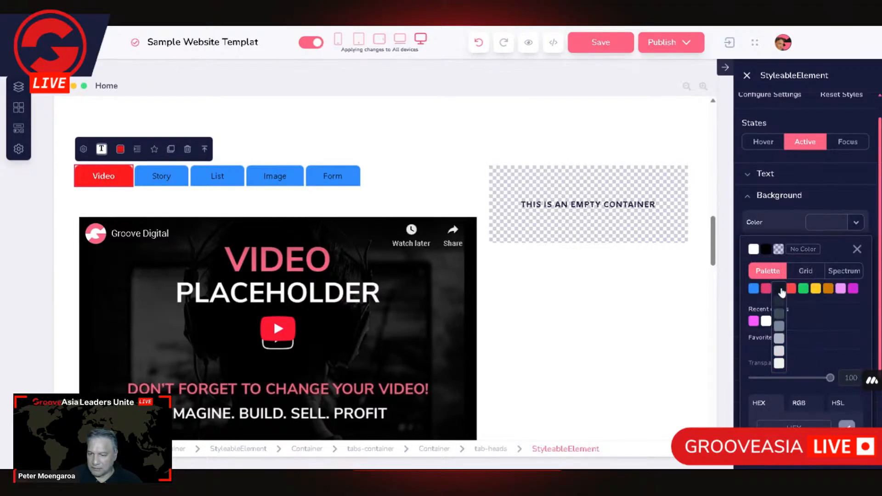
{"action": "left_click", "coordinate": [780, 313]}
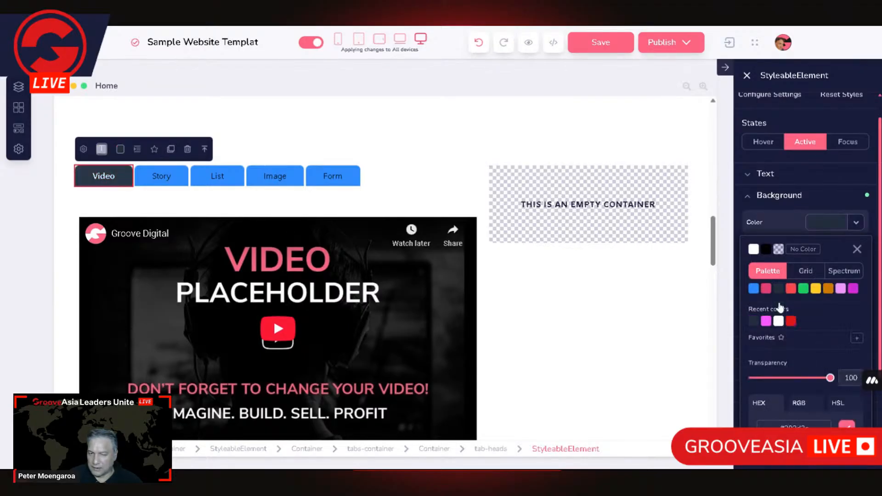
{"action": "left_click", "coordinate": [675, 320]}
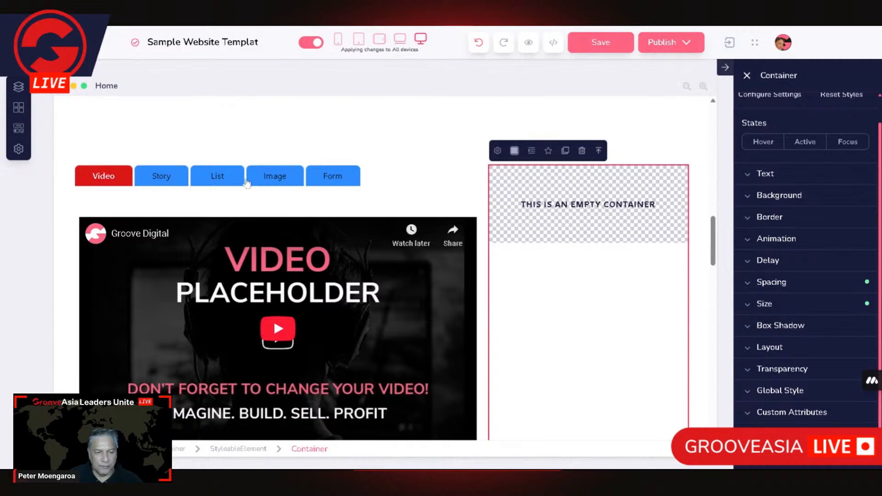
{"action": "left_click", "coordinate": [110, 180]}
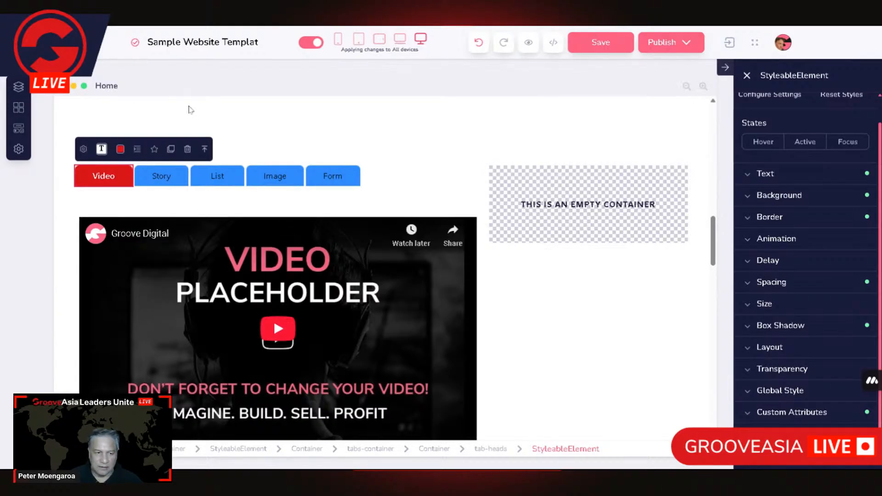
{"action": "left_click", "coordinate": [381, 133]}
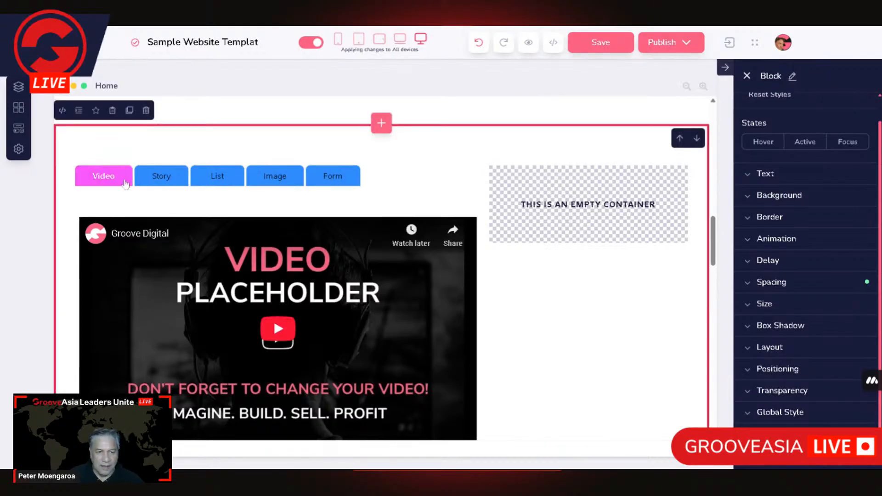
{"action": "scroll", "coordinate": [352, 327], "scroll_direction": "down", "scroll_amount": 2}
{"action": "scroll", "coordinate": [349, 325], "scroll_direction": "up", "scroll_amount": 2}
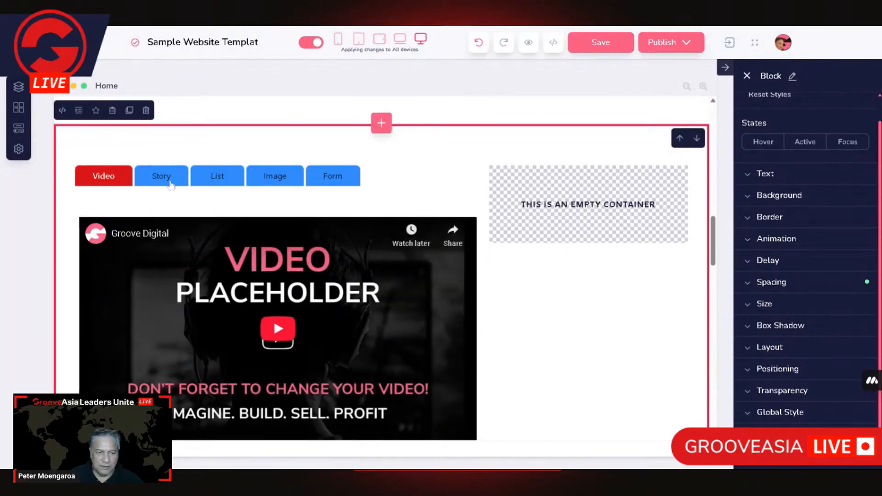
{"action": "scroll", "coordinate": [514, 359], "scroll_direction": "down", "scroll_amount": 2}
{"action": "scroll", "coordinate": [381, 315], "scroll_direction": "up", "scroll_amount": 3}
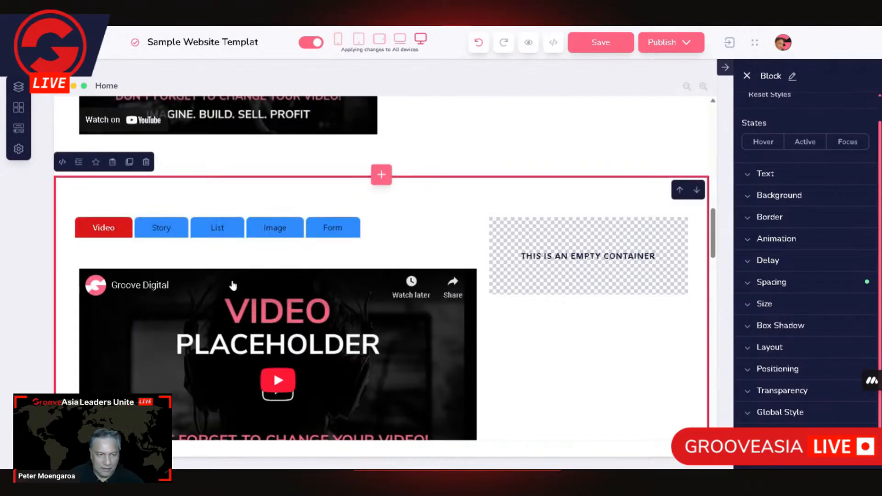
Step: Show the Story tab's content and set the text size of its "Title goes here" line to 22
{"action": "left_click", "coordinate": [160, 229]}
{"action": "scroll", "coordinate": [289, 276], "scroll_direction": "down", "scroll_amount": 2}
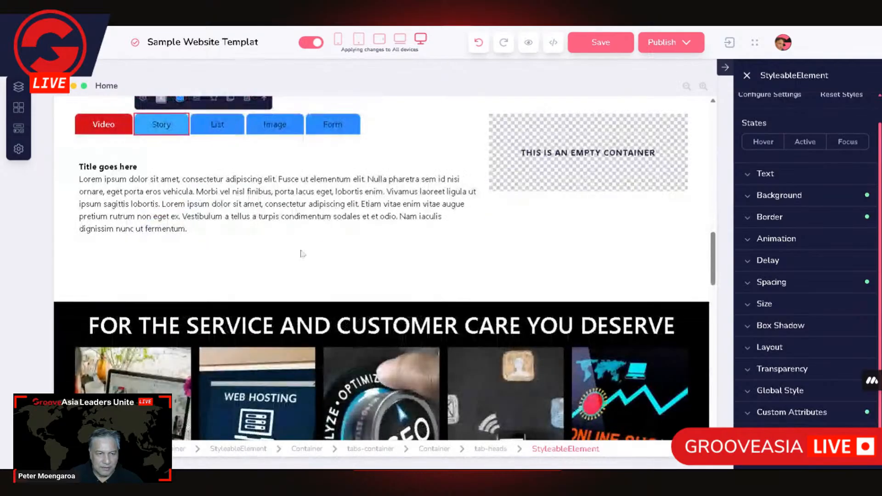
{"action": "left_click", "coordinate": [159, 216]}
{"action": "double_click", "coordinate": [159, 215]}
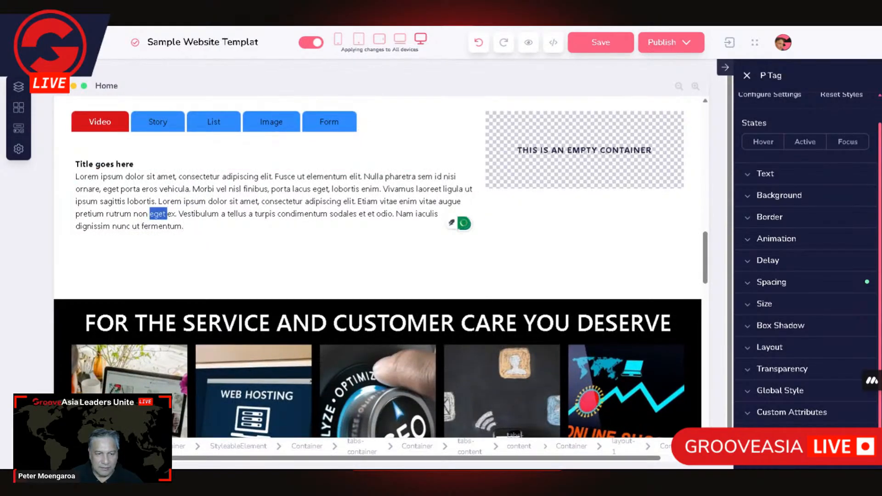
{"action": "key", "text": "ctrl+a"}
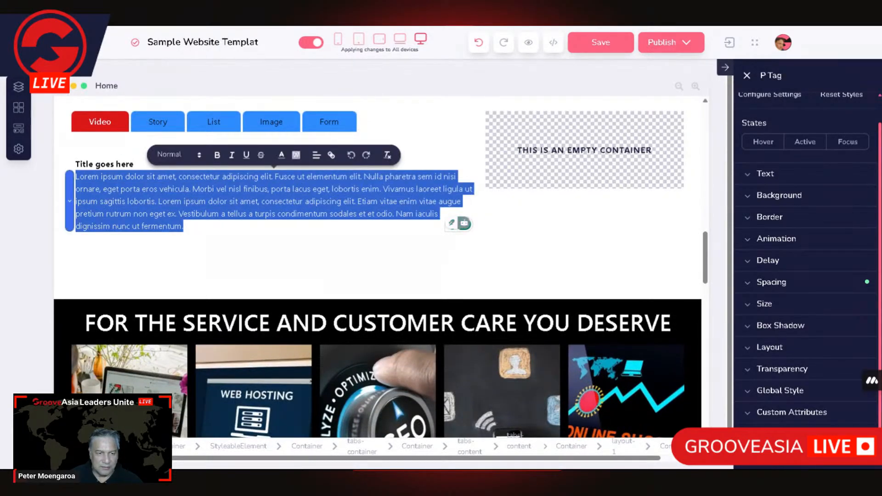
{"action": "left_click", "coordinate": [134, 164]}
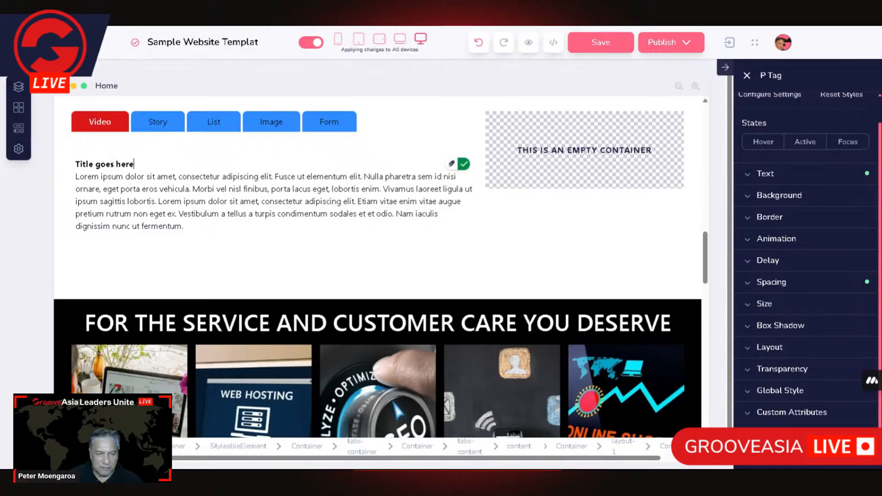
{"action": "left_click", "coordinate": [185, 226]}
{"action": "left_click", "coordinate": [307, 164]}
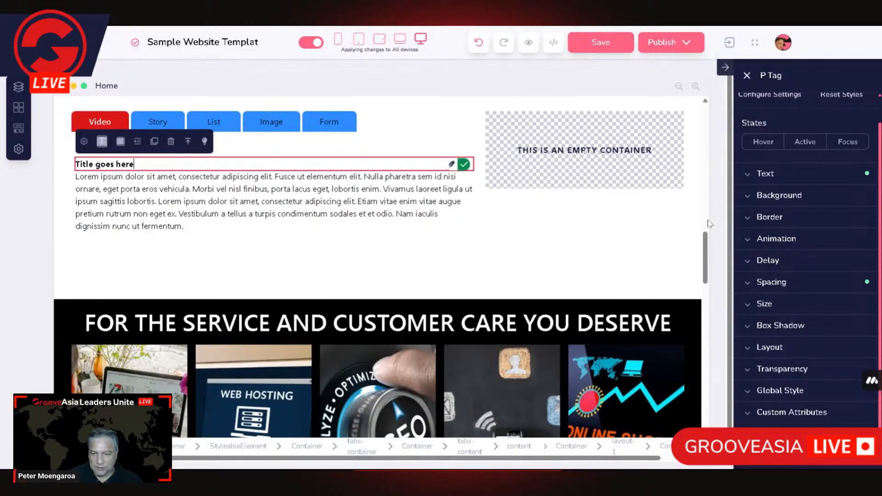
{"action": "left_click", "coordinate": [750, 180]}
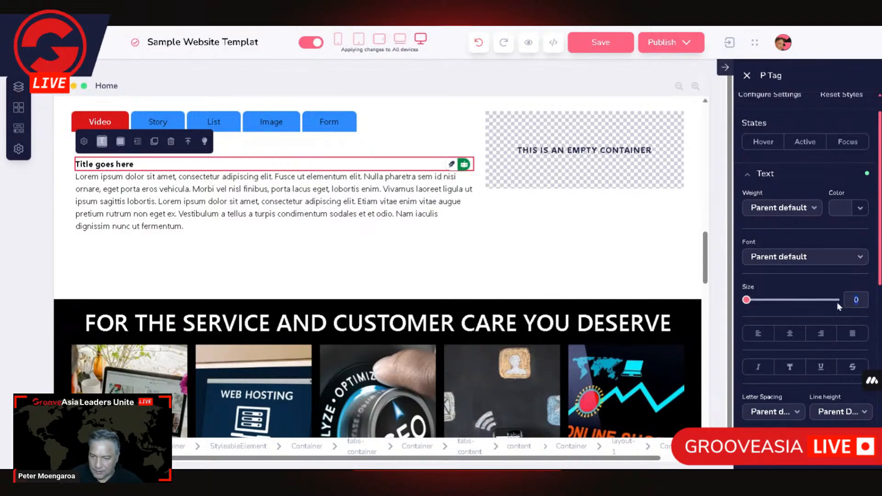
{"action": "type", "text": "22"}
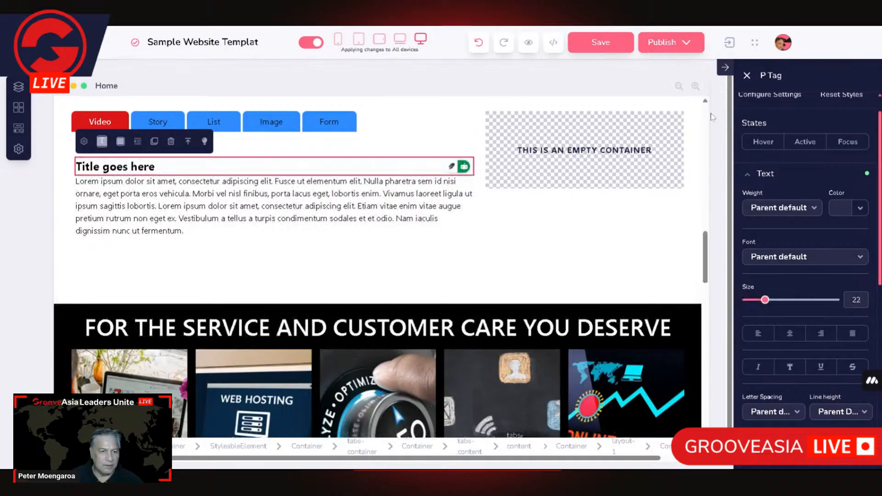
Step: Replace the Story tab's title text with "This is My Story"
{"action": "triple_click", "coordinate": [99, 166]}
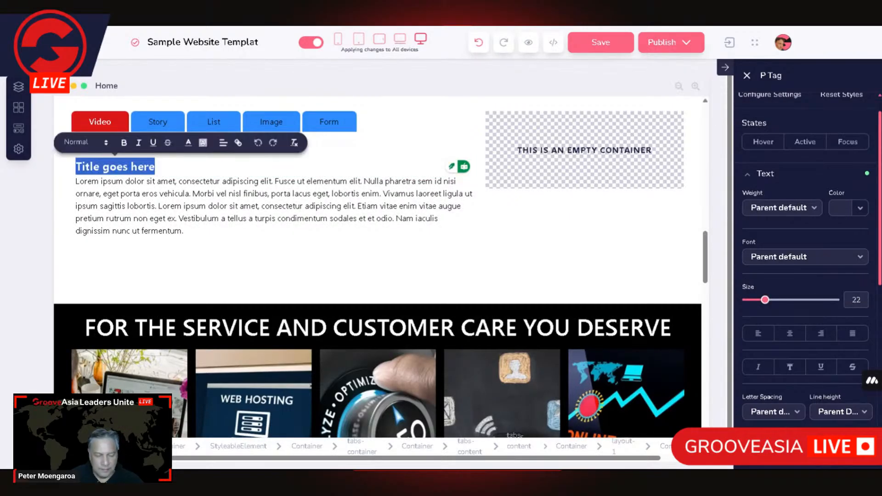
{"action": "type", "text": "This I"}
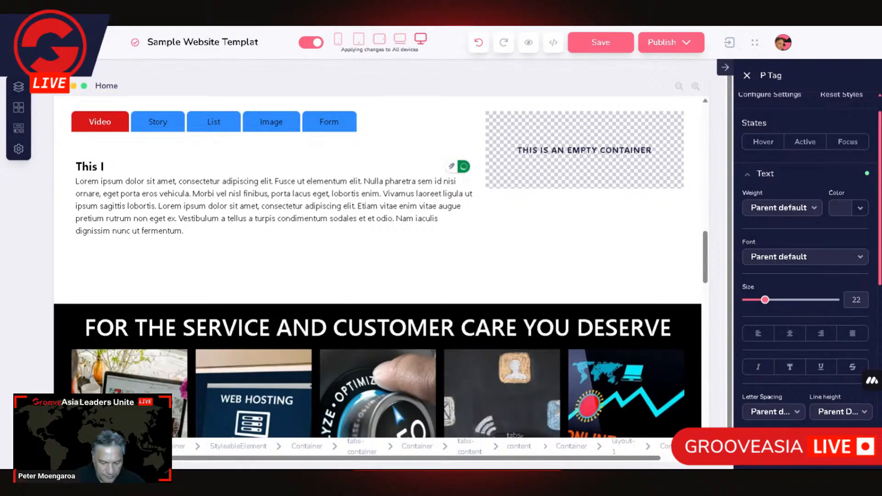
{"action": "key", "text": "BackSpace"}
{"action": "type", "text": "is M"}
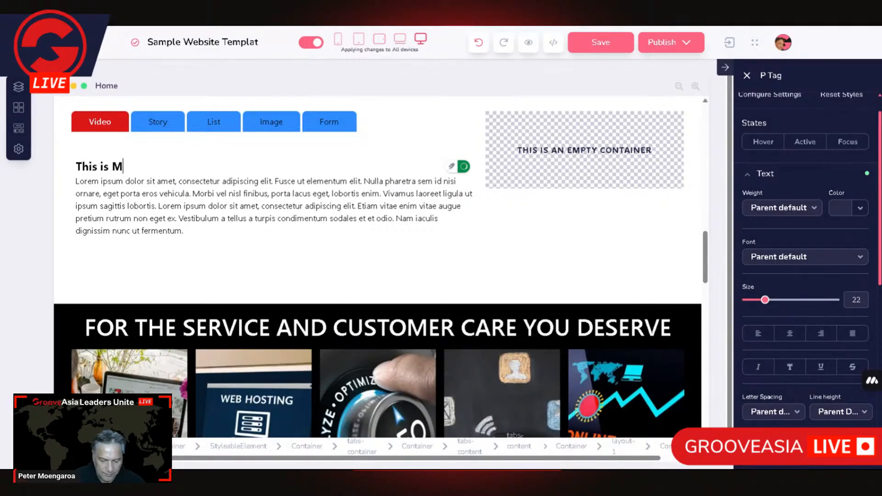
{"action": "type", "text": "y Story"}
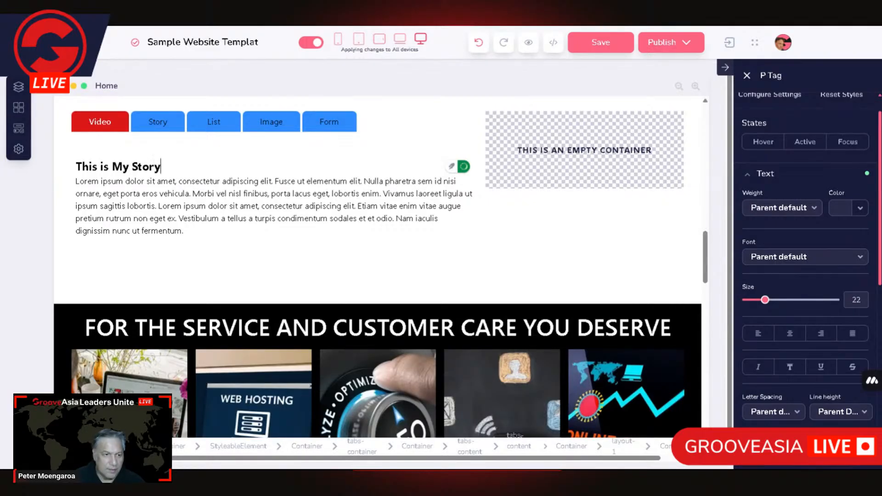
Step: Break the story paragraph before its second "Lorem ipsum" sentence, trying both a blank-line break and a single line break and keeping the single one
{"action": "left_click", "coordinate": [184, 231]}
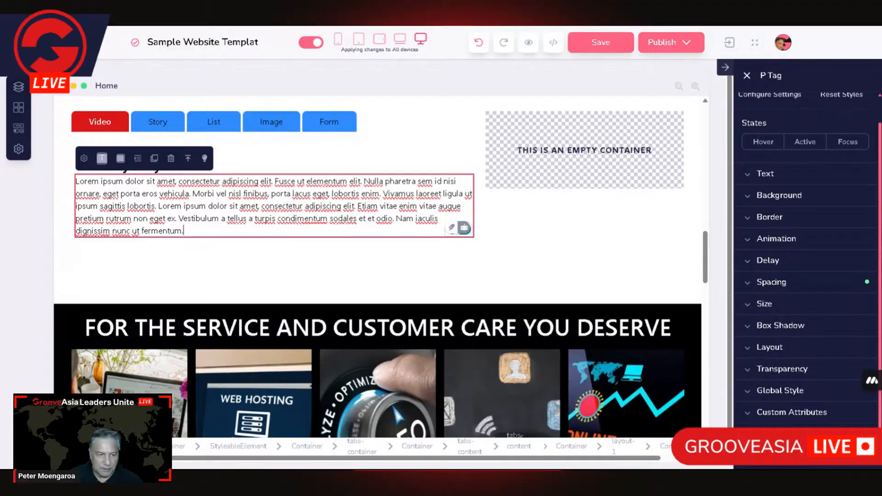
{"action": "left_click", "coordinate": [158, 206]}
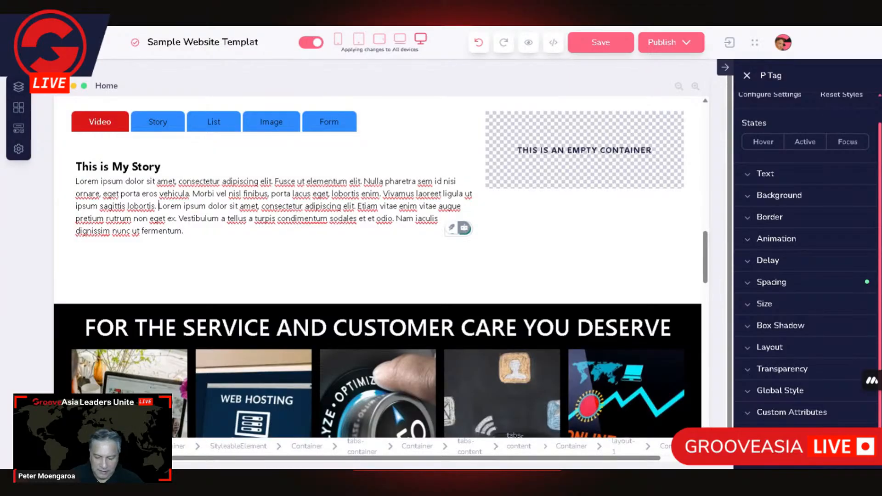
{"action": "key", "text": "Return"}
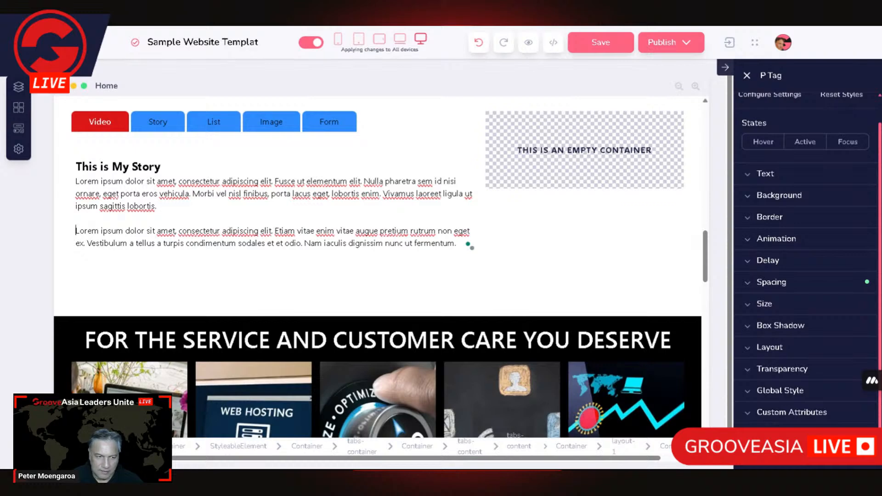
{"action": "key", "text": "BackSpace"}
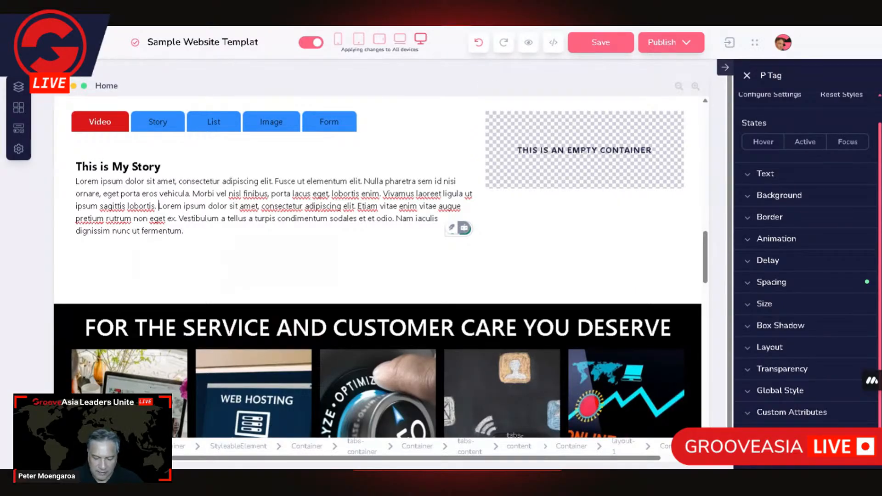
{"action": "key", "text": "Return"}
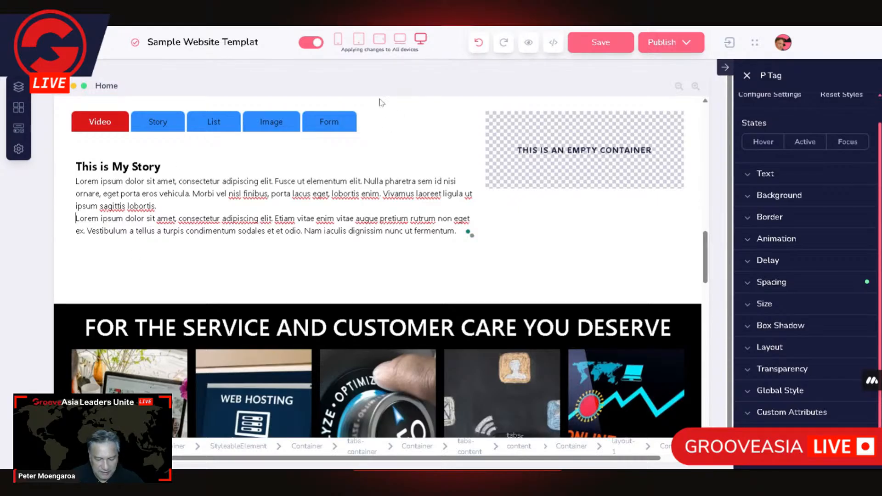
{"action": "key", "text": "BackSpace"}
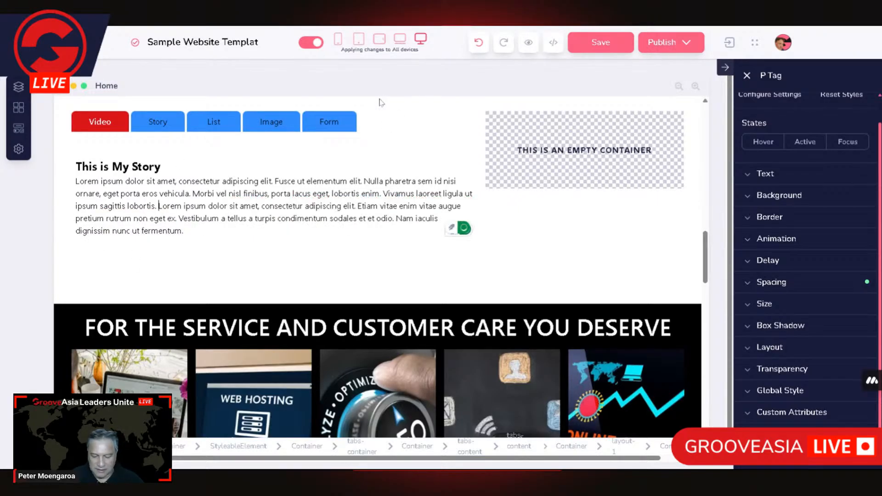
{"action": "key", "text": "Return"}
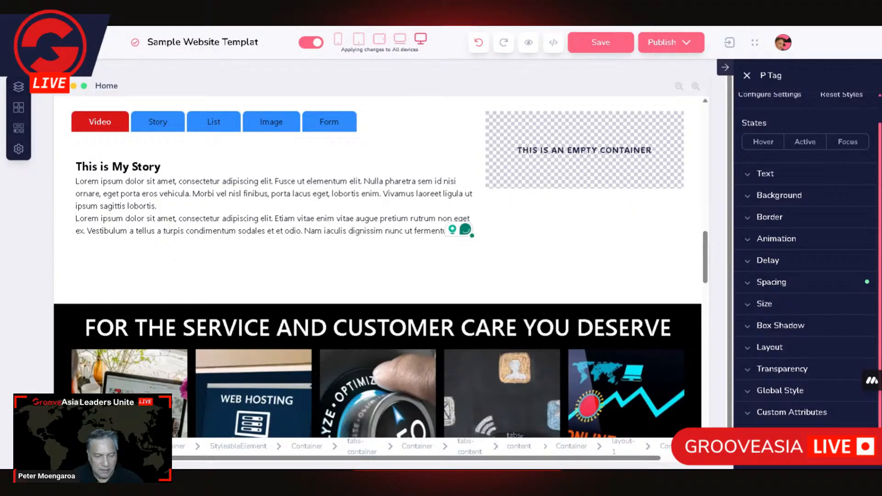
{"action": "key", "text": "BackSpace"}
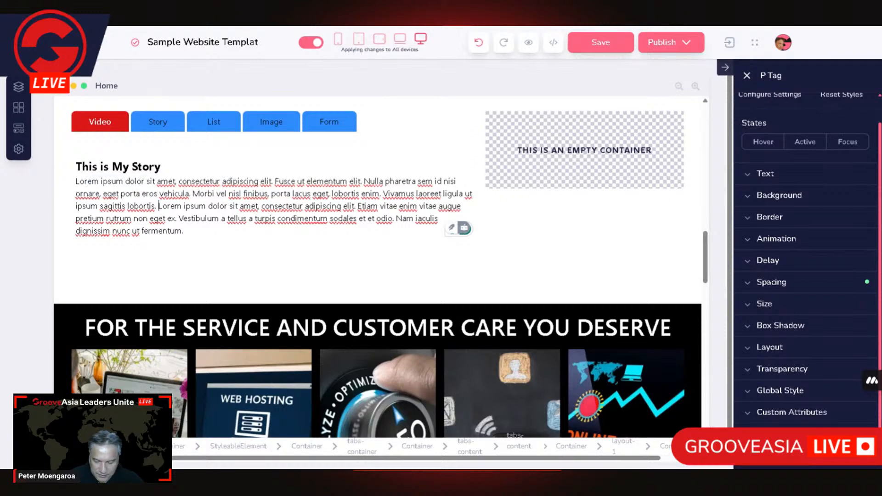
{"action": "key", "text": "Return"}
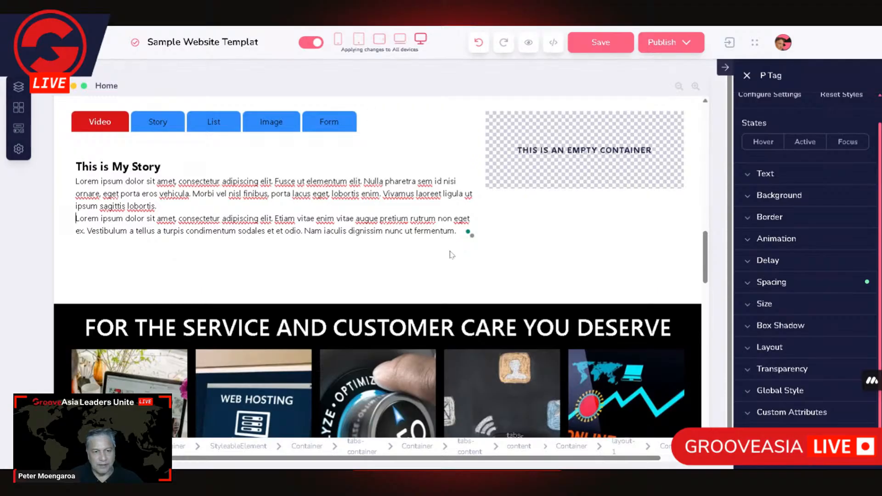
Step: Switch the tabbed section from the Story tab to the List tab's content
{"action": "scroll", "coordinate": [484, 199], "scroll_direction": "down", "scroll_amount": 3}
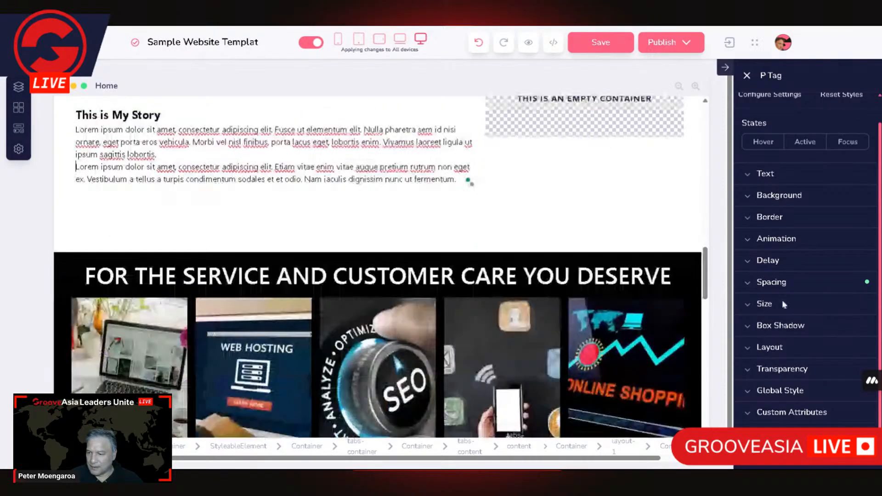
{"action": "scroll", "coordinate": [483, 199], "scroll_direction": "up", "scroll_amount": 6}
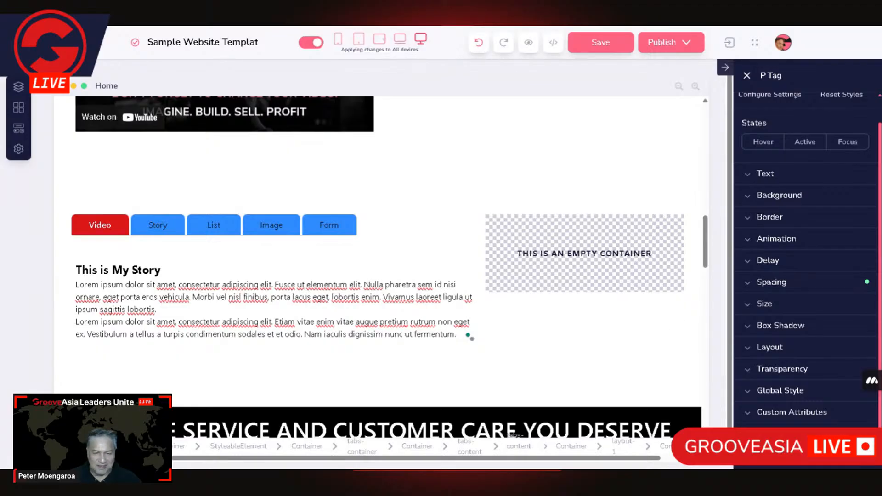
{"action": "scroll", "coordinate": [443, 305], "scroll_direction": "down", "scroll_amount": 2}
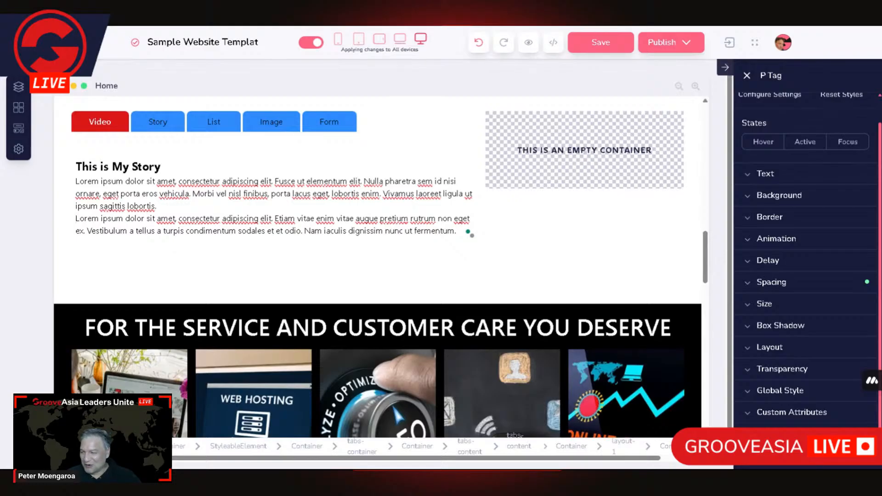
{"action": "left_click", "coordinate": [167, 125]}
{"action": "left_click", "coordinate": [221, 132]}
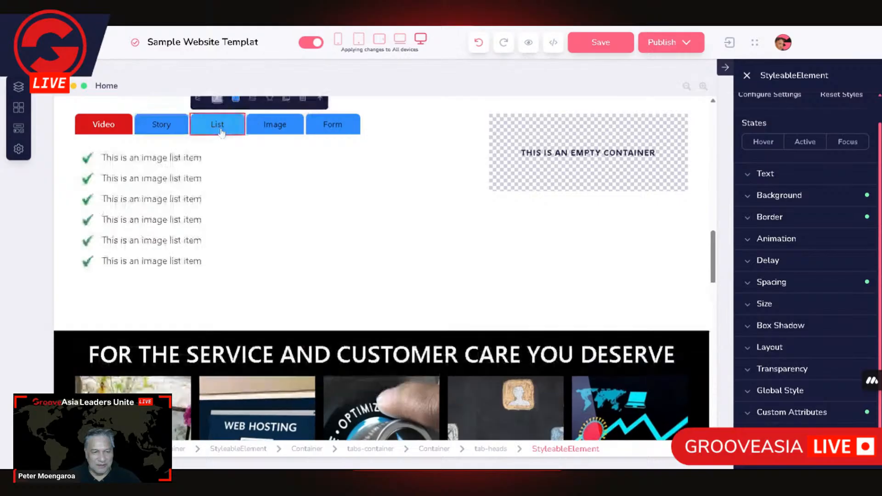
Step: Replace the first item's text in the List tab's image list with "First Item"
{"action": "double_click", "coordinate": [152, 158]}
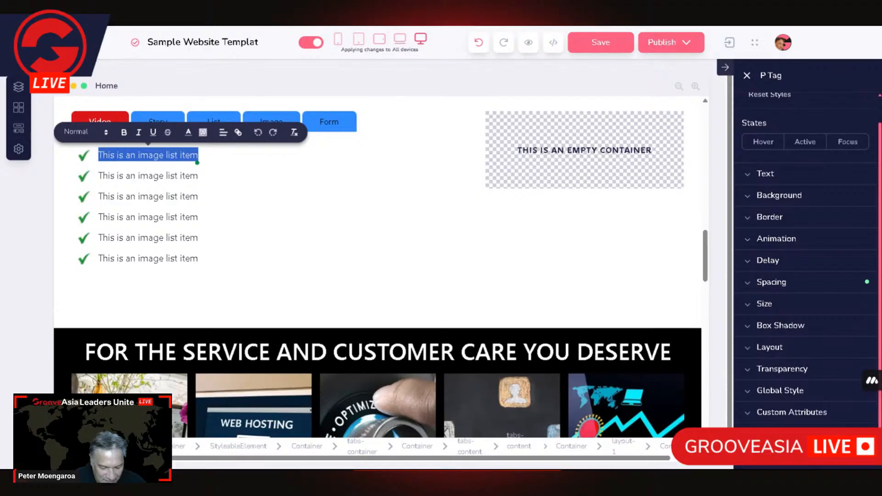
{"action": "type", "text": "First"}
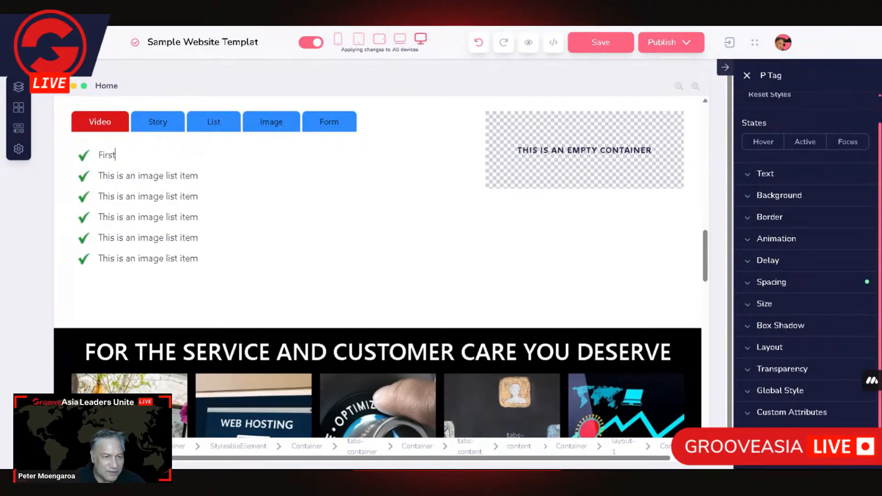
{"action": "type", "text": " Ite`m"}
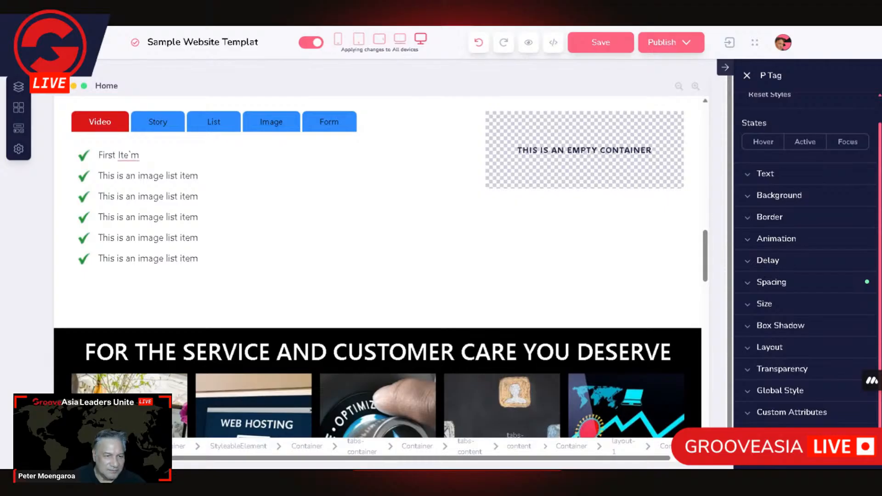
{"action": "key", "text": "Delete"}
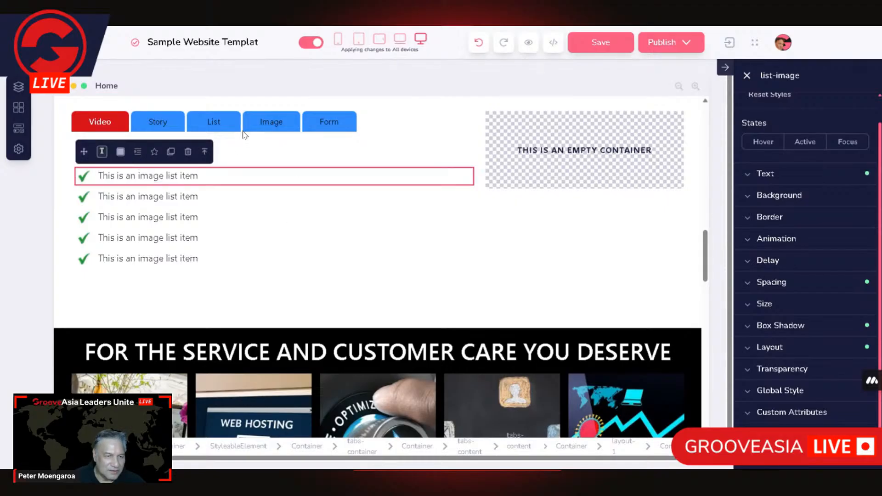
{"action": "key", "text": "ctrl+z"}
{"action": "left_click", "coordinate": [138, 157]}
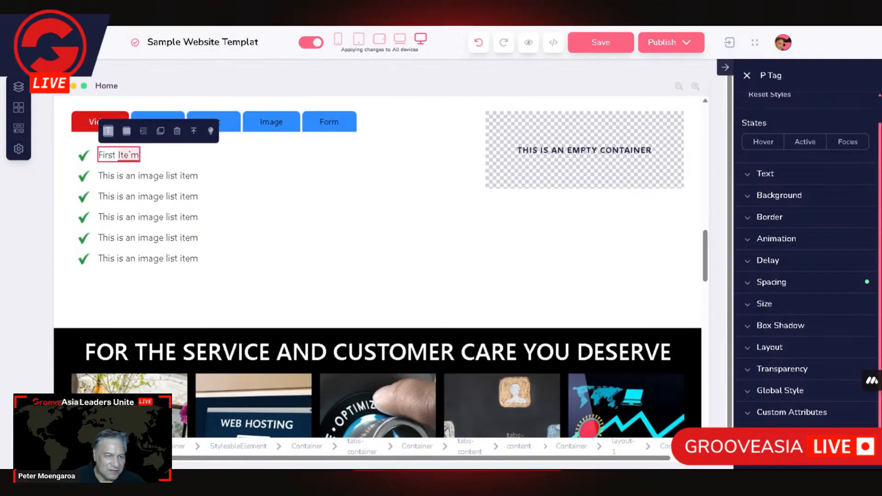
{"action": "left_click", "coordinate": [131, 155]}
{"action": "key", "text": "BackSpace"}
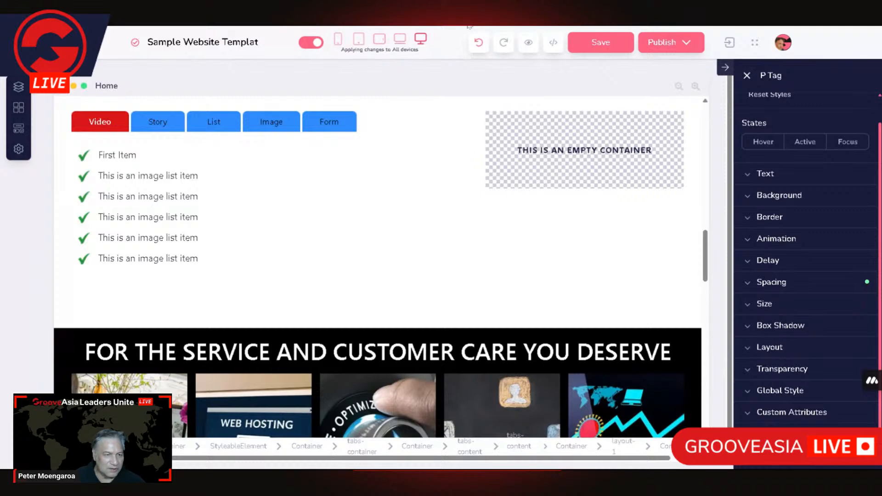
{"action": "left_click", "coordinate": [193, 179]}
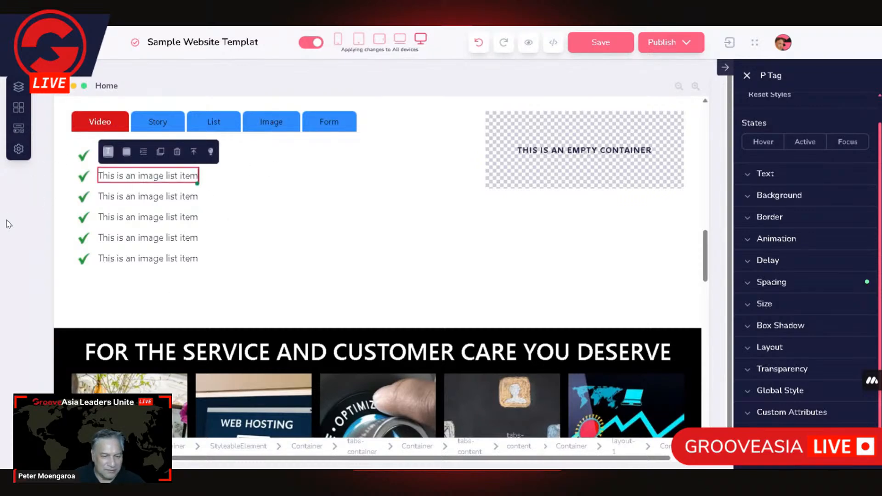
{"action": "left_click", "coordinate": [349, 205]}
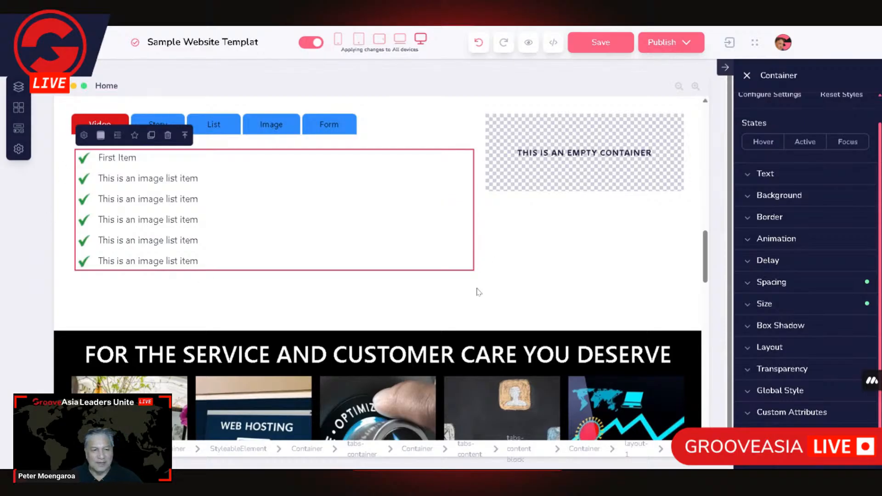
Step: Show the Image tab's content and open the settings of its round image placeholder
{"action": "left_click", "coordinate": [280, 126]}
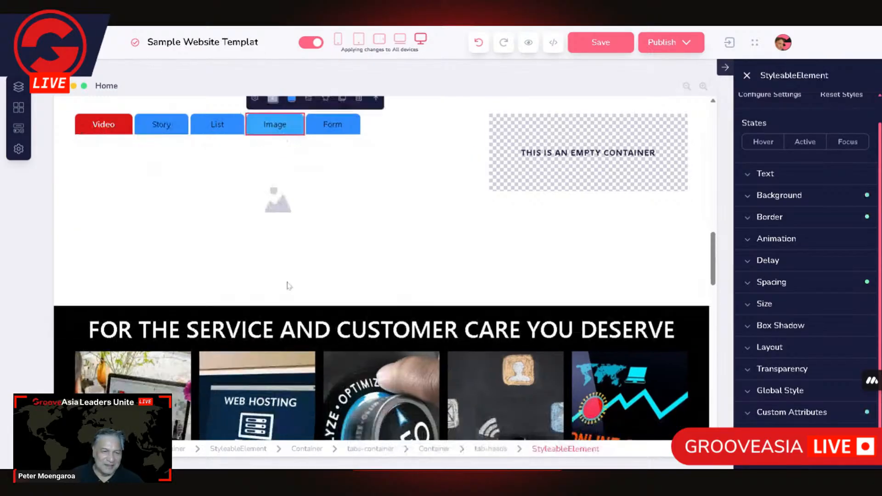
{"action": "left_click", "coordinate": [275, 198]}
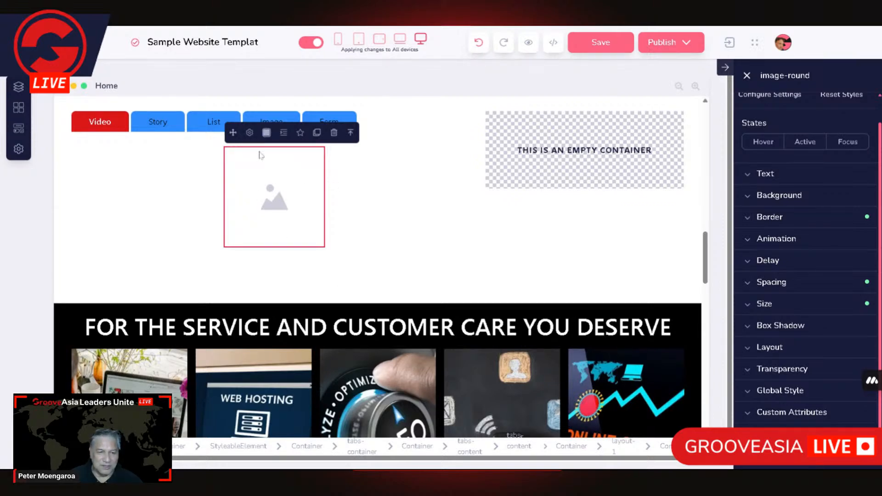
{"action": "left_click", "coordinate": [248, 132]}
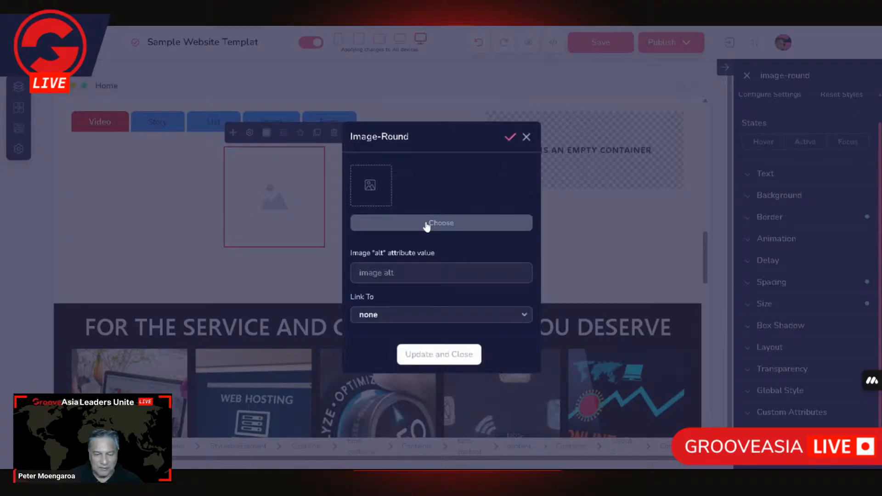
Step: Open the library portrait of the woman in the navy top for cropping and set its width to 200 px
{"action": "left_click", "coordinate": [426, 224]}
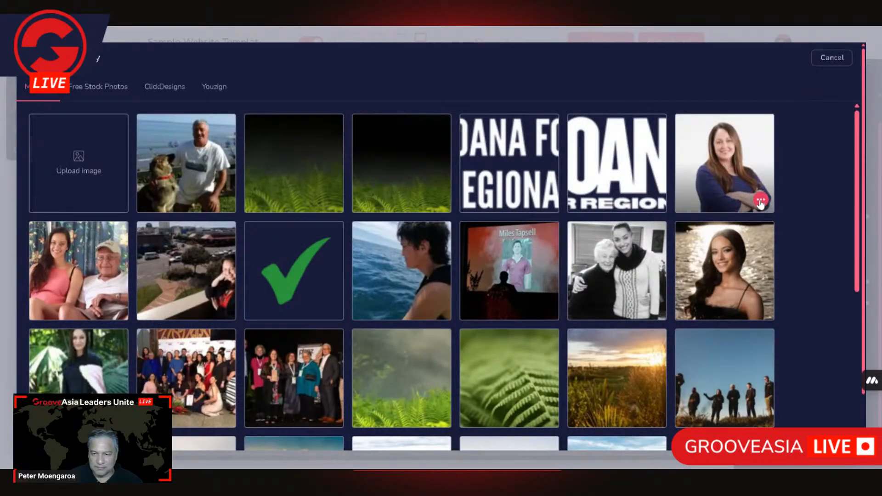
{"action": "left_click", "coordinate": [760, 201]}
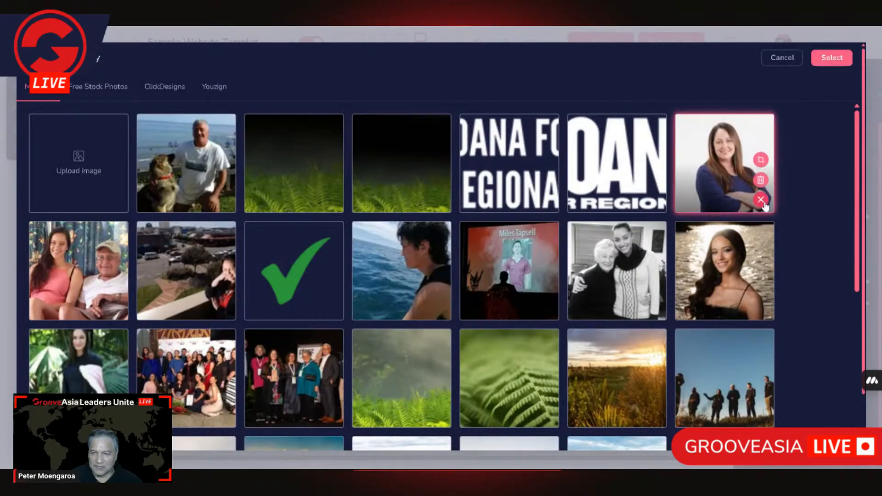
{"action": "left_click", "coordinate": [761, 159]}
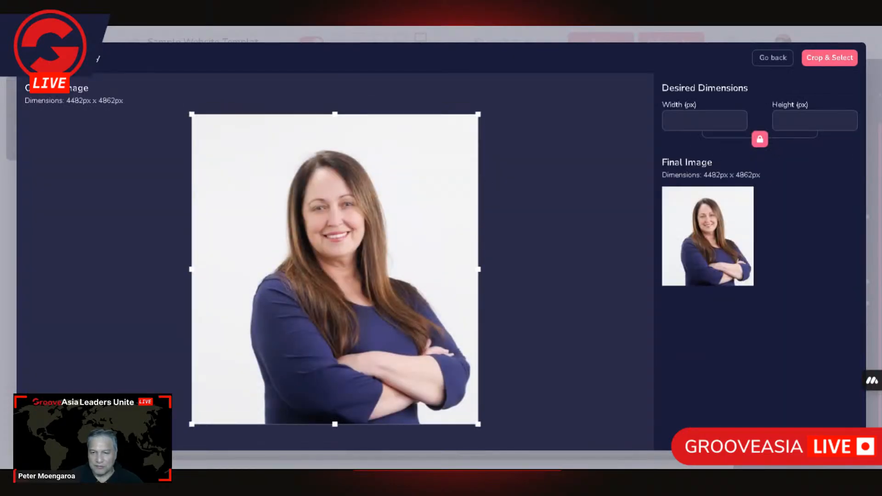
{"action": "double_click", "coordinate": [681, 120]}
{"action": "type", "text": "200"}
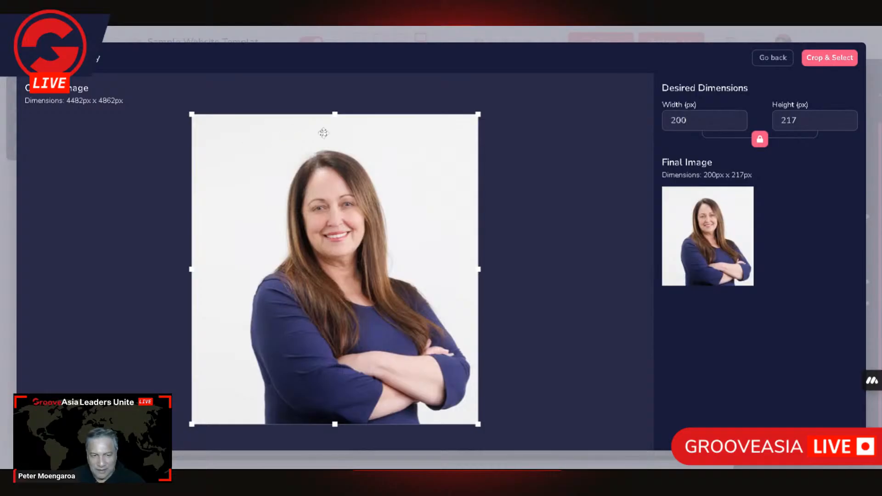
Step: Trim the portrait's top edge to a near-square crop, set the height to 4482 px, and use the cropped image
{"action": "left_click_drag", "start_coordinate": [337, 113], "coordinate": [336, 119]}
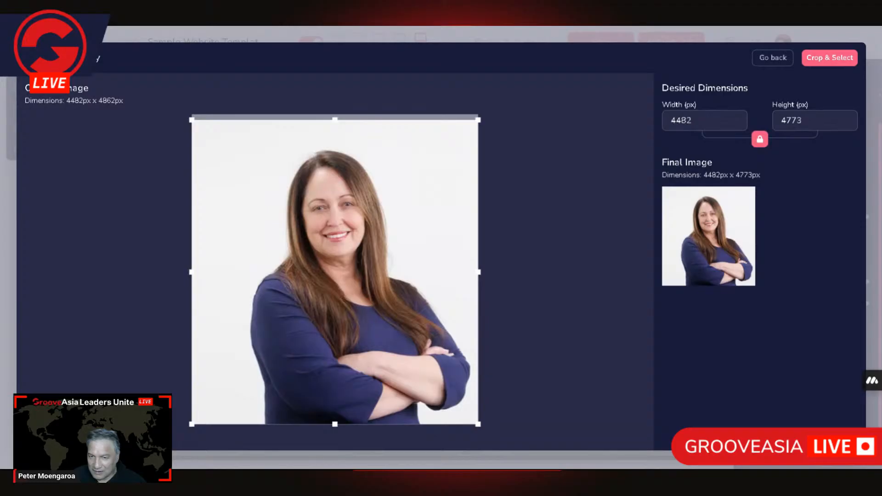
{"action": "left_click_drag", "start_coordinate": [336, 121], "coordinate": [335, 140]}
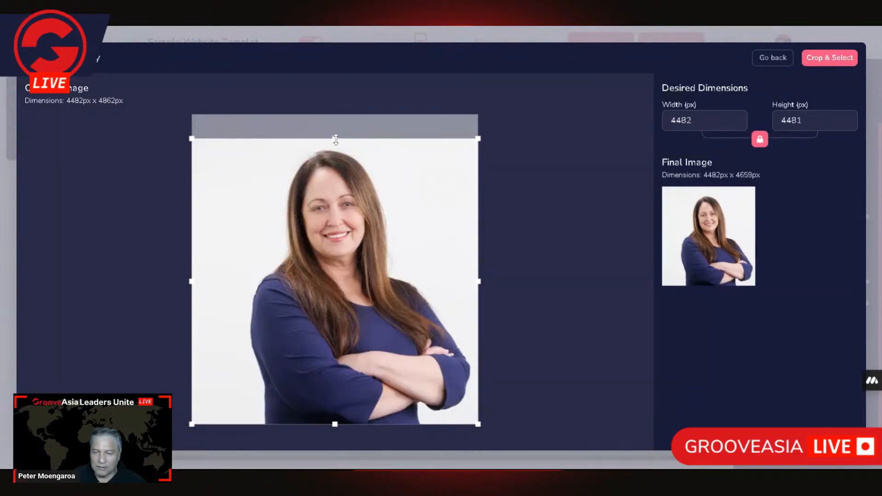
{"action": "left_click_drag", "start_coordinate": [336, 140], "coordinate": [336, 141]}
{"action": "left_click_drag", "start_coordinate": [337, 140], "coordinate": [337, 139]}
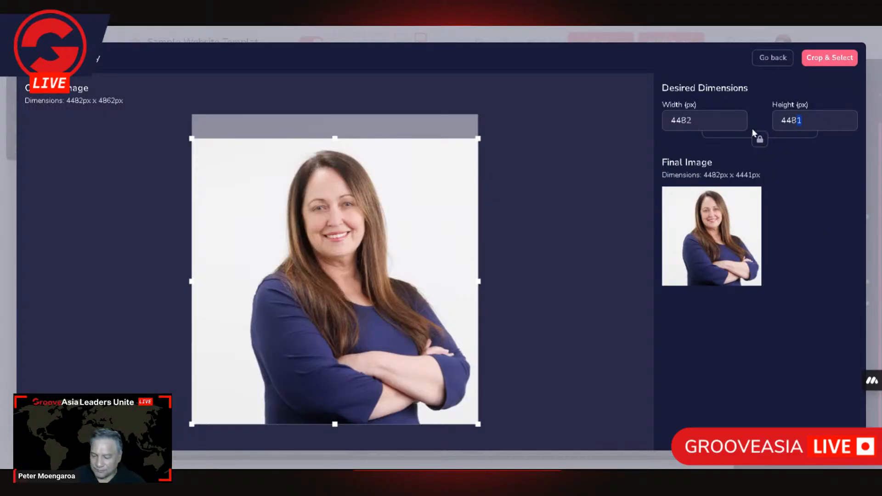
{"action": "key", "text": "Delete"}
{"action": "type", "text": "2"}
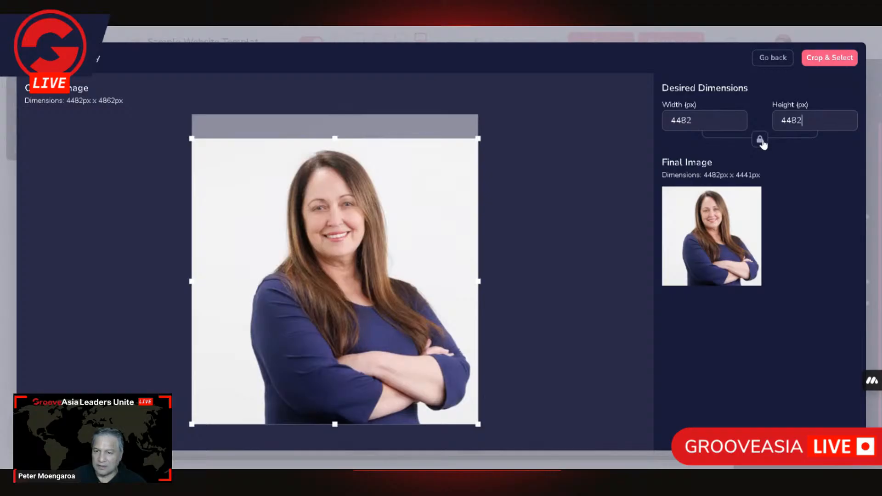
{"action": "left_click", "coordinate": [828, 57]}
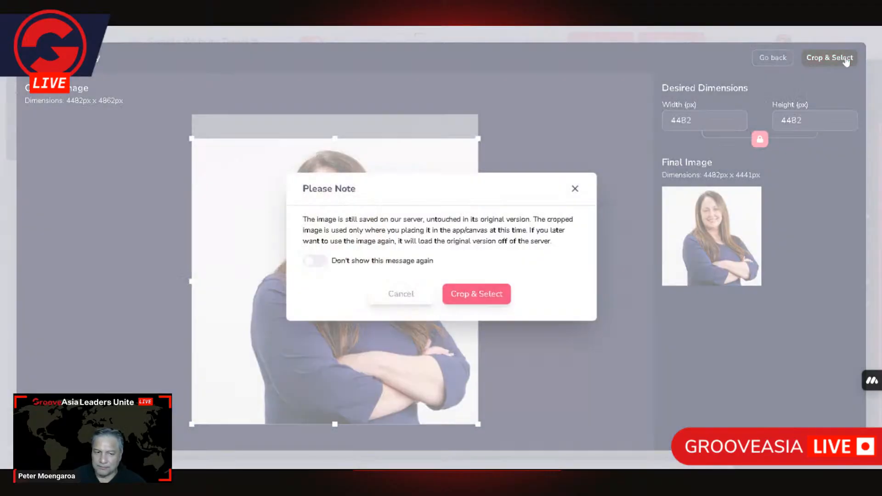
{"action": "left_click", "coordinate": [492, 296]}
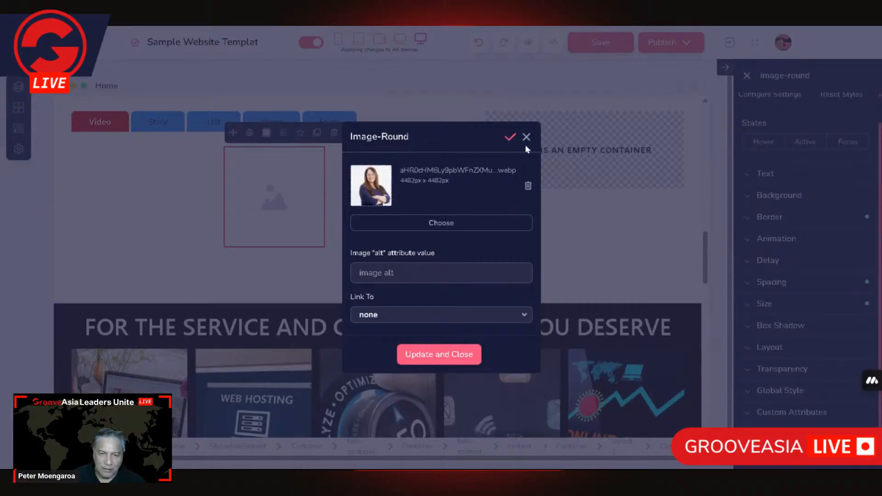
Step: Reopen the image library from the round image's settings and open the same portrait for cropping
{"action": "left_click", "coordinate": [455, 225]}
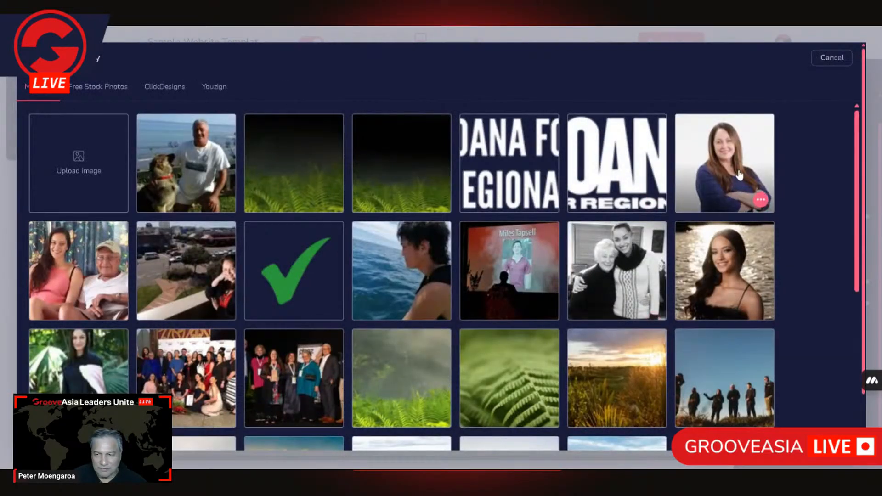
{"action": "left_click", "coordinate": [762, 205]}
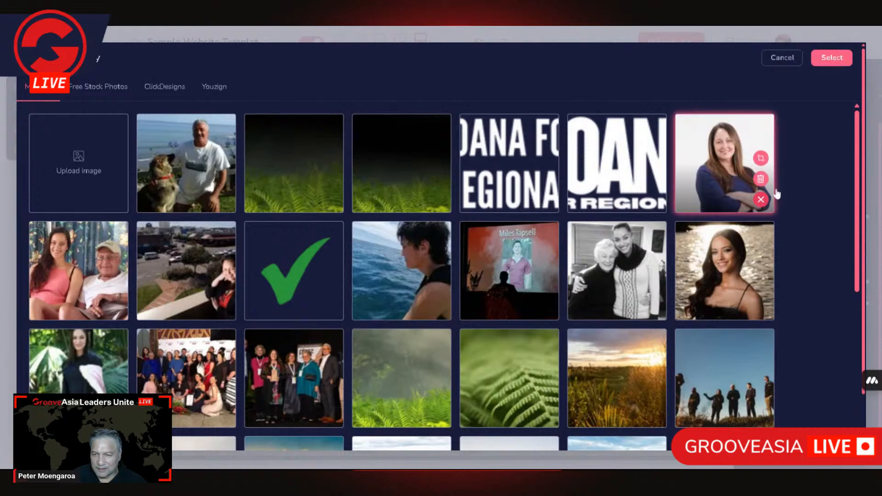
{"action": "left_click", "coordinate": [760, 159]}
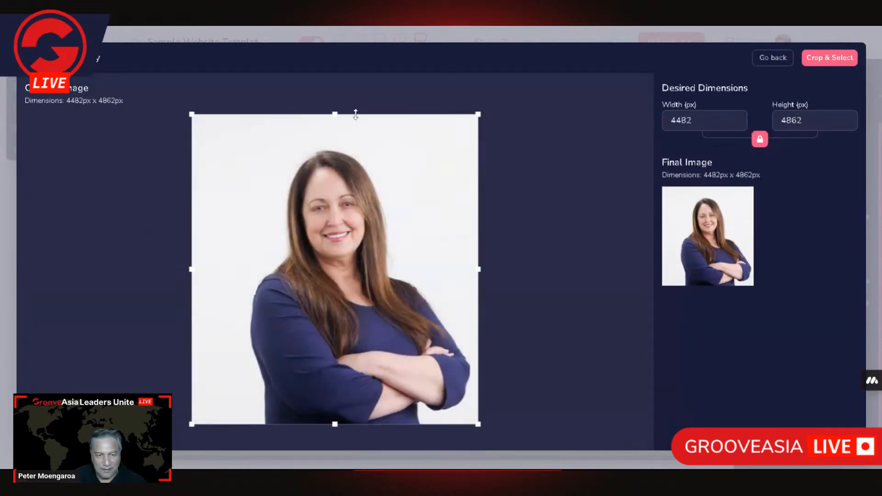
{"action": "left_click_drag", "start_coordinate": [338, 113], "coordinate": [335, 138]}
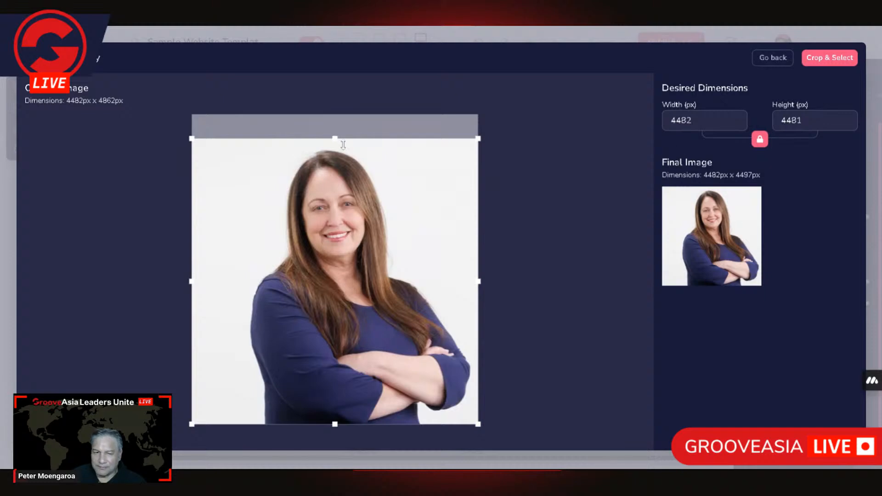
{"action": "type", "text": "2"}
{"action": "left_click", "coordinate": [761, 140]}
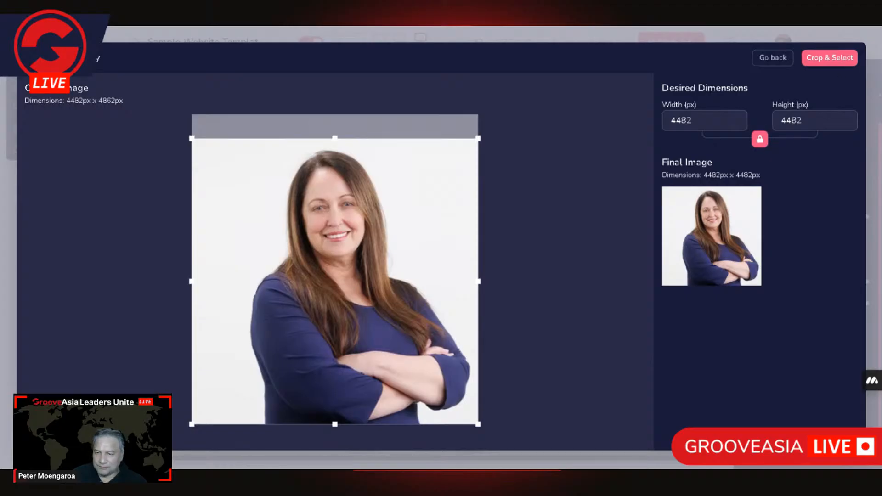
{"action": "left_click", "coordinate": [786, 59]}
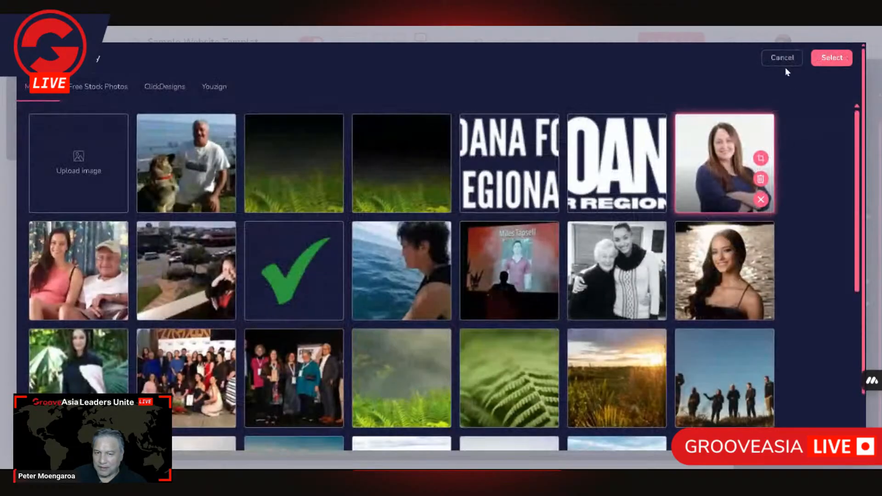
{"action": "left_click", "coordinate": [760, 158]}
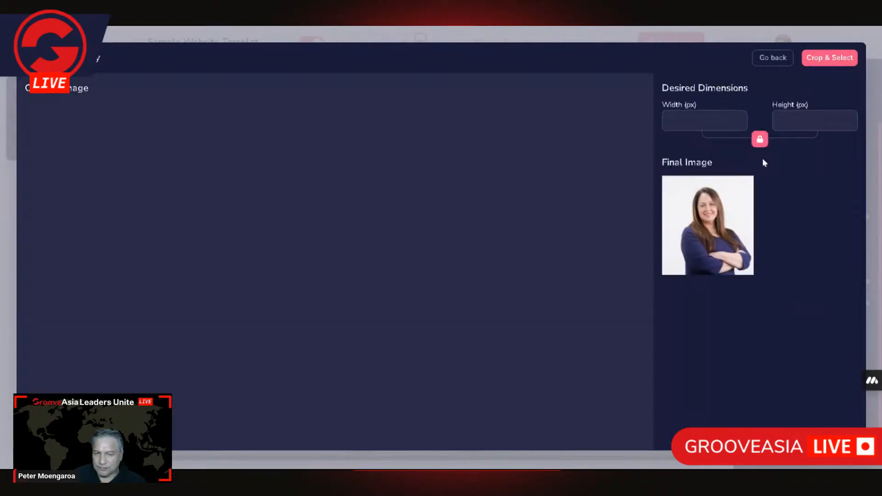
Step: Unlock the portrait's proportions, set its height to 4482 px, and lock the proportions again
{"action": "left_click", "coordinate": [761, 140]}
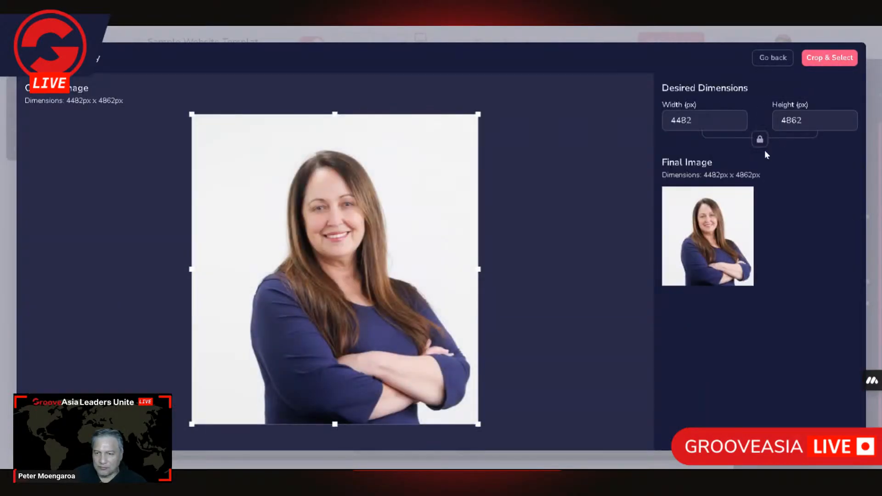
{"action": "left_click_drag", "start_coordinate": [803, 121], "coordinate": [786, 120]}
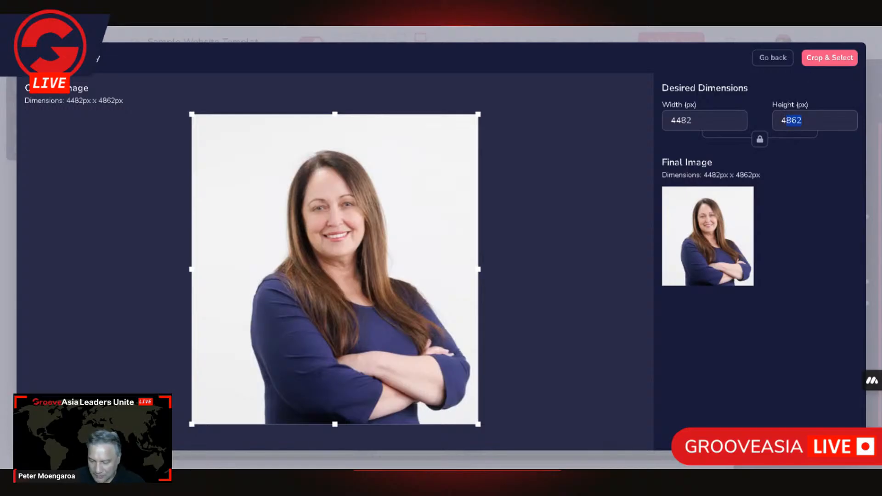
{"action": "type", "text": "48"}
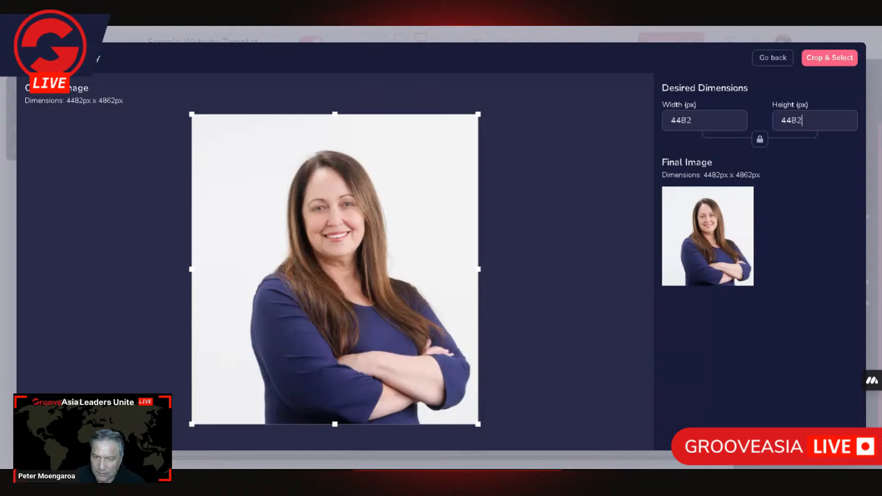
{"action": "left_click", "coordinate": [761, 140]}
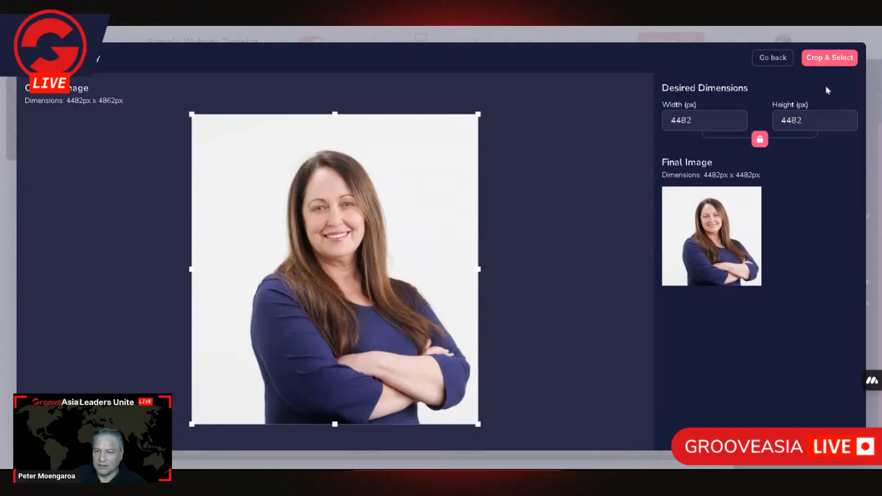
Step: Set the portrait's width to 25 px with locked proportions and use the cropped image
{"action": "double_click", "coordinate": [681, 120]}
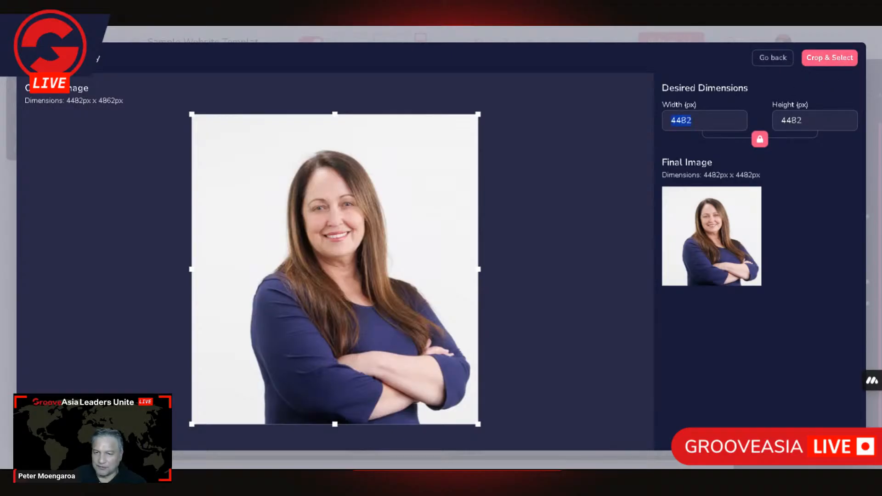
{"action": "type", "text": "25"}
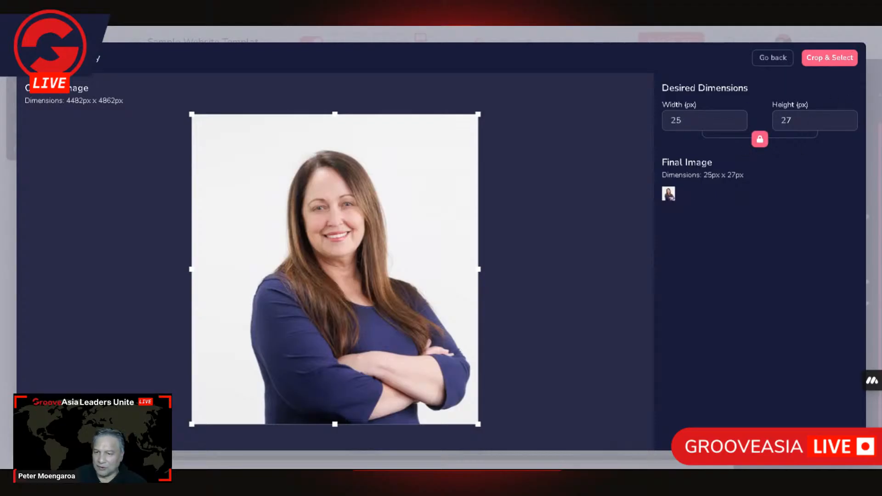
{"action": "left_click", "coordinate": [830, 56]}
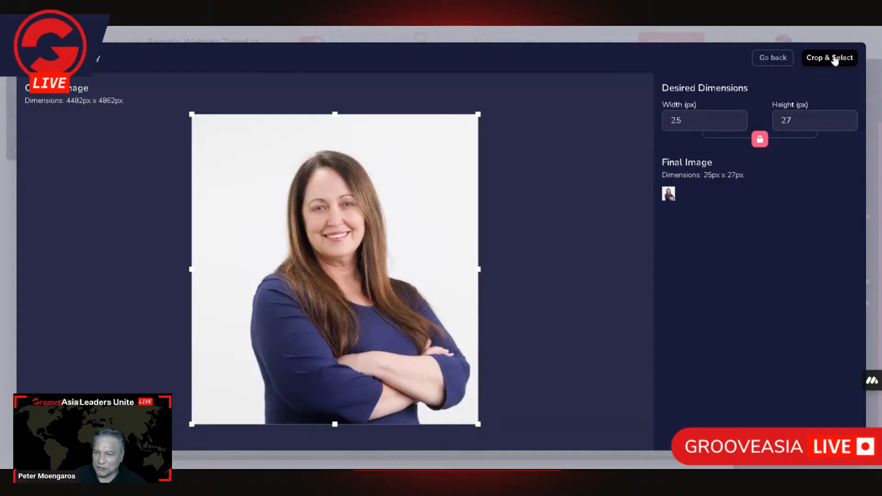
{"action": "left_click", "coordinate": [490, 297]}
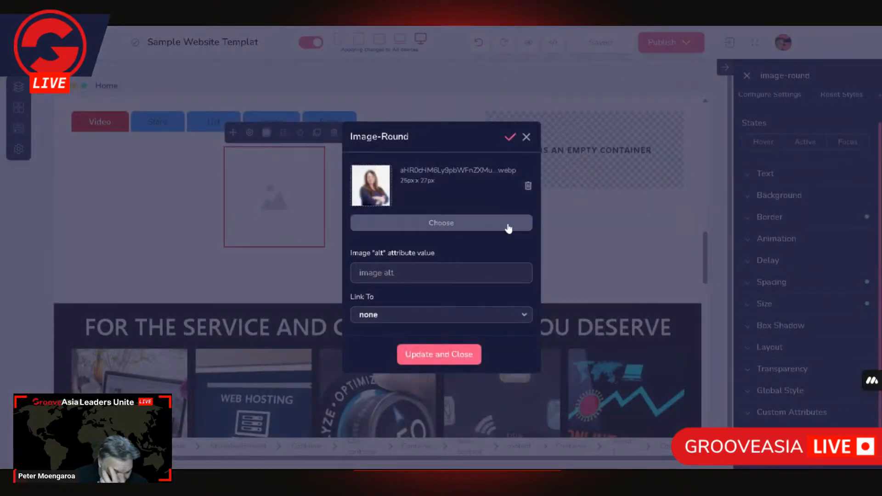
Step: Reopen the same library portrait, trim its top edge to about 4482 × 4489 px, and apply the crop to the round image
{"action": "left_click", "coordinate": [461, 222]}
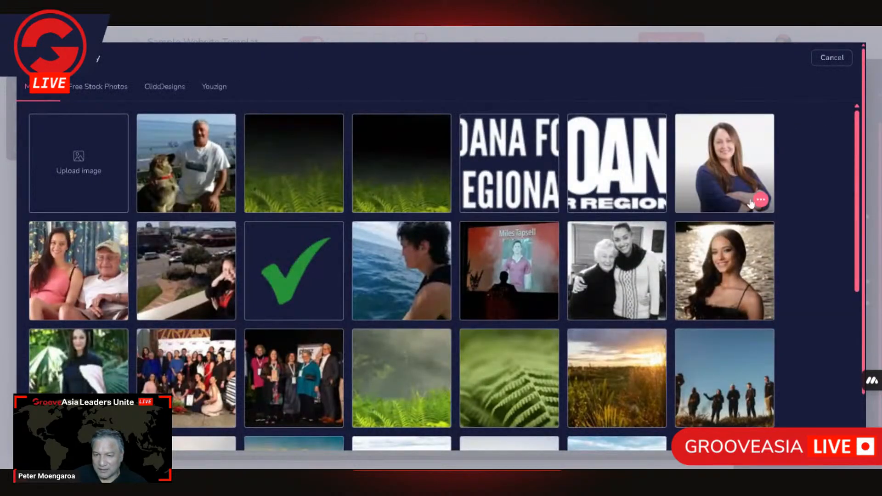
{"action": "left_click", "coordinate": [760, 202]}
{"action": "left_click", "coordinate": [761, 161]}
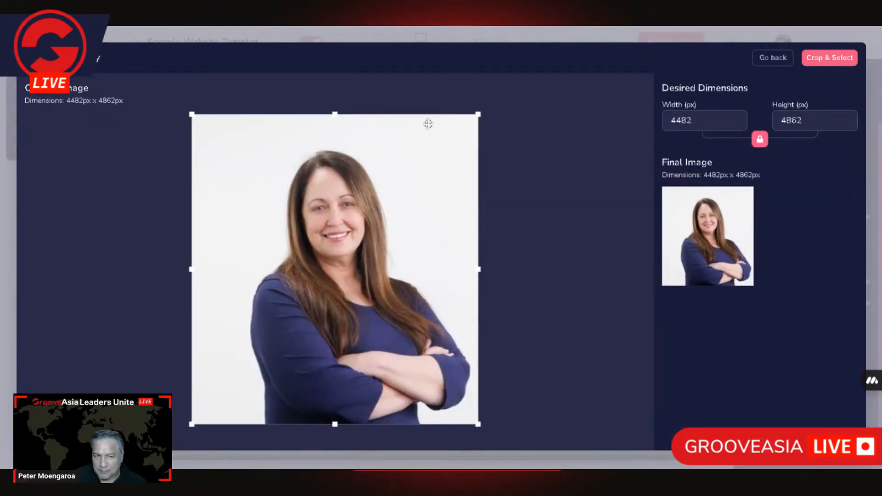
{"action": "left_click_drag", "start_coordinate": [335, 114], "coordinate": [336, 146]}
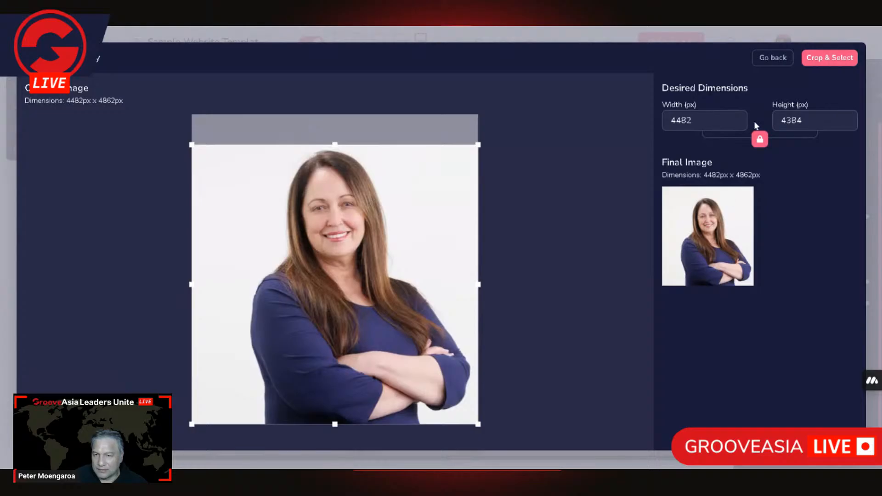
{"action": "left_click_drag", "start_coordinate": [338, 143], "coordinate": [339, 135]}
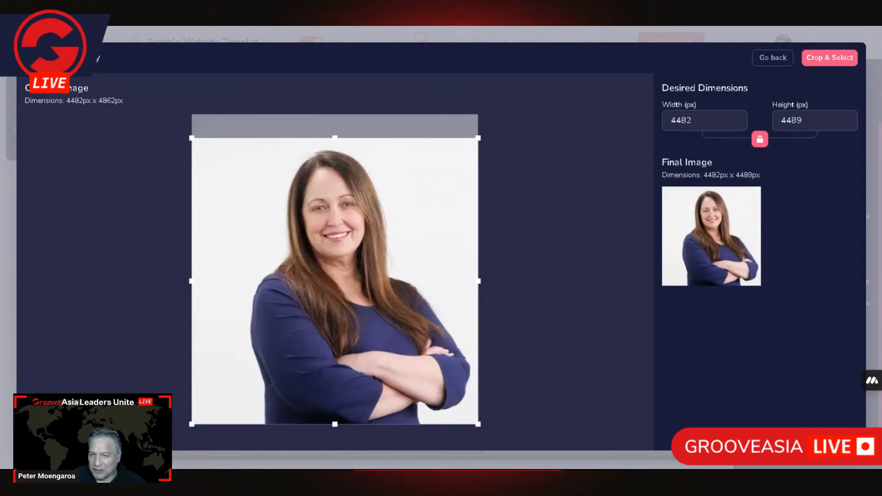
{"action": "left_click", "coordinate": [847, 59]}
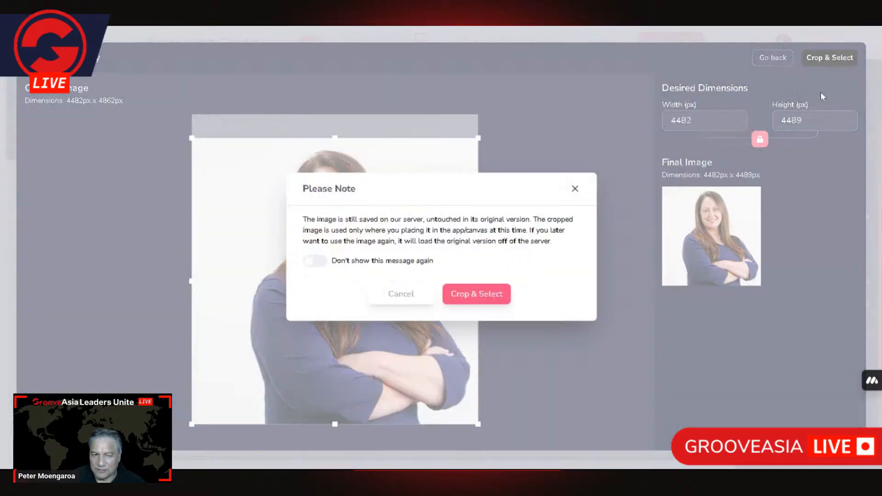
{"action": "left_click", "coordinate": [475, 297]}
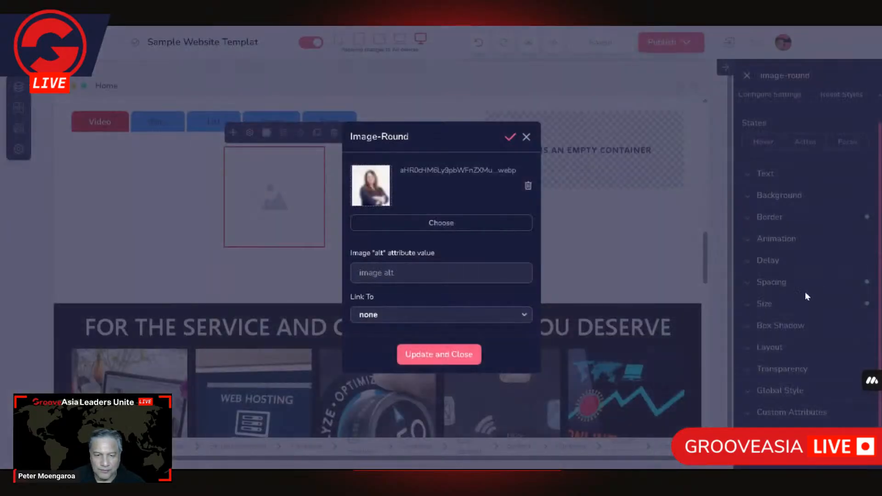
{"action": "left_click", "coordinate": [448, 359]}
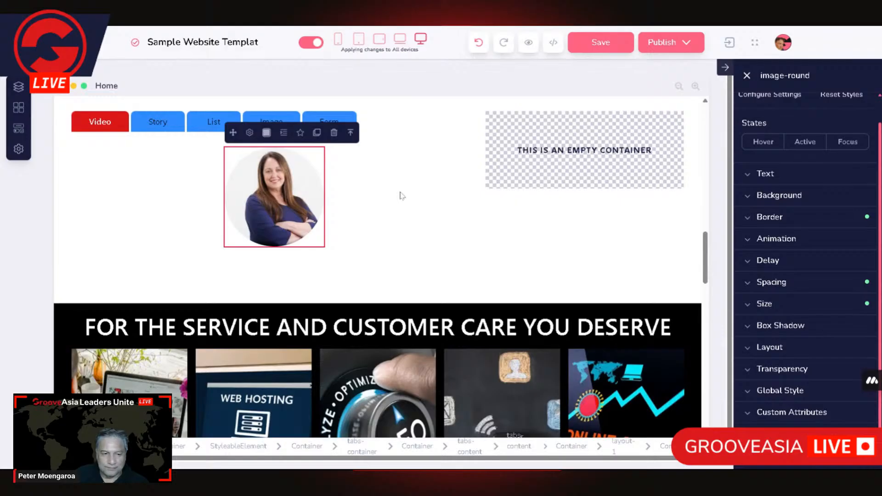
Step: Set the primary alignment of the portrait's container to start so the round image sits at its left edge
{"action": "left_click", "coordinate": [403, 197]}
{"action": "left_click", "coordinate": [310, 211]}
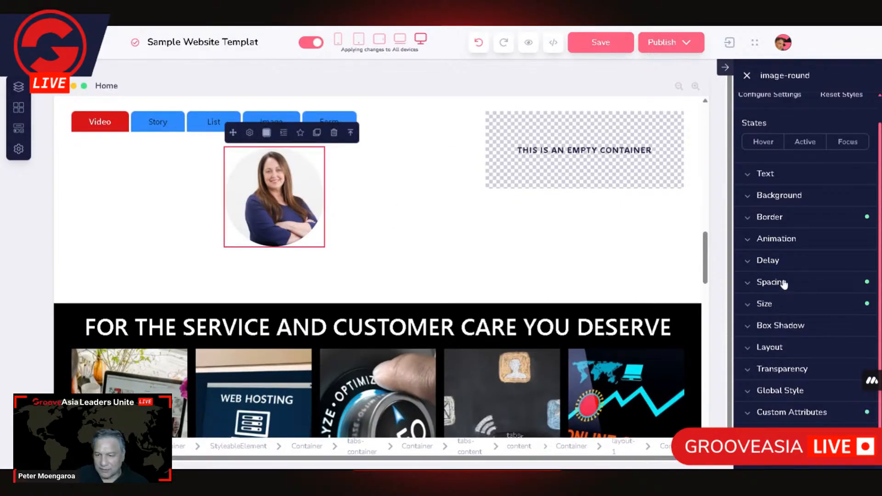
{"action": "left_click", "coordinate": [392, 207]}
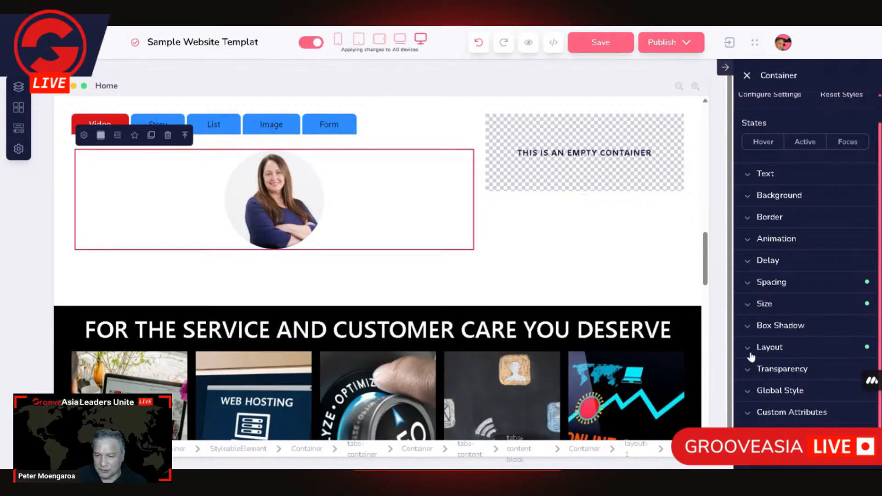
{"action": "left_click", "coordinate": [777, 348]}
{"action": "scroll", "coordinate": [763, 317], "scroll_direction": "down", "scroll_amount": 3}
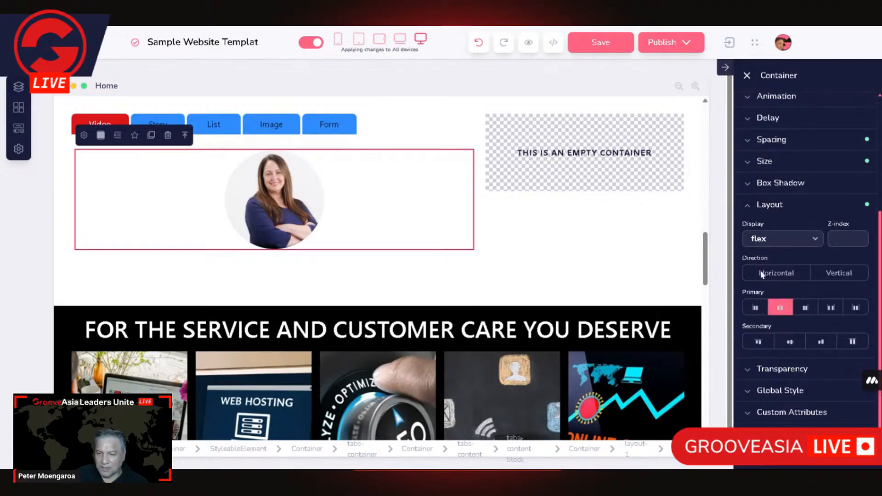
{"action": "left_click", "coordinate": [756, 308]}
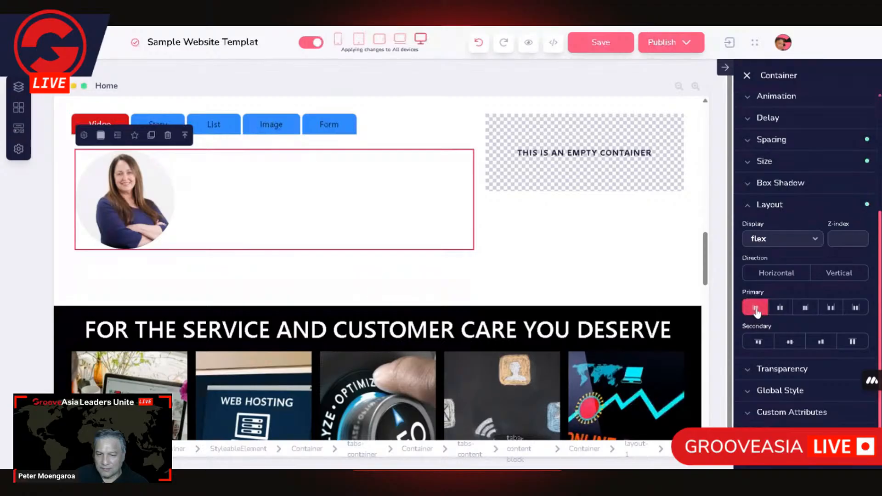
Step: Insert a 2 Columns layout directly below the round portrait in the tabbed section
{"action": "left_click", "coordinate": [241, 271]}
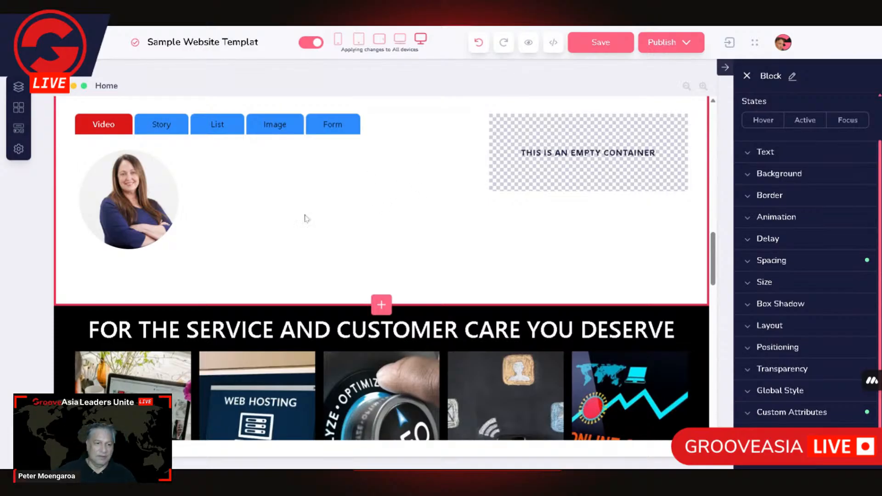
{"action": "left_click", "coordinate": [197, 217]}
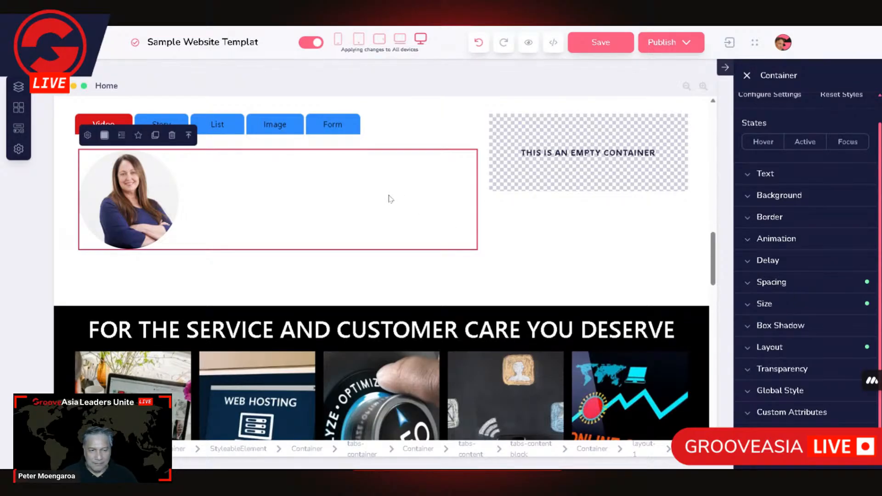
{"action": "left_click", "coordinate": [18, 131]}
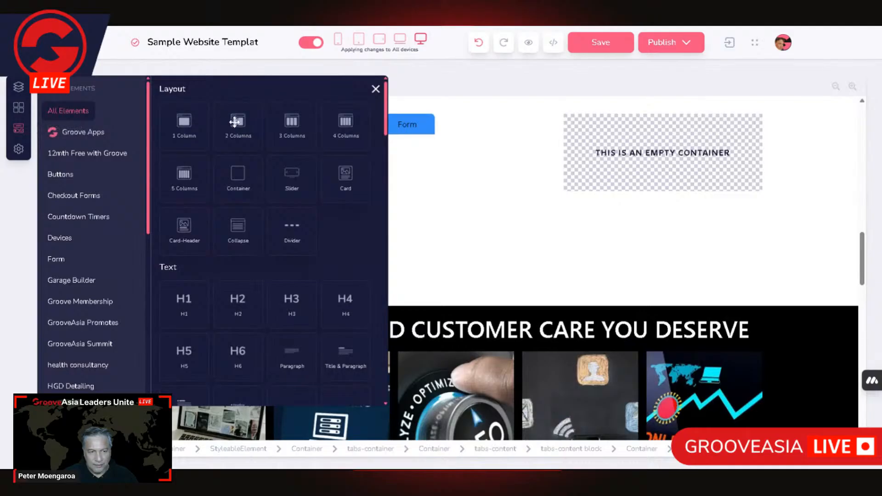
{"action": "left_click_drag", "start_coordinate": [236, 122], "coordinate": [339, 157]}
{"action": "left_click_drag", "start_coordinate": [334, 135], "coordinate": [474, 271]}
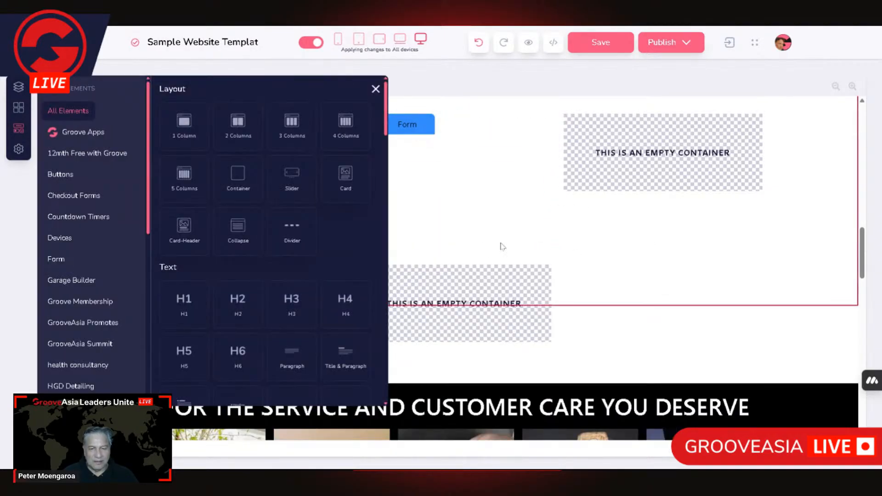
{"action": "left_click", "coordinate": [443, 110]}
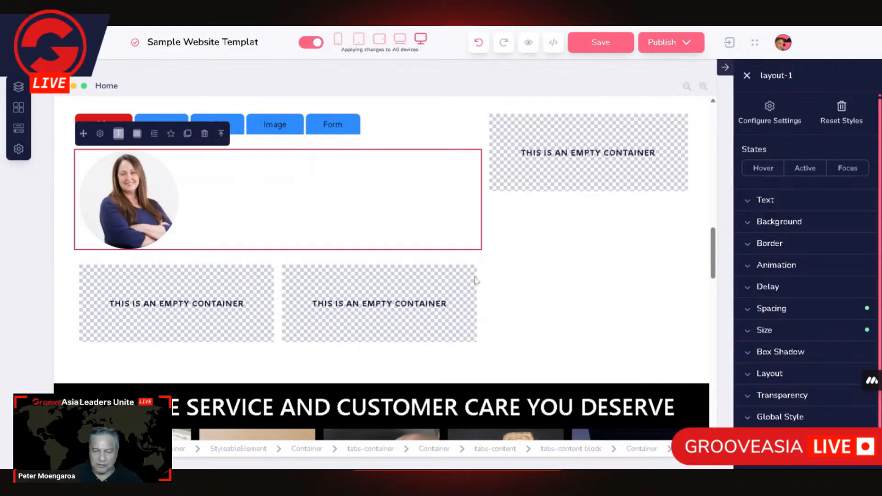
Step: Move the round portrait into the left column of the new layout and delete the emptied container above it
{"action": "left_click", "coordinate": [134, 203]}
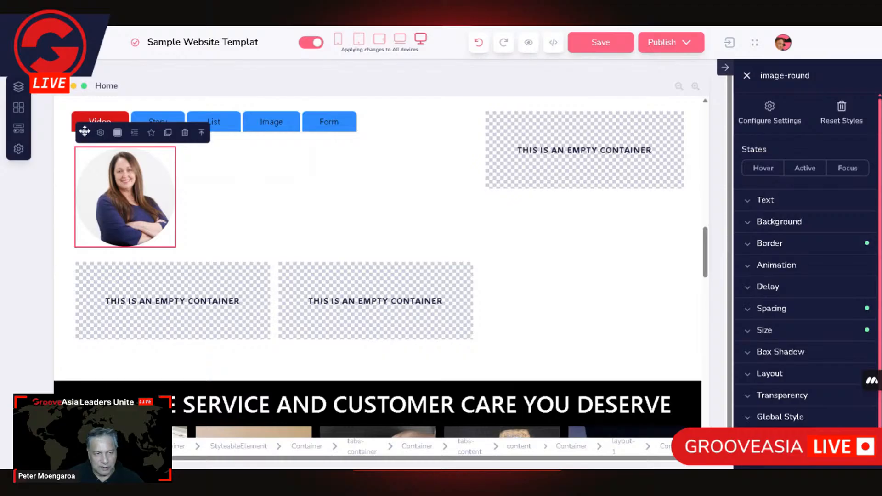
{"action": "left_click_drag", "start_coordinate": [84, 131], "coordinate": [221, 288]}
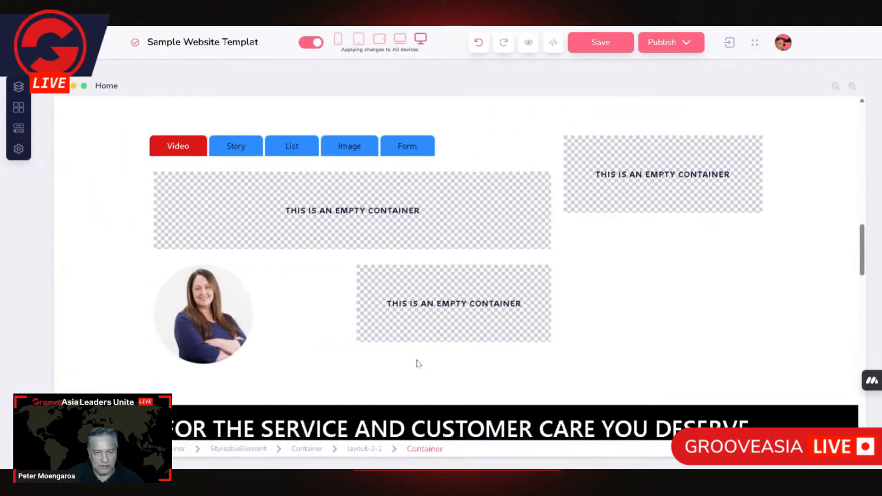
{"action": "left_click", "coordinate": [237, 219]}
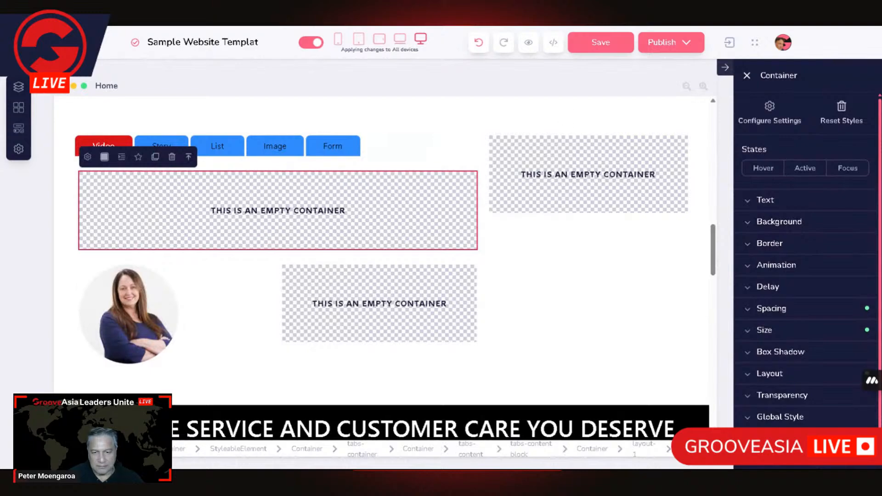
{"action": "left_click", "coordinate": [172, 157]}
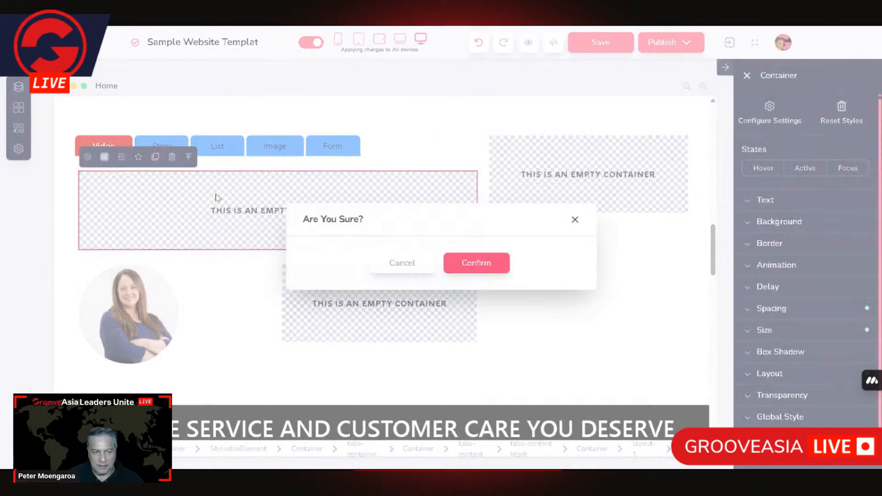
{"action": "left_click", "coordinate": [469, 264]}
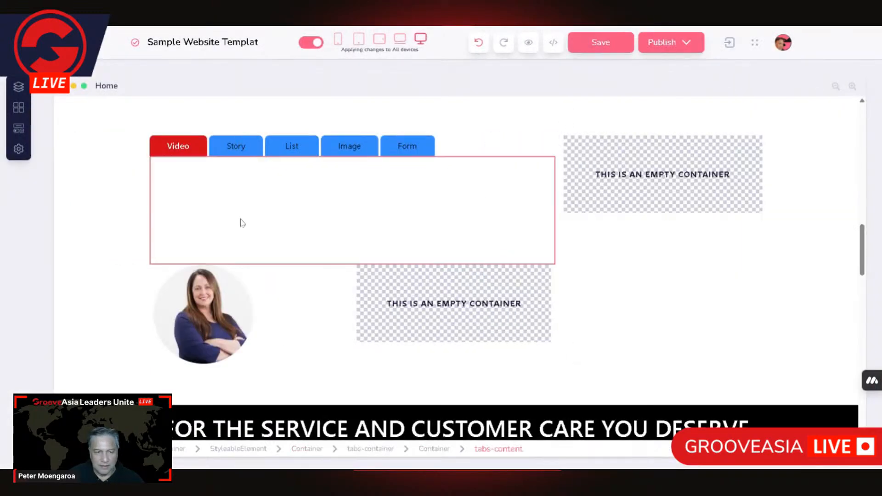
Step: Move the whole two-column layout holding the portrait into the content area directly beneath the tabs
{"action": "left_click", "coordinate": [232, 239]}
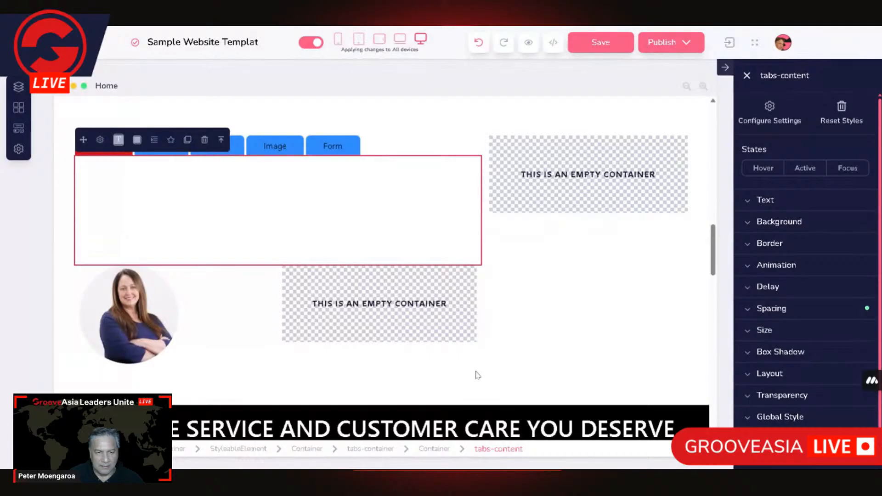
{"action": "left_click", "coordinate": [145, 312]}
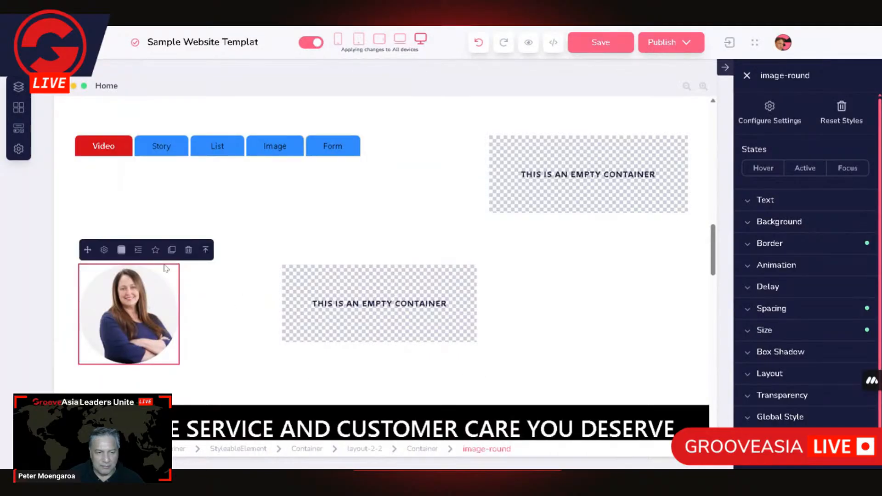
{"action": "left_click", "coordinate": [213, 249]}
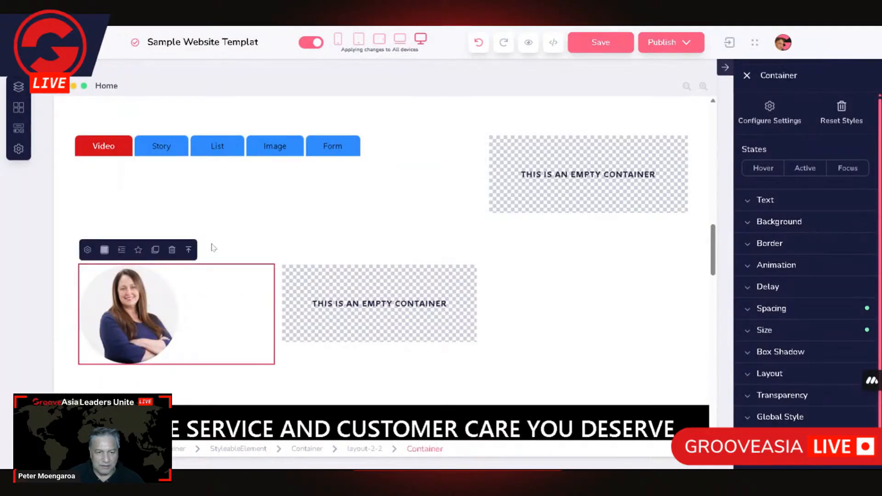
{"action": "left_click", "coordinate": [189, 249]}
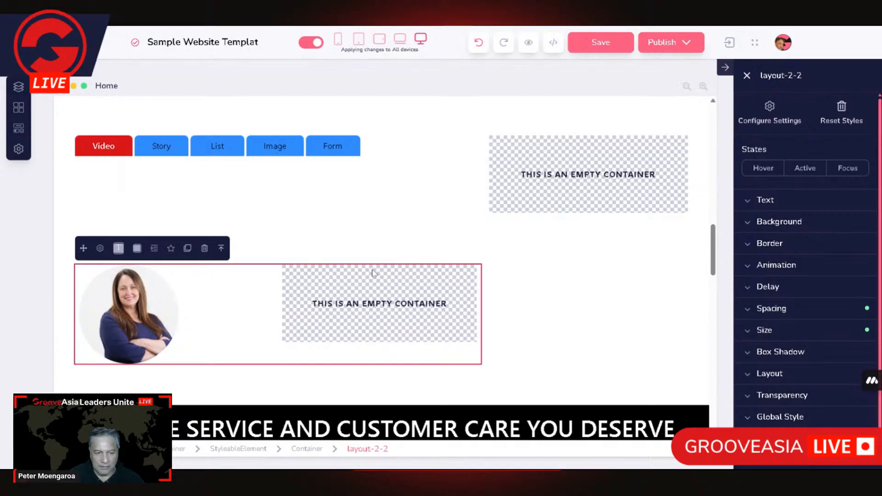
{"action": "left_click_drag", "start_coordinate": [84, 249], "coordinate": [301, 230]}
{"action": "left_click_drag", "start_coordinate": [275, 197], "coordinate": [269, 230]}
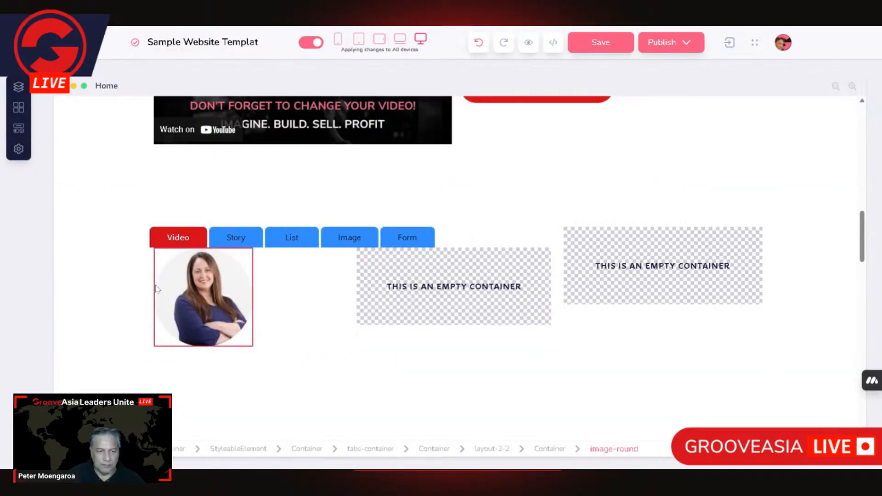
Step: Set the top and bottom padding of the two-column layout holding the portrait to 30
{"action": "left_click", "coordinate": [204, 298]}
{"action": "left_click", "coordinate": [206, 234]}
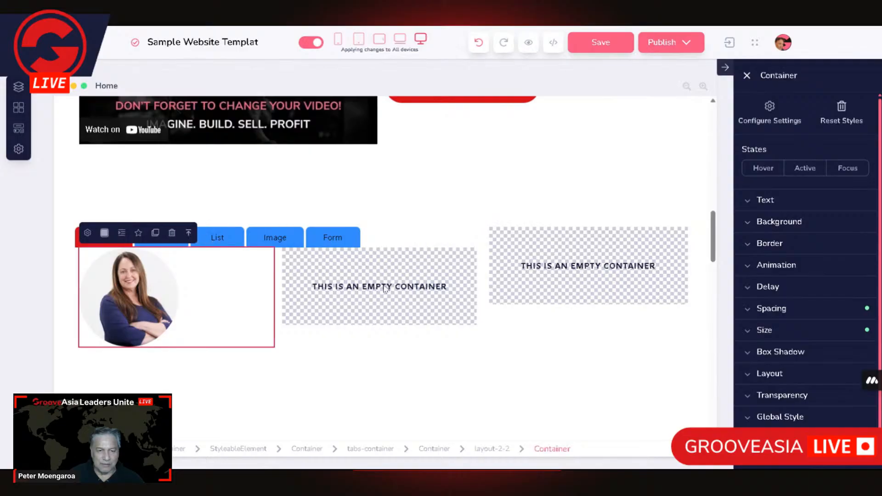
{"action": "left_click", "coordinate": [188, 233]}
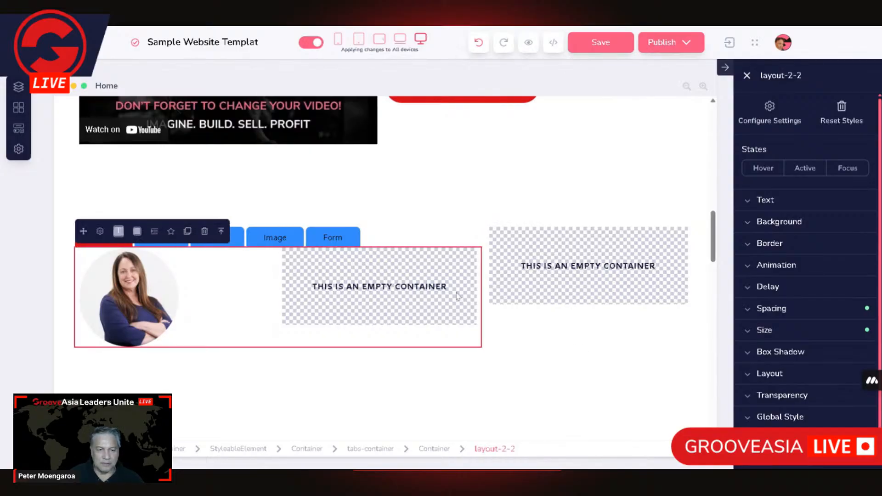
{"action": "left_click", "coordinate": [774, 310]}
{"action": "left_click", "coordinate": [807, 395]}
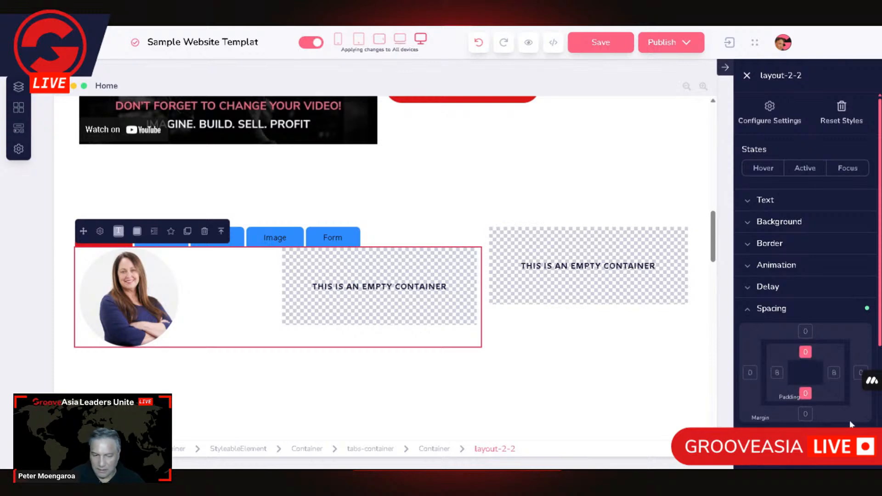
{"action": "type", "text": "3"}
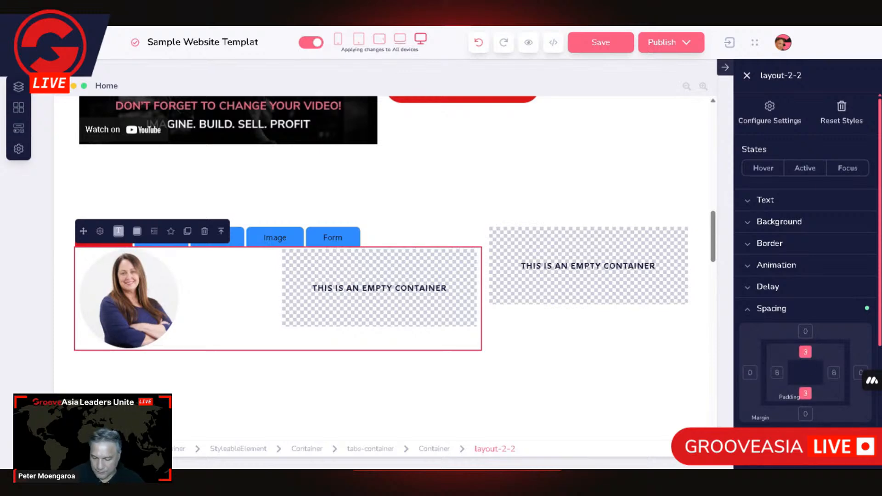
{"action": "type", "text": "0"}
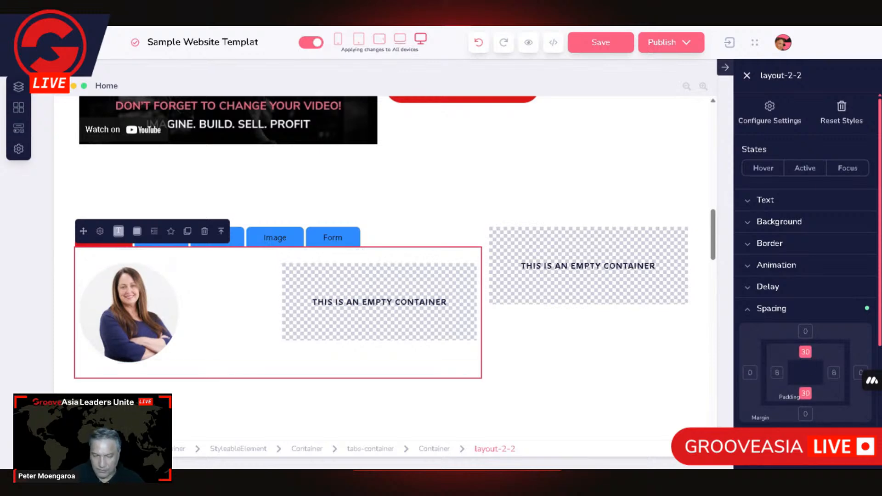
Step: Center the round portrait within the left column container on both the primary and secondary layout axes
{"action": "left_click", "coordinate": [194, 271]}
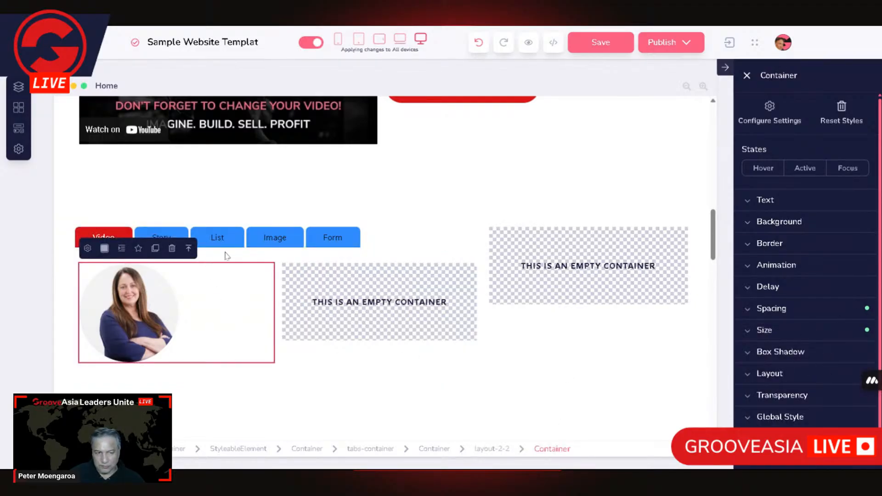
{"action": "left_click", "coordinate": [189, 249]}
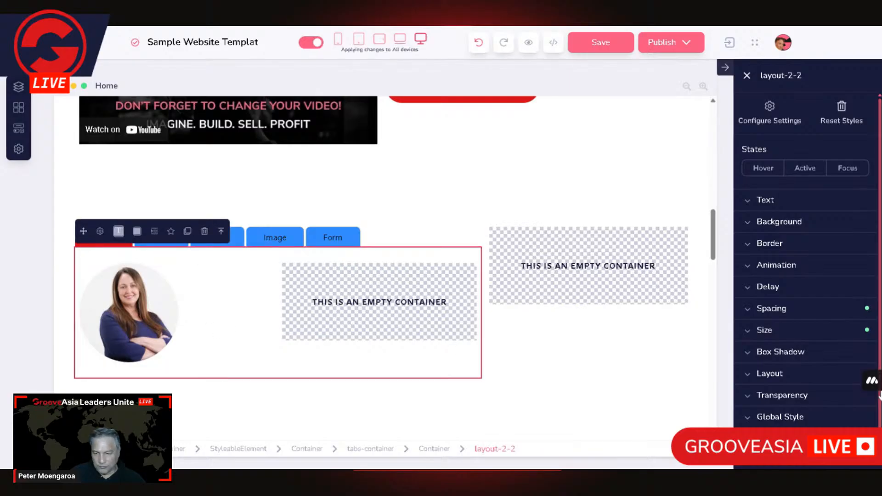
{"action": "left_click", "coordinate": [777, 373]}
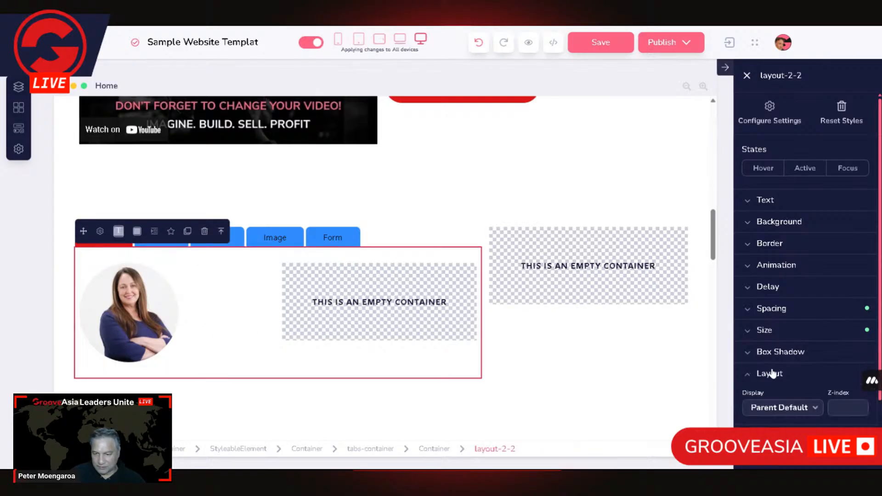
{"action": "left_click", "coordinate": [196, 253]}
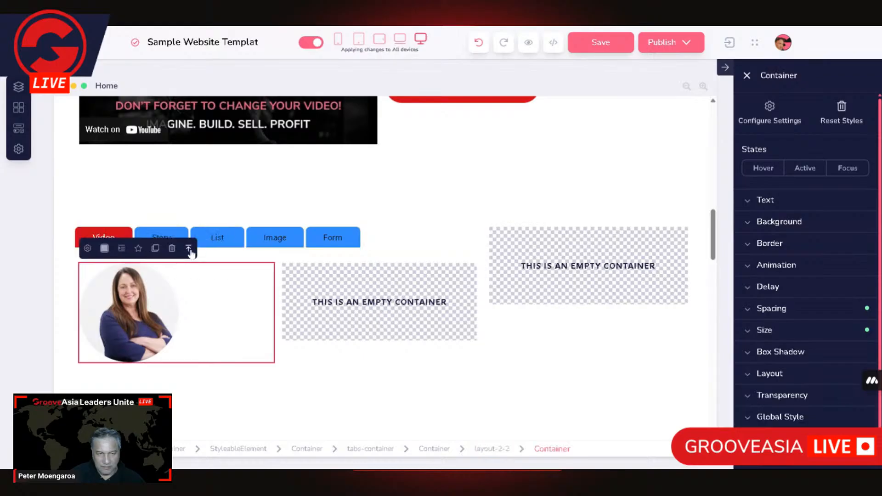
{"action": "left_click", "coordinate": [775, 373]}
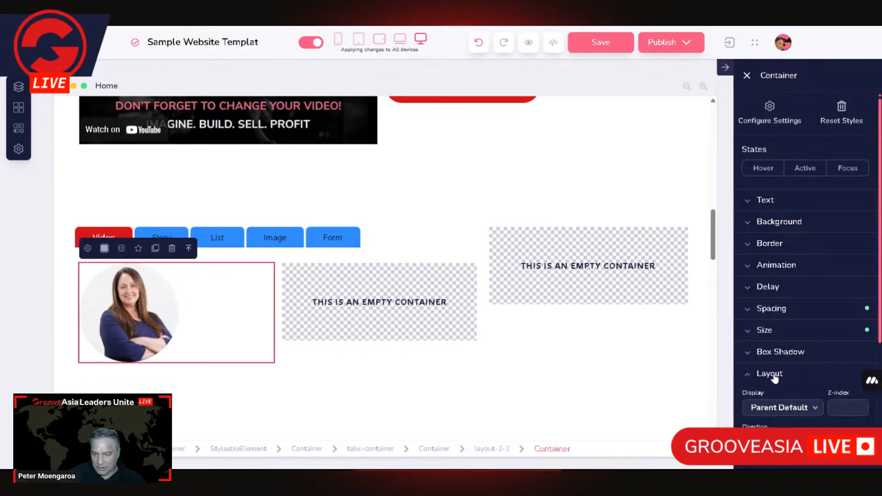
{"action": "scroll", "coordinate": [799, 381], "scroll_direction": "down", "scroll_amount": 1}
{"action": "scroll", "coordinate": [800, 380], "scroll_direction": "down", "scroll_amount": 2}
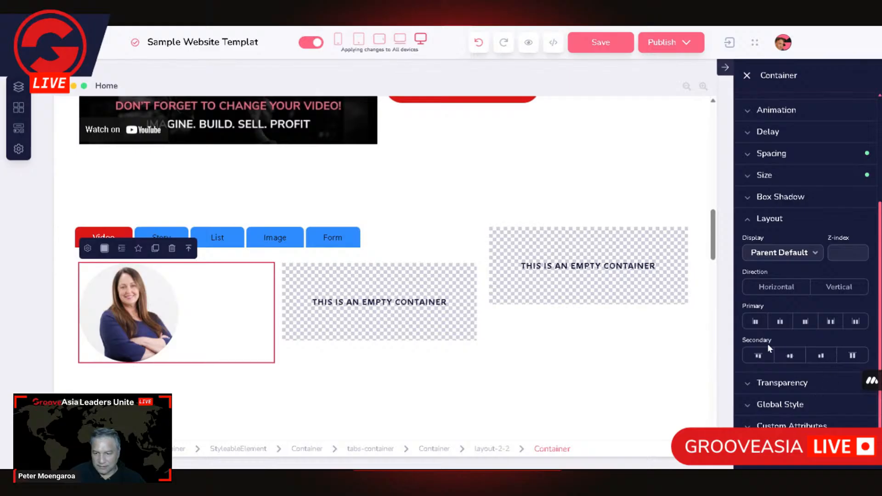
{"action": "left_click", "coordinate": [795, 361]}
{"action": "left_click", "coordinate": [791, 360]}
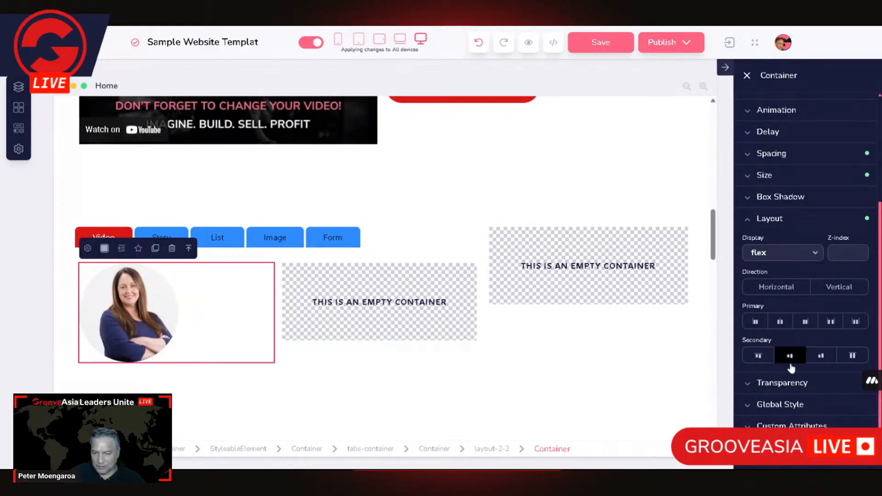
{"action": "left_click", "coordinate": [785, 324]}
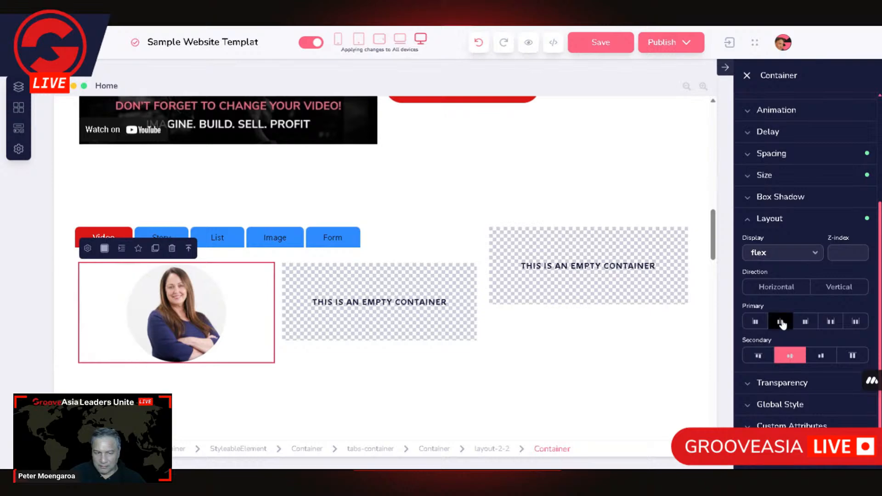
Step: Insert a Title & Paragraph element into the empty right column beside the round portrait
{"action": "left_click", "coordinate": [422, 314]}
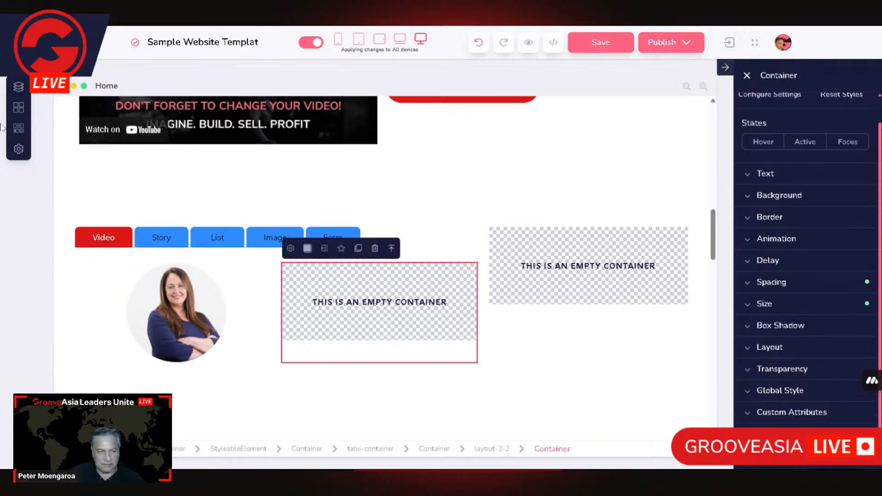
{"action": "left_click", "coordinate": [18, 128]}
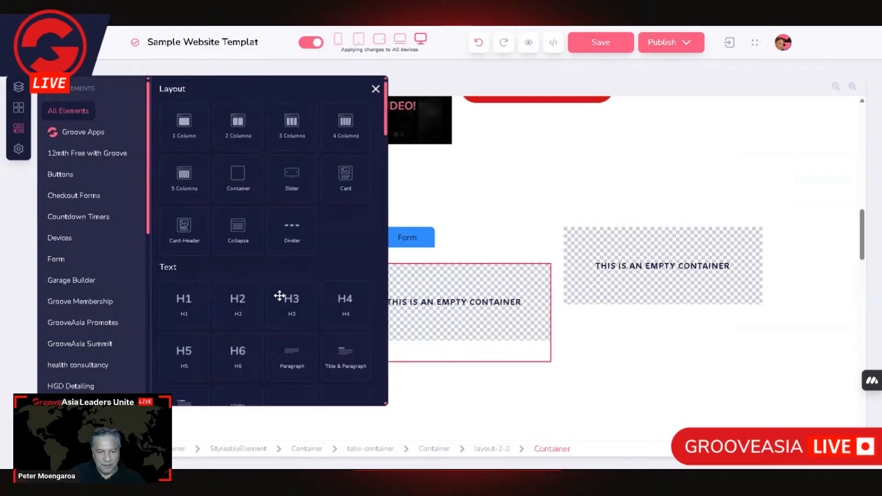
{"action": "scroll", "coordinate": [318, 248], "scroll_direction": "down", "scroll_amount": 1}
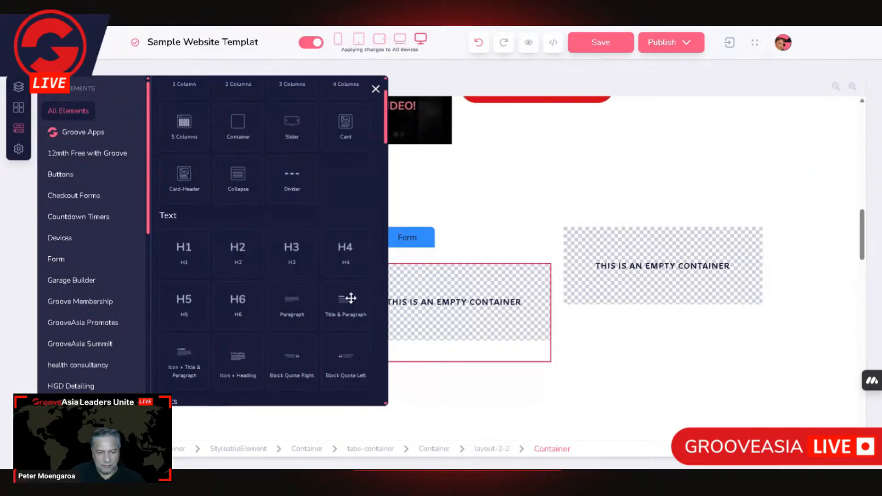
{"action": "left_click_drag", "start_coordinate": [351, 301], "coordinate": [485, 305]}
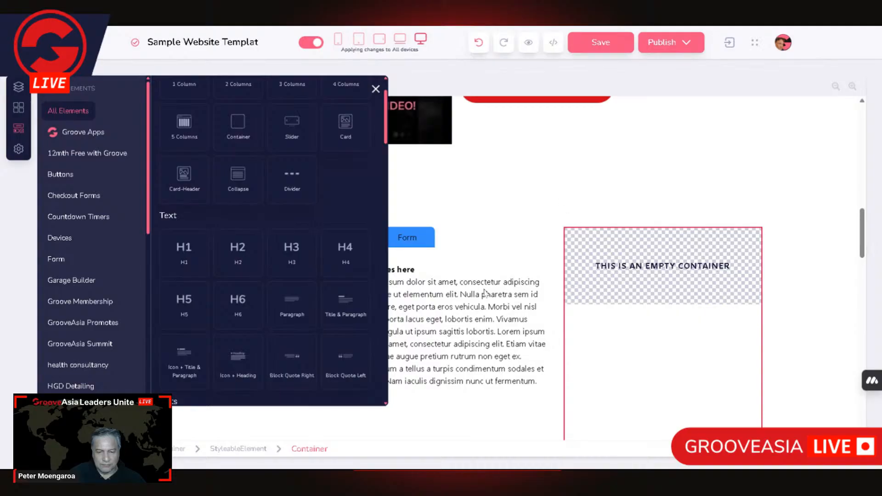
{"action": "left_click", "coordinate": [484, 295]}
{"action": "scroll", "coordinate": [486, 297], "scroll_direction": "down", "scroll_amount": 3}
{"action": "left_click", "coordinate": [479, 264]}
{"action": "scroll", "coordinate": [477, 266], "scroll_direction": "up", "scroll_amount": 3}
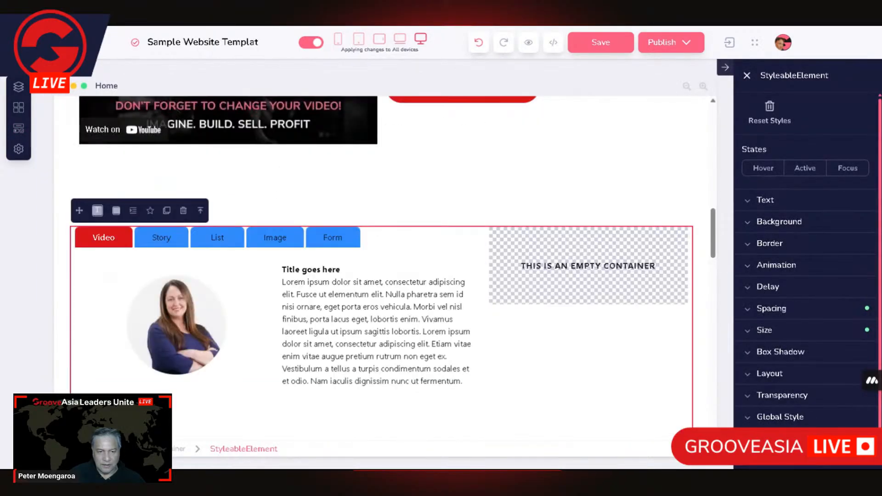
{"action": "left_click", "coordinate": [304, 294]}
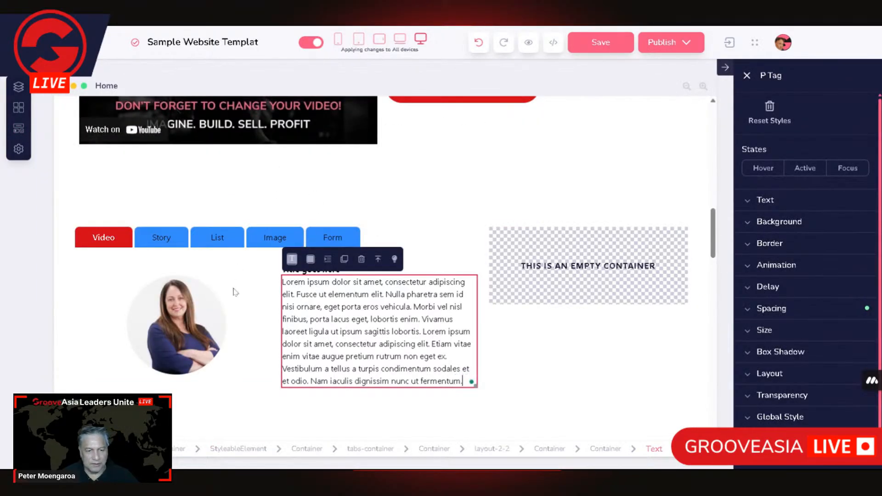
Step: Switch between the Form, Image, List, Story and Video tabs and examine which content each one shows around the two-column layout
{"action": "left_click", "coordinate": [338, 238]}
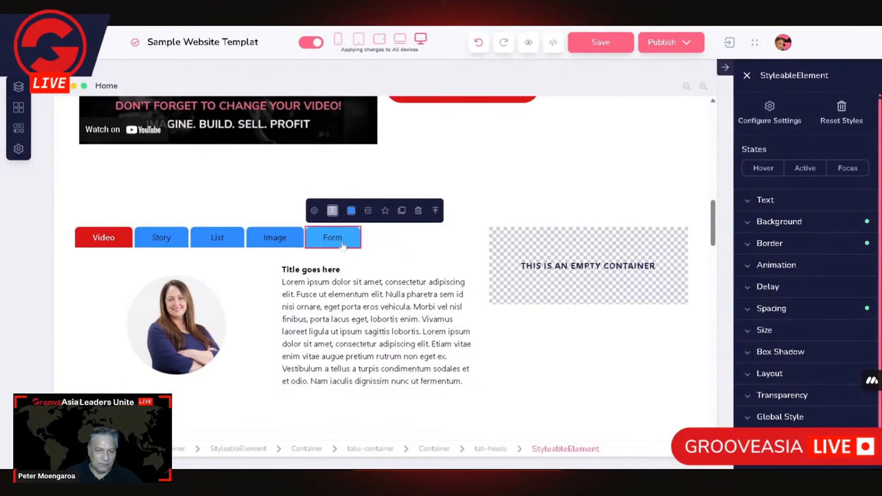
{"action": "left_click", "coordinate": [274, 244]}
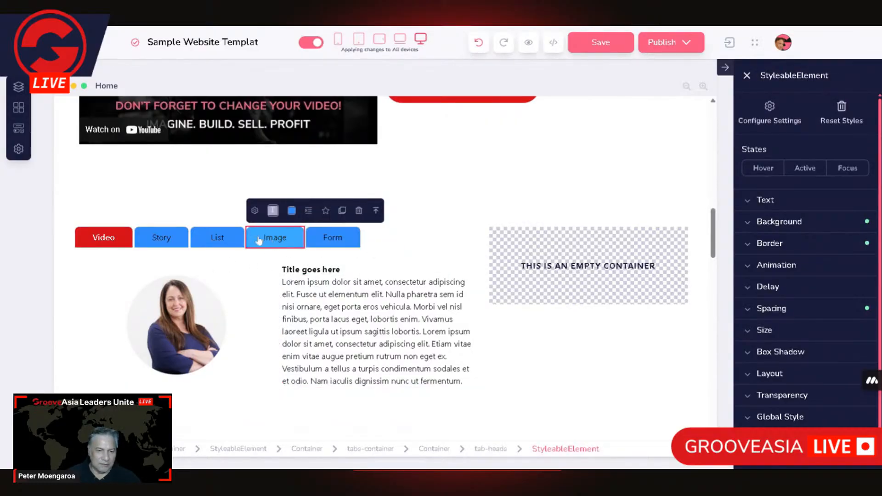
{"action": "left_click", "coordinate": [218, 239]}
{"action": "left_click", "coordinate": [394, 266]}
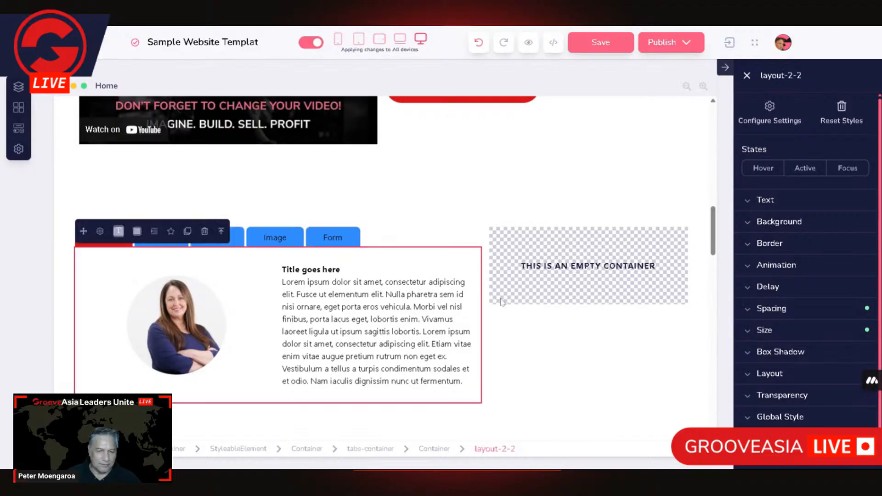
{"action": "left_click", "coordinate": [543, 332]}
{"action": "left_click", "coordinate": [334, 247]}
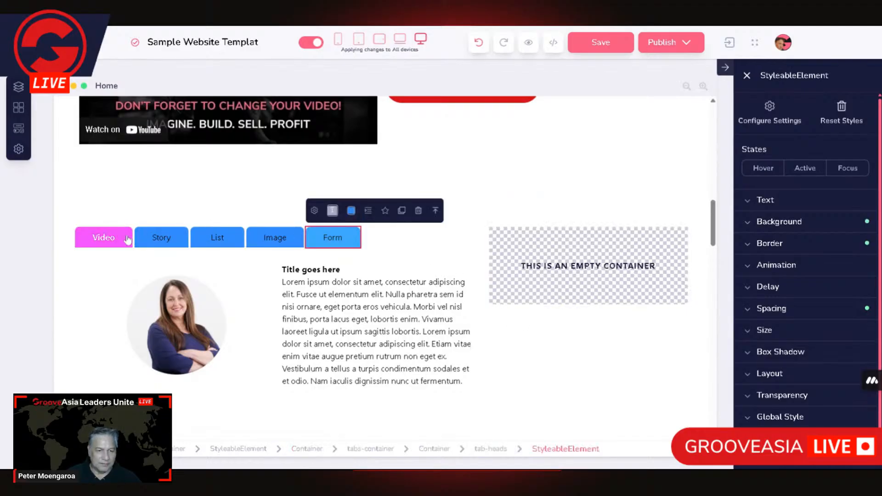
{"action": "left_click", "coordinate": [161, 240]}
{"action": "left_click", "coordinate": [108, 239]}
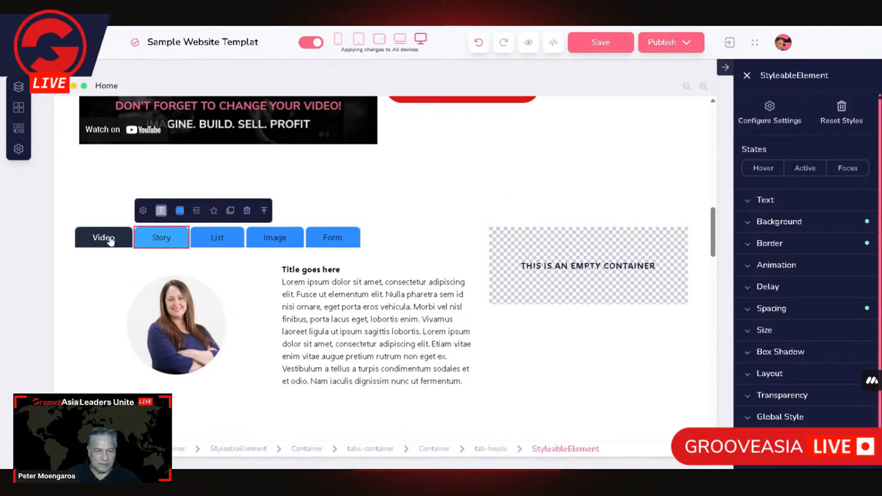
{"action": "scroll", "coordinate": [439, 315], "scroll_direction": "down", "scroll_amount": 5}
{"action": "scroll", "coordinate": [439, 315], "scroll_direction": "up", "scroll_amount": 4}
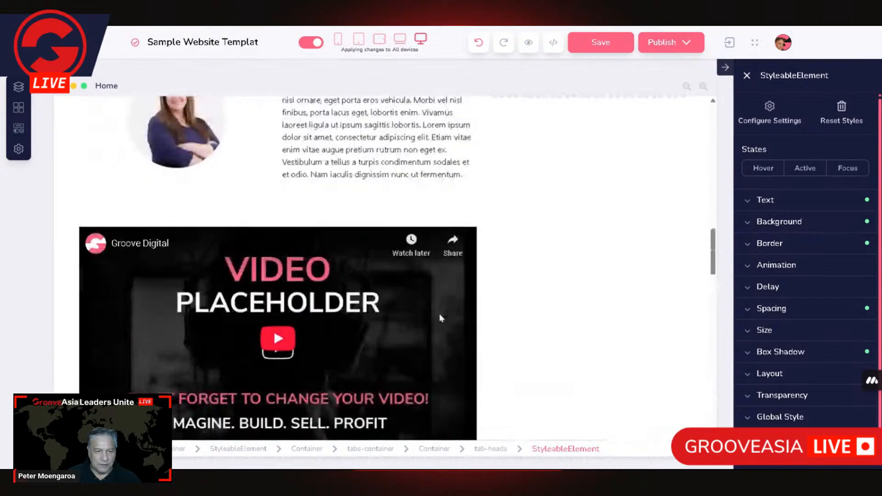
{"action": "left_click", "coordinate": [333, 278]}
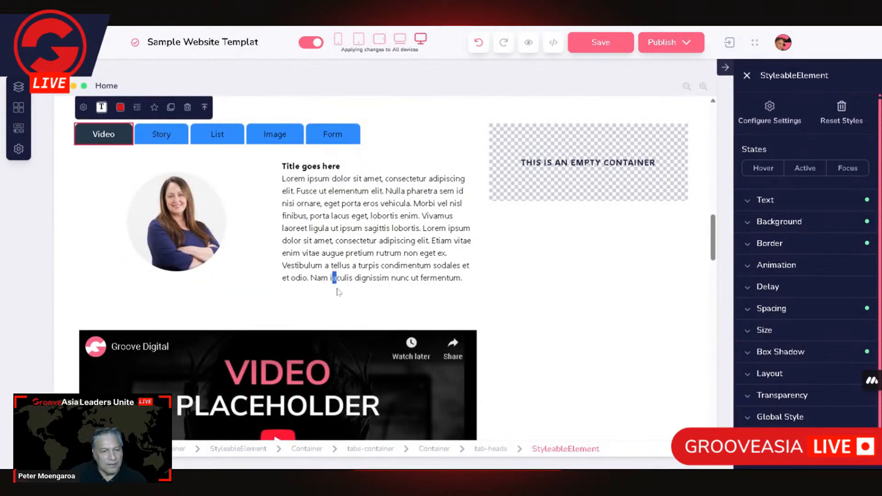
{"action": "scroll", "coordinate": [334, 396], "scroll_direction": "down", "scroll_amount": 5}
{"action": "scroll", "coordinate": [563, 313], "scroll_direction": "up", "scroll_amount": 3}
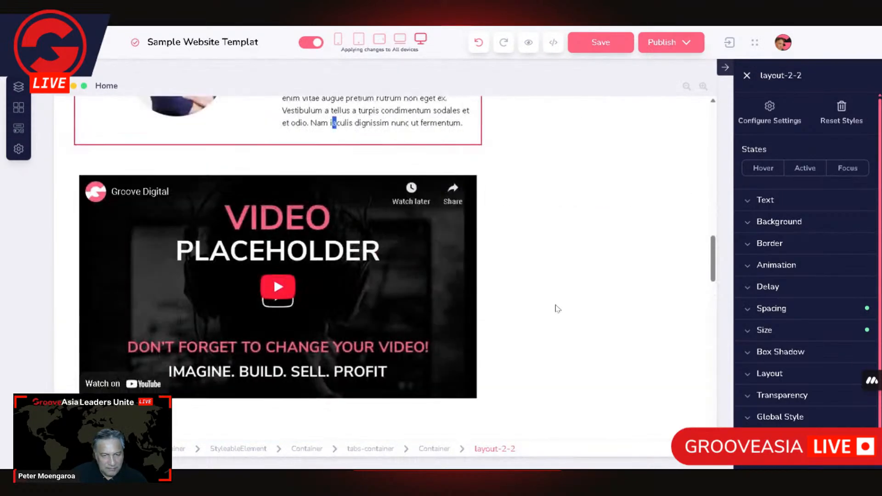
{"action": "scroll", "coordinate": [339, 150], "scroll_direction": "up", "scroll_amount": 2}
{"action": "left_click", "coordinate": [287, 137]}
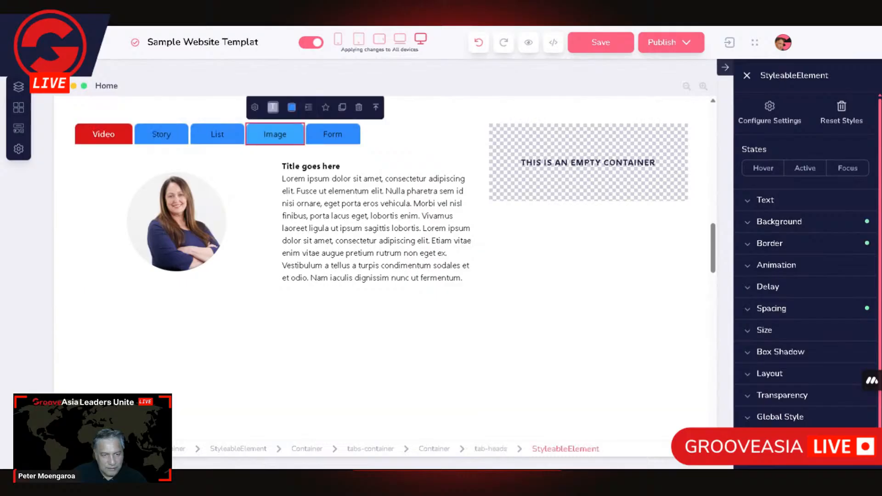
Step: Move the two-column layout with the portrait and text out of the tabs container to directly below it
{"action": "left_click", "coordinate": [103, 183]}
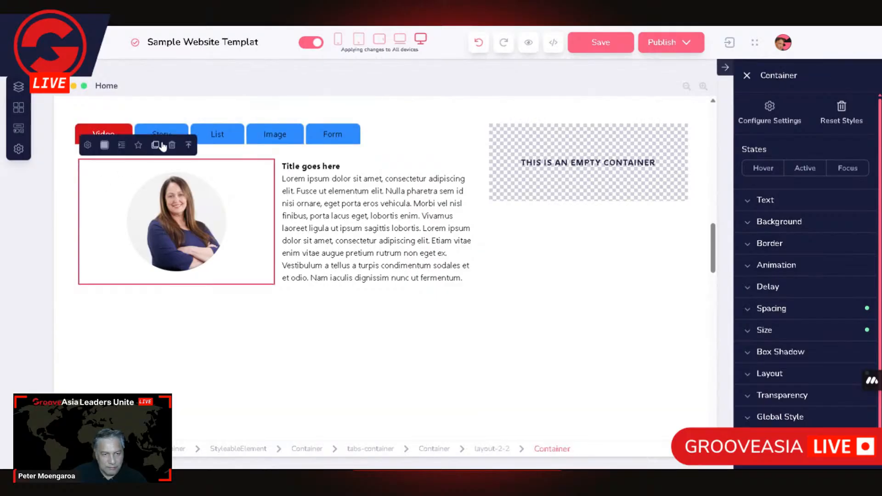
{"action": "left_click", "coordinate": [188, 145]}
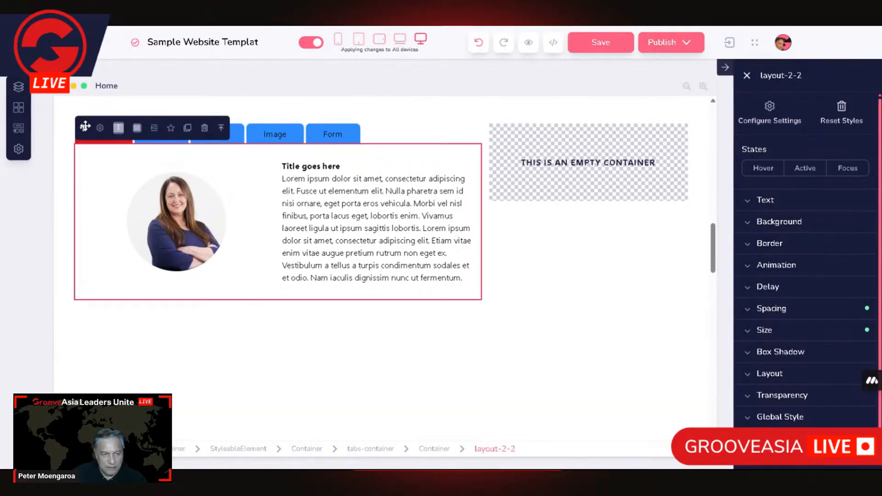
{"action": "left_click_drag", "start_coordinate": [85, 129], "coordinate": [351, 309]}
{"action": "scroll", "coordinate": [415, 305], "scroll_direction": "down", "scroll_amount": 5}
{"action": "scroll", "coordinate": [337, 202], "scroll_direction": "up", "scroll_amount": 3}
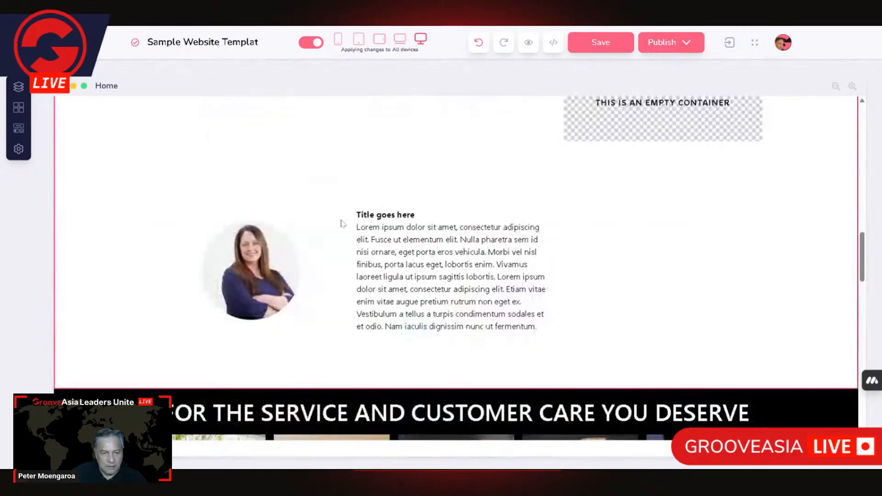
Step: Delete the tabs-content container directly beneath the tabs and confirm the deletion
{"action": "left_click", "coordinate": [542, 183]}
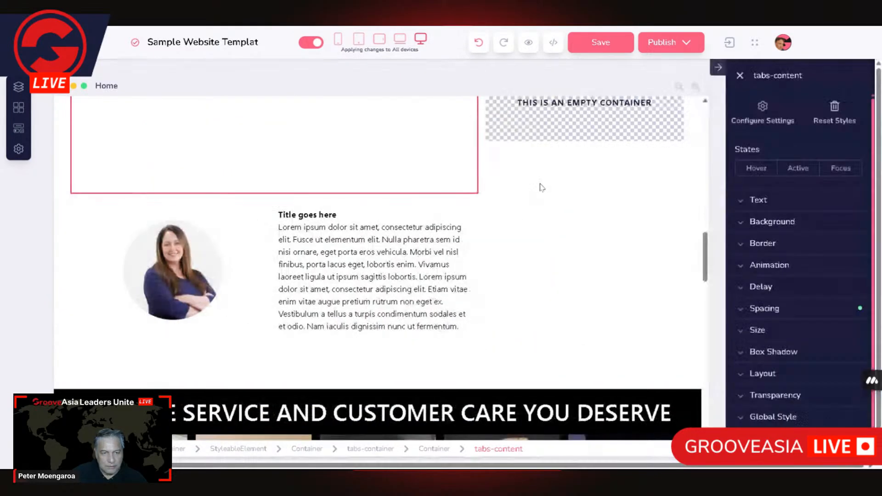
{"action": "scroll", "coordinate": [380, 250], "scroll_direction": "up", "scroll_amount": 2}
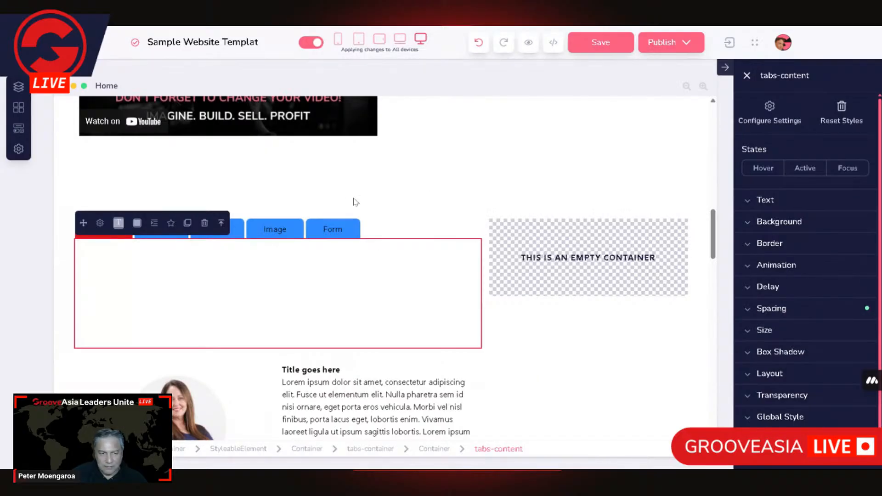
{"action": "left_click", "coordinate": [202, 229]}
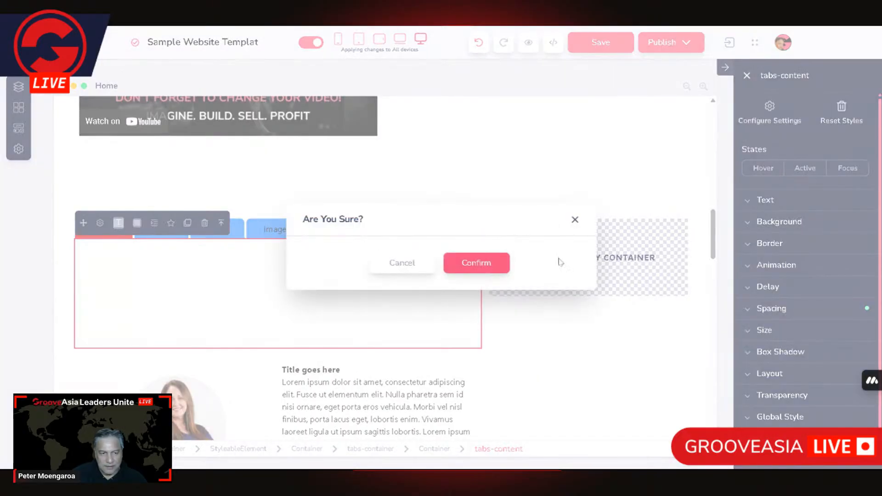
{"action": "left_click", "coordinate": [473, 262]}
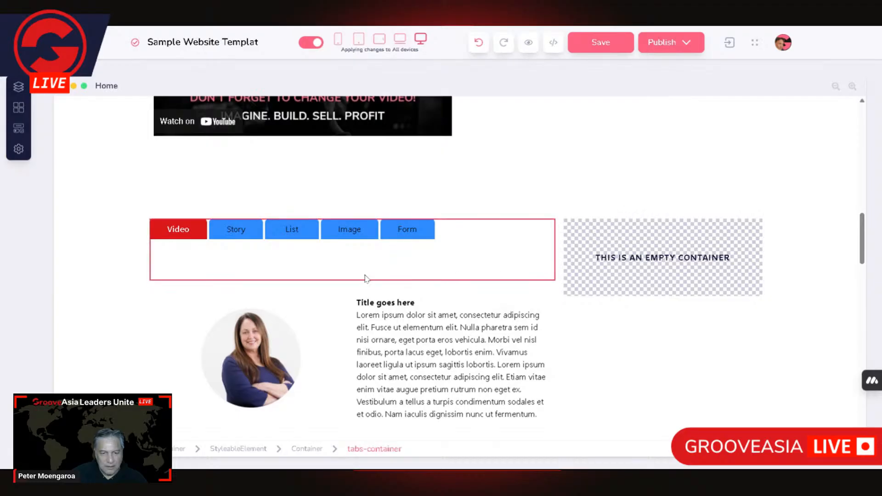
Step: Switch between the Story, Video and Image tabs and examine how the area beneath them responds without the tabs-content container
{"action": "left_click", "coordinate": [366, 278]}
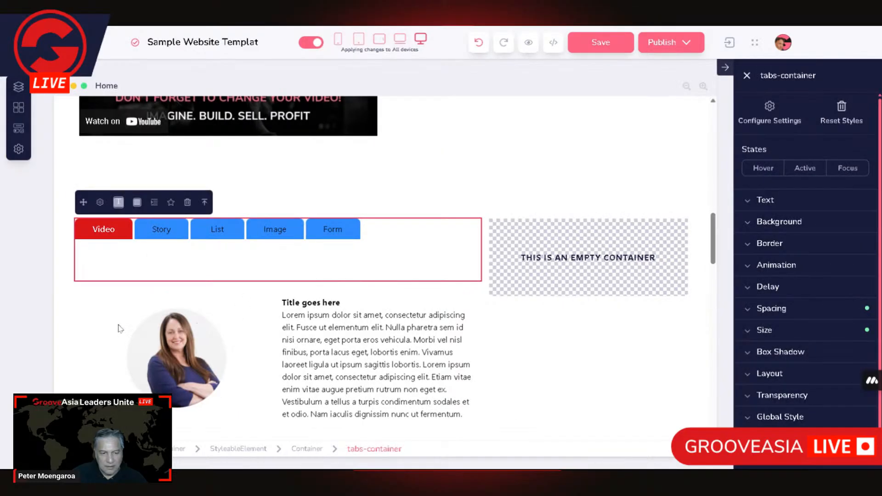
{"action": "left_click", "coordinate": [161, 327]}
{"action": "left_click", "coordinate": [190, 283]}
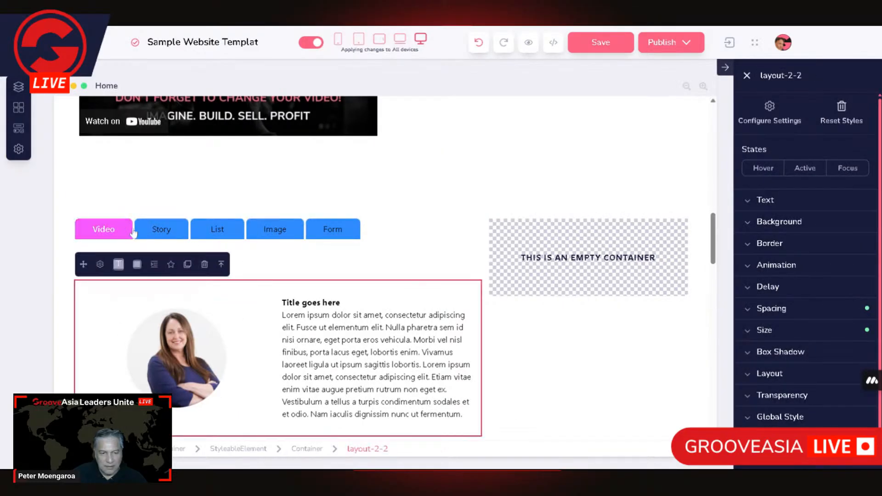
{"action": "left_click", "coordinate": [174, 236]}
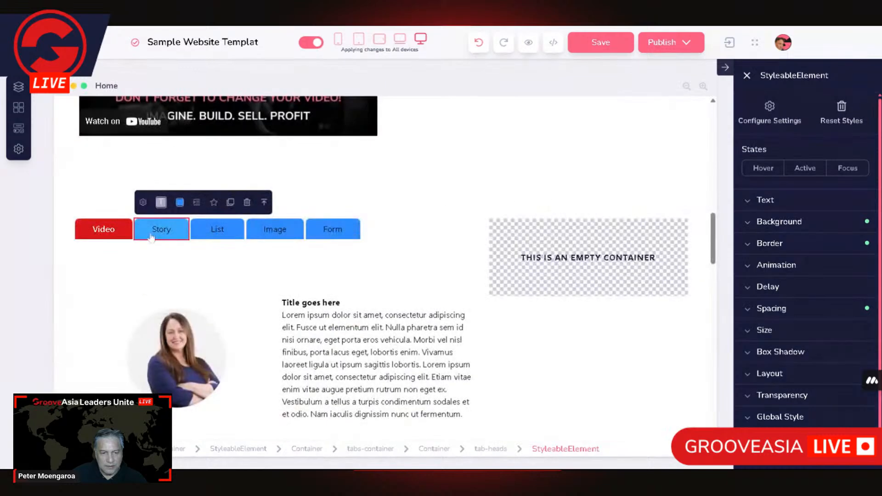
{"action": "left_click", "coordinate": [121, 233]}
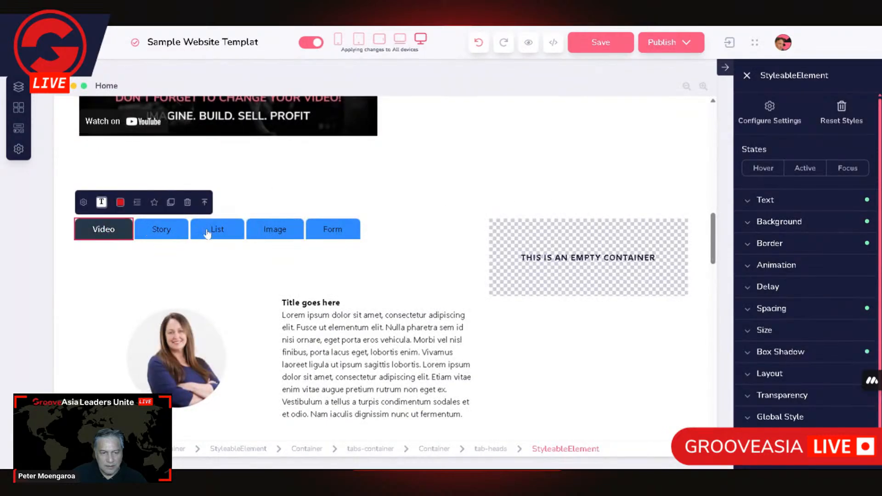
{"action": "scroll", "coordinate": [208, 234], "scroll_direction": "down", "scroll_amount": 3}
{"action": "scroll", "coordinate": [207, 234], "scroll_direction": "up", "scroll_amount": 1}
{"action": "left_click", "coordinate": [285, 133]}
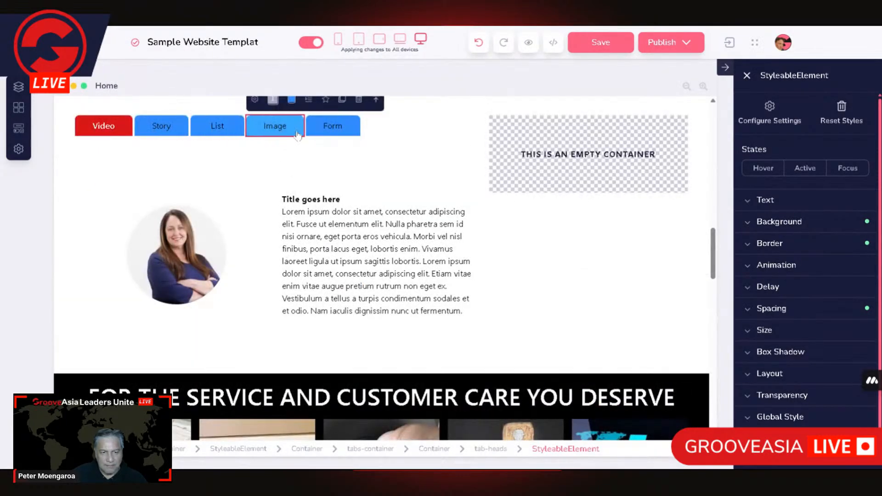
Step: Undo the deletion of the tabs-content container and check the Story, List and Image tabs' content
{"action": "left_click", "coordinate": [103, 129]}
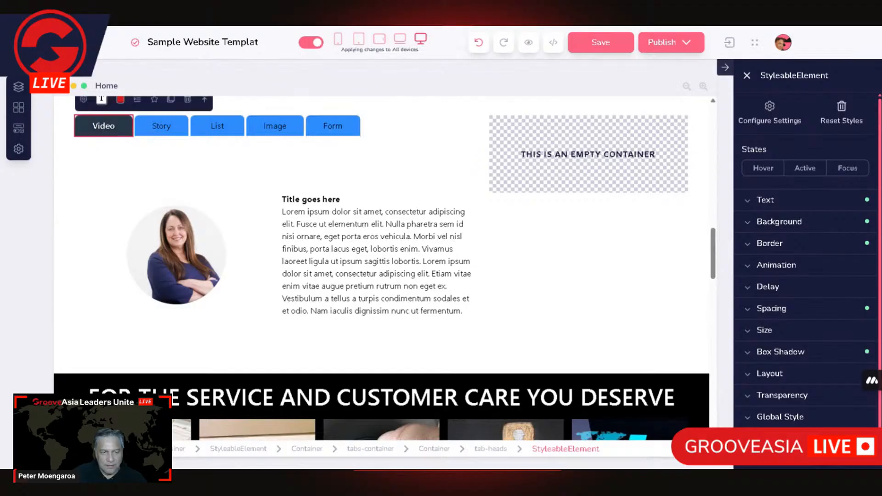
{"action": "left_click", "coordinate": [479, 42]}
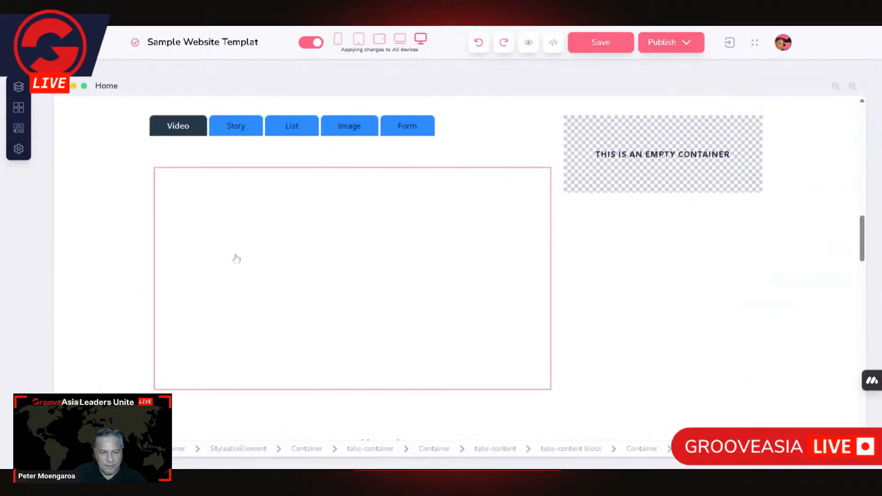
{"action": "left_click", "coordinate": [234, 126]}
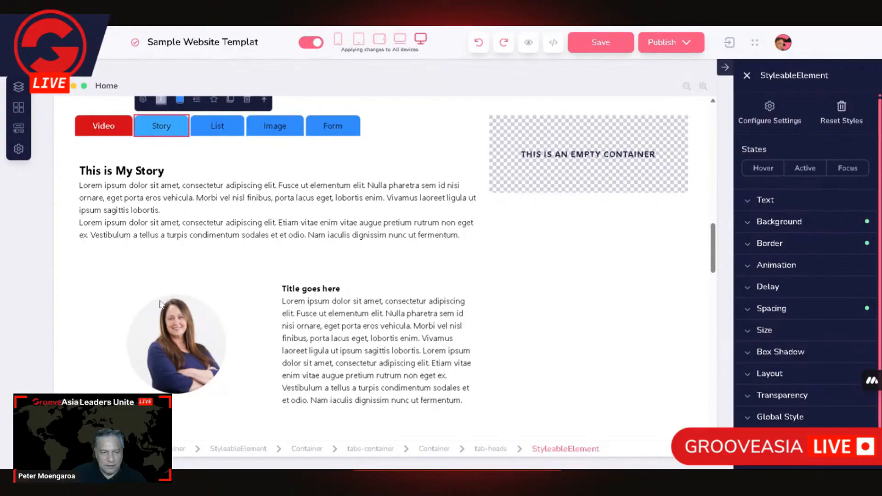
{"action": "left_click", "coordinate": [217, 125]}
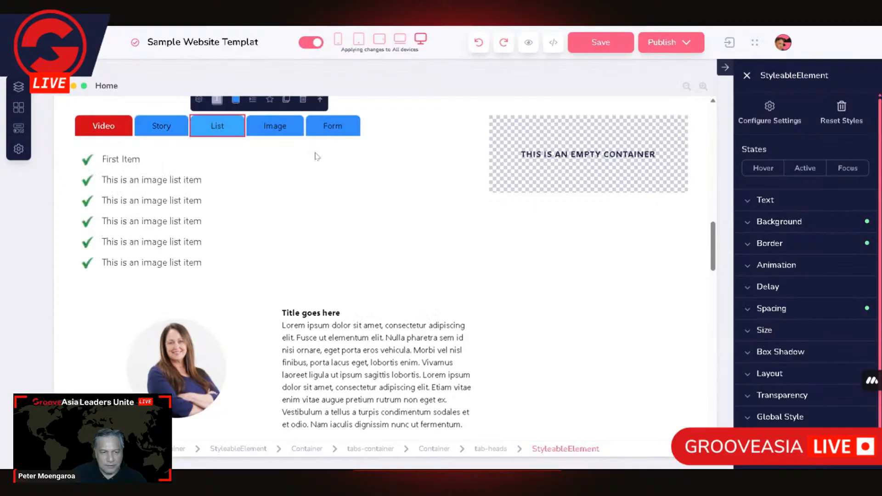
{"action": "left_click", "coordinate": [275, 126]}
{"action": "left_click", "coordinate": [291, 195]}
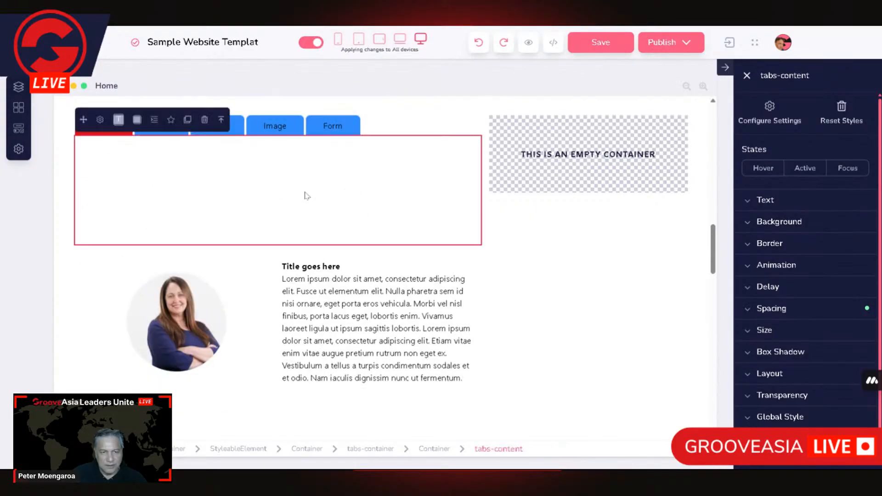
Step: Move the round portrait directly beneath the tab heads, and delete the two-column layout with the text block, confirming the deletion
{"action": "left_click", "coordinate": [157, 317]}
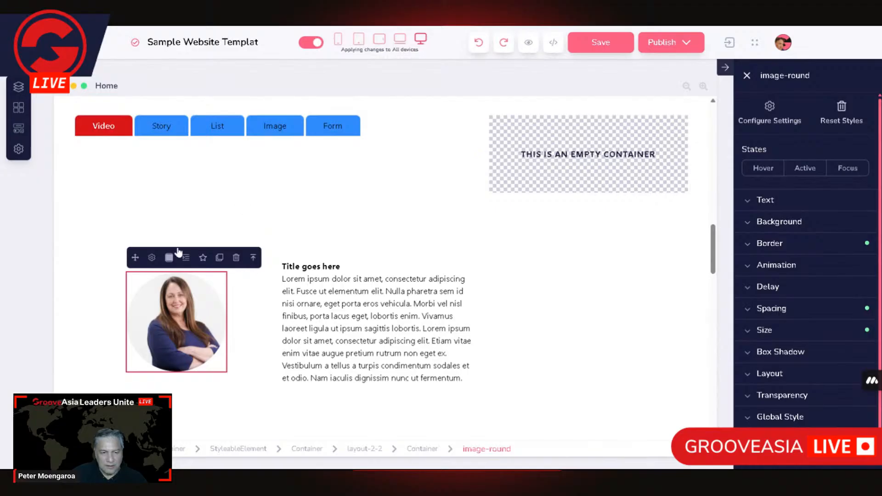
{"action": "left_click_drag", "start_coordinate": [138, 257], "coordinate": [183, 197]}
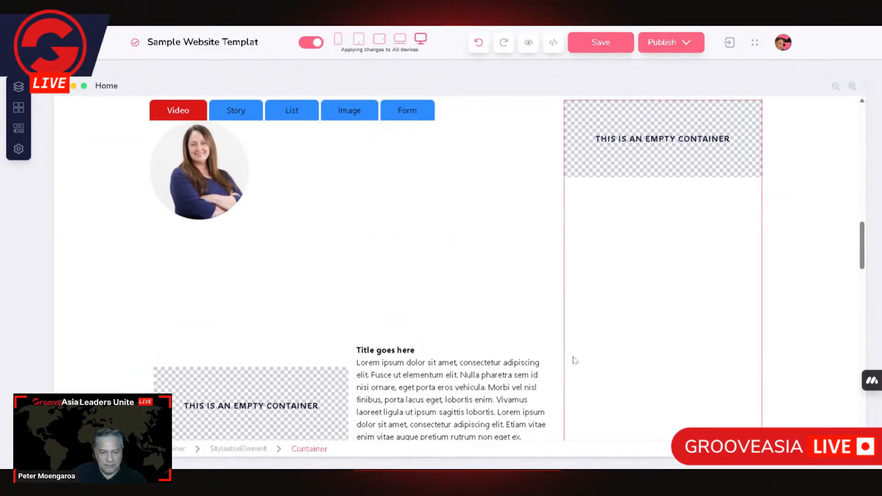
{"action": "left_click", "coordinate": [533, 348]}
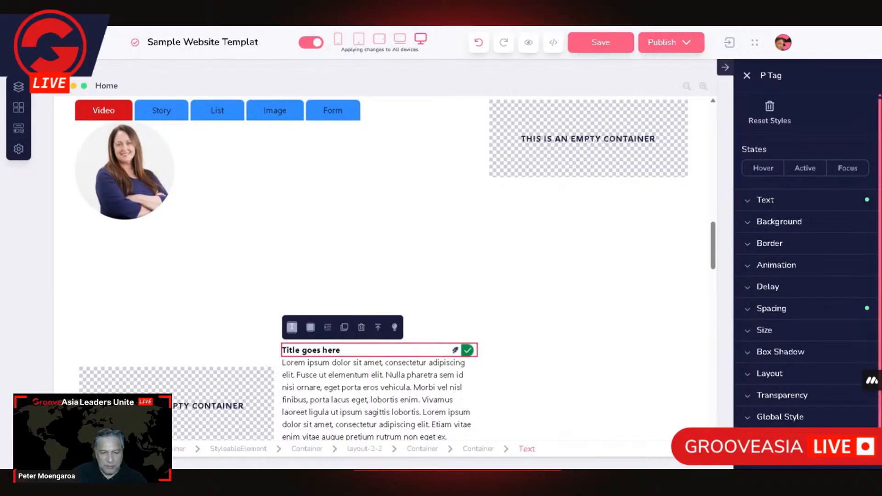
{"action": "left_click", "coordinate": [381, 327]}
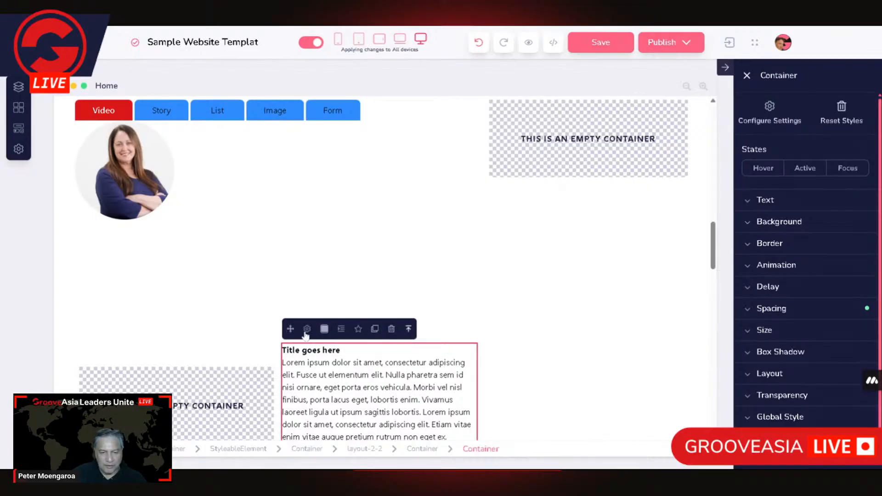
{"action": "left_click", "coordinate": [409, 328]}
{"action": "left_click", "coordinate": [391, 331]}
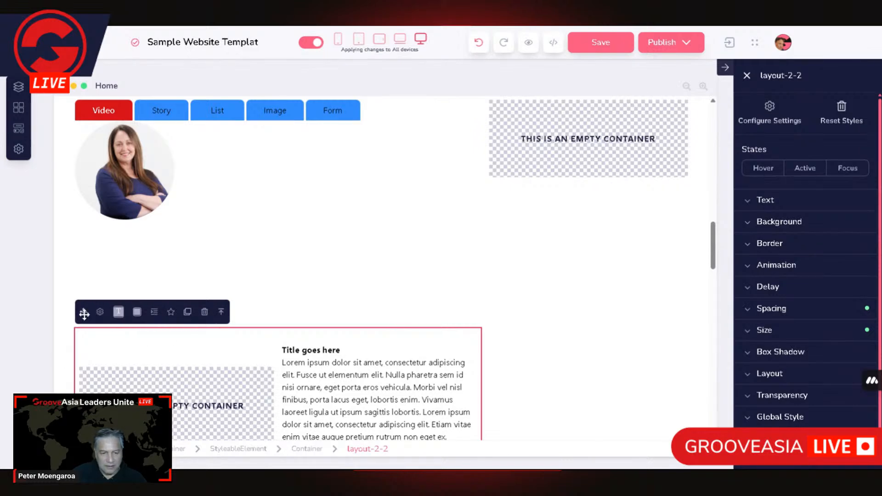
{"action": "left_click", "coordinate": [222, 312]}
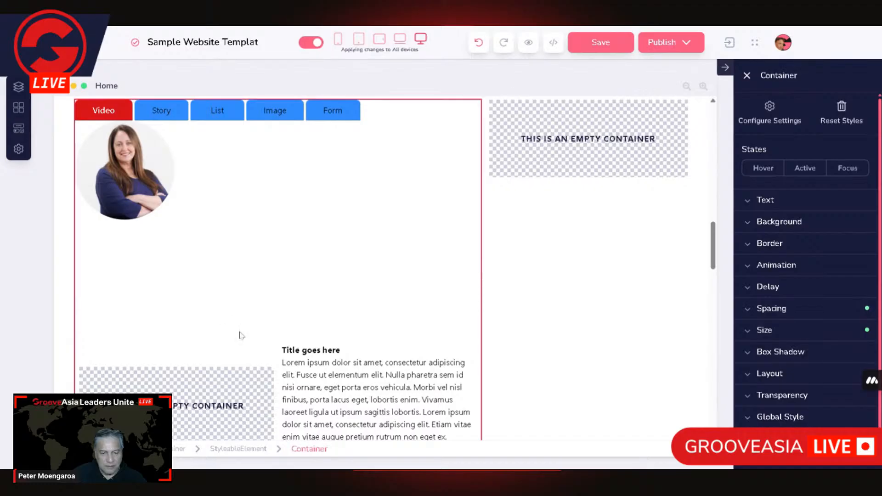
{"action": "left_click", "coordinate": [247, 374]}
{"action": "left_click", "coordinate": [377, 453]}
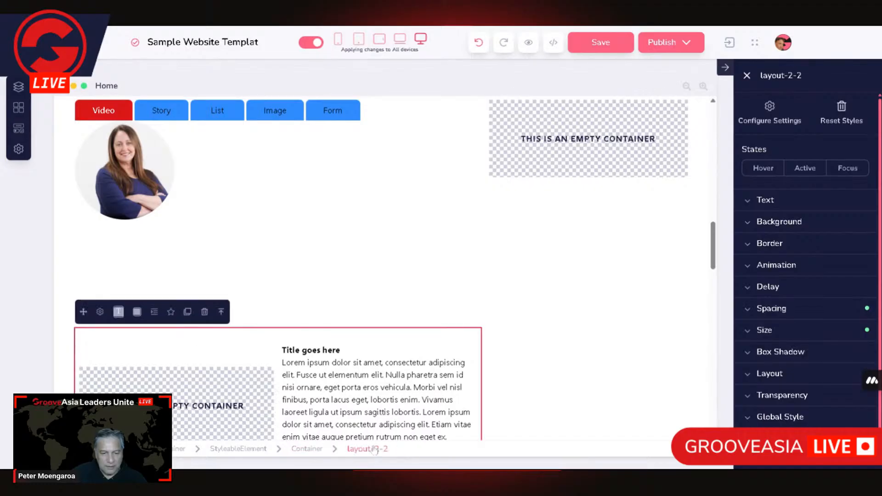
{"action": "left_click", "coordinate": [205, 312]}
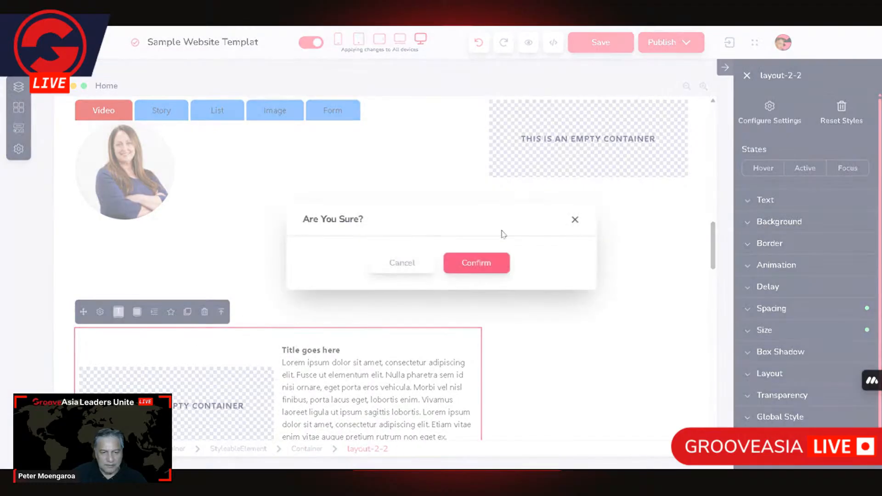
{"action": "left_click", "coordinate": [483, 265]}
Step: Delete the content block of the Image tab beneath the portrait and confirm the deletion
{"action": "left_click", "coordinate": [252, 209]}
{"action": "left_click", "coordinate": [247, 252]}
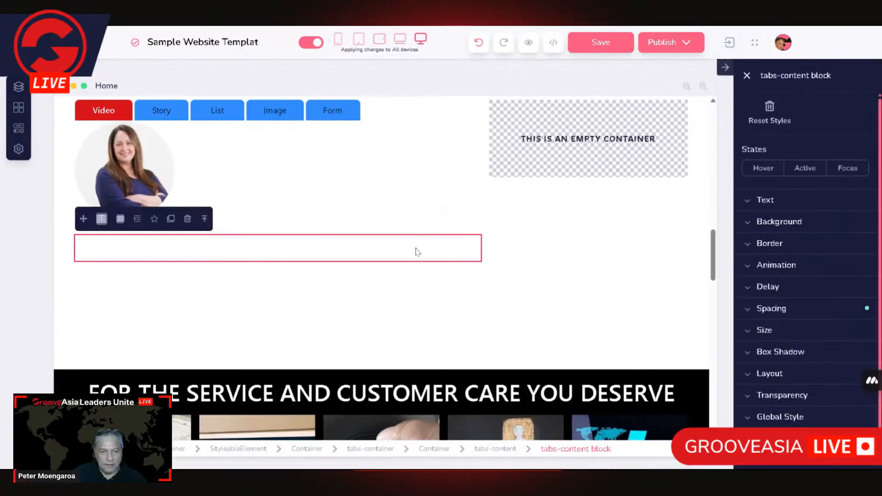
{"action": "left_click", "coordinate": [187, 219]}
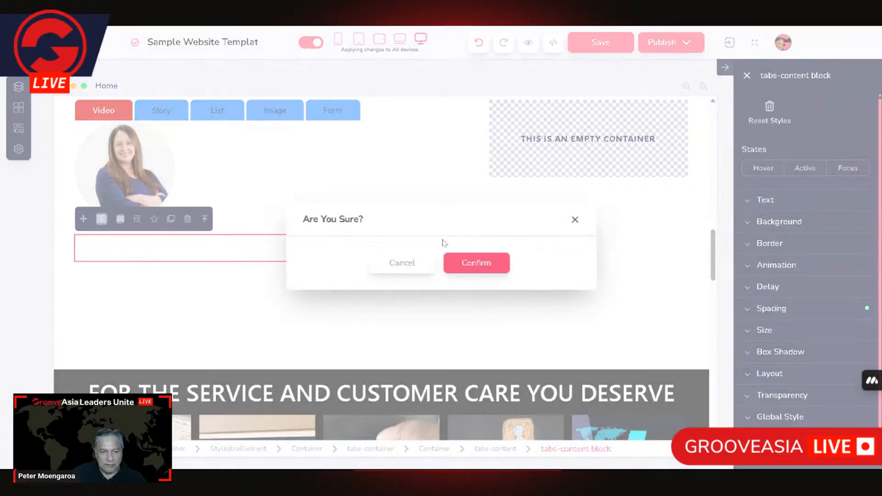
{"action": "left_click", "coordinate": [474, 263]}
{"action": "left_click", "coordinate": [237, 251]}
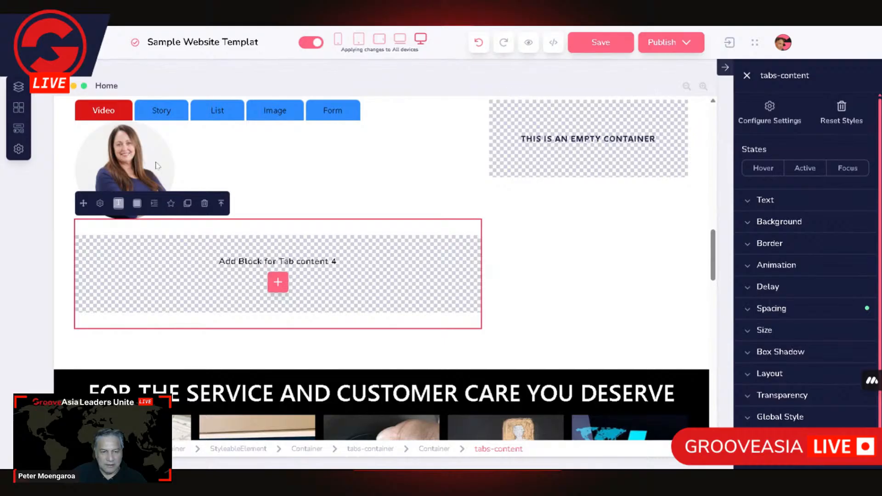
Step: Add a single-column layout from the Empty blocks category as the block for Tab content 4
{"action": "left_click", "coordinate": [290, 167]}
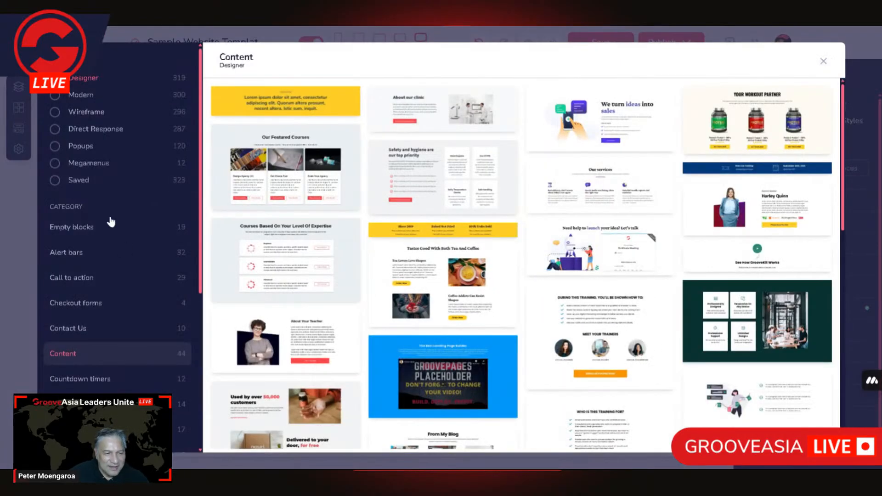
{"action": "left_click", "coordinate": [118, 230]}
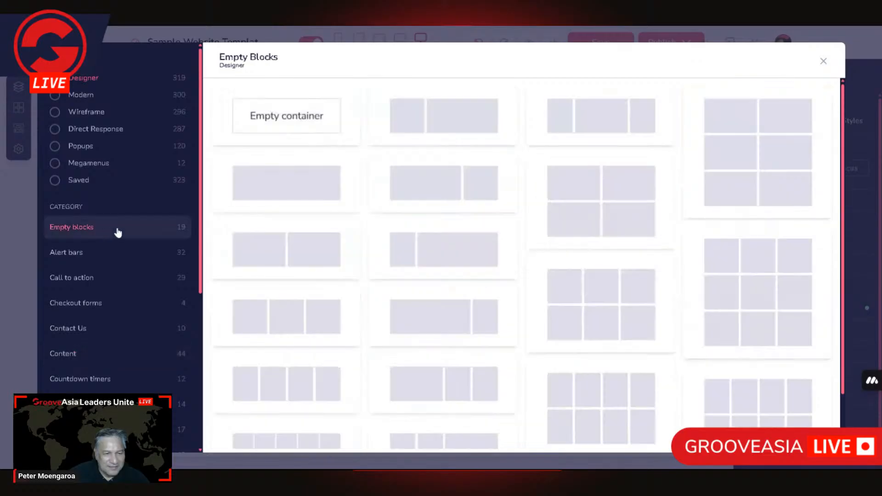
{"action": "left_click", "coordinate": [291, 185]}
{"action": "left_click", "coordinate": [285, 275]}
{"action": "left_click", "coordinate": [79, 225]}
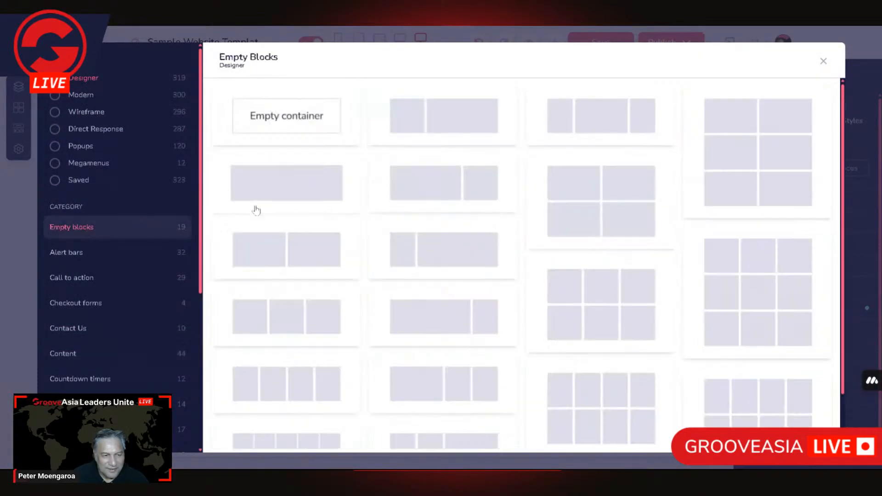
{"action": "left_click", "coordinate": [270, 194]}
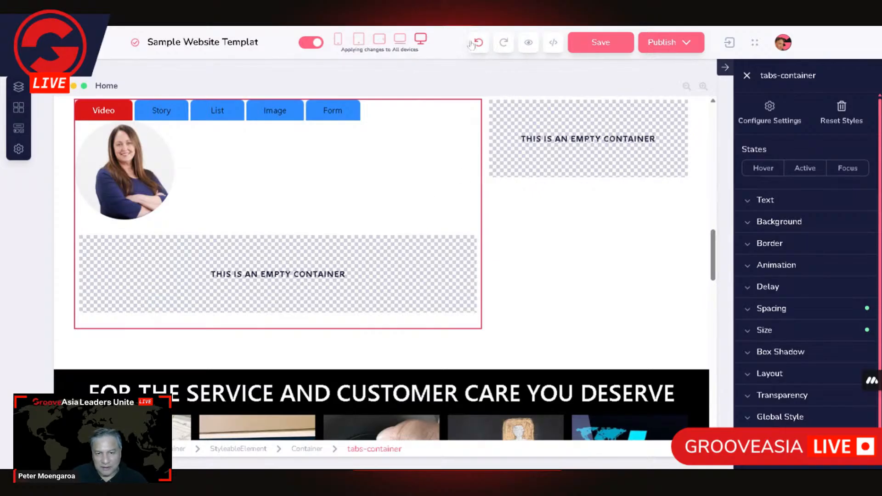
Step: Undo the recent edits step by step until the tabs have their original content and the two-column layout is gone
{"action": "left_click", "coordinate": [479, 43]}
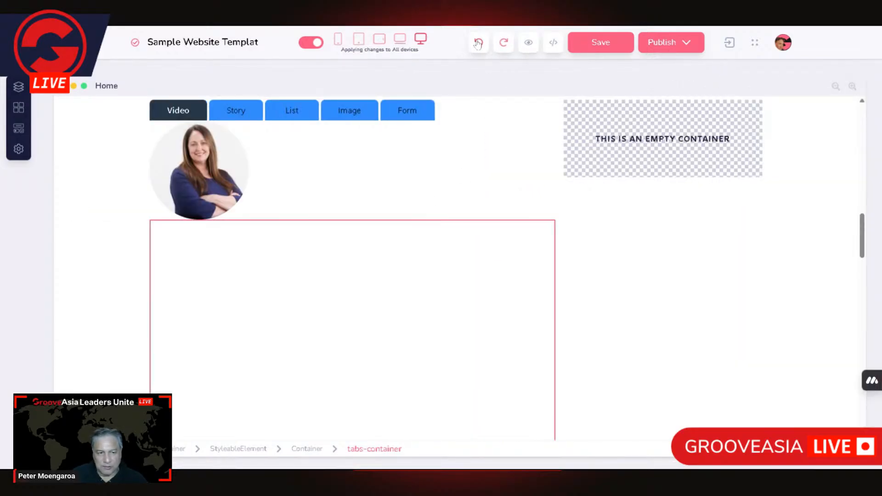
{"action": "left_click", "coordinate": [479, 43]}
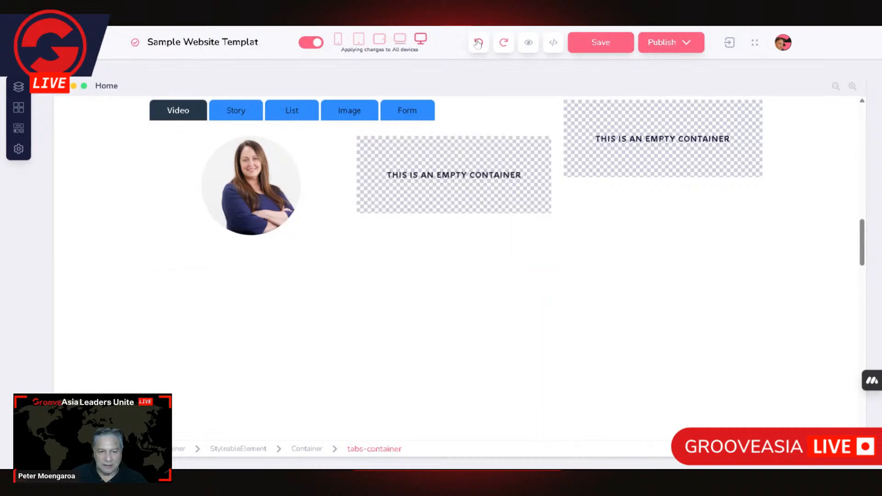
{"action": "left_click", "coordinate": [479, 43]}
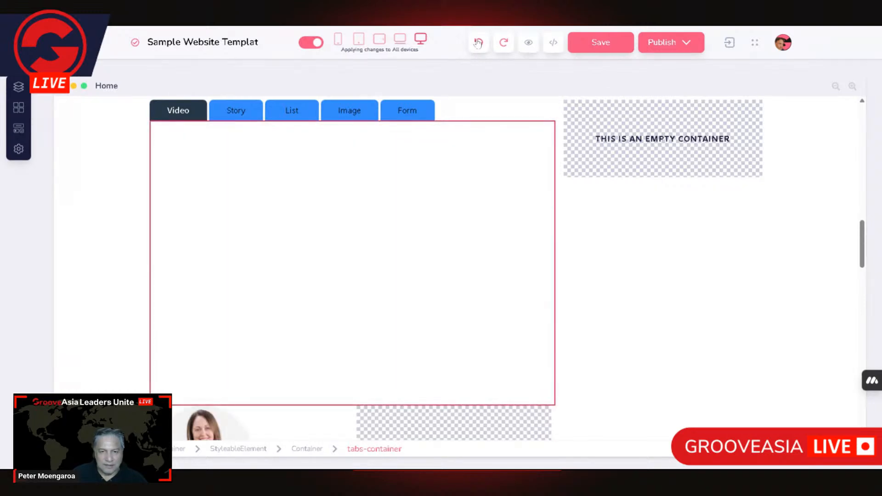
{"action": "left_click", "coordinate": [478, 43]}
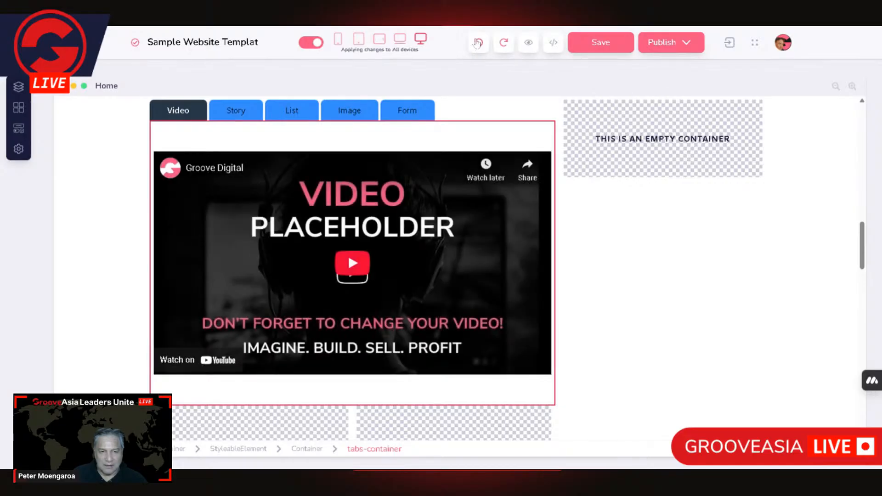
{"action": "left_click", "coordinate": [478, 43]}
Step: Switch through the Story, List, Image and Form tabs and examine the content each one shows
{"action": "left_click", "coordinate": [240, 111]}
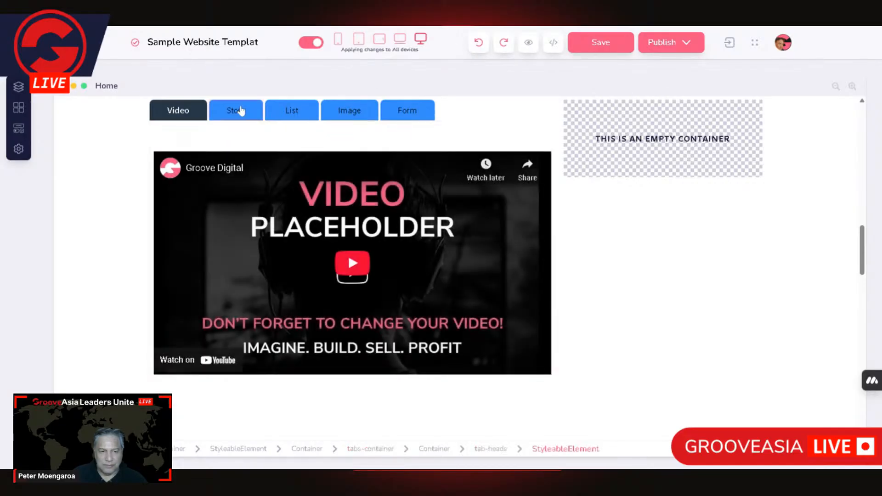
{"action": "left_click", "coordinate": [240, 113]}
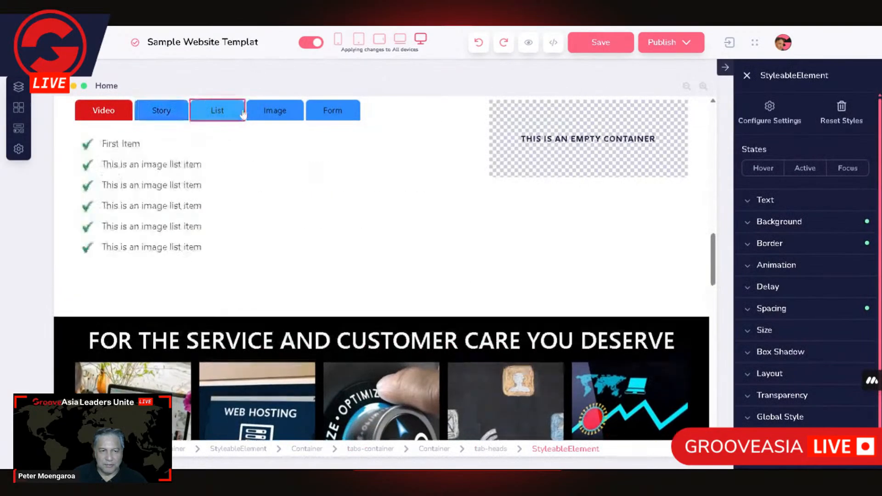
{"action": "left_click", "coordinate": [274, 113]}
{"action": "left_click", "coordinate": [332, 110]}
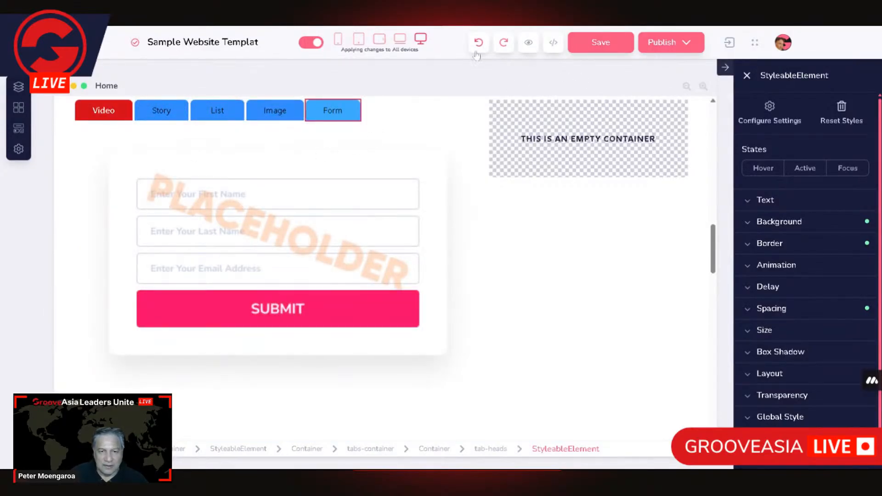
{"action": "left_click", "coordinate": [155, 117]}
{"action": "left_click", "coordinate": [218, 118]}
{"action": "left_click", "coordinate": [277, 118]}
{"action": "left_click", "coordinate": [338, 121]}
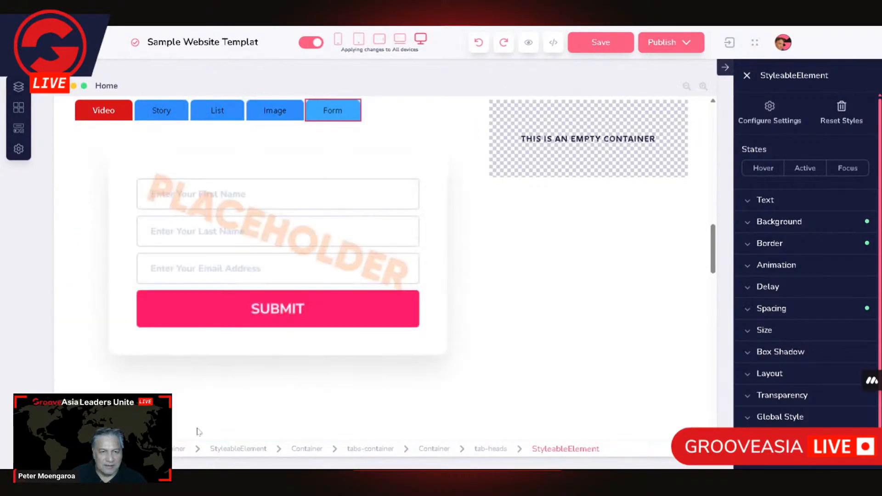
Step: Set the Form tab's placeholder to the GrooveMail form "Demo", apply it, and check the form from its first field to Submit
{"action": "left_click", "coordinate": [272, 178]}
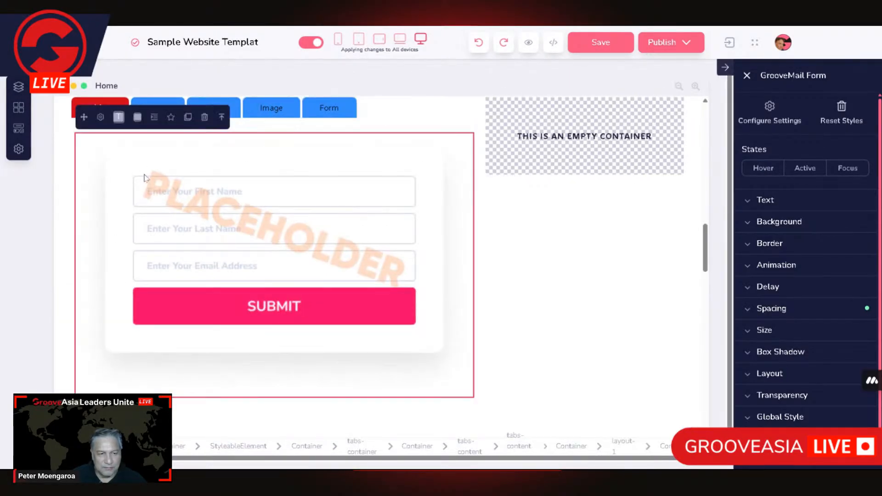
{"action": "left_click", "coordinate": [100, 118]}
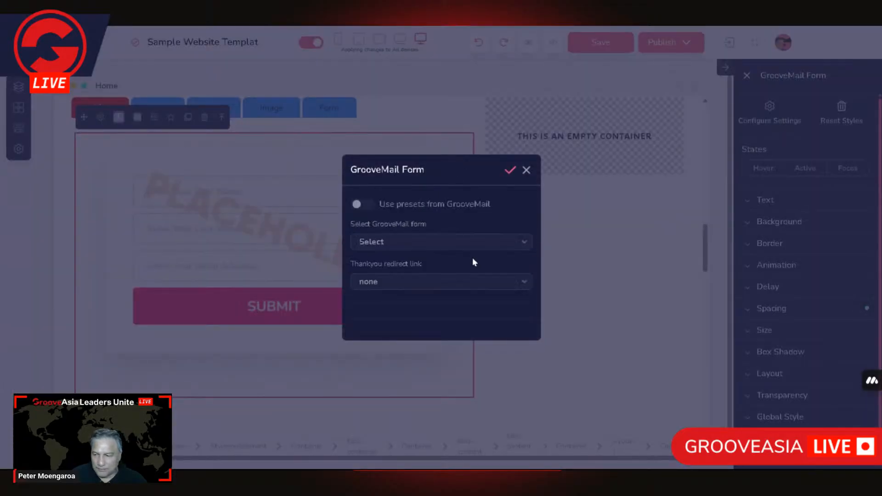
{"action": "left_click", "coordinate": [426, 250]}
{"action": "scroll", "coordinate": [375, 262], "scroll_direction": "down", "scroll_amount": 2}
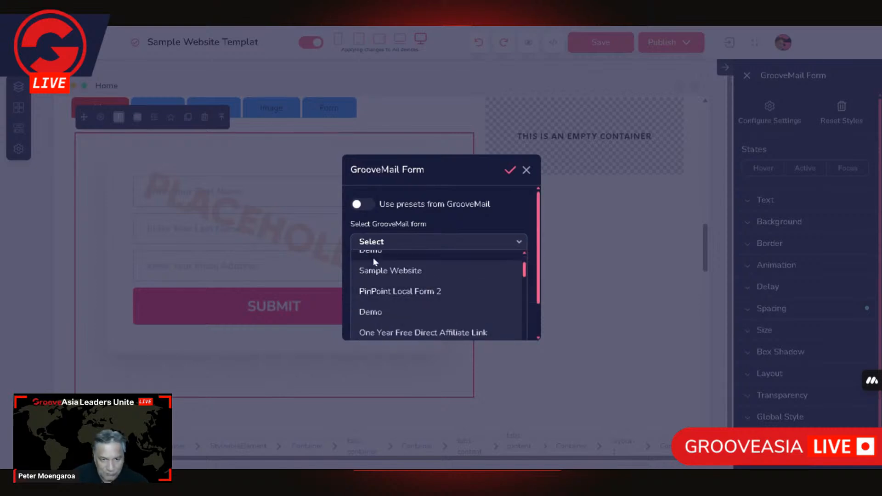
{"action": "left_click", "coordinate": [375, 259]}
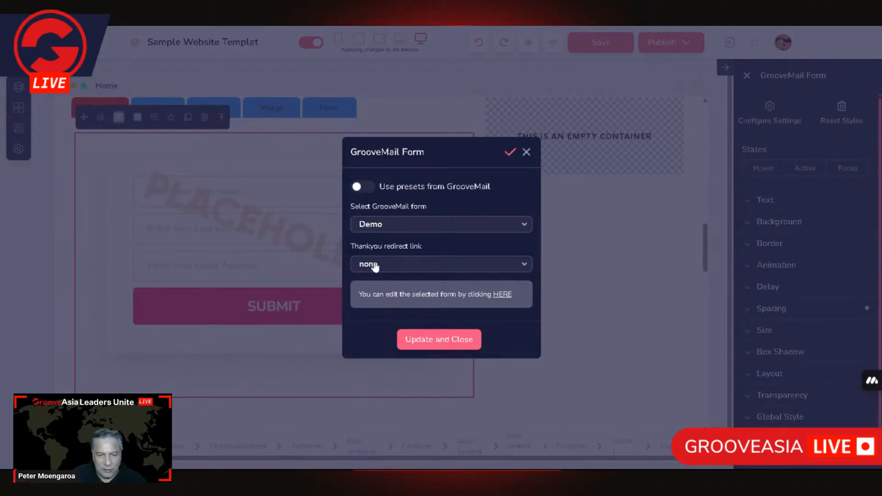
{"action": "left_click", "coordinate": [435, 339]}
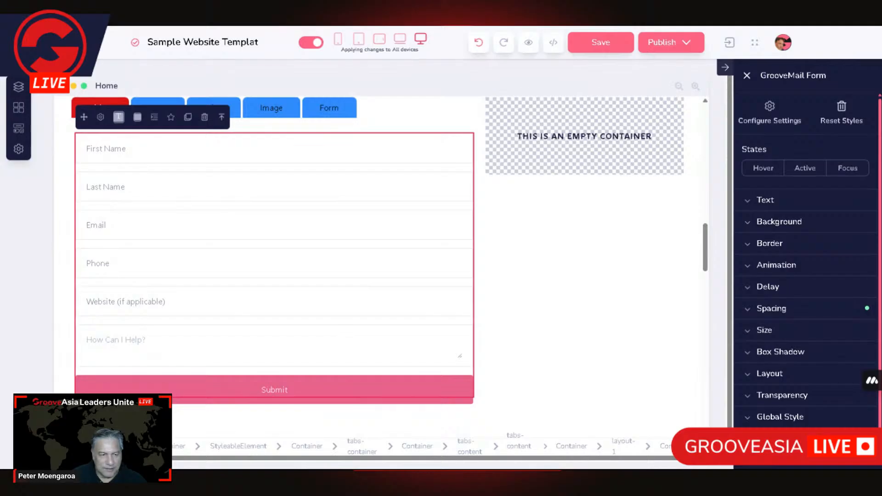
{"action": "scroll", "coordinate": [374, 315], "scroll_direction": "down", "scroll_amount": 3}
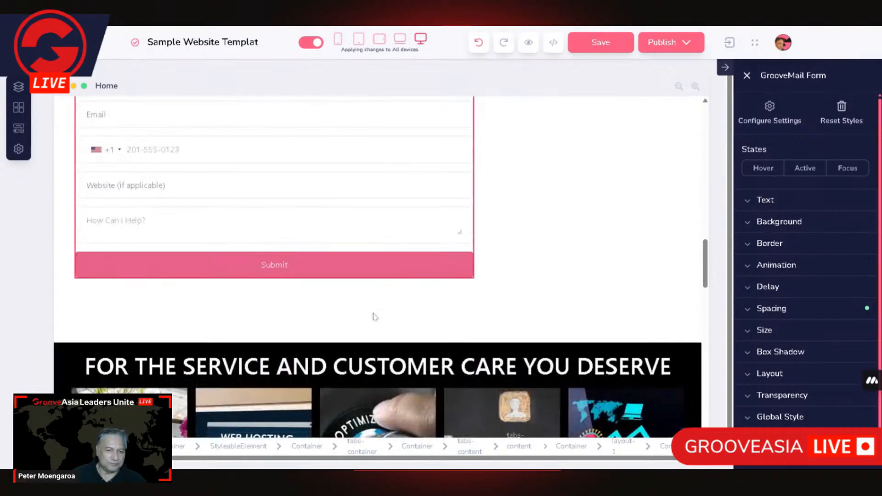
{"action": "scroll", "coordinate": [384, 332], "scroll_direction": "up", "scroll_amount": 3}
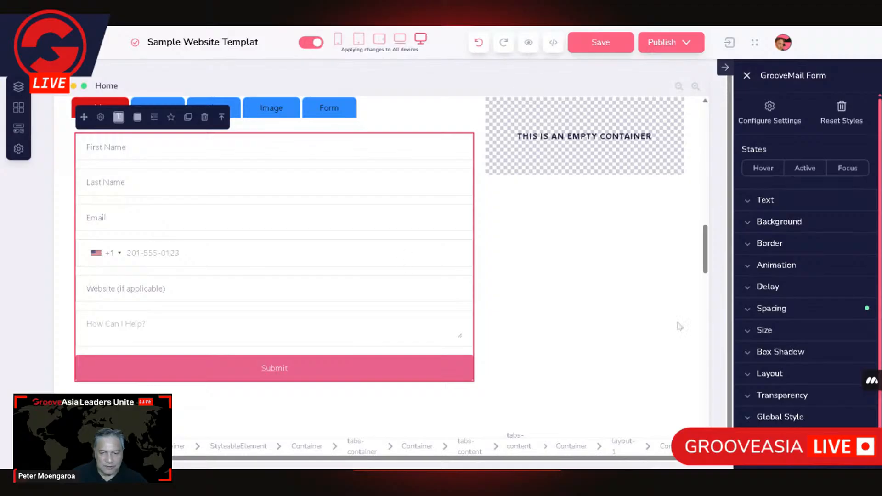
Step: Check the size settings of the GrooveMail form and of the container that holds it
{"action": "left_click", "coordinate": [772, 331]}
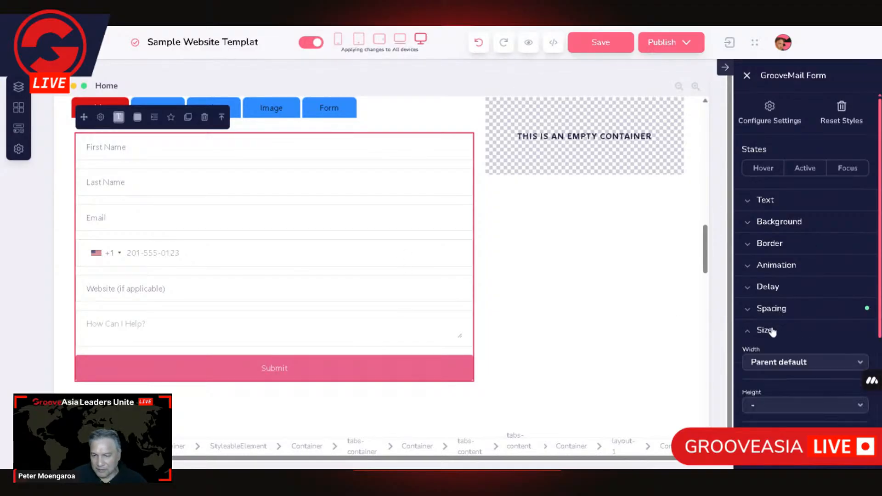
{"action": "scroll", "coordinate": [804, 336], "scroll_direction": "down", "scroll_amount": 4}
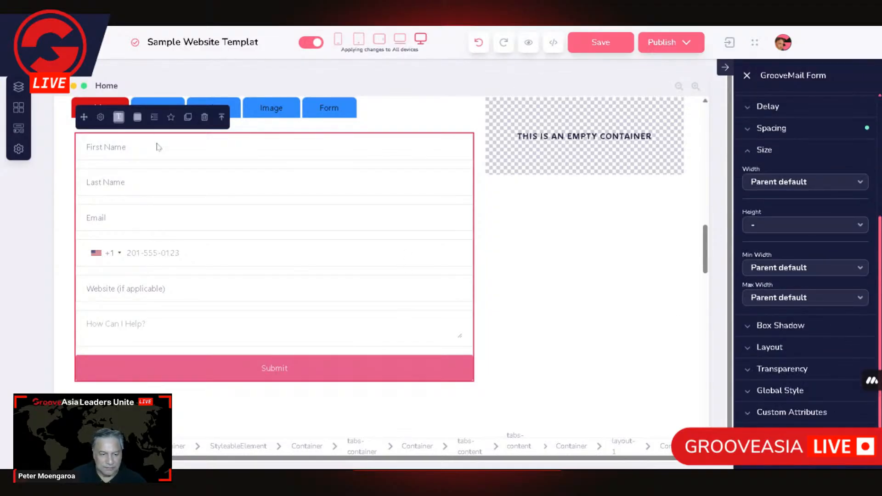
{"action": "left_click", "coordinate": [225, 122]}
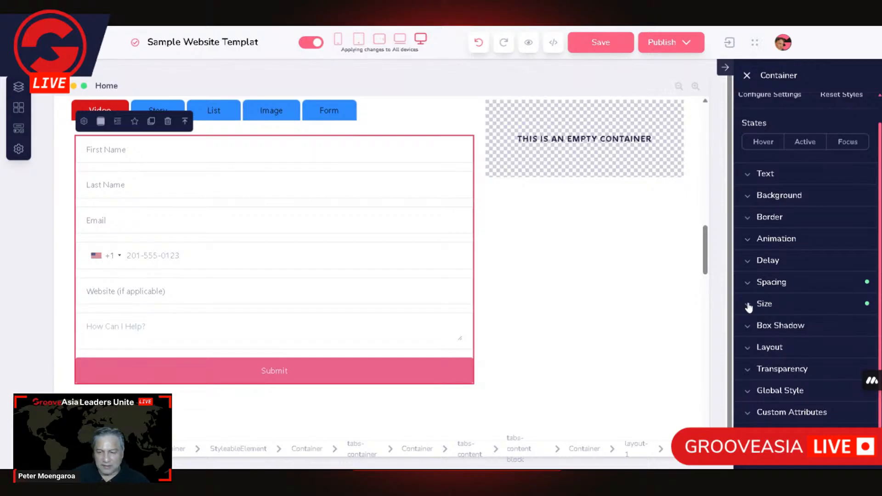
{"action": "left_click", "coordinate": [782, 306]}
{"action": "scroll", "coordinate": [807, 314], "scroll_direction": "down", "scroll_amount": 2}
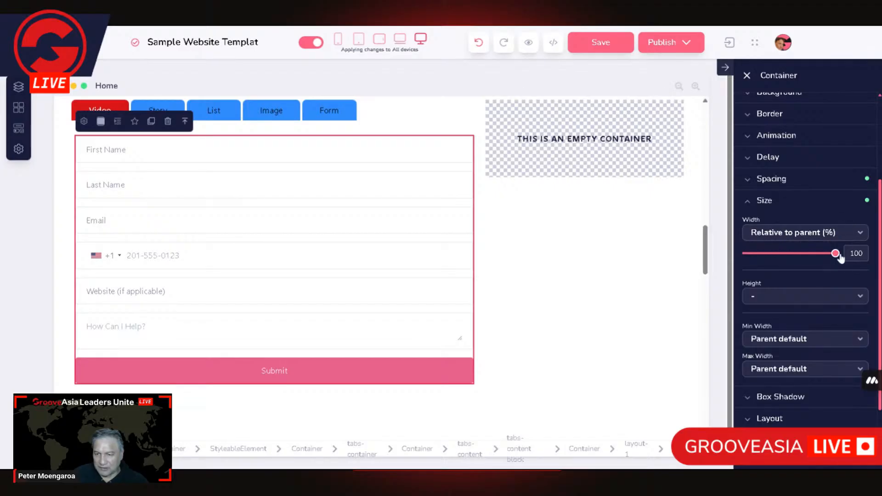
{"action": "mouse_move", "coordinate": [837, 256]}
{"action": "left_mouse_down"}
{"action": "mouse_move", "coordinate": [807, 262]}
{"action": "mouse_move", "coordinate": [836, 254]}
{"action": "left_mouse_up"}
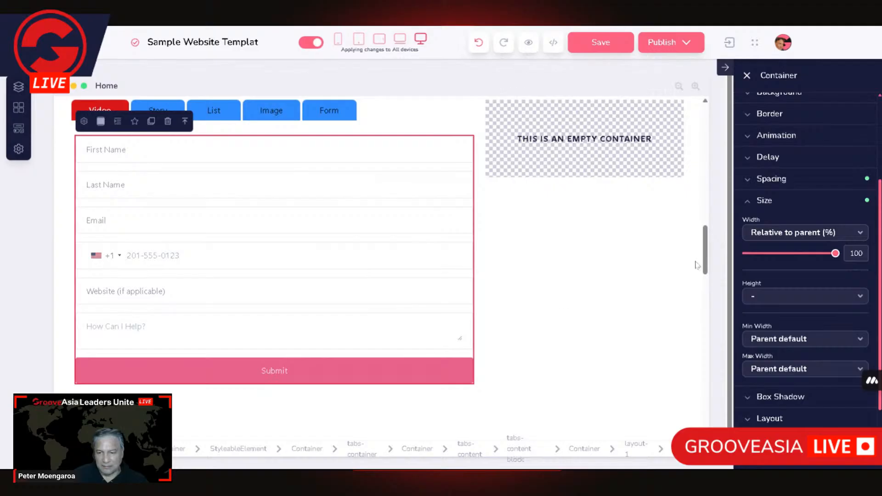
Step: Center the form inside its container by setting the container layout's Primary alignment to center
{"action": "scroll", "coordinate": [771, 316], "scroll_direction": "down", "scroll_amount": 3}
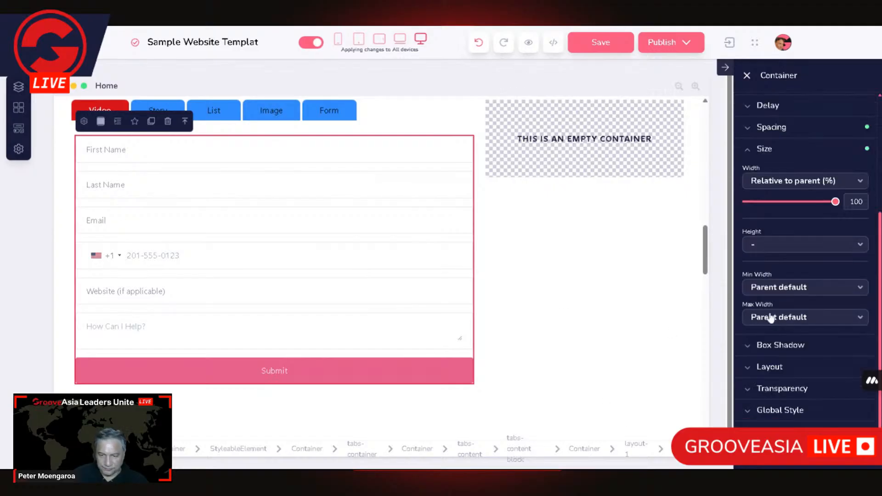
{"action": "scroll", "coordinate": [772, 317], "scroll_direction": "up", "scroll_amount": 1}
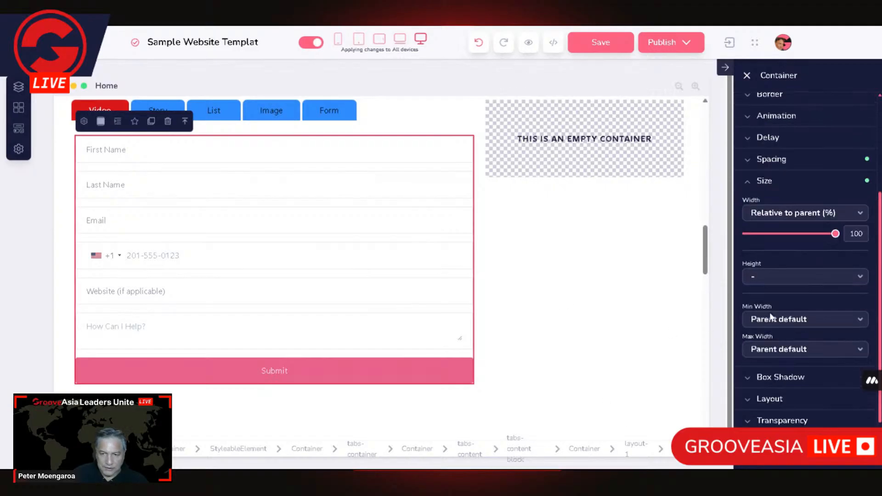
{"action": "left_click", "coordinate": [772, 398]}
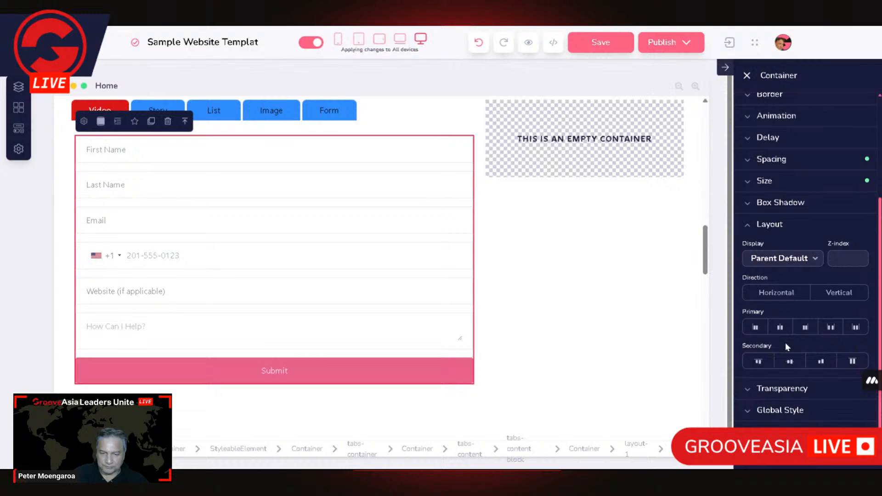
{"action": "left_click", "coordinate": [781, 328]}
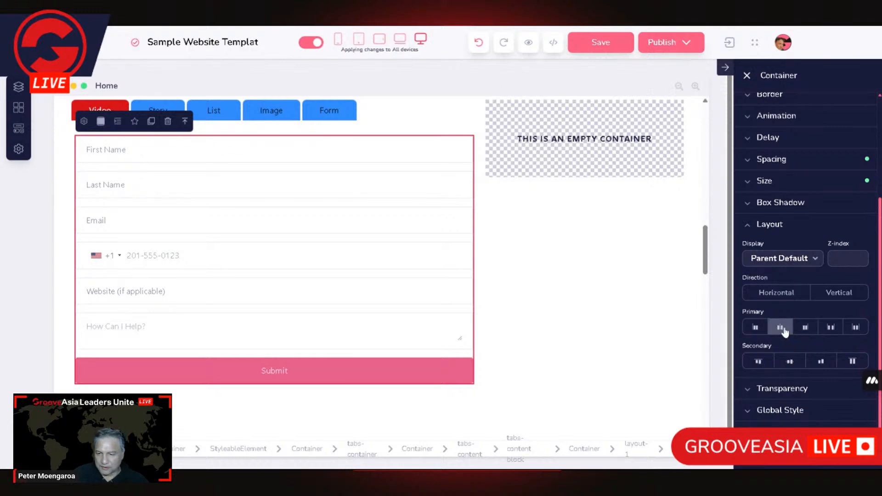
{"action": "left_click", "coordinate": [782, 328]}
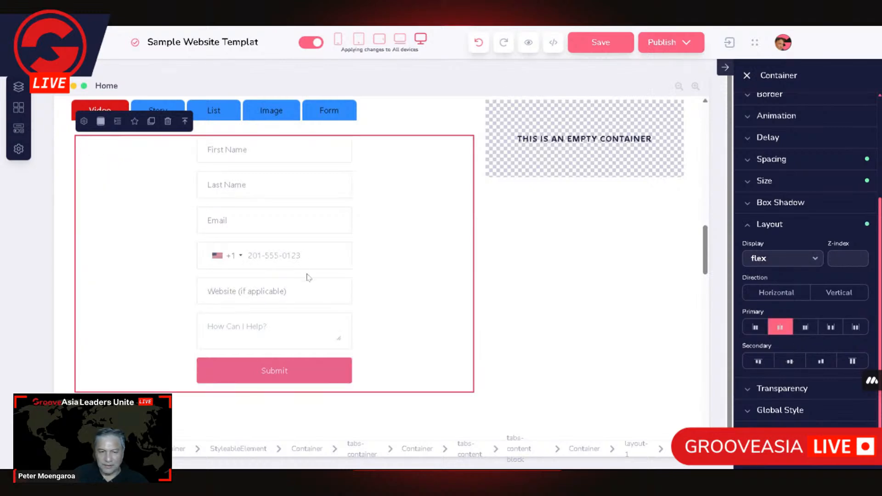
Step: Review the container's width, then reselect the whole GrooveMail form from its Email field and examine the form's size options
{"action": "left_click", "coordinate": [784, 183]}
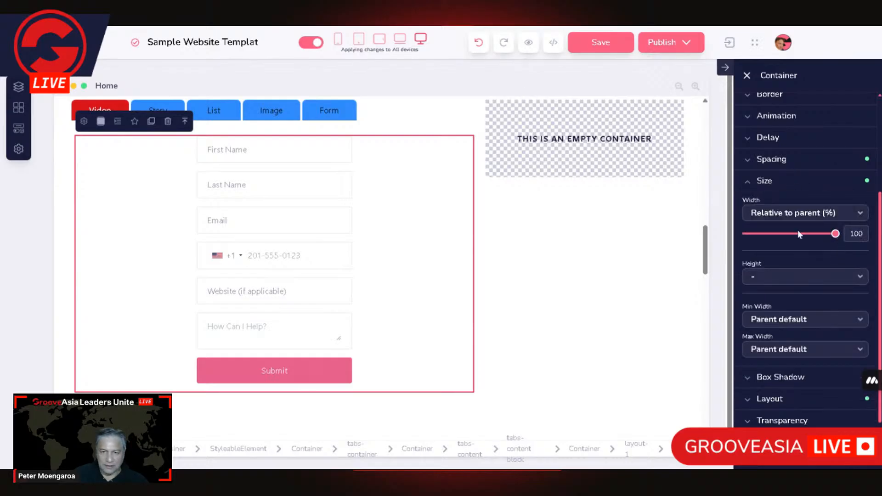
{"action": "left_click", "coordinate": [274, 220]}
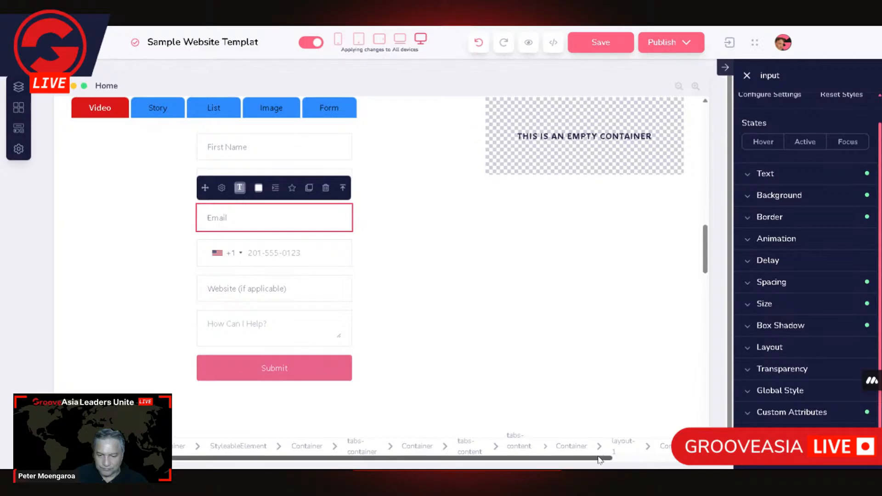
{"action": "left_click_drag", "start_coordinate": [601, 458], "coordinate": [708, 458]}
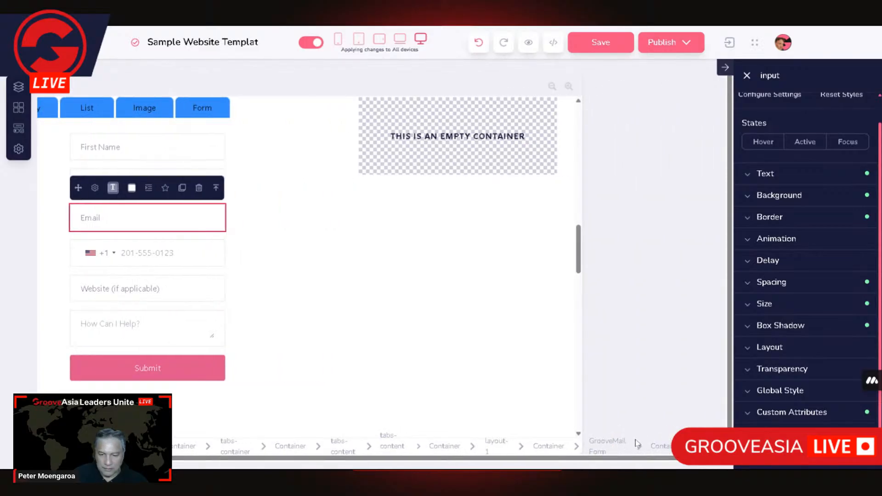
{"action": "left_click", "coordinate": [609, 446]}
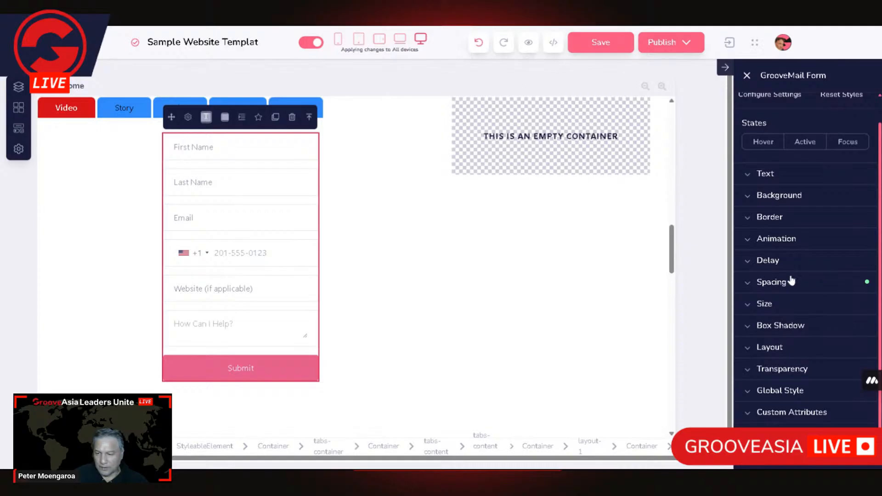
{"action": "left_click", "coordinate": [790, 302]}
{"action": "scroll", "coordinate": [801, 297], "scroll_direction": "down", "scroll_amount": 2}
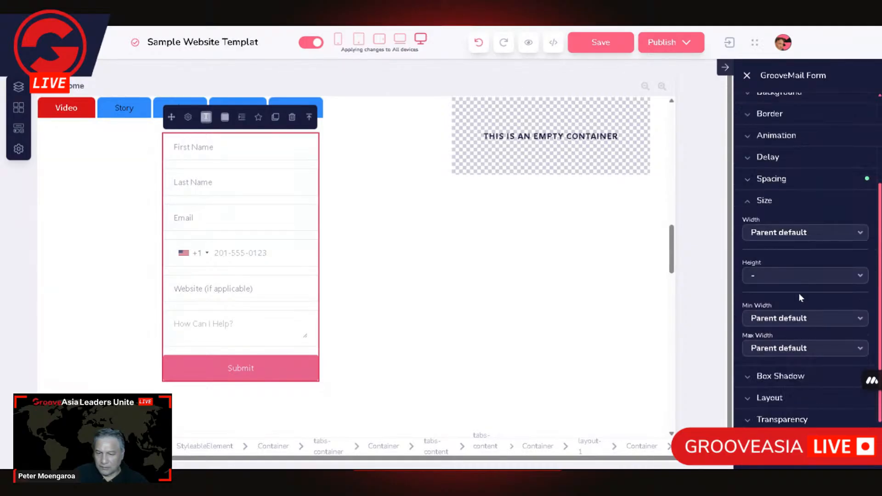
Step: Compare the parent container's relative width with the GrooveMail form's own width, height, minimum and maximum width options
{"action": "left_click", "coordinate": [309, 117]}
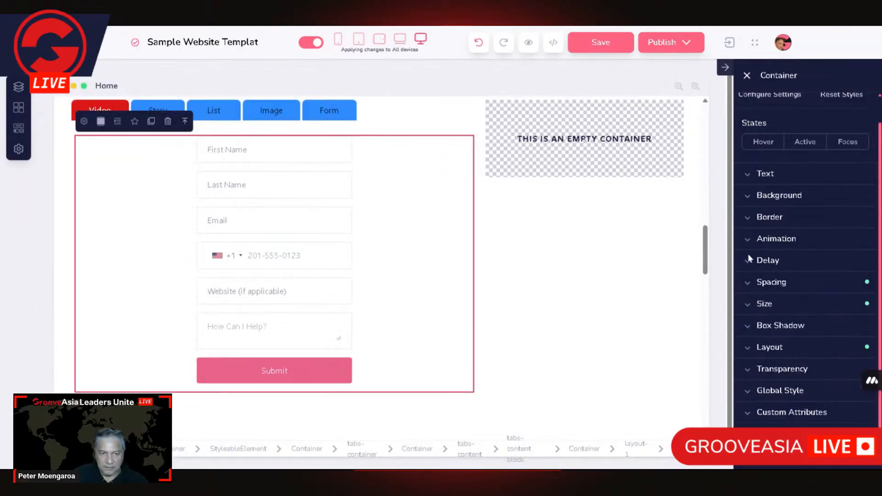
{"action": "left_click", "coordinate": [814, 301]}
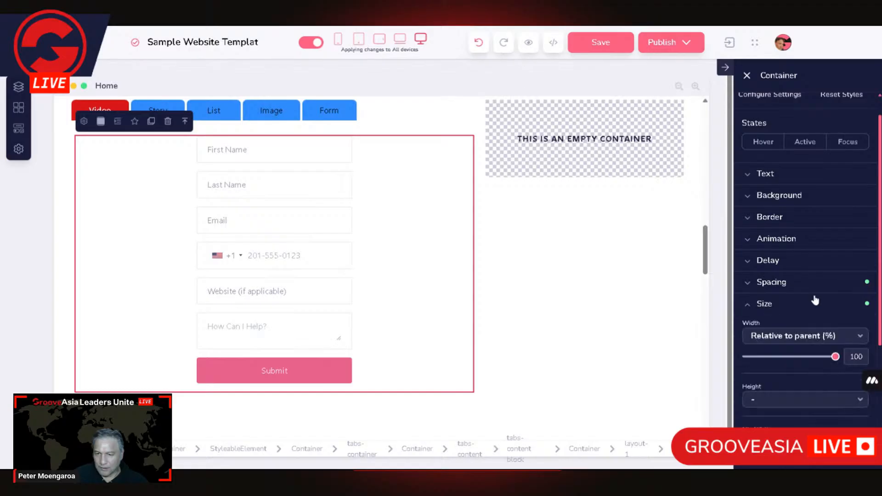
{"action": "left_click_drag", "start_coordinate": [827, 361], "coordinate": [852, 356]}
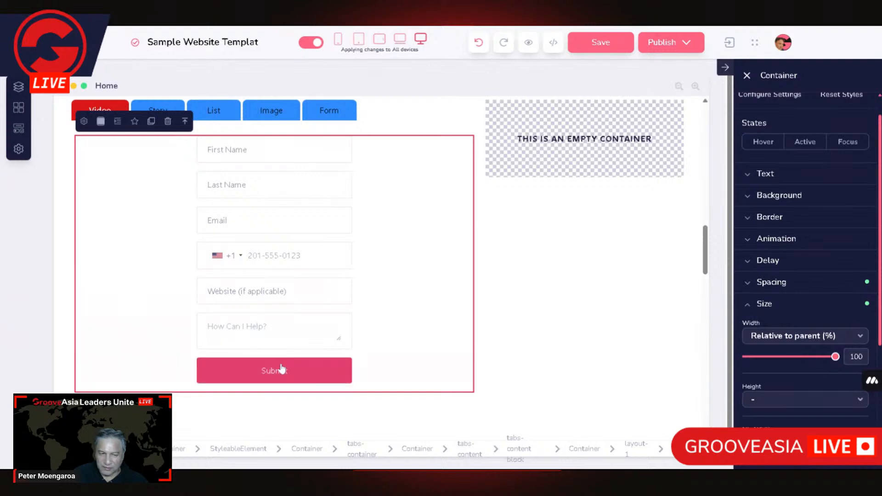
{"action": "left_click", "coordinate": [342, 367]}
{"action": "left_click", "coordinate": [343, 339]}
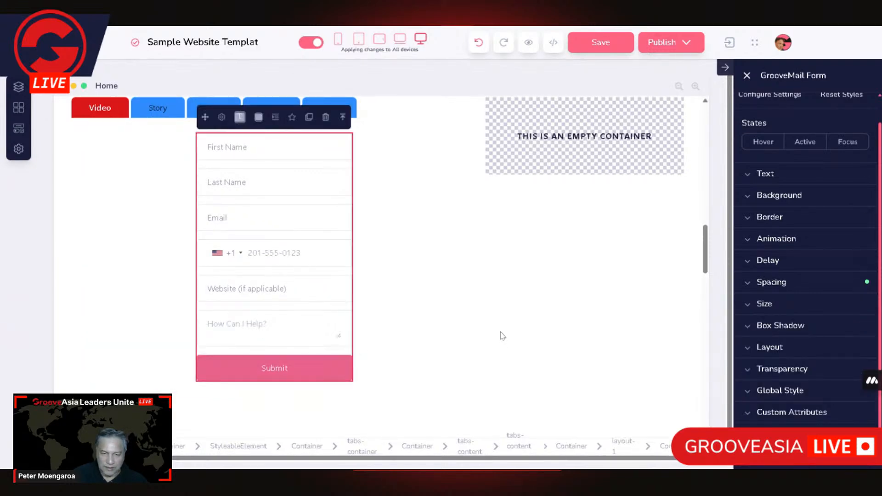
{"action": "left_click", "coordinate": [781, 303]}
{"action": "scroll", "coordinate": [856, 327], "scroll_direction": "down", "scroll_amount": 3}
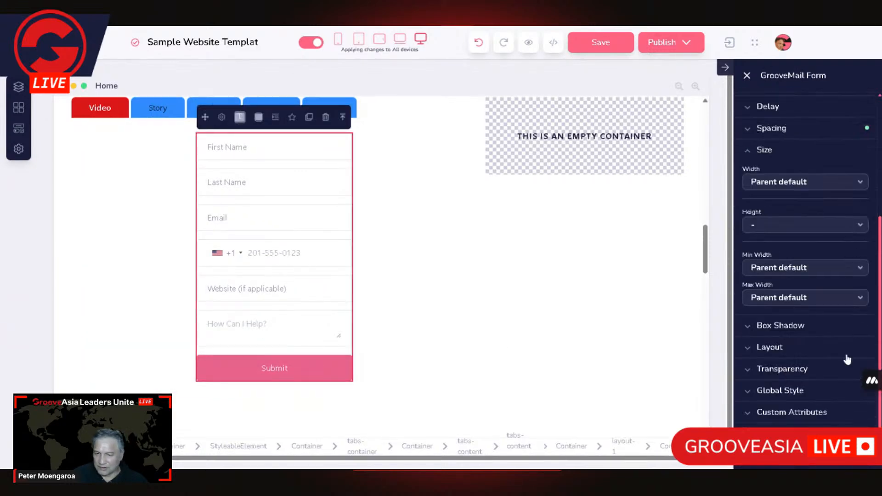
Step: Inspect the container, the form, the Submit button, the "How Can I Help?" box and the phone field one by one
{"action": "left_click", "coordinate": [379, 169]}
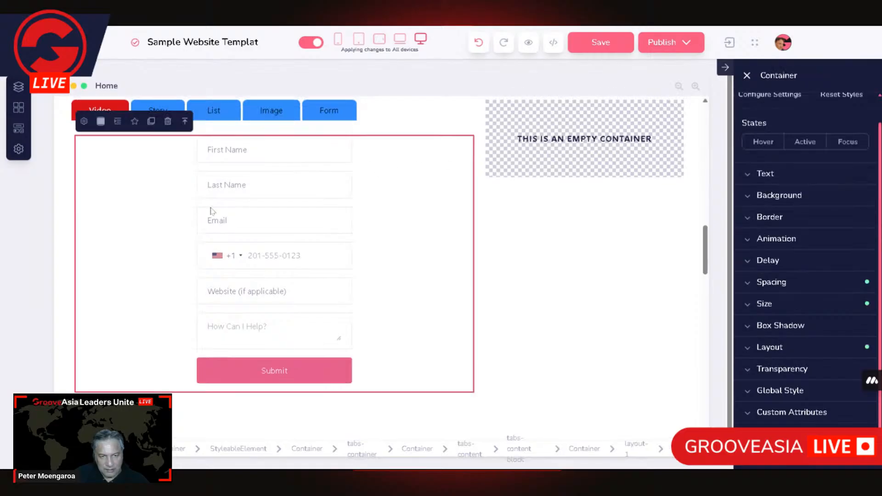
{"action": "left_click", "coordinate": [345, 159]}
{"action": "left_click", "coordinate": [342, 117]}
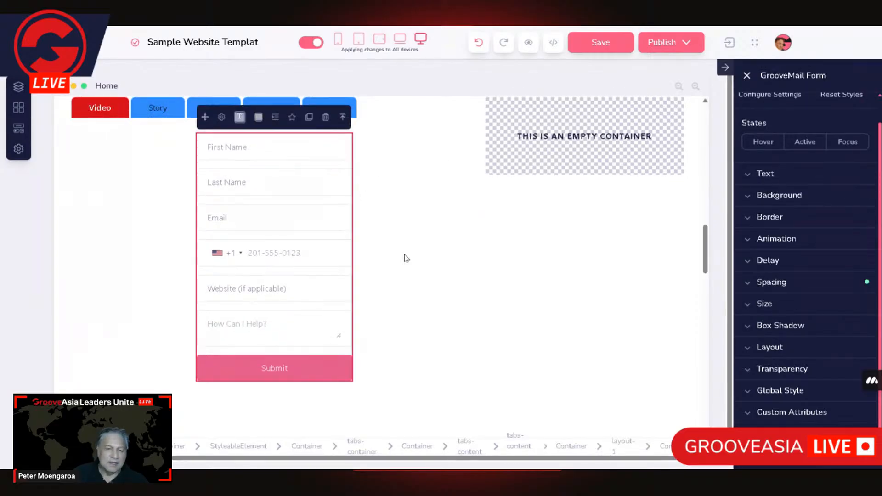
{"action": "left_click", "coordinate": [411, 243]}
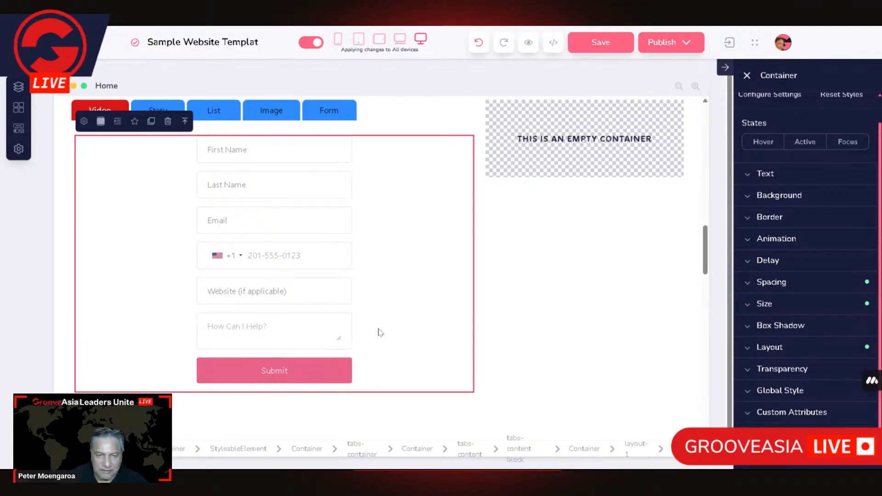
{"action": "left_click", "coordinate": [327, 376]}
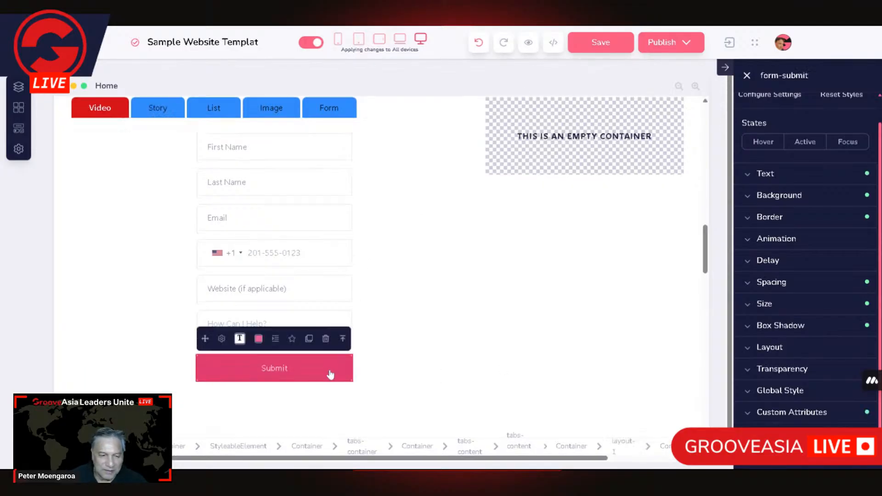
{"action": "left_click", "coordinate": [349, 322]}
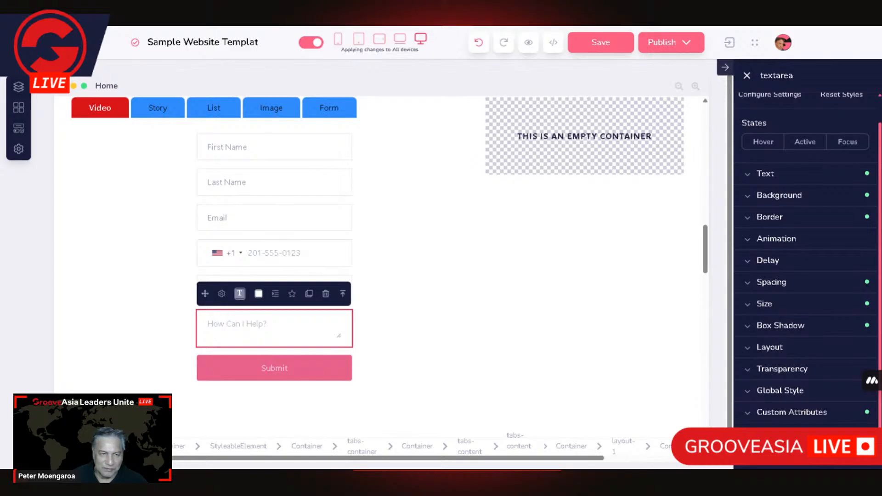
{"action": "left_click", "coordinate": [328, 265]}
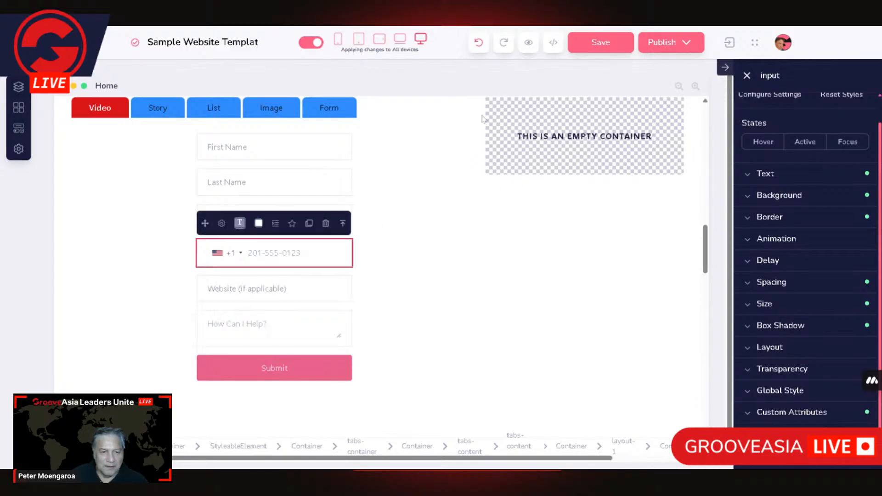
Step: Go through the Video, Story, List, Image and Form tabs and examine the content each one shows
{"action": "left_click", "coordinate": [160, 112]}
{"action": "left_click", "coordinate": [199, 114]}
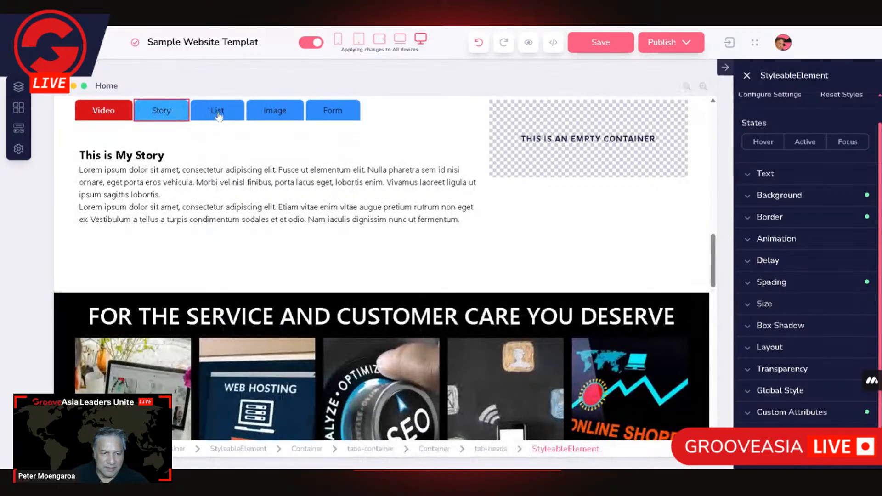
{"action": "left_click", "coordinate": [277, 115]}
{"action": "left_click", "coordinate": [329, 118]}
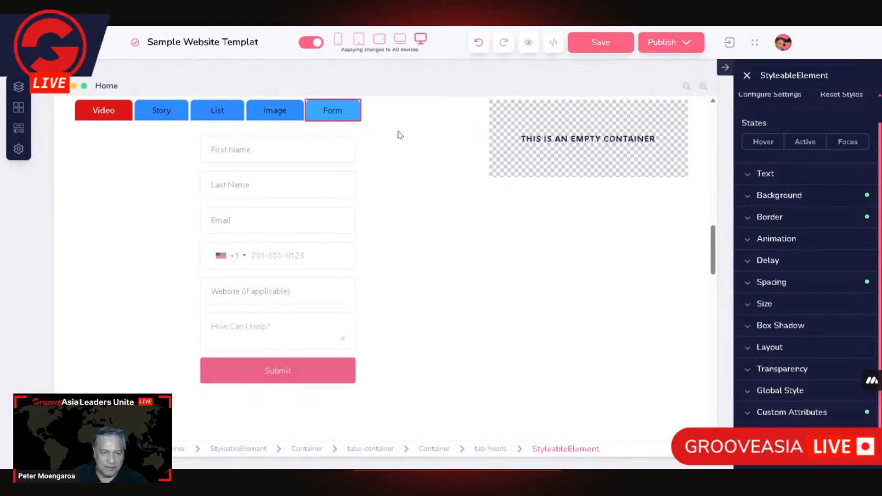
{"action": "left_click", "coordinate": [98, 116]}
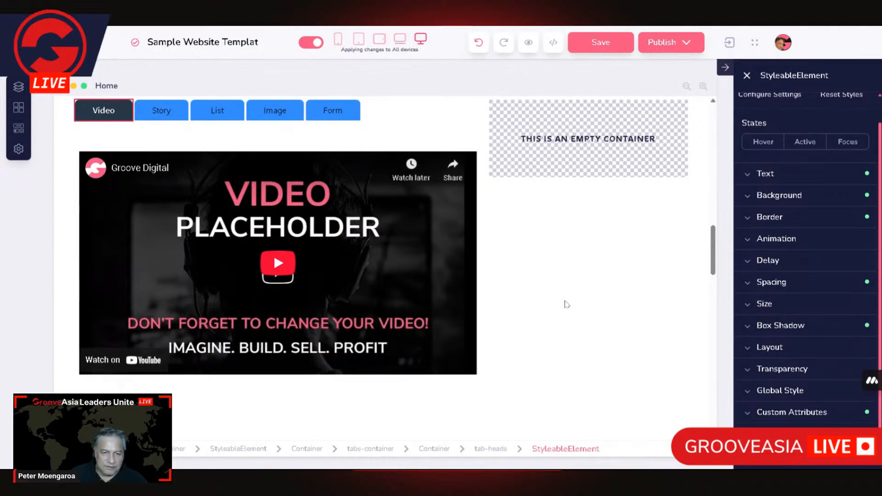
{"action": "scroll", "coordinate": [469, 295], "scroll_direction": "up", "scroll_amount": 2}
{"action": "scroll", "coordinate": [453, 296], "scroll_direction": "down", "scroll_amount": 2}
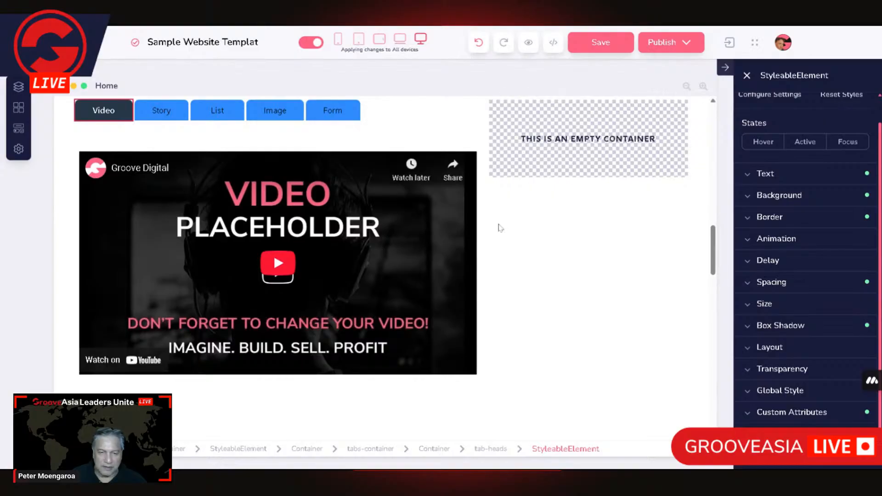
{"action": "left_click", "coordinate": [159, 114]}
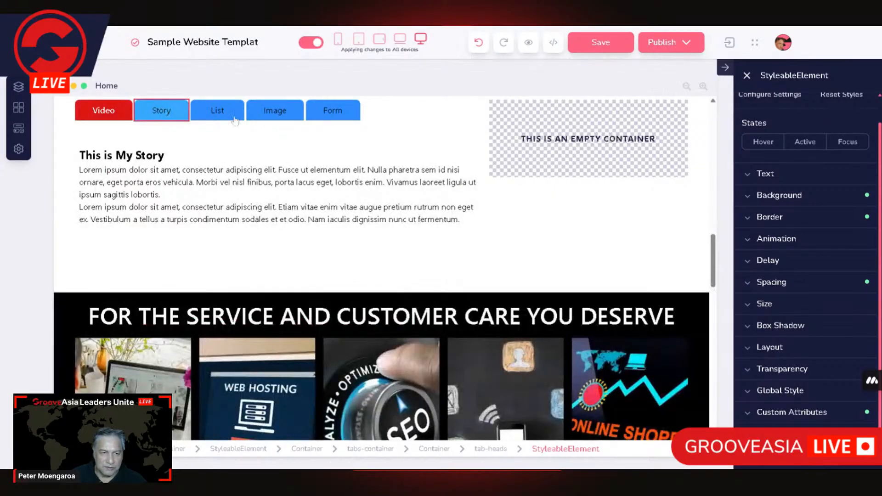
{"action": "left_click", "coordinate": [235, 115]}
{"action": "left_click", "coordinate": [291, 114]}
{"action": "left_click", "coordinate": [339, 115]}
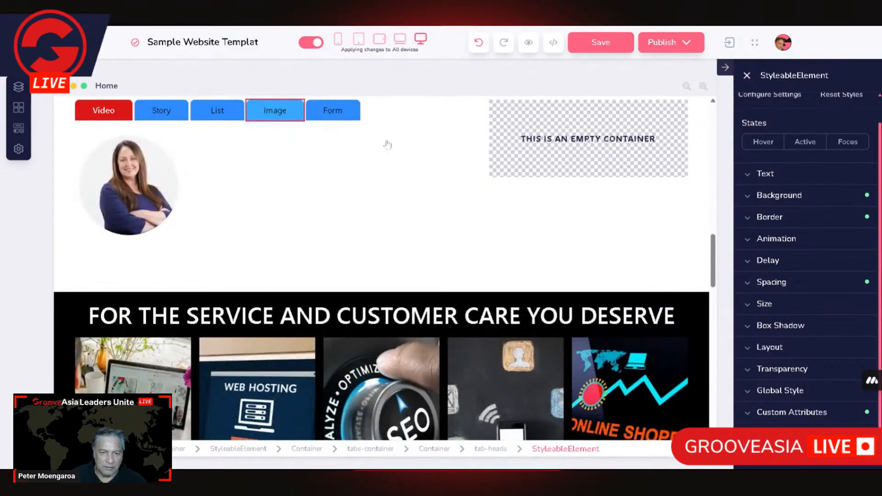
Step: Select the block holding the tabbed section, then the About Us block above it
{"action": "scroll", "coordinate": [460, 193], "scroll_direction": "up", "scroll_amount": 2}
{"action": "left_click", "coordinate": [83, 230]}
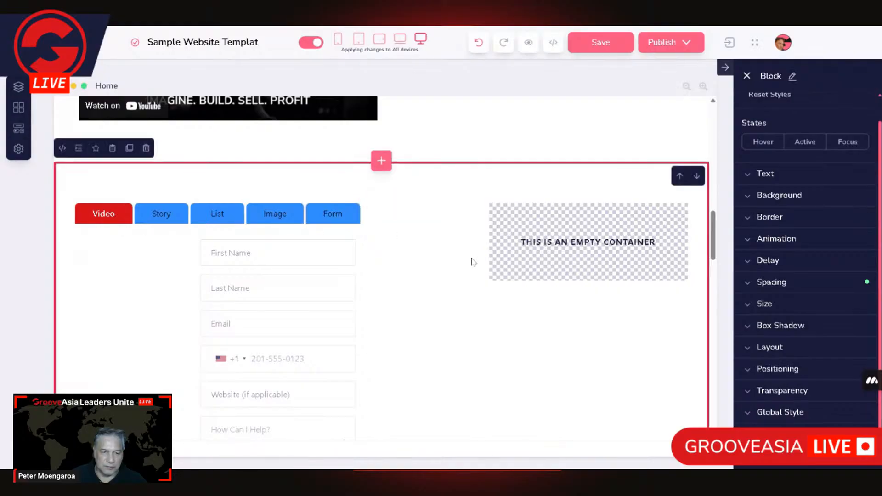
{"action": "scroll", "coordinate": [419, 179], "scroll_direction": "up", "scroll_amount": 5}
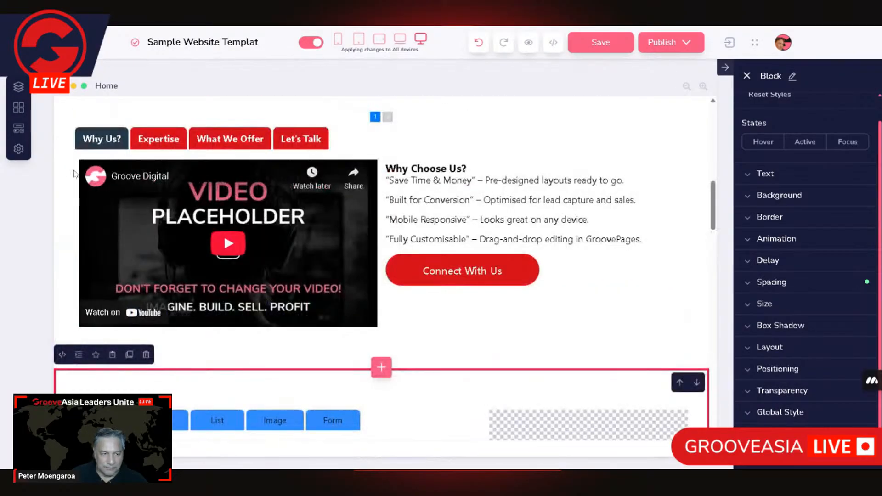
{"action": "left_click", "coordinate": [62, 172]}
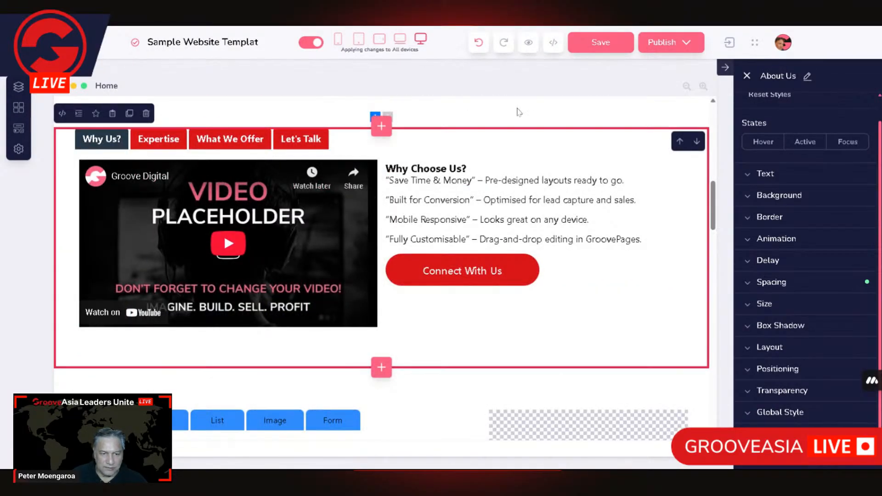
Step: Go through the Expertise, Let's Talk, What We Offer and Why Us? tabs of the About Us block and examine their content
{"action": "left_click", "coordinate": [517, 112]}
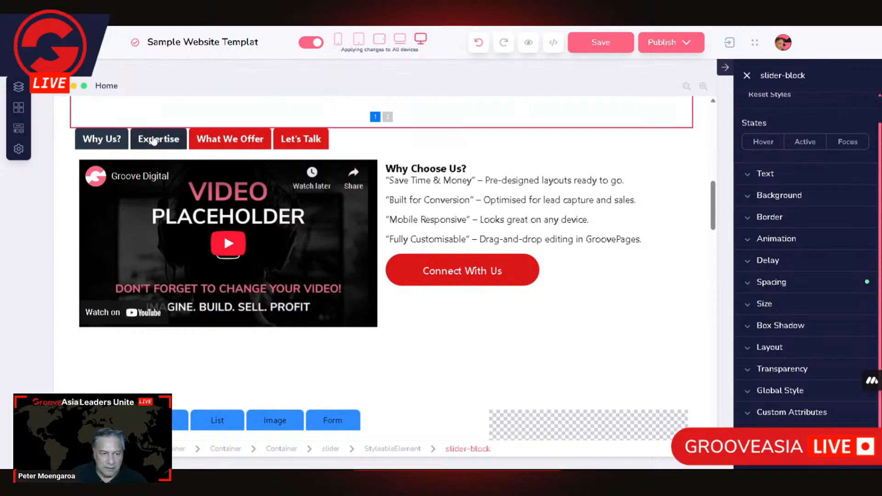
{"action": "left_click", "coordinate": [153, 139]}
{"action": "left_click", "coordinate": [285, 140]}
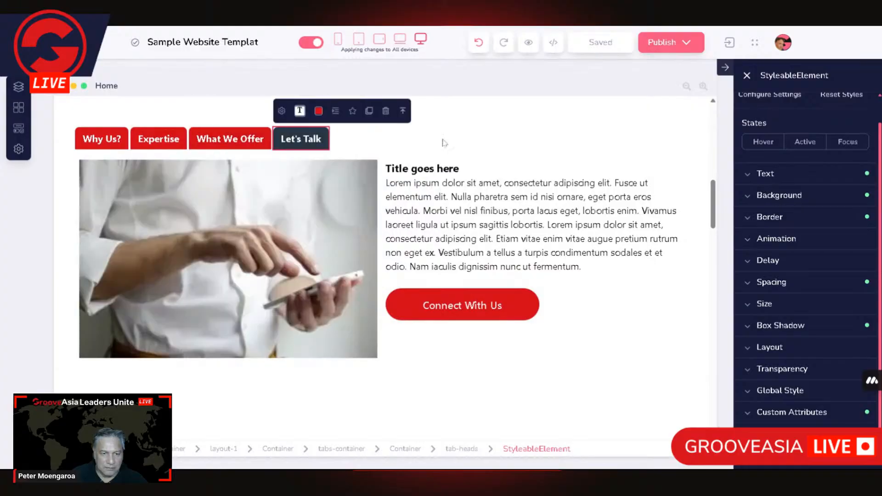
{"action": "left_click", "coordinate": [212, 140]}
{"action": "left_click", "coordinate": [158, 140]}
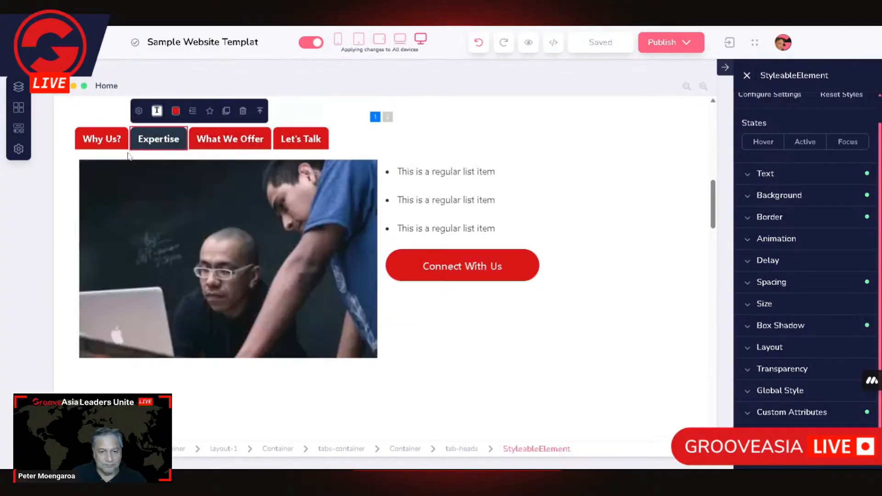
{"action": "left_click", "coordinate": [103, 139]}
Step: Delete the block containing the Video, Story, List, Image and Form tabs and confirm the removal
{"action": "scroll", "coordinate": [291, 296], "scroll_direction": "down", "scroll_amount": 5}
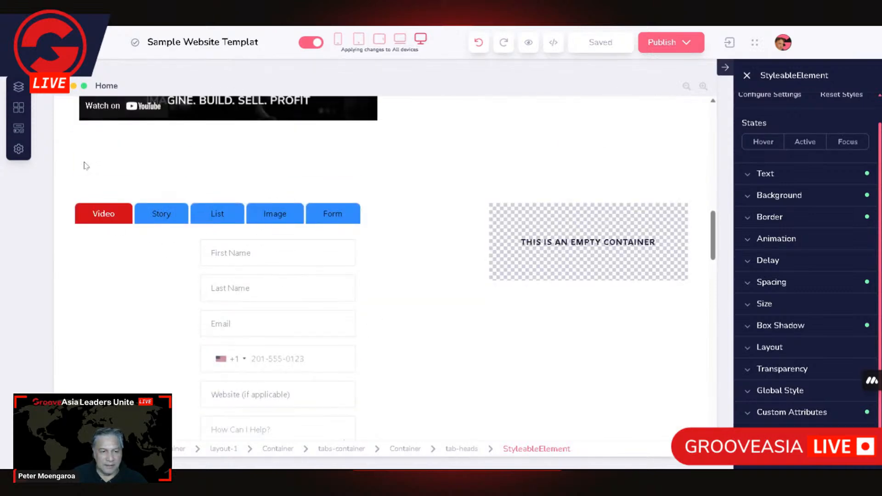
{"action": "scroll", "coordinate": [244, 220], "scroll_direction": "up", "scroll_amount": 2}
{"action": "left_click", "coordinate": [130, 256]}
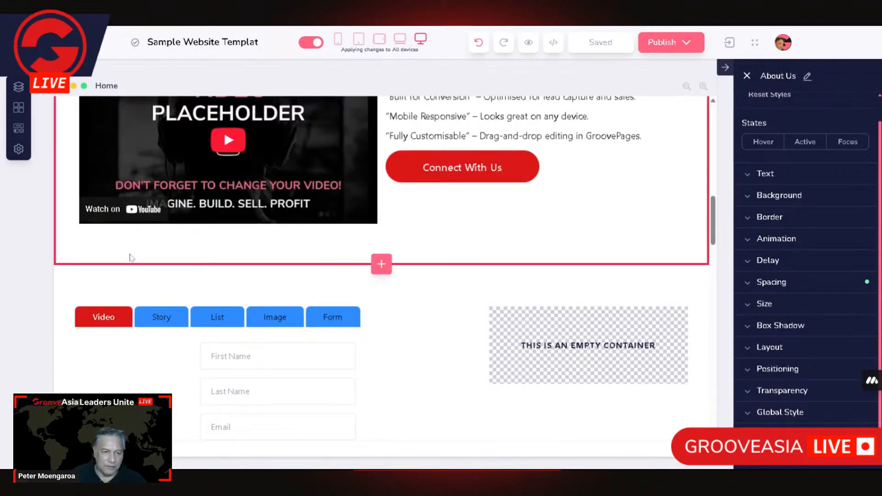
{"action": "scroll", "coordinate": [389, 274], "scroll_direction": "down", "scroll_amount": 3}
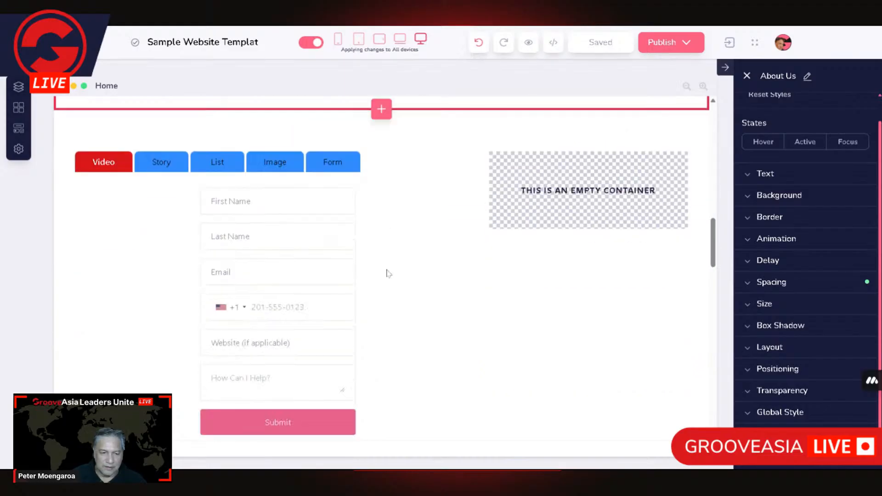
{"action": "left_click", "coordinate": [71, 246]}
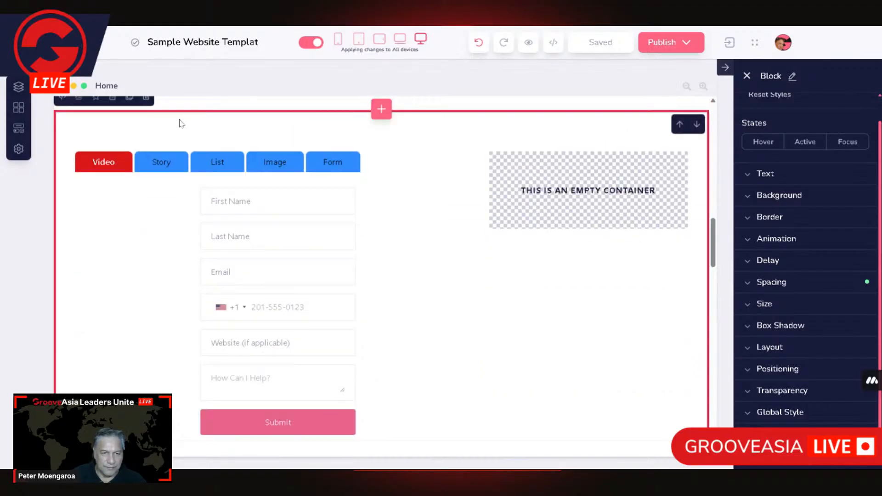
{"action": "scroll", "coordinate": [140, 153], "scroll_direction": "up", "scroll_amount": 1}
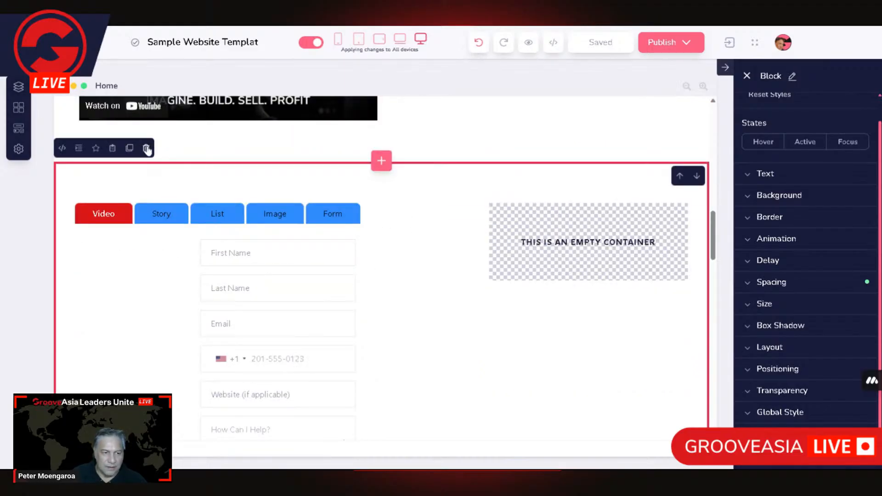
{"action": "left_click", "coordinate": [146, 149]}
{"action": "left_click", "coordinate": [457, 263]}
{"action": "scroll", "coordinate": [75, 222], "scroll_direction": "up", "scroll_amount": 2}
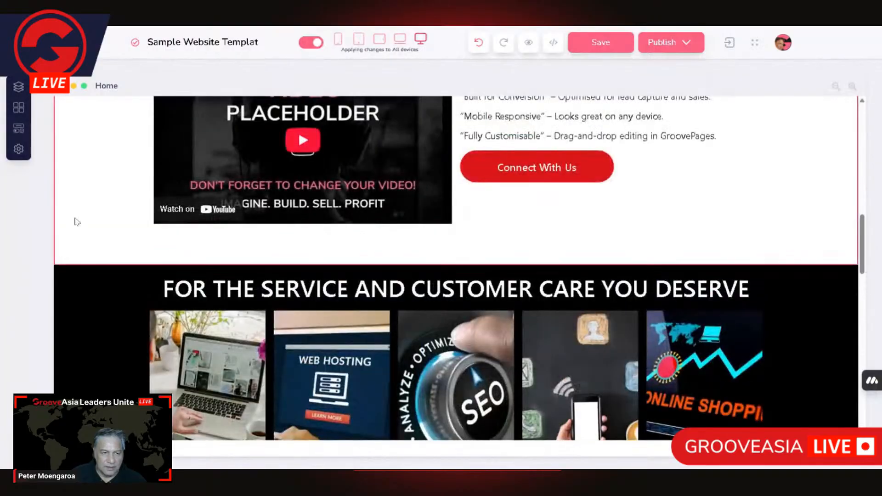
Step: Insert a single-column empty block from the Designer collection directly below the About Us block
{"action": "left_click", "coordinate": [126, 239]}
{"action": "left_click", "coordinate": [383, 266]}
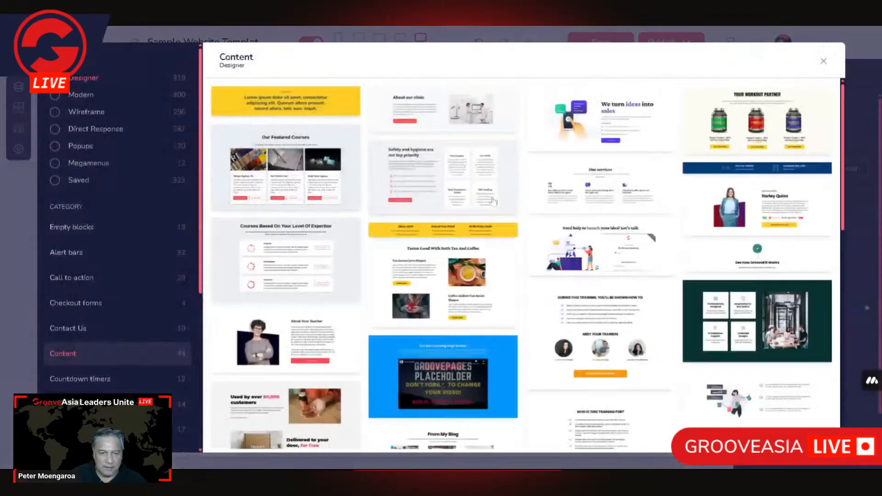
{"action": "scroll", "coordinate": [493, 201], "scroll_direction": "down", "scroll_amount": 5}
{"action": "scroll", "coordinate": [460, 207], "scroll_direction": "up", "scroll_amount": 2}
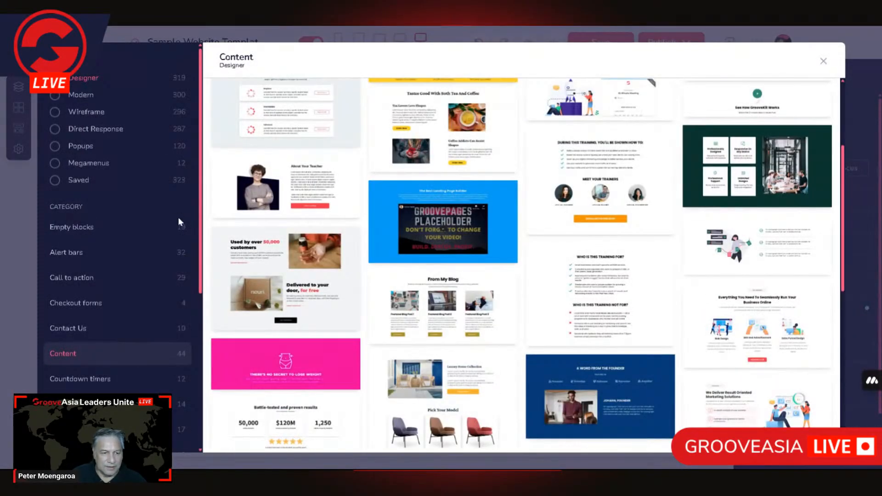
{"action": "scroll", "coordinate": [138, 230], "scroll_direction": "down", "scroll_amount": 2}
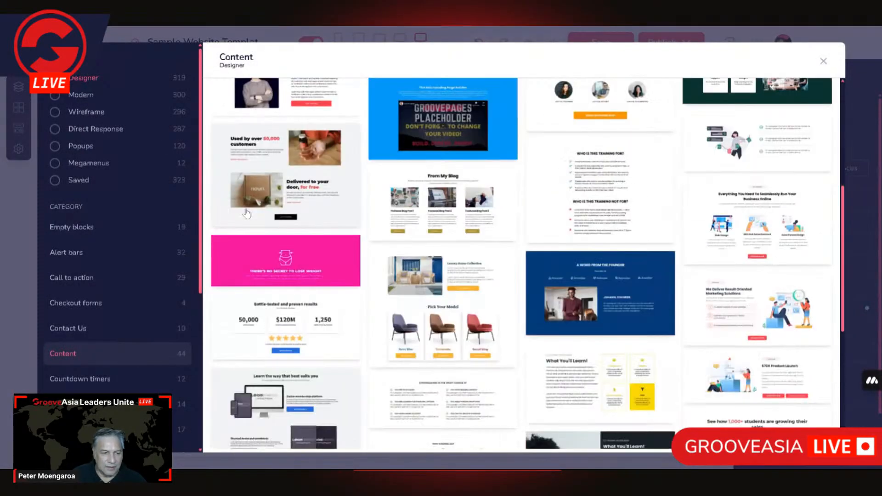
{"action": "left_click", "coordinate": [83, 229]}
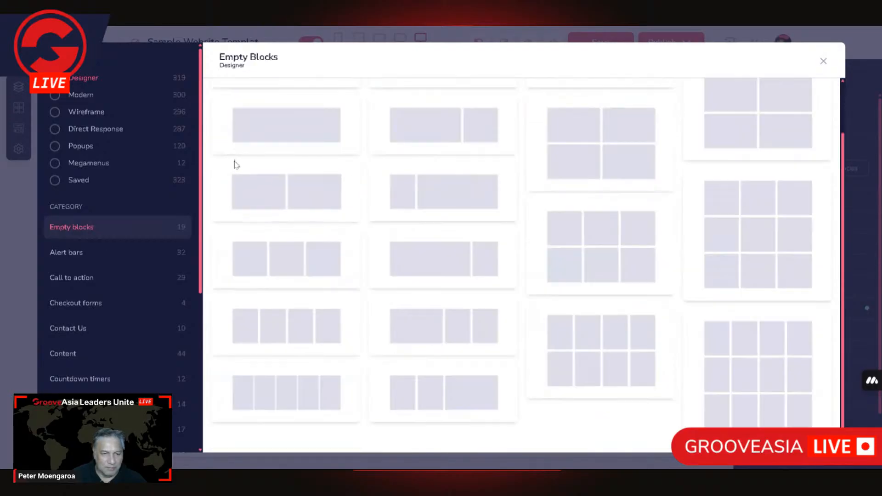
{"action": "left_click", "coordinate": [257, 132]}
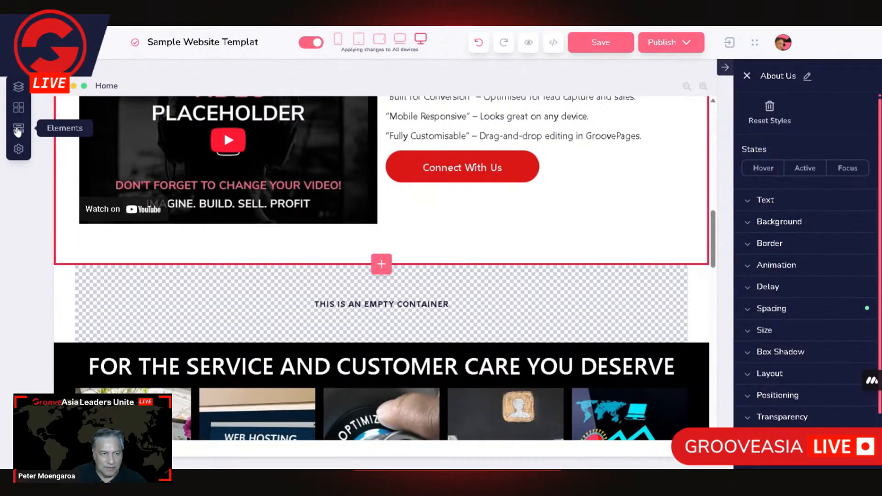
Step: Place a Title & Paragraph element in the new block's empty container
{"action": "left_click", "coordinate": [18, 130]}
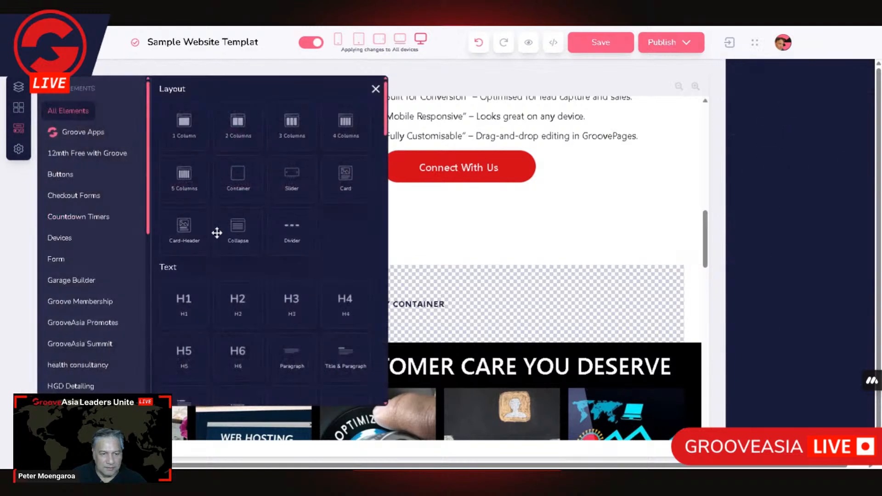
{"action": "scroll", "coordinate": [217, 233], "scroll_direction": "down", "scroll_amount": 2}
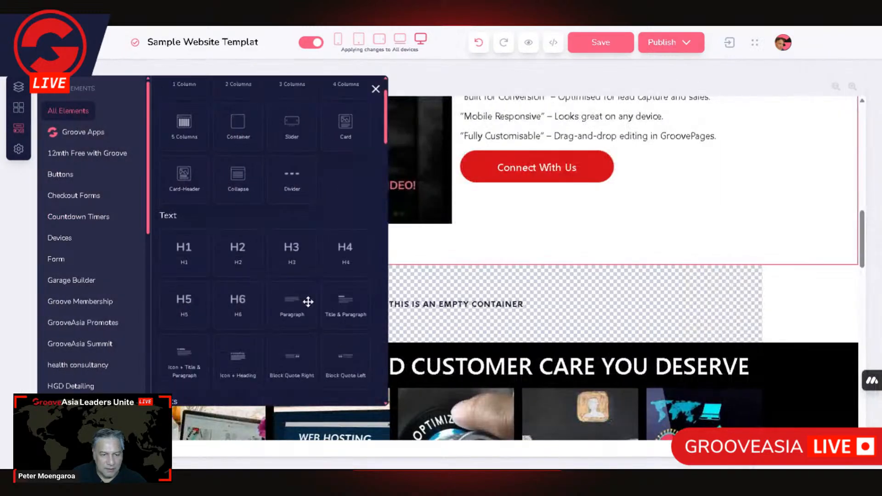
{"action": "left_click_drag", "start_coordinate": [475, 305], "coordinate": [472, 295]}
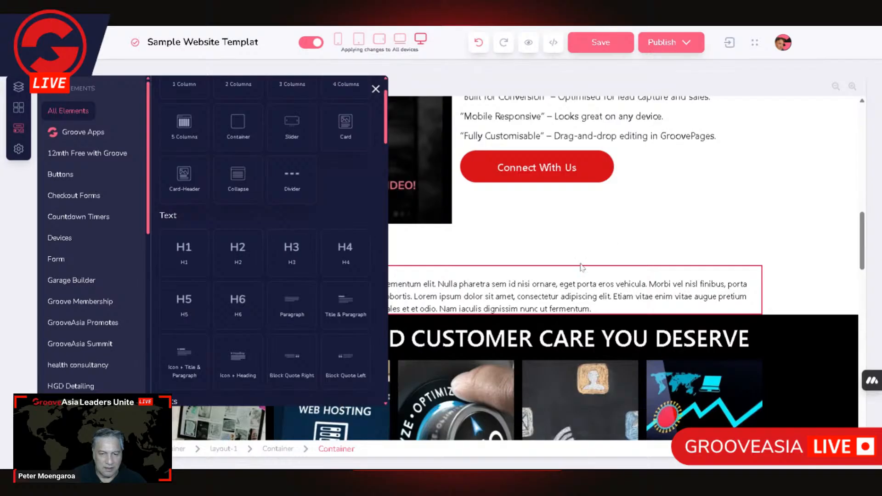
{"action": "left_click", "coordinate": [646, 290]}
{"action": "scroll", "coordinate": [645, 291], "scroll_direction": "down", "scroll_amount": 10}
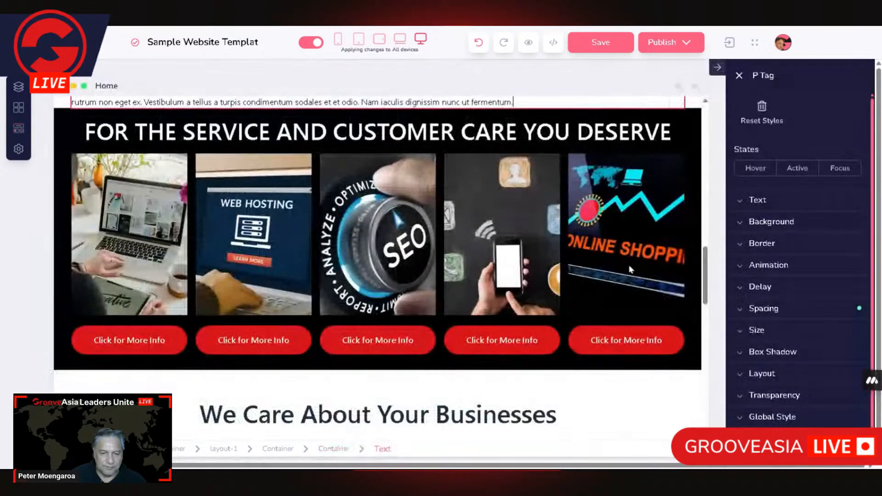
{"action": "scroll", "coordinate": [581, 246], "scroll_direction": "up", "scroll_amount": 10}
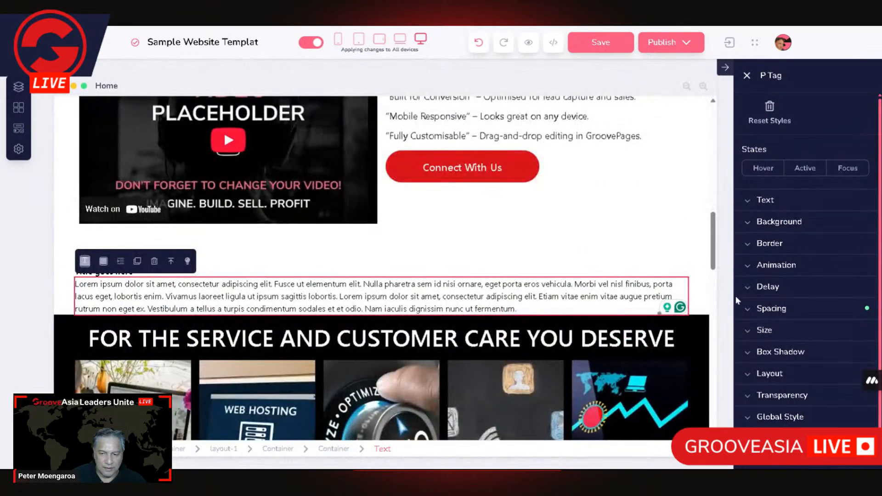
Step: Set the bottom padding of the new title and paragraph block to 122
{"action": "left_click", "coordinate": [707, 304]}
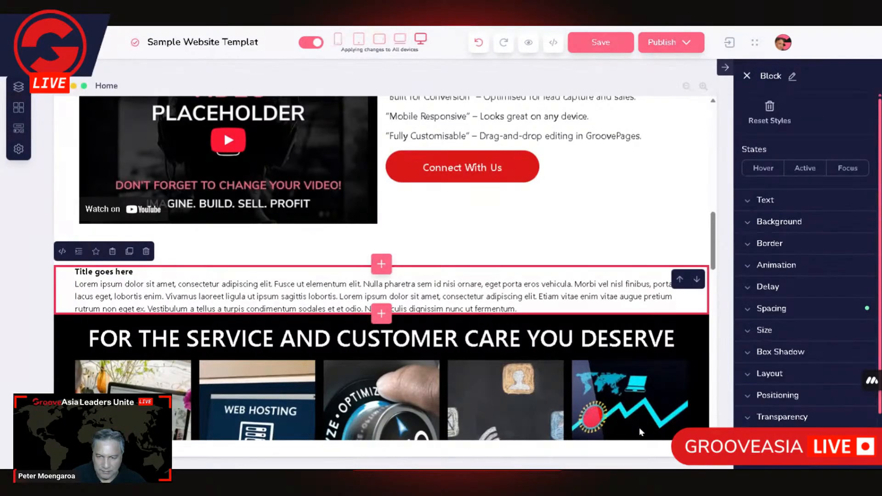
{"action": "left_click", "coordinate": [790, 310]}
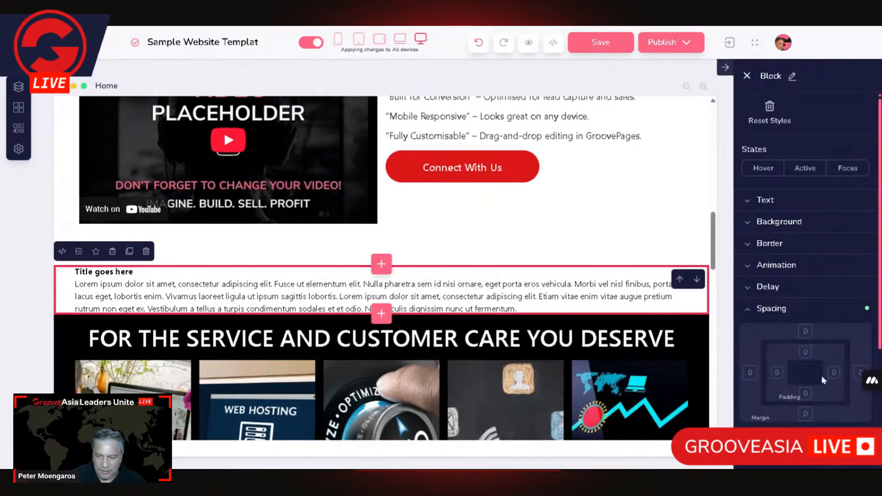
{"action": "left_click", "coordinate": [806, 394]}
{"action": "type", "text": "122"}
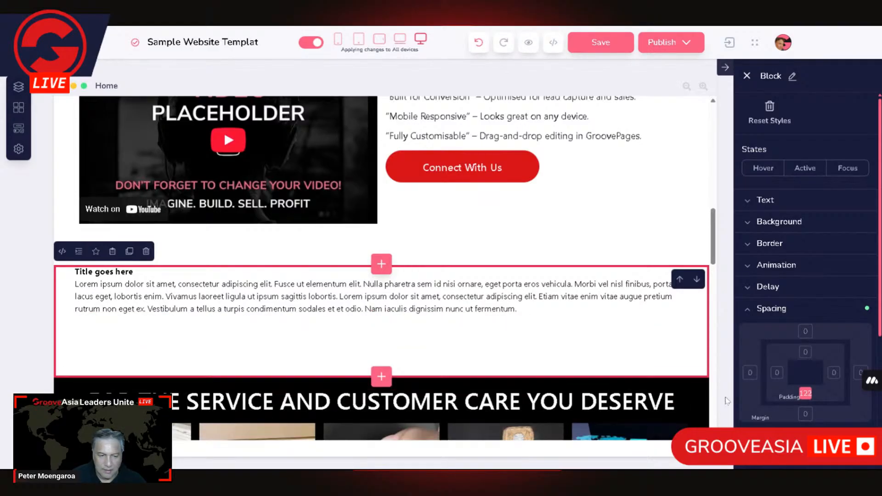
Step: Duplicate the placeholder paragraph so that a second copy sits beneath the first
{"action": "scroll", "coordinate": [420, 276], "scroll_direction": "down", "scroll_amount": 3}
{"action": "left_click", "coordinate": [352, 134]}
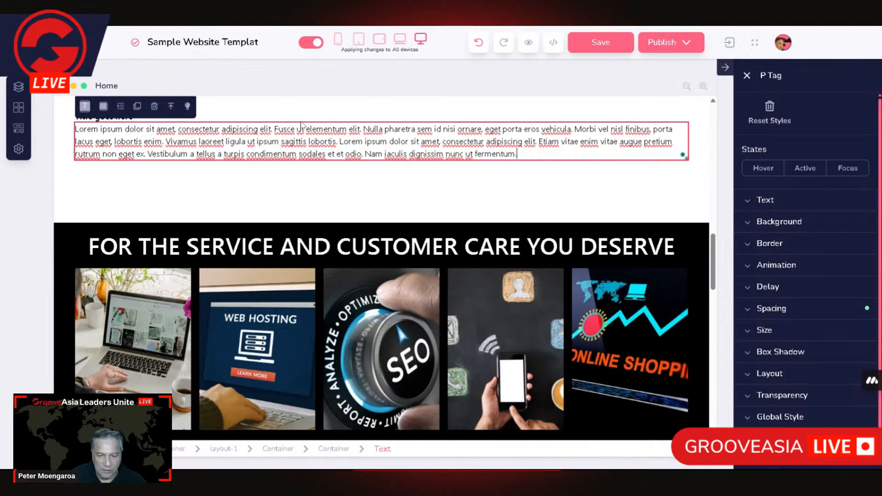
{"action": "left_click", "coordinate": [138, 107]}
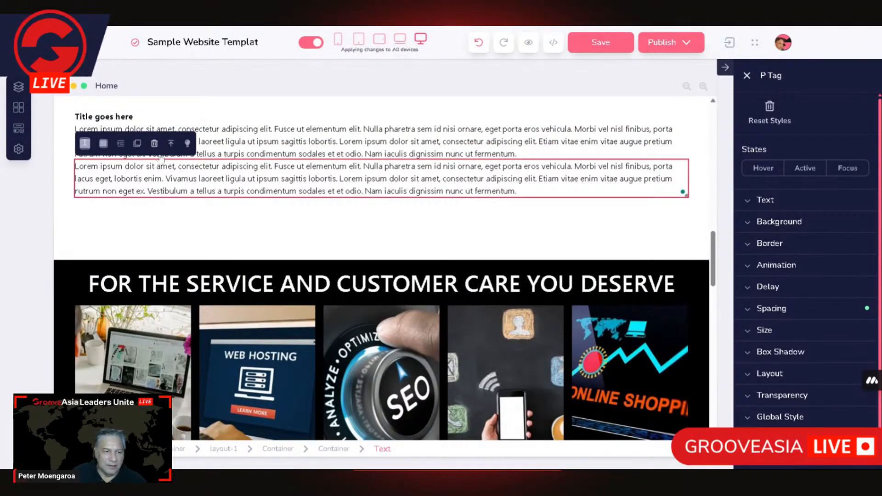
Step: Narrow the container holding the title and paragraphs to about half of its parent's width, using relative sizing
{"action": "left_click", "coordinate": [526, 156]}
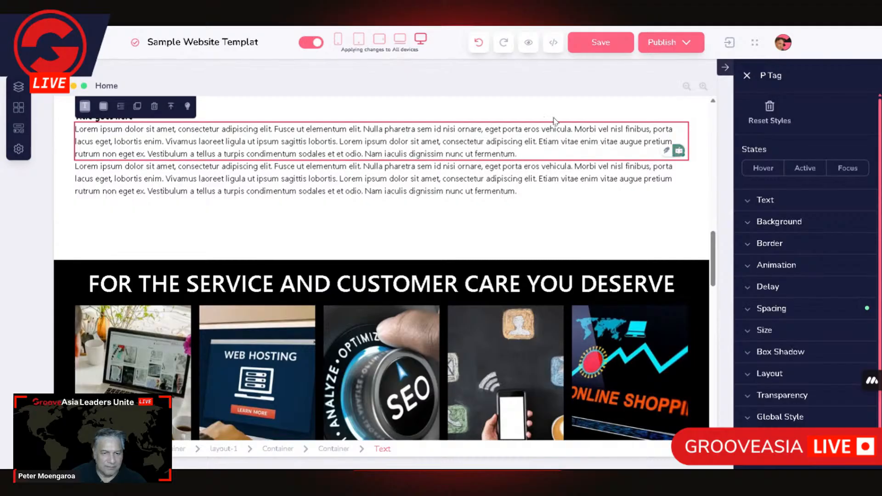
{"action": "left_click", "coordinate": [171, 106]}
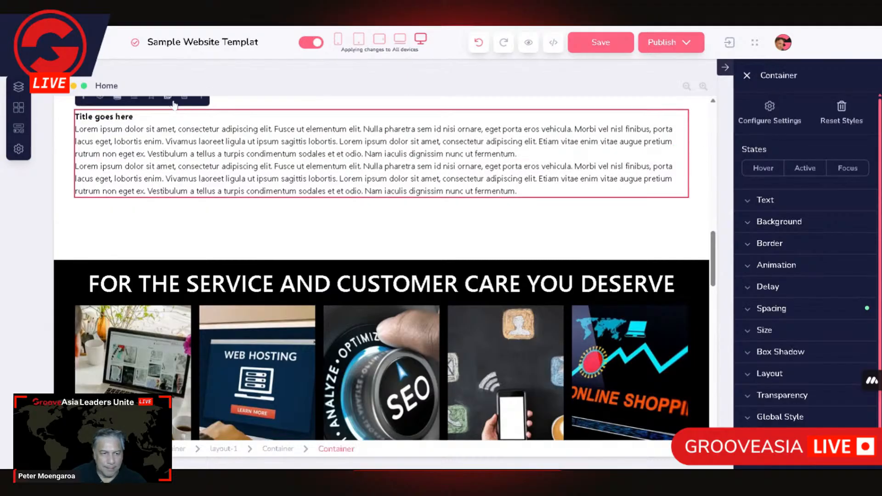
{"action": "left_click", "coordinate": [770, 331]}
{"action": "scroll", "coordinate": [797, 405], "scroll_direction": "down", "scroll_amount": 4}
{"action": "scroll", "coordinate": [368, 206], "scroll_direction": "up", "scroll_amount": 1}
{"action": "left_click", "coordinate": [202, 148]}
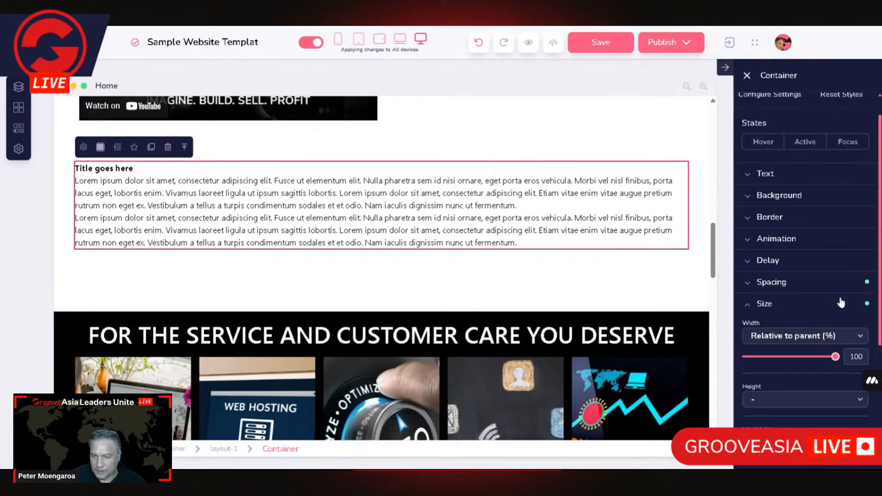
{"action": "left_click", "coordinate": [774, 304]}
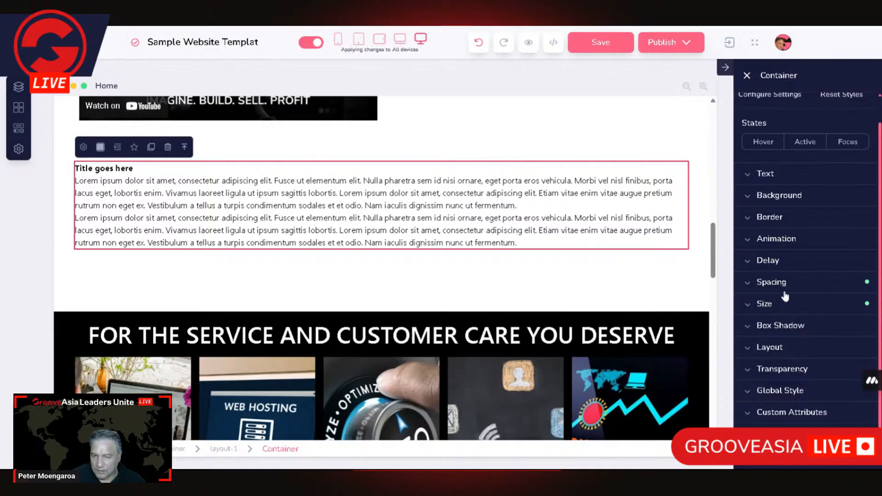
{"action": "left_click", "coordinate": [781, 283]}
{"action": "left_click", "coordinate": [776, 283]}
{"action": "left_click", "coordinate": [781, 305]}
{"action": "left_click_drag", "start_coordinate": [835, 360], "coordinate": [795, 367]}
{"action": "left_click", "coordinate": [461, 313]}
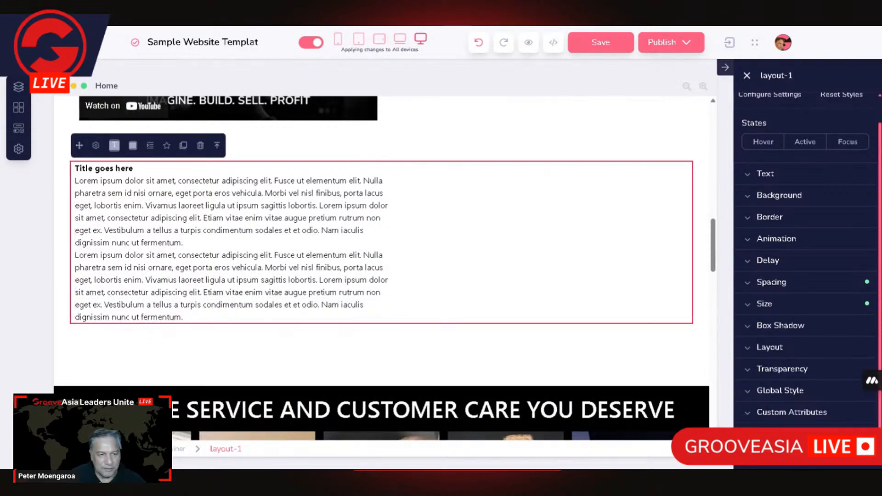
Step: Replace the placeholder title above the two paragraphs with DEMO
{"action": "double_click", "coordinate": [103, 168]}
{"action": "left_click", "coordinate": [100, 146]}
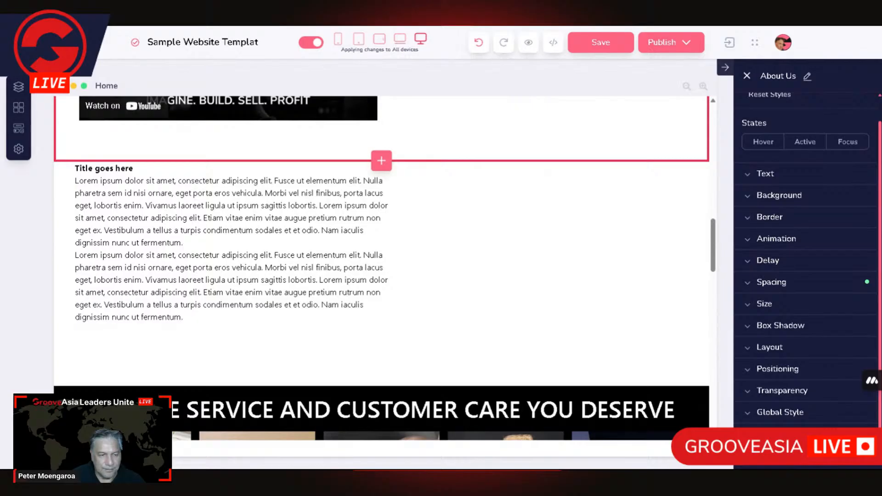
{"action": "double_click", "coordinate": [103, 168]}
{"action": "type", "text": "DEMO"}
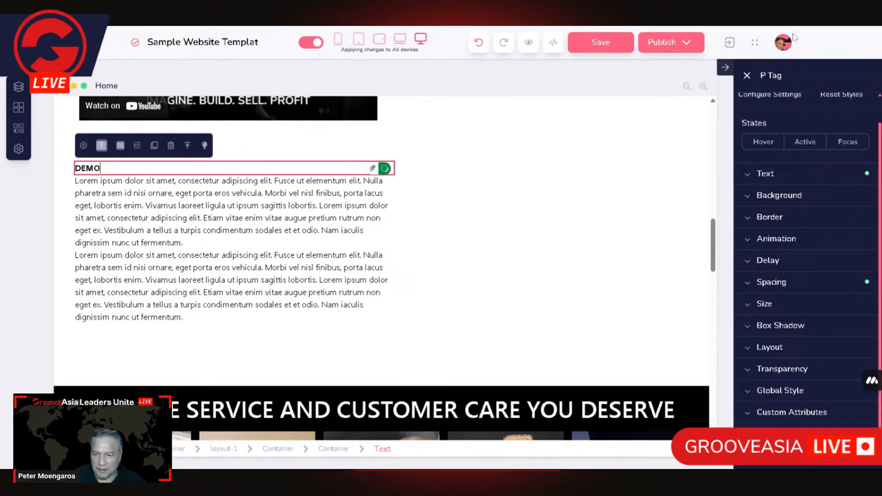
Step: Set the DEMO title's text size to 53 and leave the title selected
{"action": "left_click", "coordinate": [786, 177]}
{"action": "left_click_drag", "start_coordinate": [754, 300], "coordinate": [796, 310]}
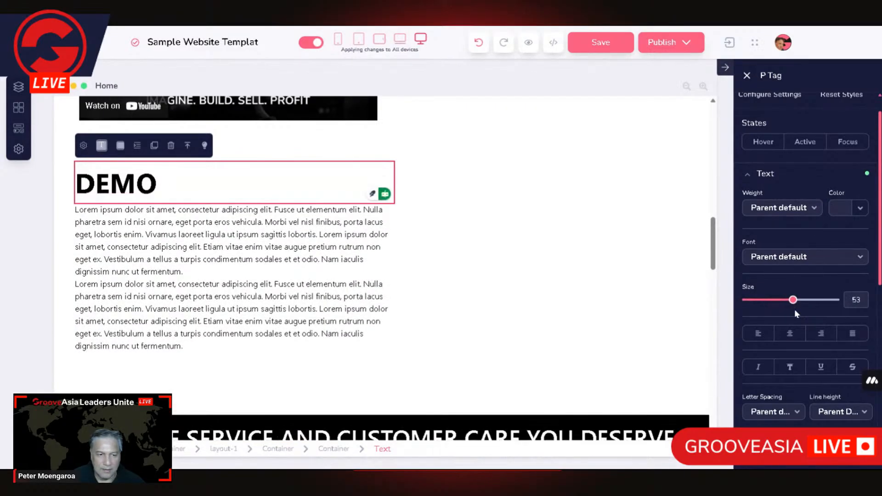
{"action": "left_click", "coordinate": [311, 272]}
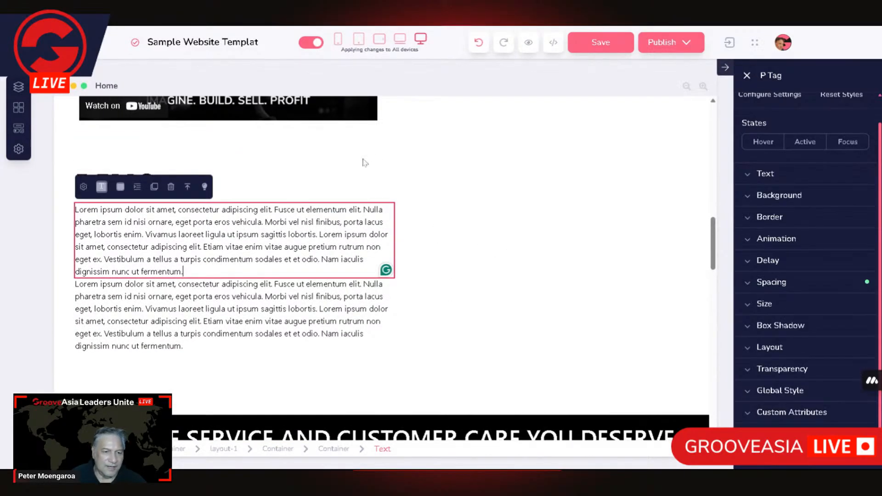
{"action": "left_click", "coordinate": [268, 166]}
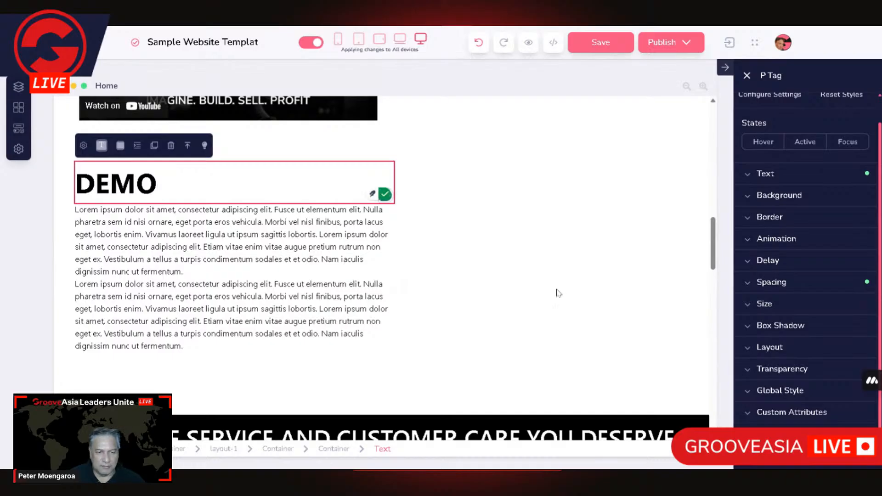
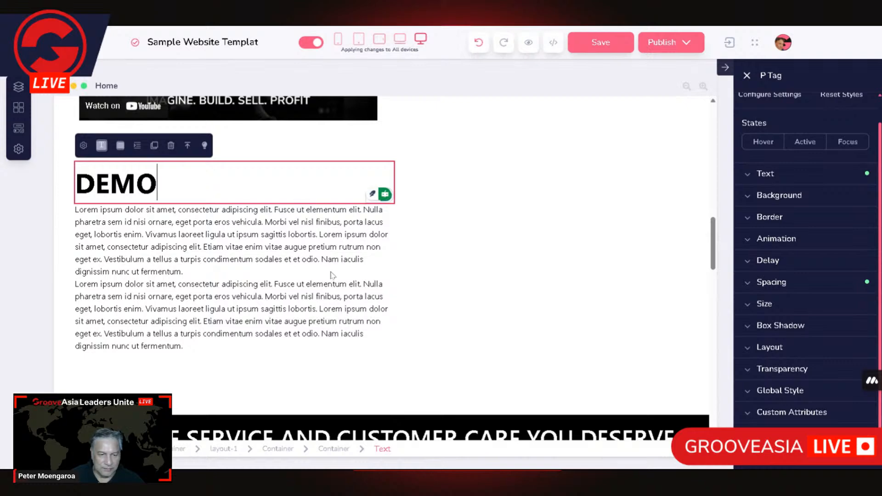
Step: Add a Collapse layout element beneath the second paragraph in the DEMO container
{"action": "left_click", "coordinate": [21, 131]}
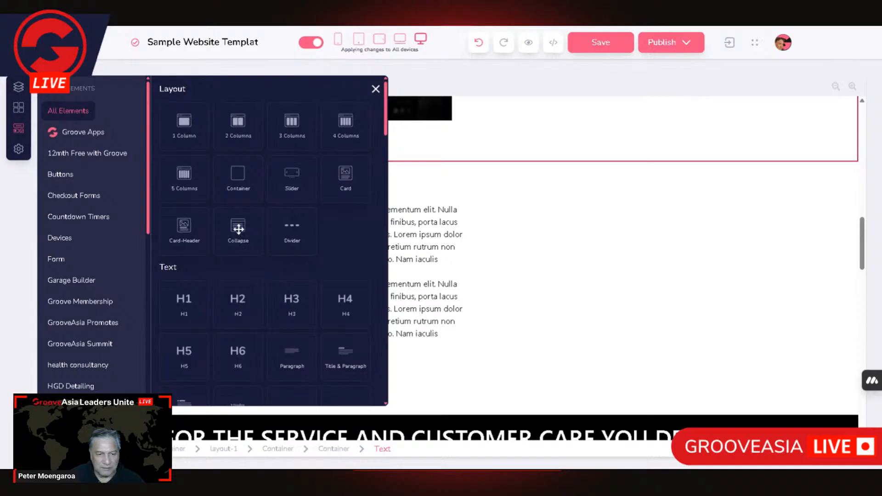
{"action": "left_click_drag", "start_coordinate": [324, 250], "coordinate": [224, 346]}
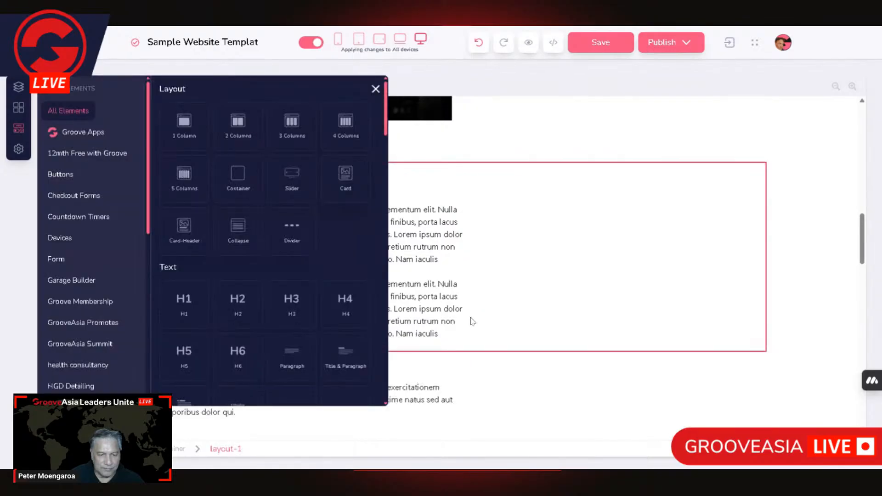
{"action": "left_click", "coordinate": [466, 305]}
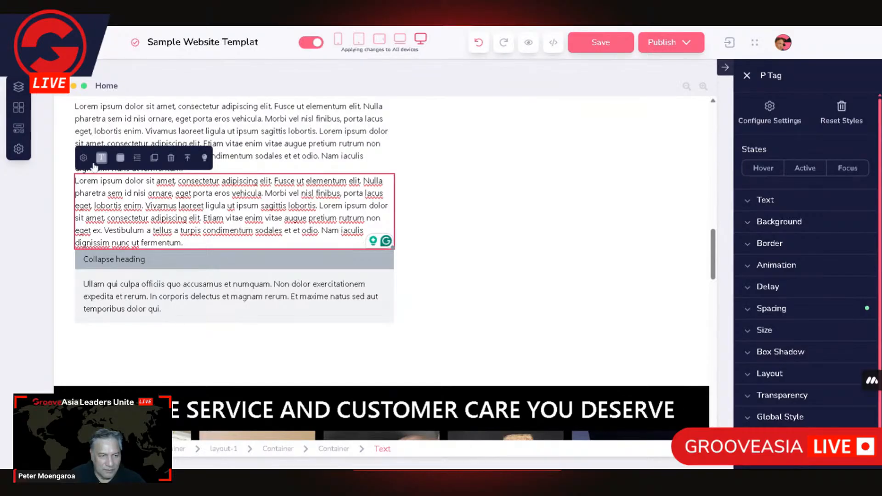
Step: Replace the collapse element's placeholder body text with a copy of the second Lorem ipsum paragraph
{"action": "left_click", "coordinate": [188, 159]}
{"action": "left_click", "coordinate": [310, 218]}
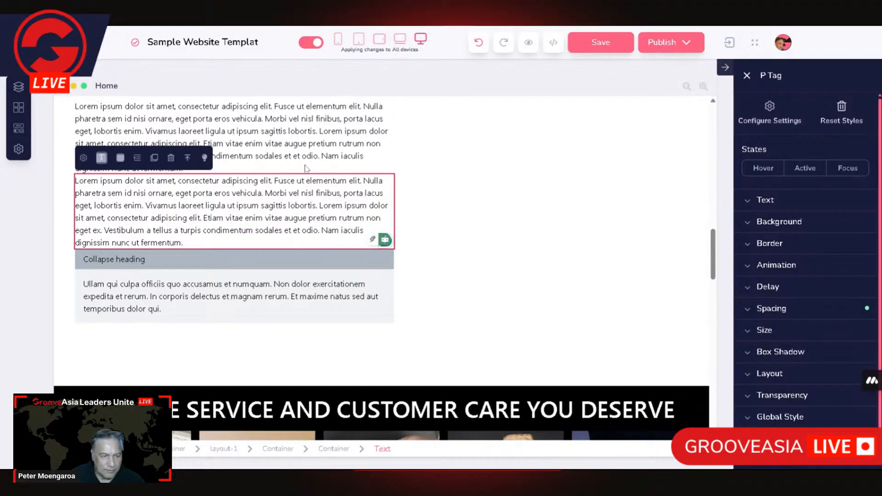
{"action": "left_click_drag", "start_coordinate": [183, 243], "coordinate": [77, 181]}
{"action": "key", "text": "ctrl+c"}
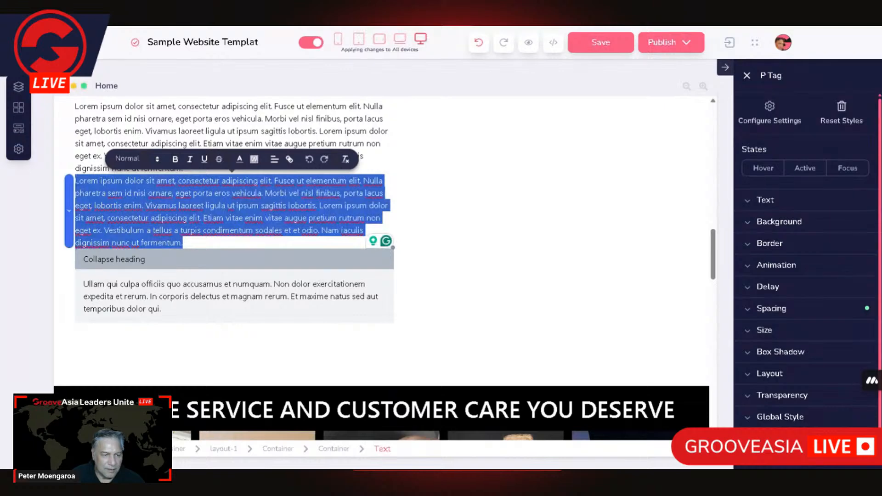
{"action": "double_click", "coordinate": [234, 296]}
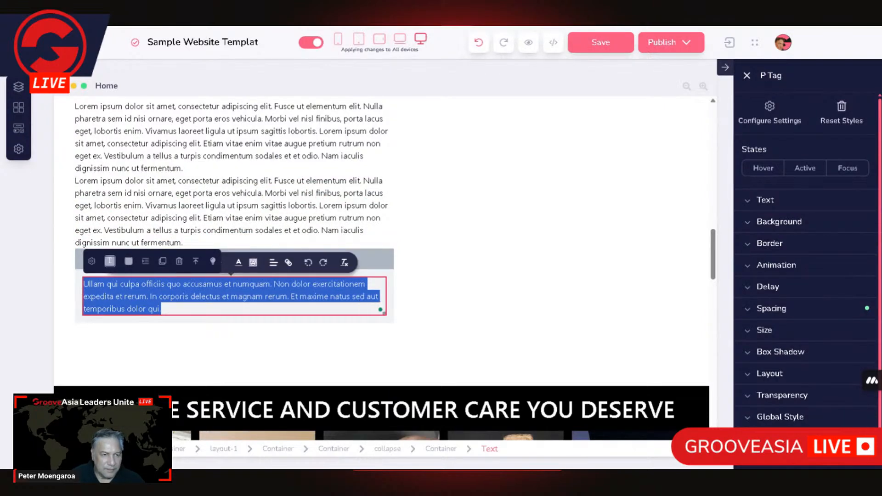
{"action": "key", "text": "ctrl+v"}
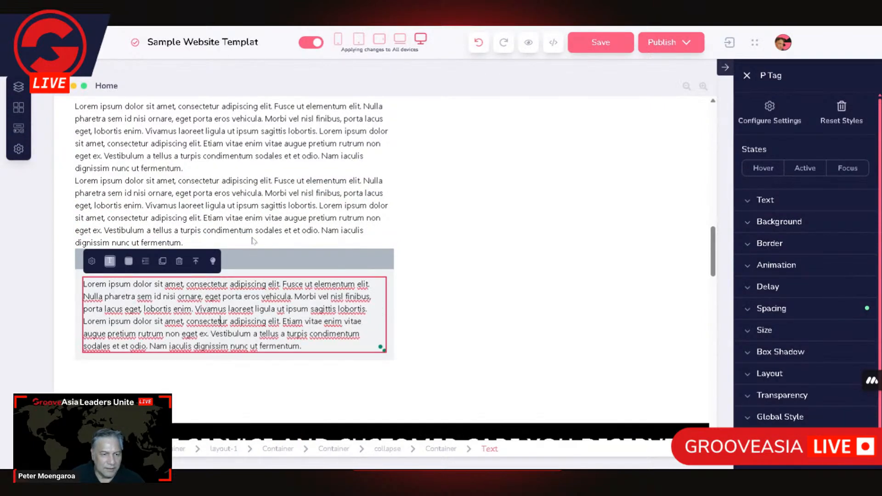
Step: Delete the second standalone paragraph directly above the collapse element
{"action": "left_click", "coordinate": [138, 184]}
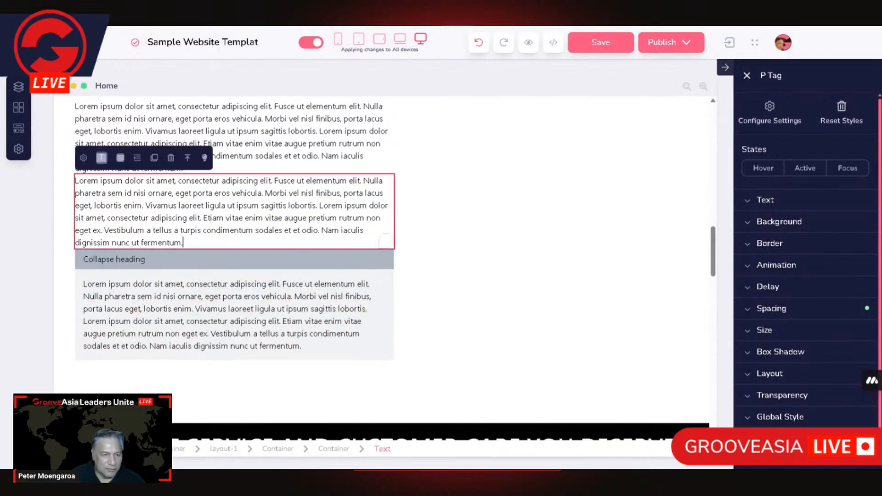
{"action": "left_click", "coordinate": [171, 159]}
{"action": "left_click", "coordinate": [479, 263]}
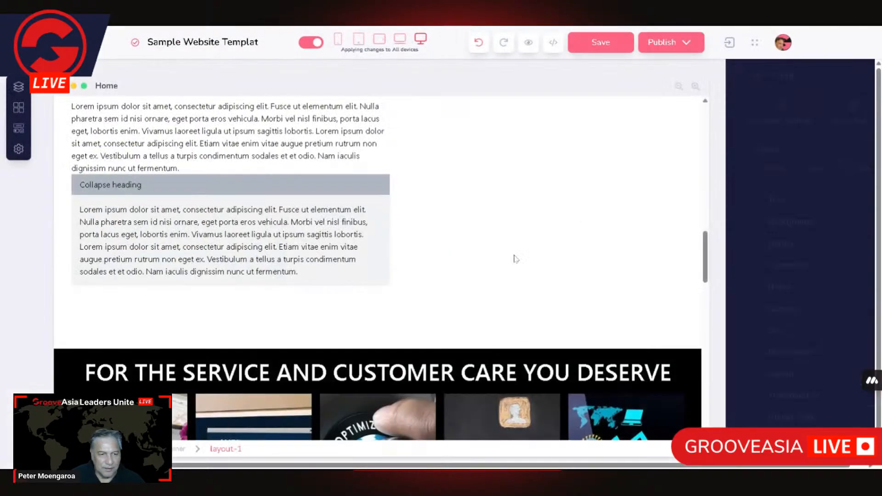
Step: Set the left and right padding of the collapse element's body container to 0
{"action": "left_click", "coordinate": [163, 206]}
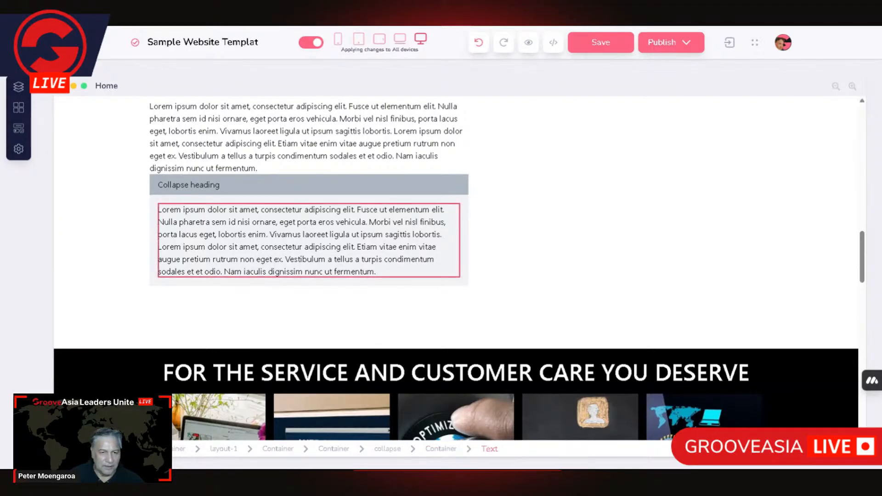
{"action": "left_click", "coordinate": [156, 212]}
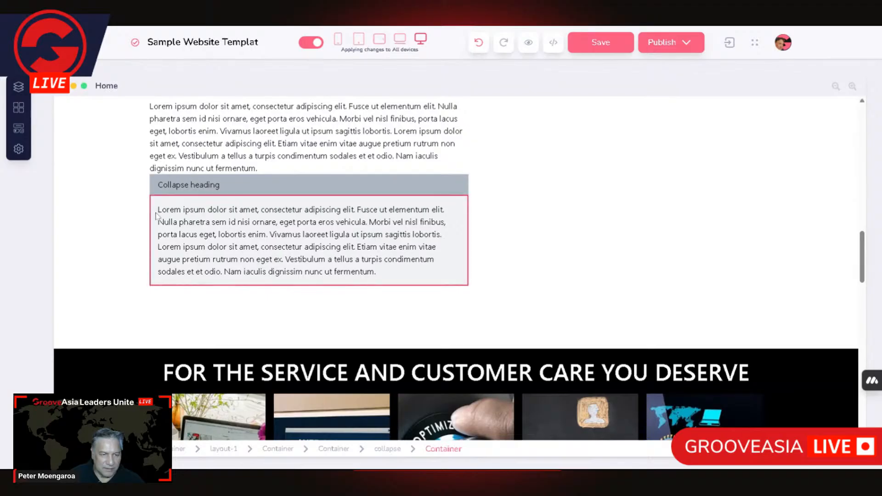
{"action": "left_click", "coordinate": [155, 213]}
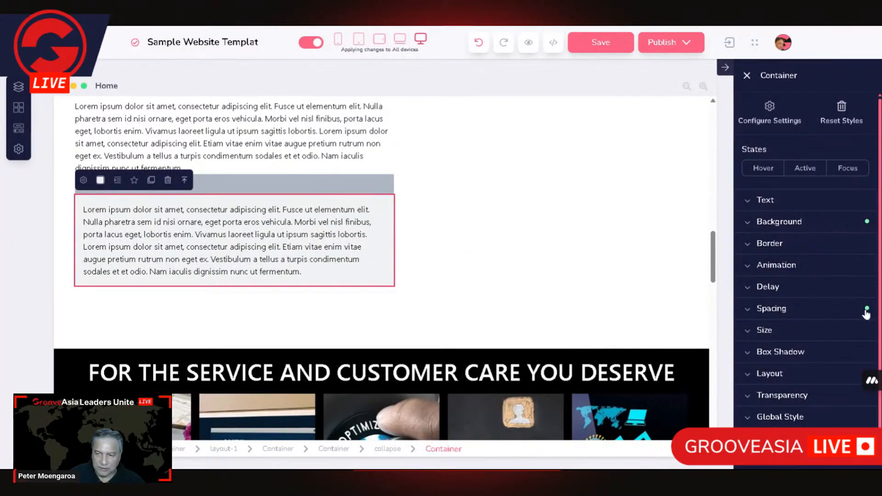
{"action": "left_click", "coordinate": [781, 309]}
{"action": "left_click", "coordinate": [777, 373]}
{"action": "left_click", "coordinate": [834, 372], "text": "shift"}
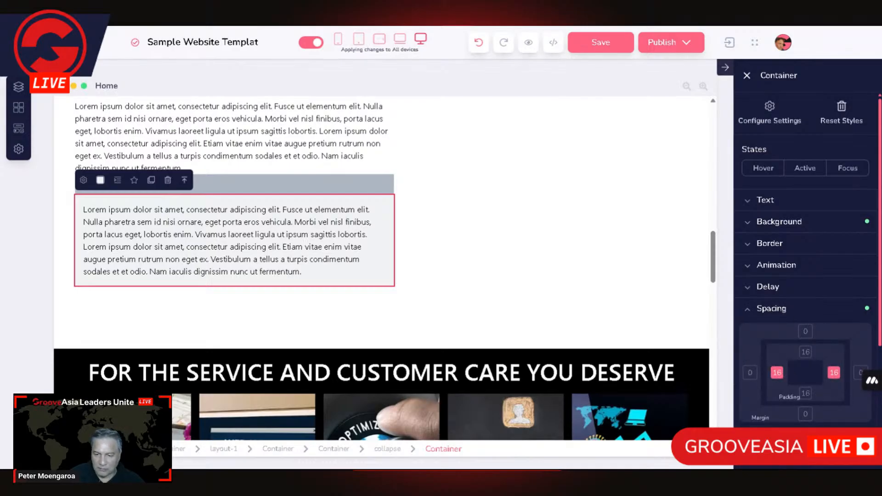
{"action": "type", "text": "0"}
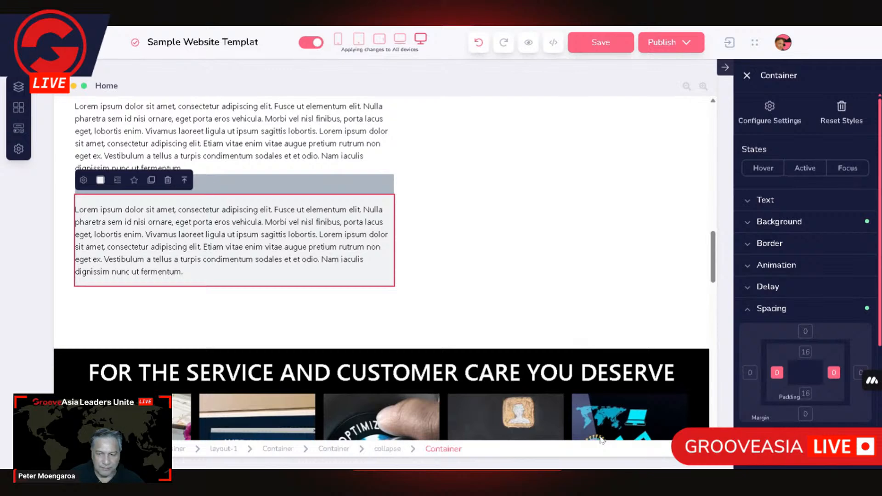
Step: Set the left and right padding of the collapse heading bar to 0, with the section expanded
{"action": "left_click", "coordinate": [363, 192]}
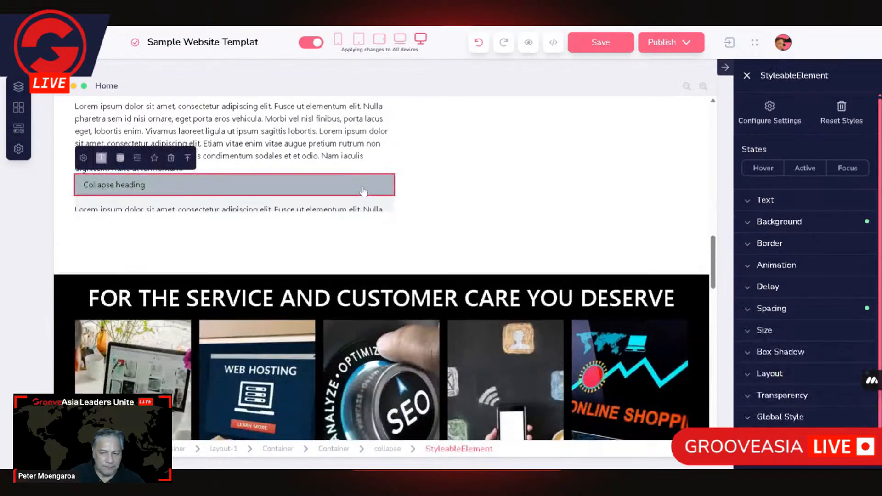
{"action": "left_click", "coordinate": [283, 171]}
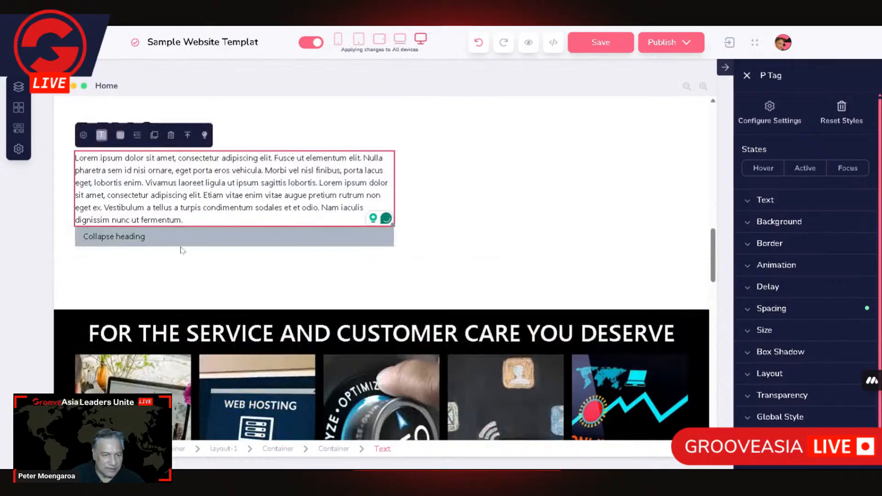
{"action": "left_click", "coordinate": [180, 243]}
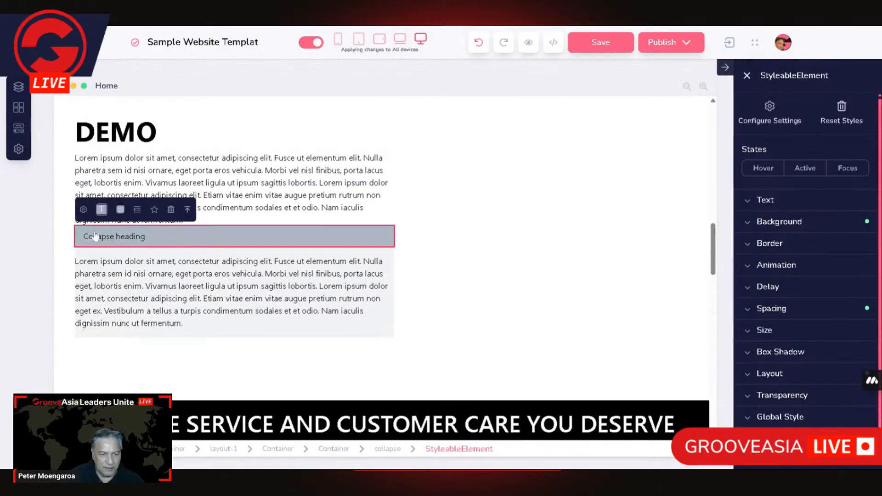
{"action": "left_click", "coordinate": [778, 311]}
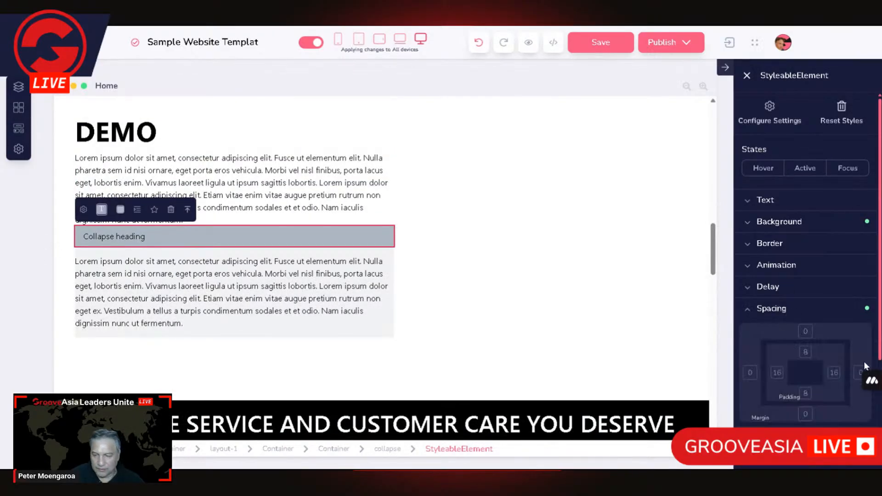
{"action": "left_click", "coordinate": [777, 372]}
{"action": "left_click", "coordinate": [834, 373]}
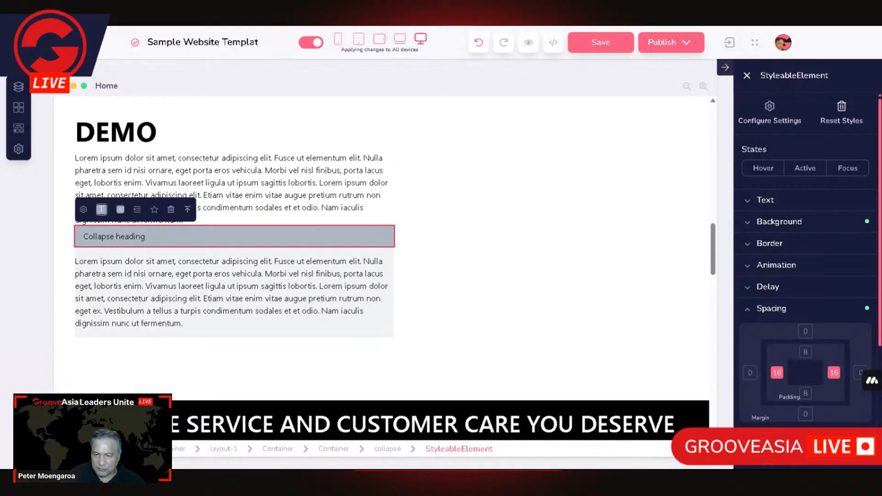
{"action": "type", "text": "0"}
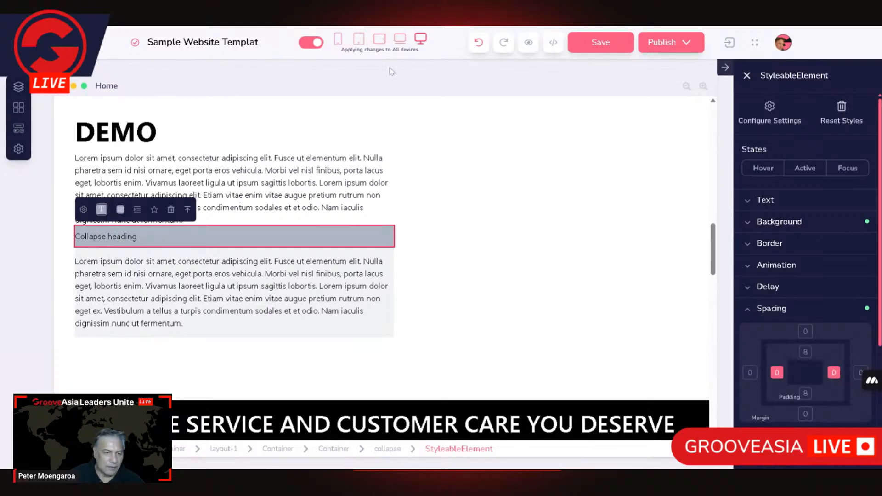
Step: Change the collapse heading text to "read more..." and set the section to show Closed
{"action": "left_click", "coordinate": [83, 211]}
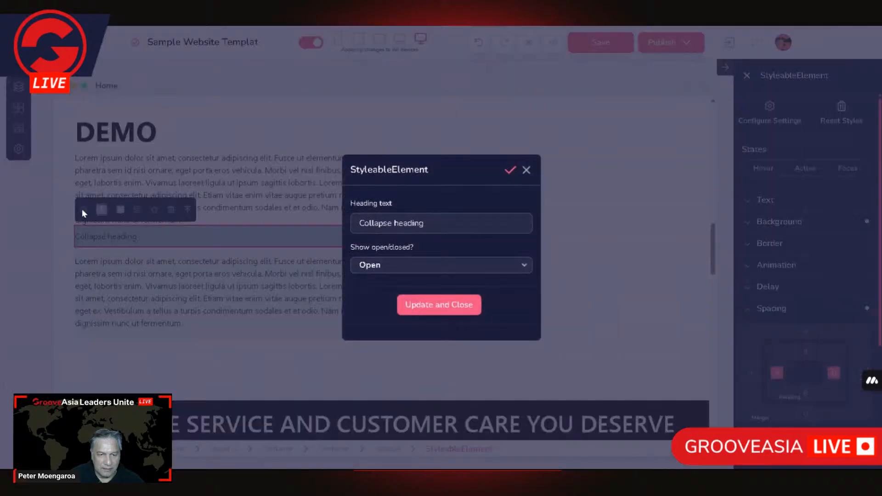
{"action": "key", "text": "ctrl+a"}
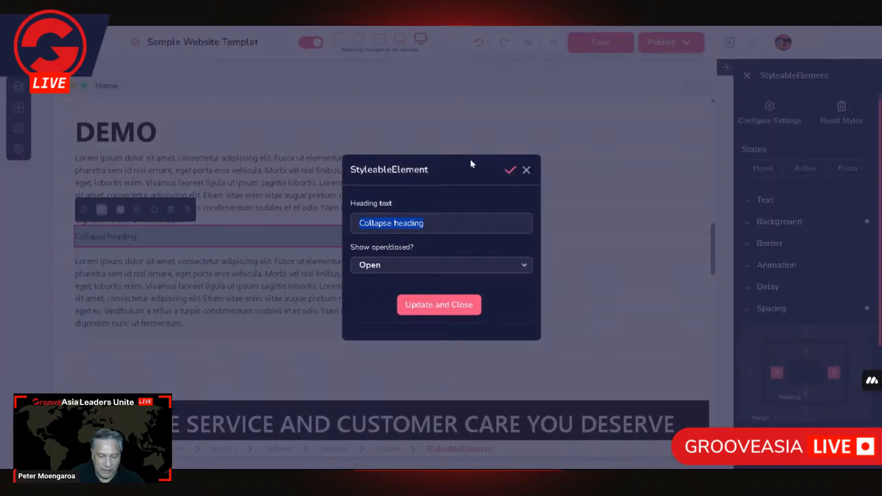
{"action": "type", "text": "red"}
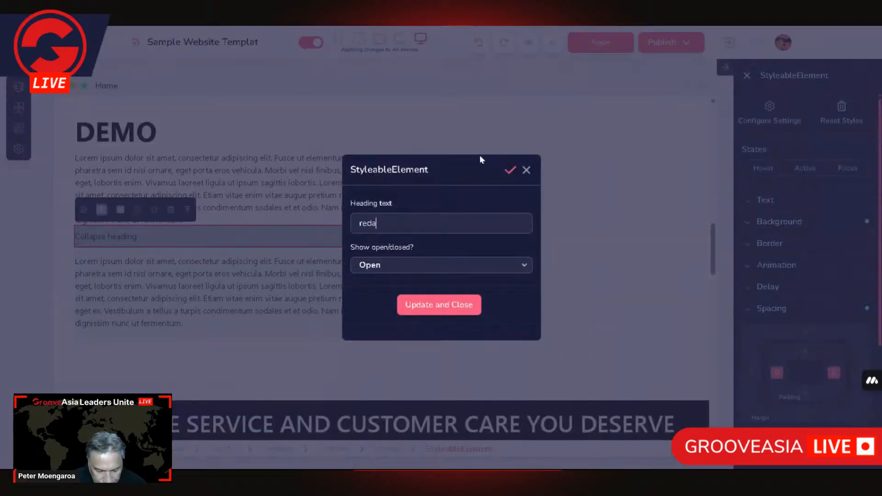
{"action": "key", "text": "BackSpace"}
{"action": "type", "text": "ad more..."}
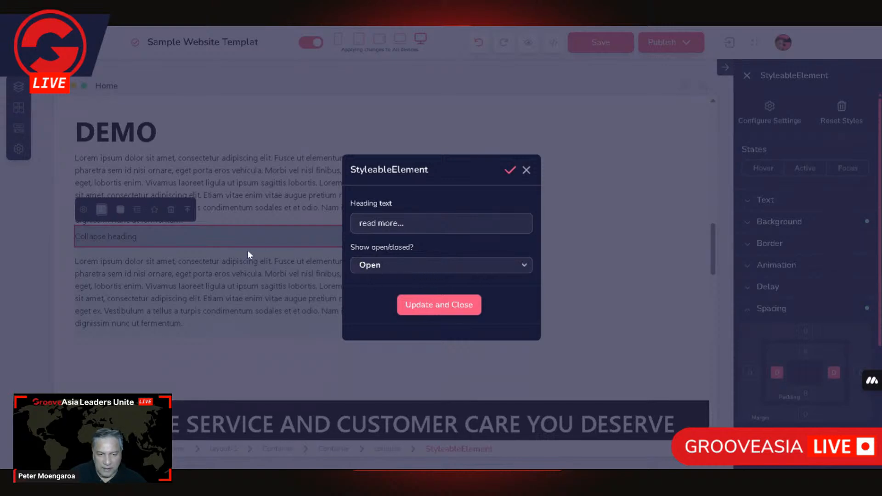
{"action": "left_click", "coordinate": [392, 267]}
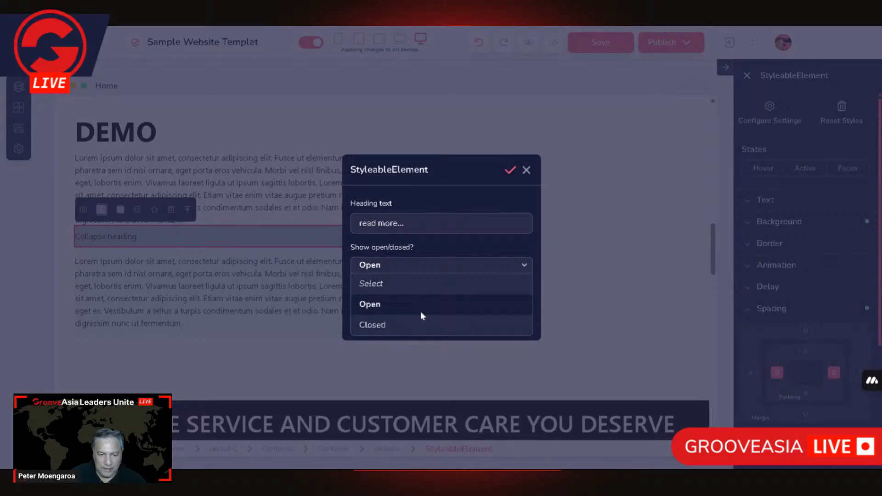
{"action": "left_click", "coordinate": [377, 321]}
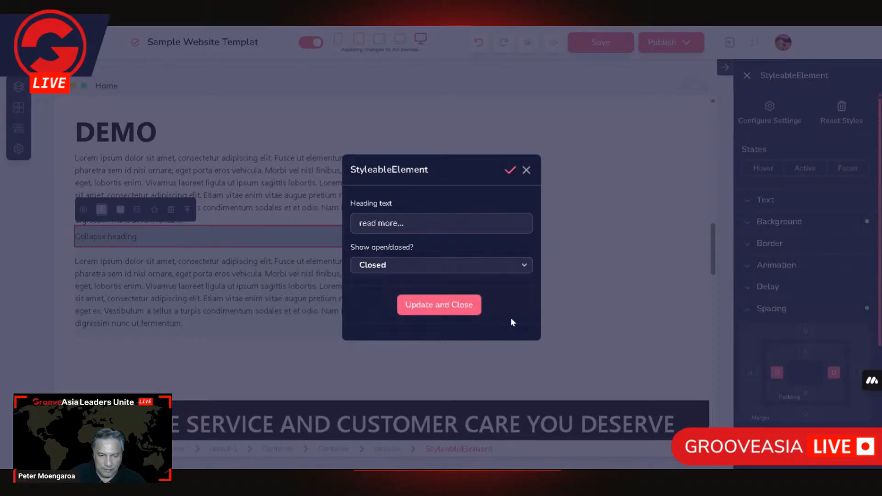
{"action": "left_click", "coordinate": [451, 306]}
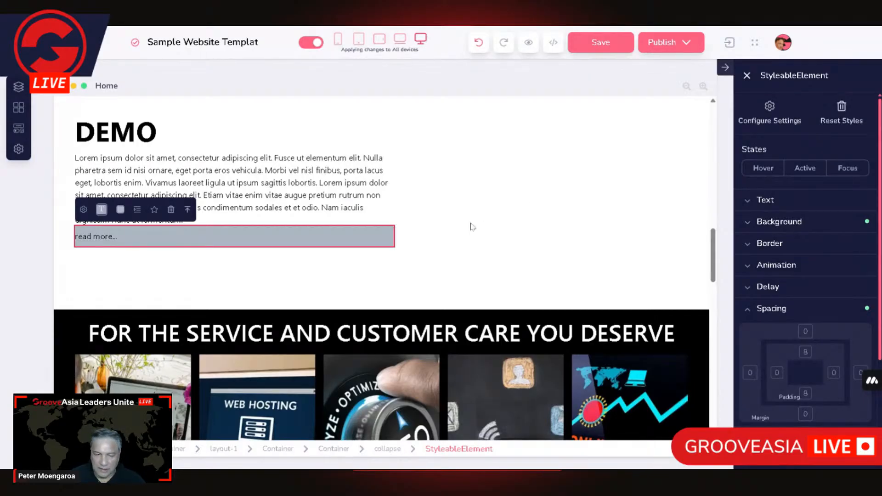
Step: Set the background of the "read more..." heading bar to No Color
{"action": "left_click", "coordinate": [776, 224]}
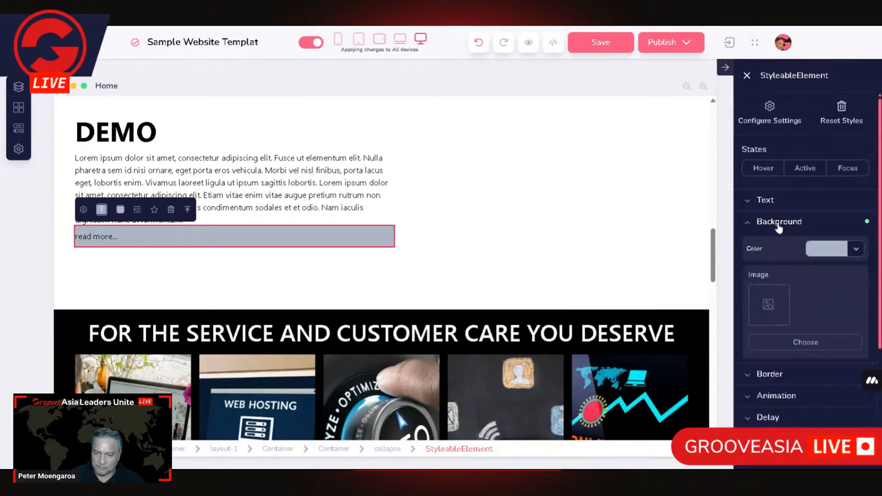
{"action": "left_click", "coordinate": [856, 250]}
{"action": "left_click", "coordinate": [804, 276]}
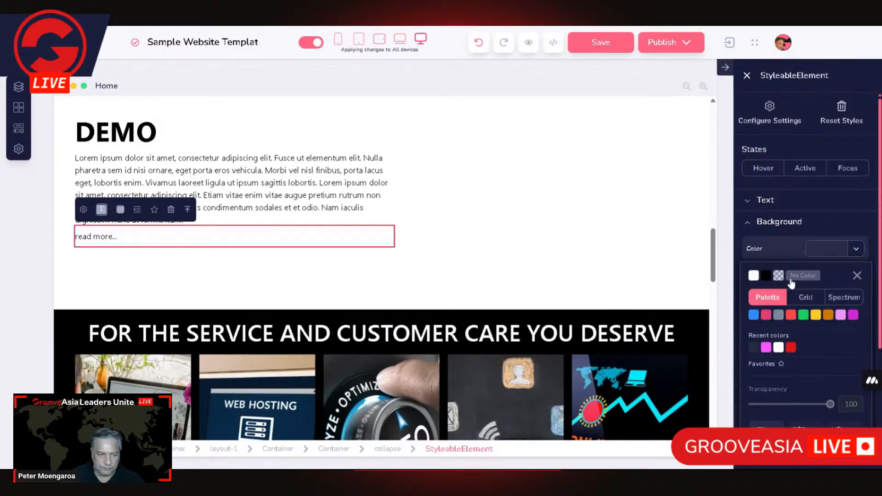
Step: Expand the "read more..." section, check the background color options of its paragraph, and collapse the section again
{"action": "left_click", "coordinate": [188, 211]}
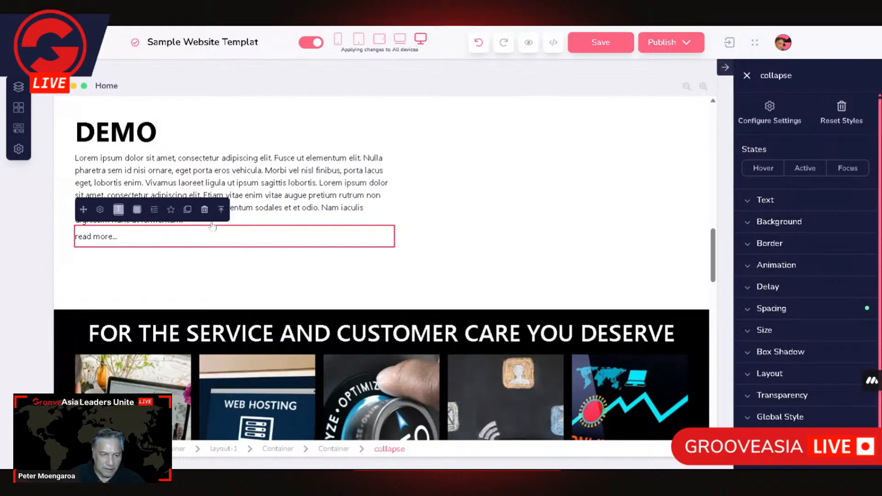
{"action": "left_click", "coordinate": [247, 240]}
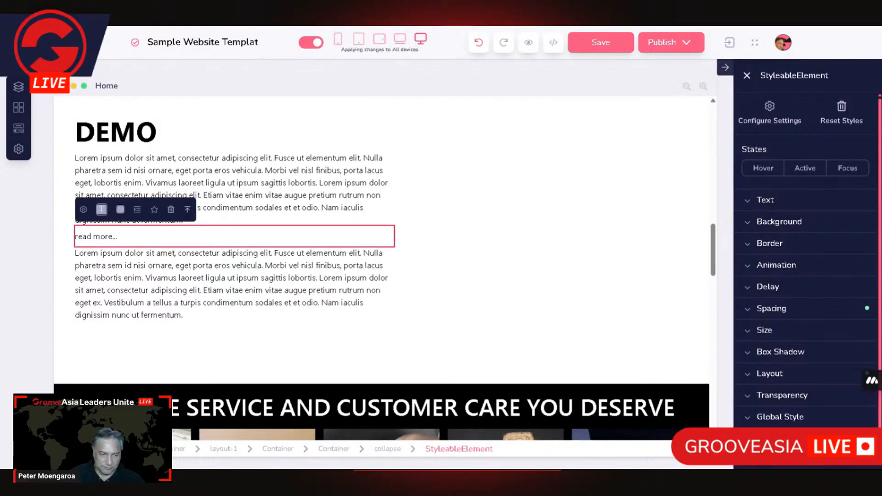
{"action": "left_click", "coordinate": [76, 275]}
{"action": "left_click", "coordinate": [783, 222]}
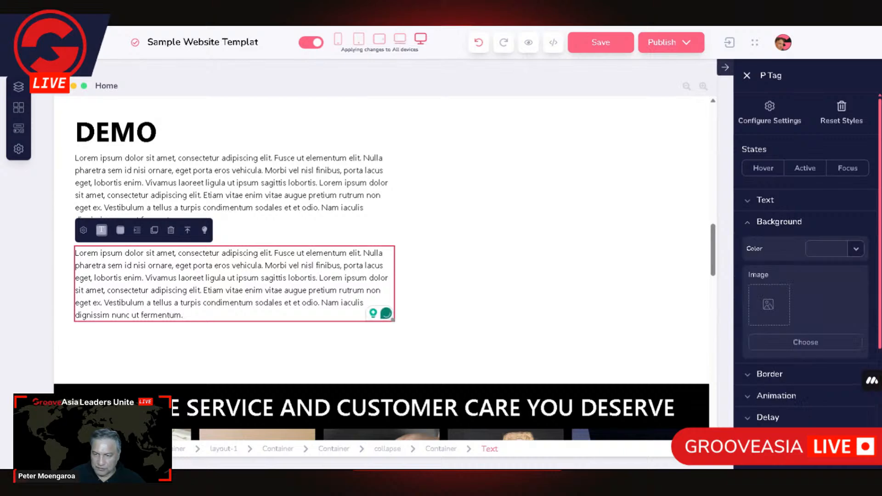
{"action": "left_click", "coordinate": [854, 249]}
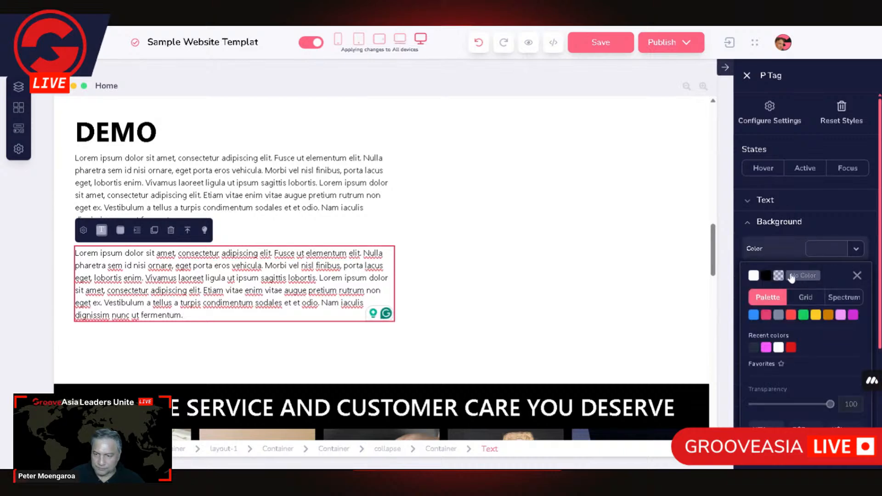
{"action": "left_click", "coordinate": [498, 244]}
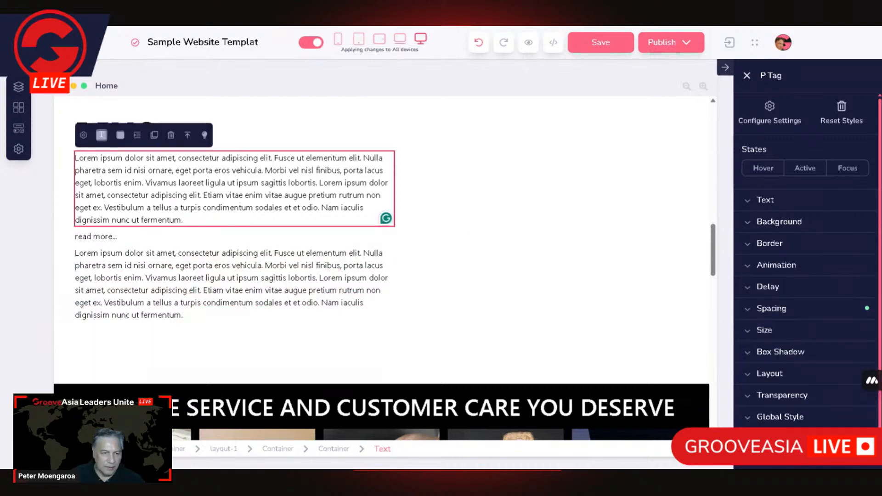
{"action": "left_click", "coordinate": [97, 236]}
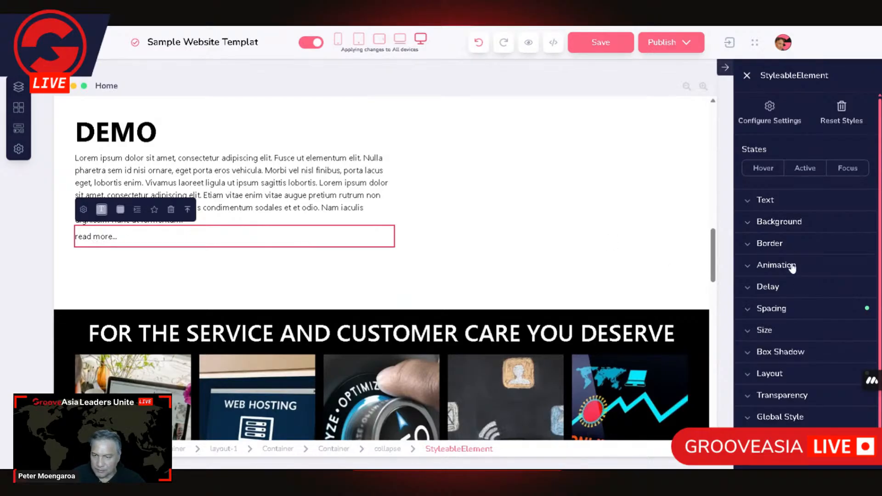
Step: Set the top padding of the "read more..." heading bar to 0
{"action": "left_click", "coordinate": [796, 316]}
{"action": "left_click", "coordinate": [807, 353]}
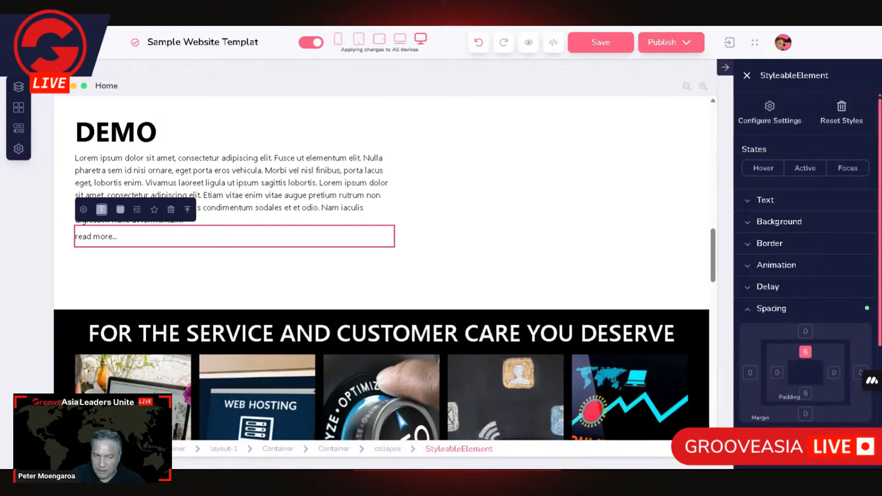
{"action": "type", "text": "0"}
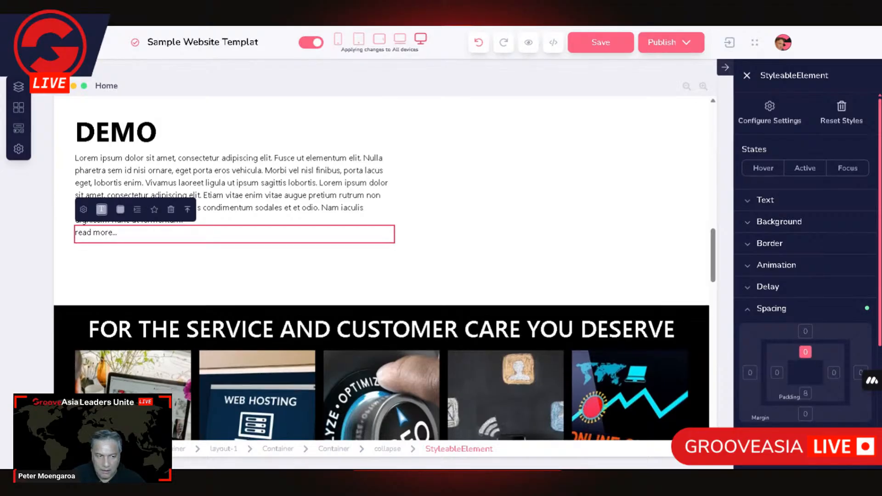
Step: Publish the current page and open its published version in the browser
{"action": "left_click", "coordinate": [691, 44]}
{"action": "left_click", "coordinate": [830, 193]}
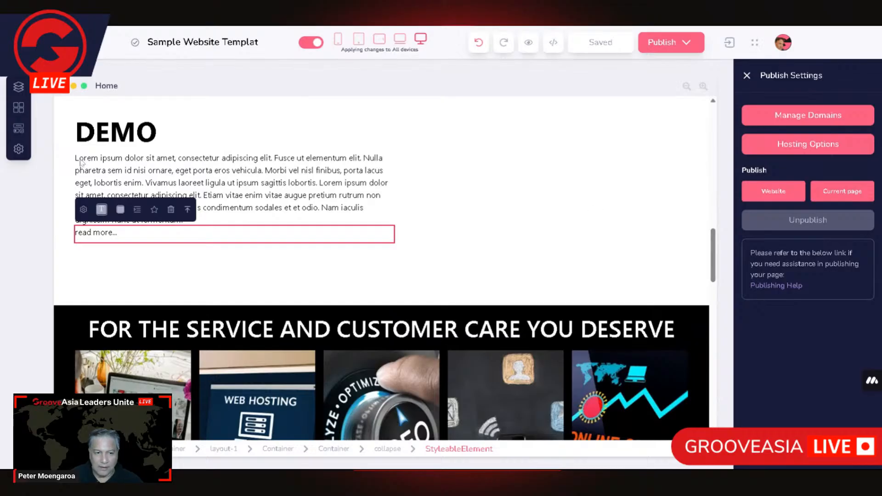
{"action": "left_click", "coordinate": [652, 242]}
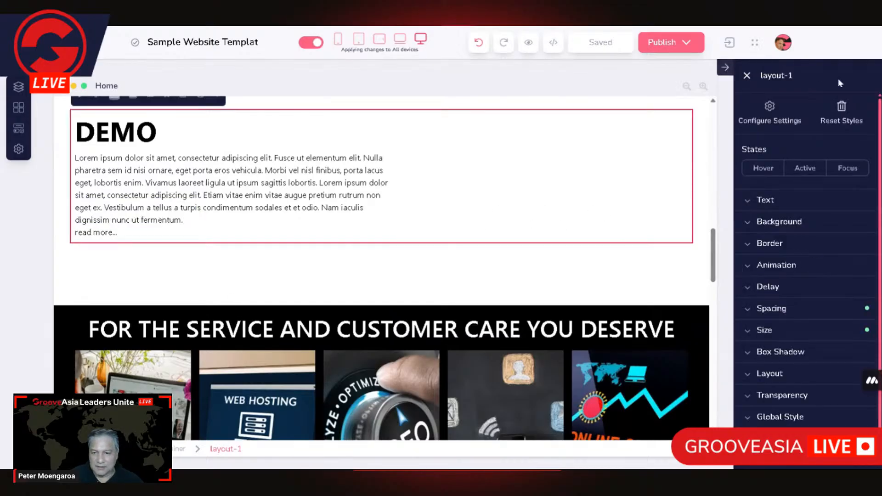
{"action": "left_click", "coordinate": [690, 48]}
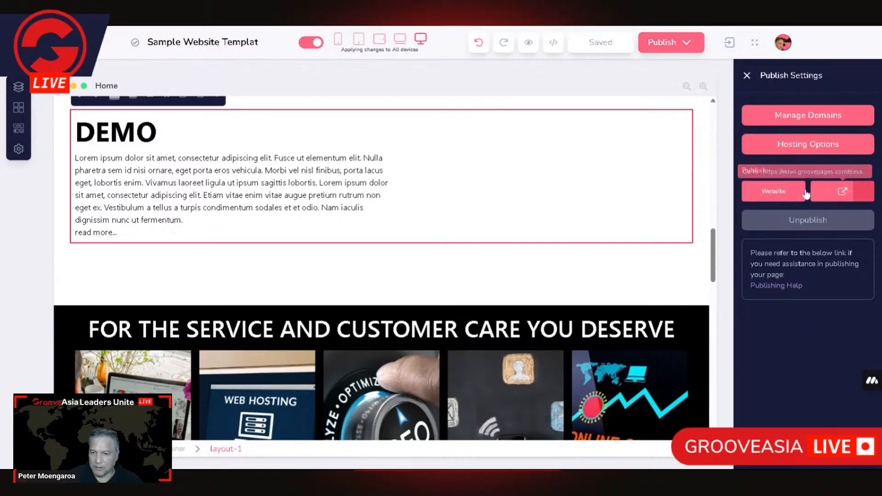
{"action": "left_click", "coordinate": [844, 193]}
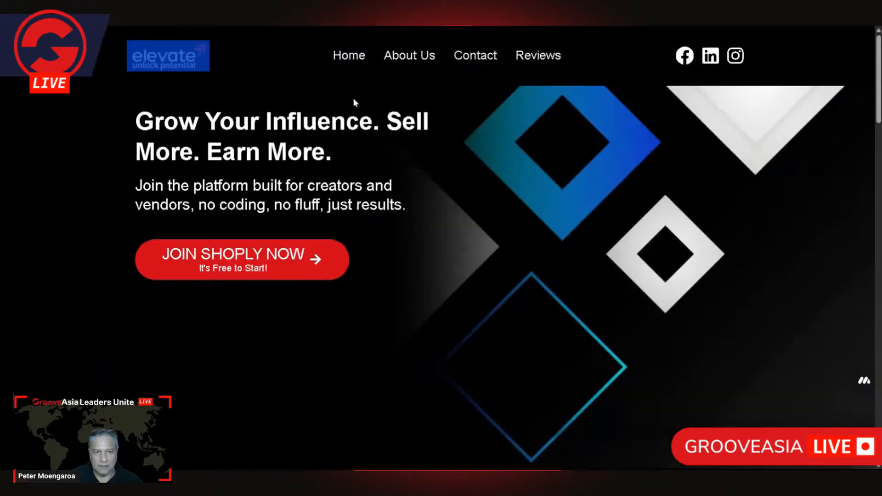
Step: On the published page, find the DEMO block and test expanding and collapsing its "read more..." text
{"action": "scroll", "coordinate": [445, 308], "scroll_direction": "down", "scroll_amount": 10}
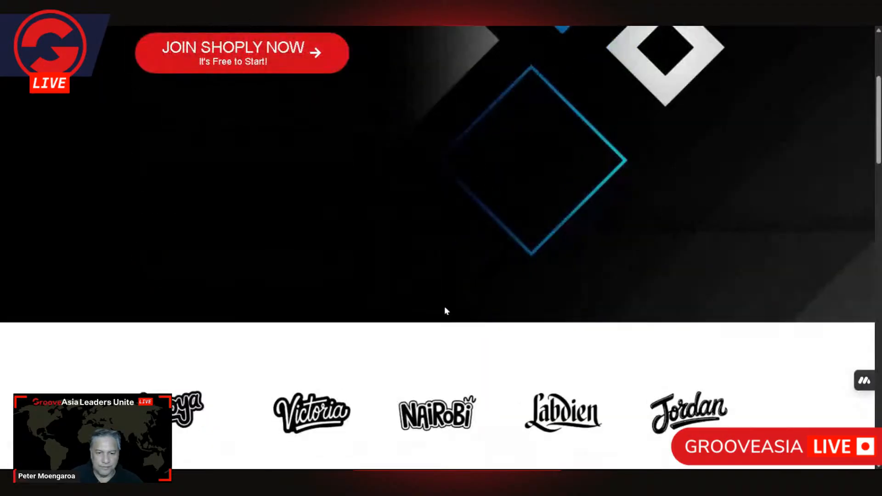
{"action": "scroll", "coordinate": [172, 300], "scroll_direction": "down", "scroll_amount": 3}
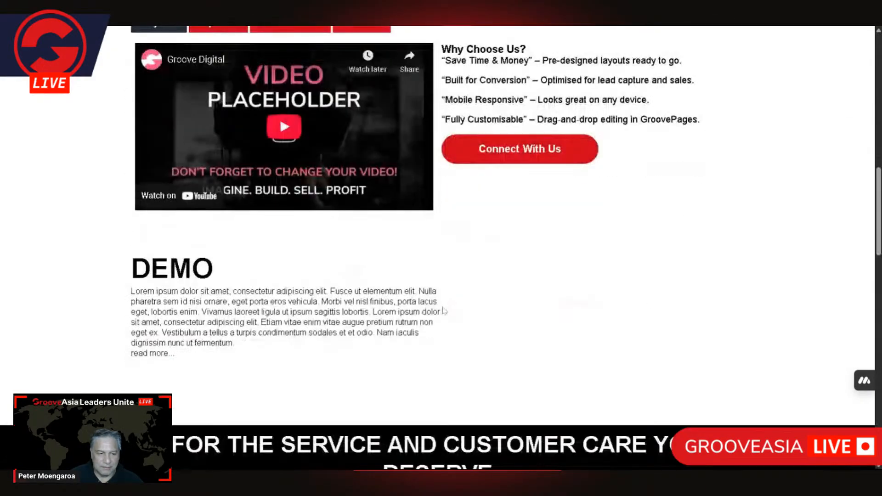
{"action": "scroll", "coordinate": [221, 305], "scroll_direction": "down", "scroll_amount": 1}
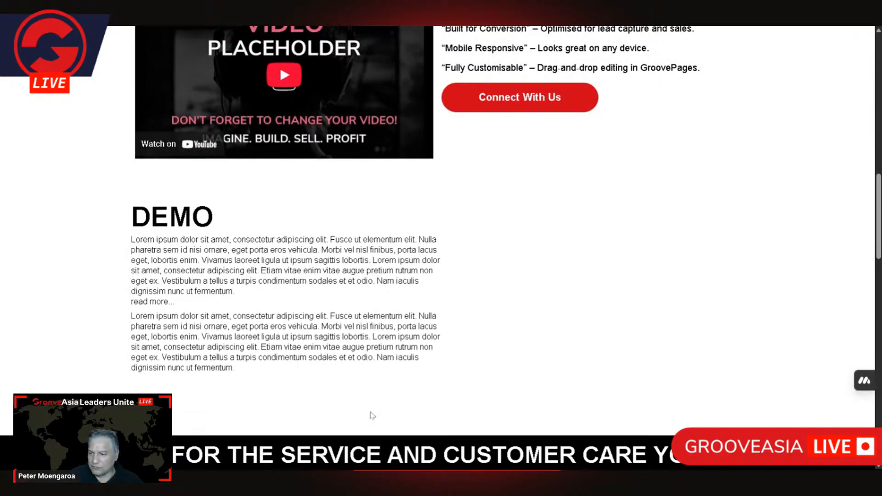
{"action": "scroll", "coordinate": [526, 386], "scroll_direction": "down", "scroll_amount": 2}
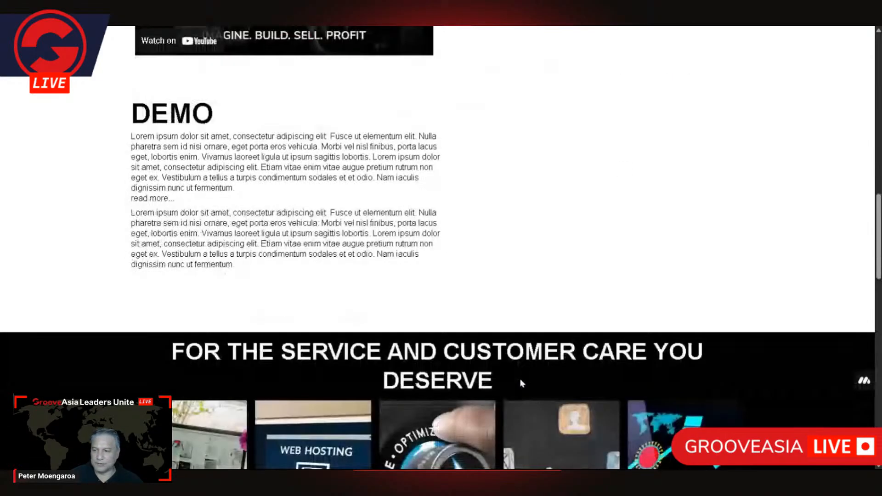
{"action": "scroll", "coordinate": [531, 375], "scroll_direction": "up", "scroll_amount": 1}
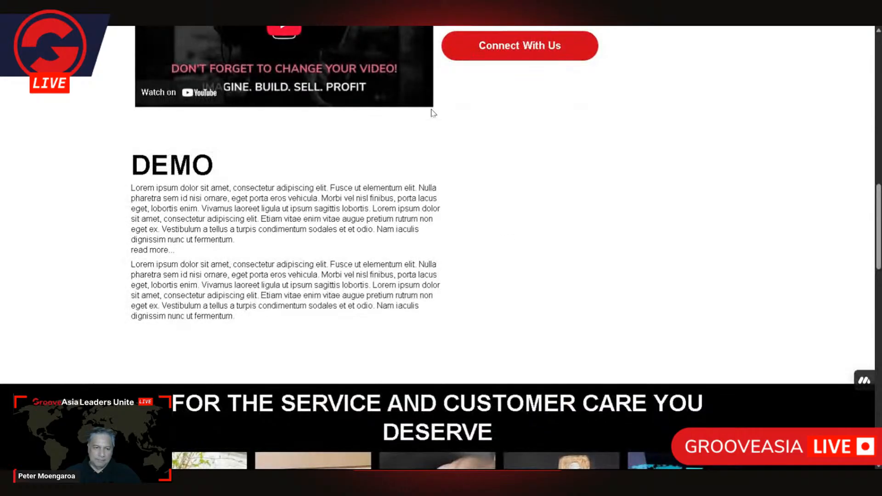
{"action": "left_click", "coordinate": [155, 250]}
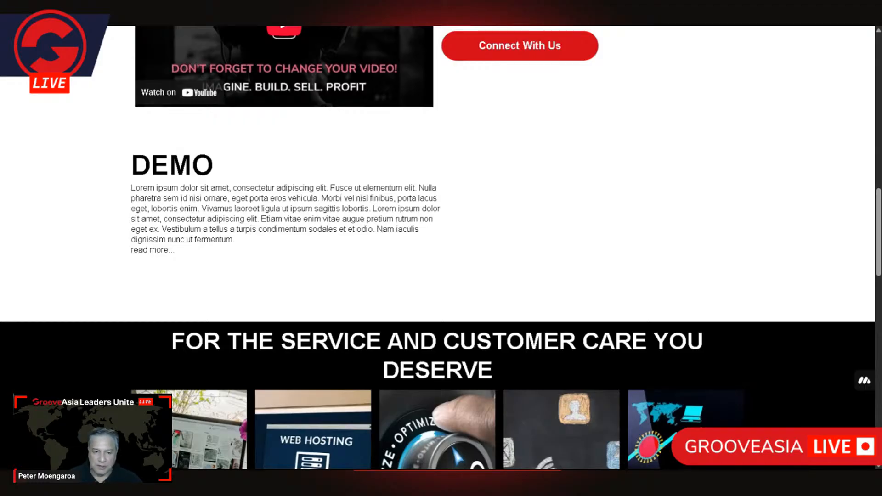
Step: Review the rest of the published page, from the logos and video tabs down to the business cards, map and contact form
{"action": "scroll", "coordinate": [594, 288], "scroll_direction": "down", "scroll_amount": 5}
{"action": "scroll", "coordinate": [580, 291], "scroll_direction": "up", "scroll_amount": 10}
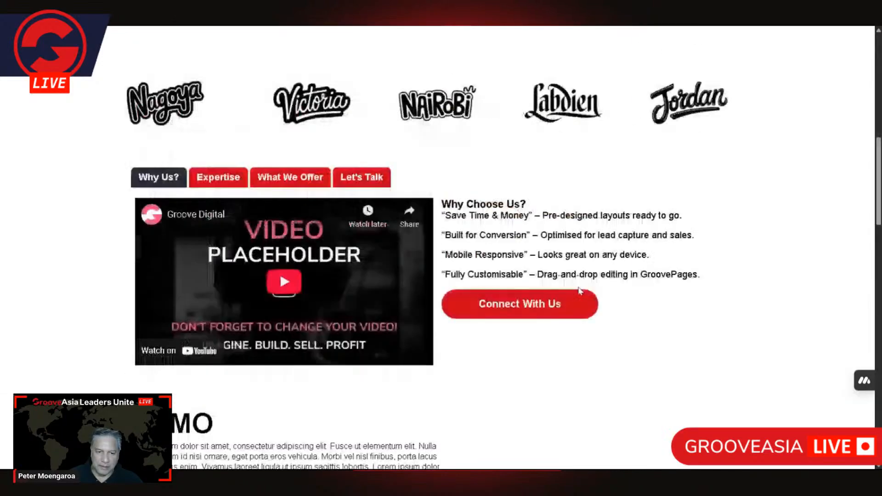
{"action": "scroll", "coordinate": [580, 290], "scroll_direction": "down", "scroll_amount": 3}
{"action": "scroll", "coordinate": [717, 209], "scroll_direction": "up", "scroll_amount": 3}
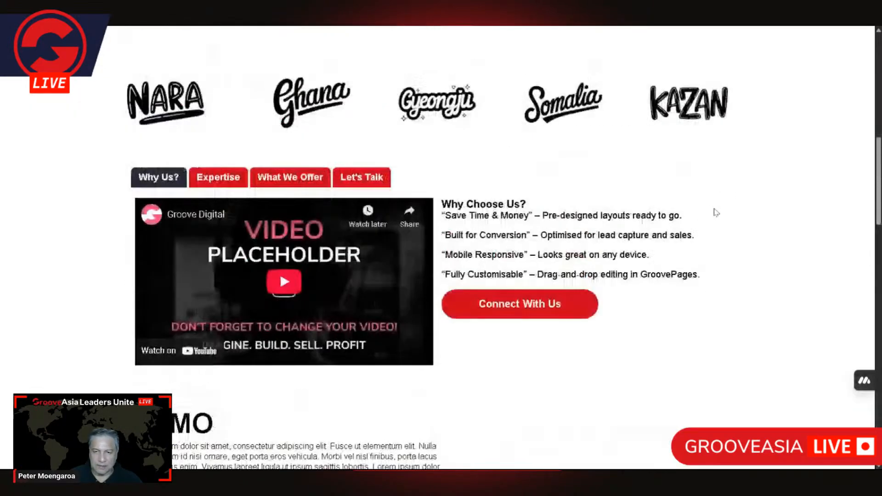
{"action": "scroll", "coordinate": [716, 212], "scroll_direction": "down", "scroll_amount": 2}
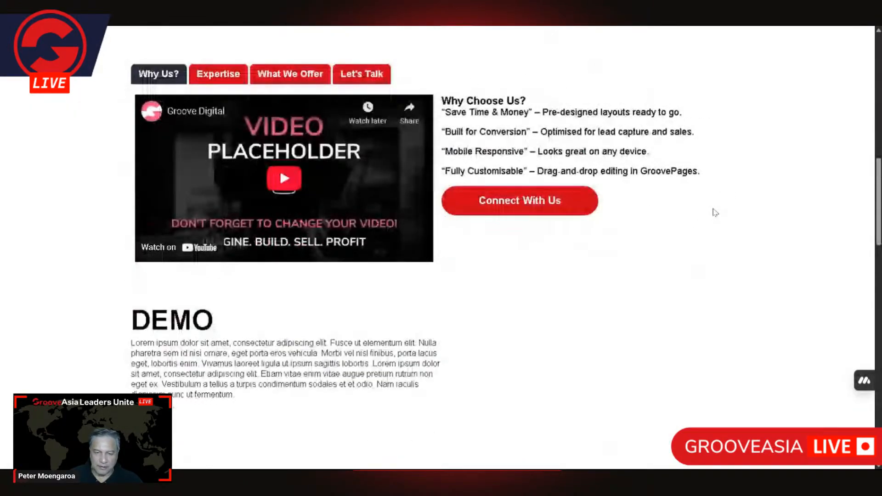
{"action": "scroll", "coordinate": [597, 262], "scroll_direction": "down", "scroll_amount": 10}
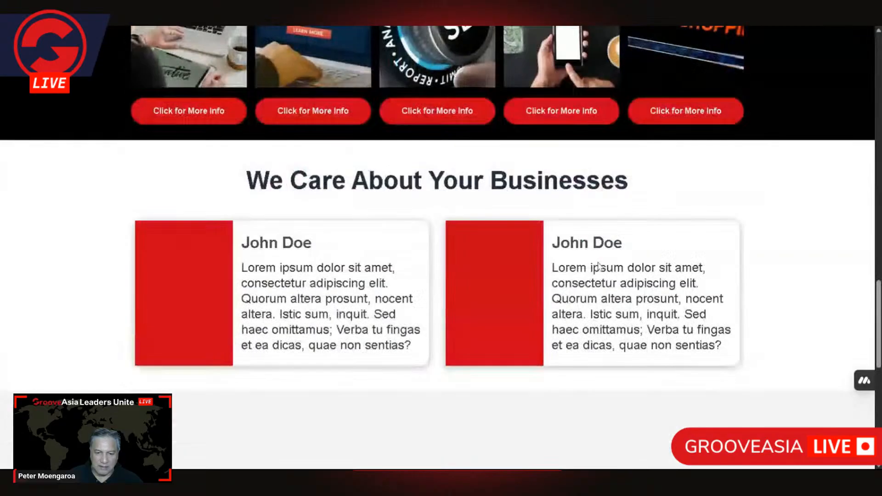
{"action": "scroll", "coordinate": [597, 265], "scroll_direction": "down", "scroll_amount": 5}
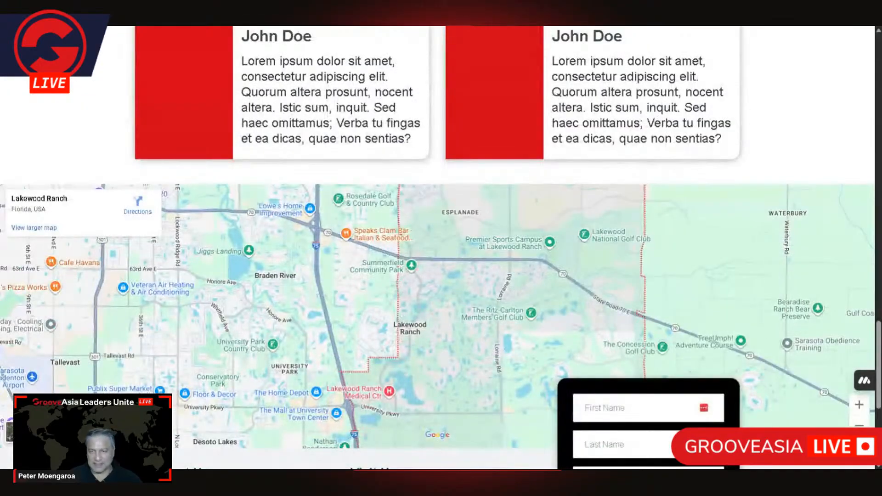
{"action": "scroll", "coordinate": [596, 262], "scroll_direction": "down", "scroll_amount": 4}
{"action": "scroll", "coordinate": [594, 260], "scroll_direction": "up", "scroll_amount": 15}
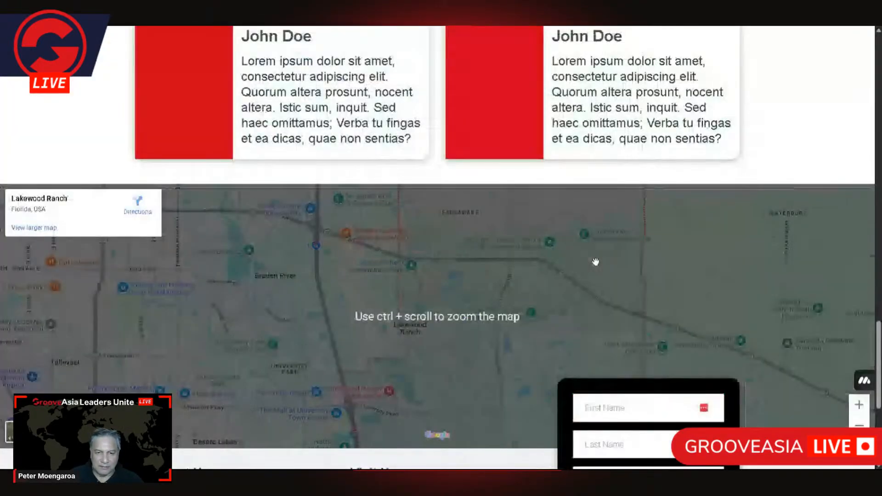
{"action": "scroll", "coordinate": [596, 266], "scroll_direction": "up", "scroll_amount": 4}
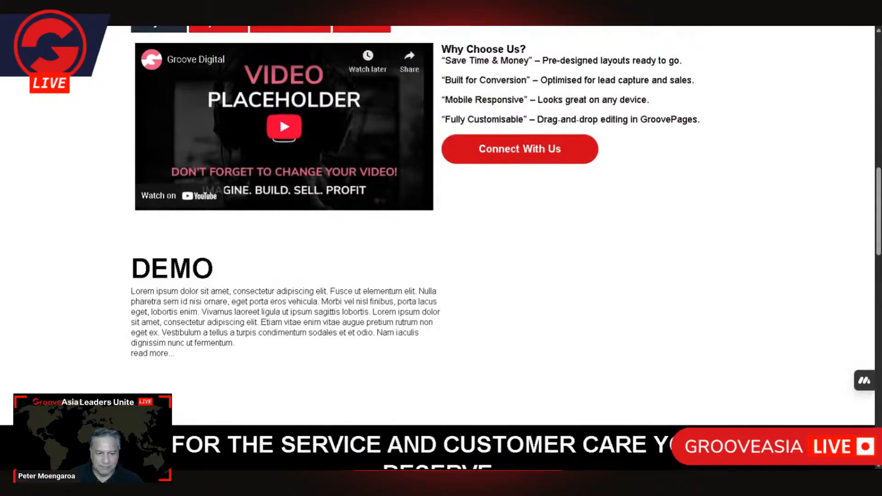
Step: Expand and collapse the DEMO block's "read more..." text once more on the live page
{"action": "scroll", "coordinate": [271, 371], "scroll_direction": "down", "scroll_amount": 1}
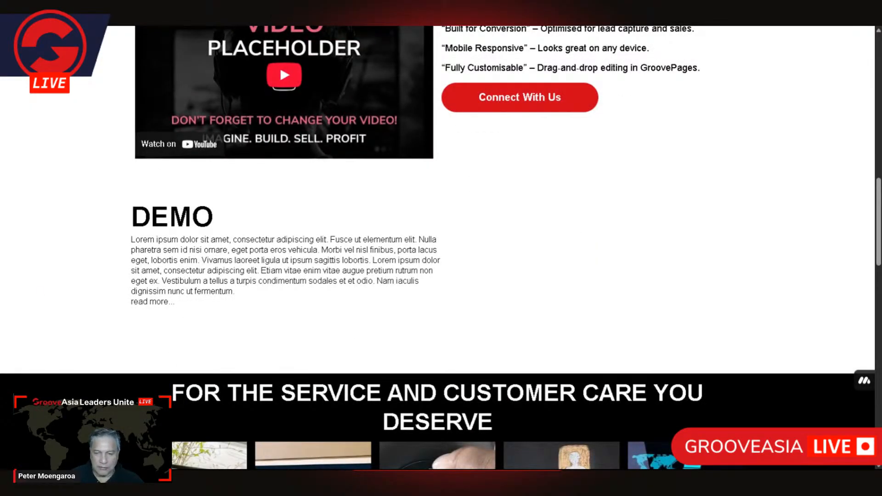
{"action": "left_click", "coordinate": [147, 302]}
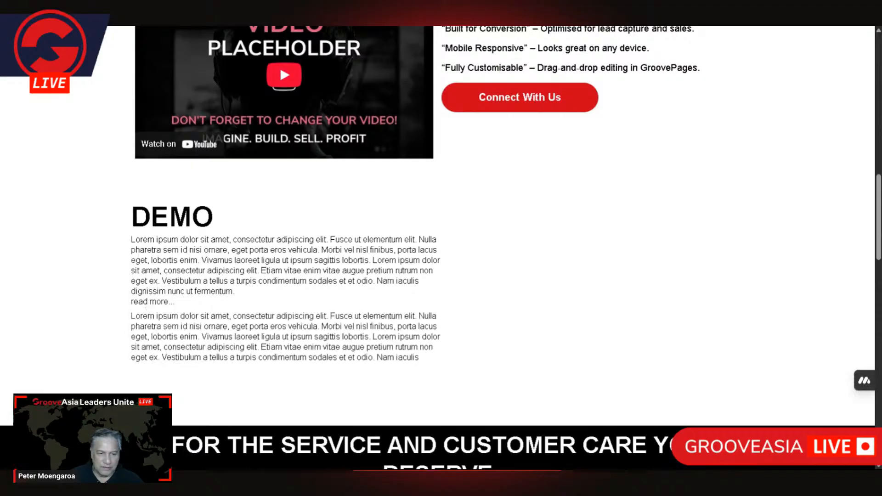
{"action": "left_click", "coordinate": [154, 304]}
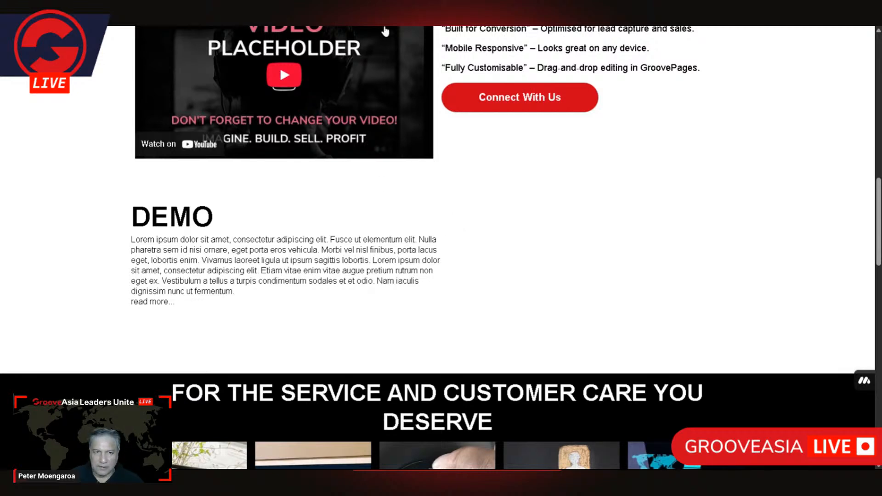
{"action": "scroll", "coordinate": [330, 175], "scroll_direction": "up", "scroll_amount": 3}
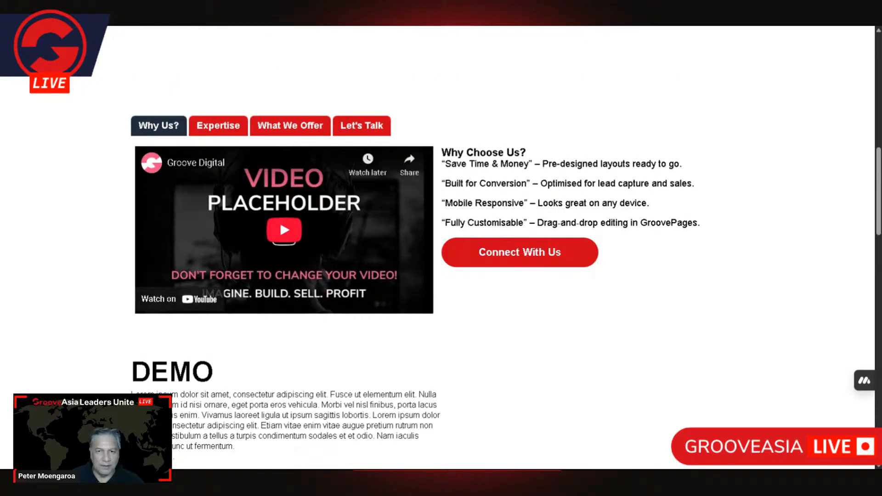
Step: Switch to the sites dashboard and visit the original, non-clone regional council candidate's website
{"action": "key", "text": "ctrl+shift+Tab"}
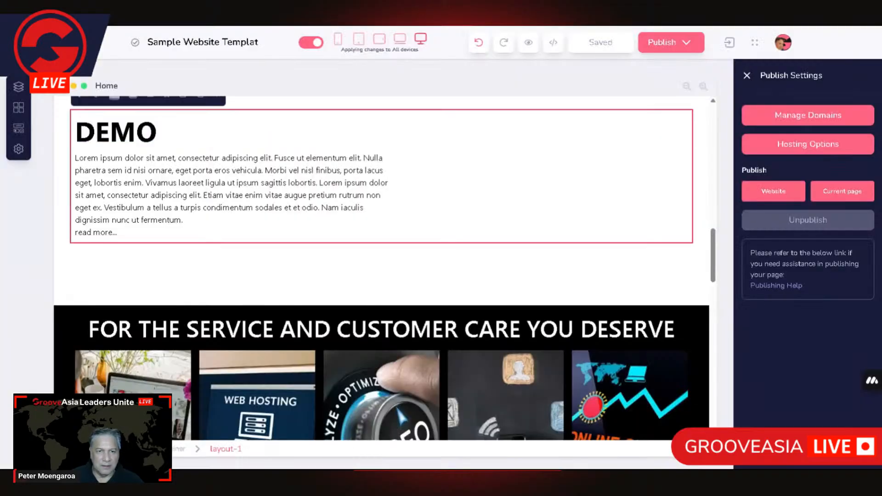
{"action": "key", "text": "ctrl+shift+Tab"}
{"action": "mouse_move", "coordinate": [290, 169]}
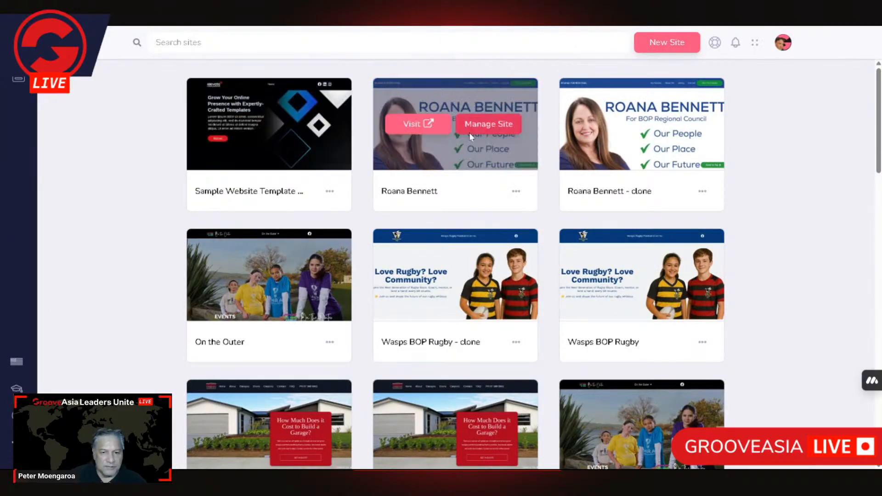
{"action": "mouse_move", "coordinate": [416, 132]}
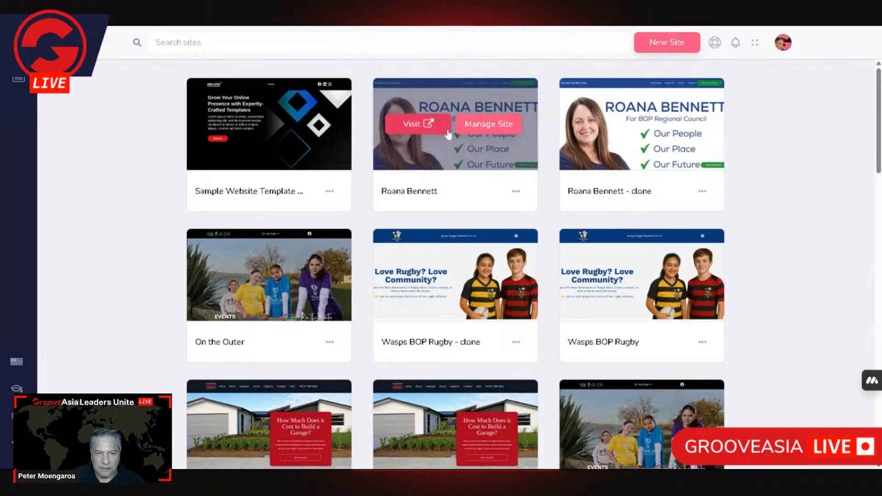
{"action": "left_click", "coordinate": [411, 133]}
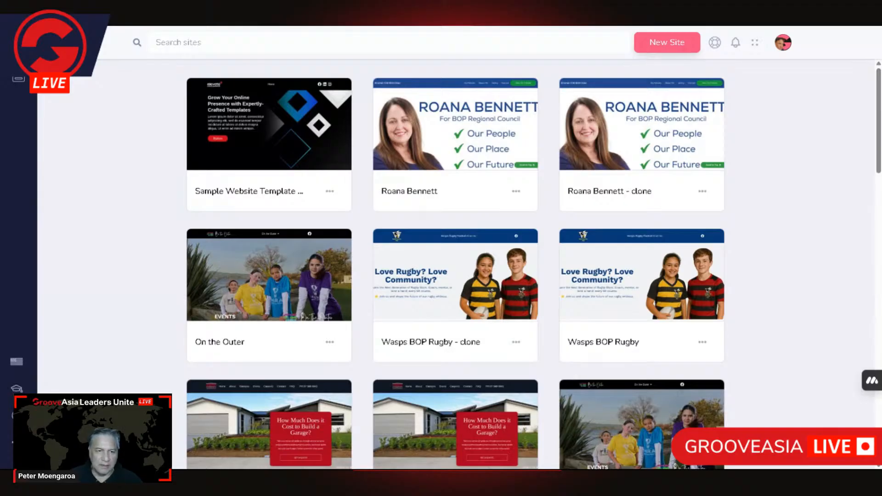
Step: Browse the candidate's site to its award cards, open the "more" popup of the NZPI Supreme Winner 2023 card, and close it
{"action": "key", "text": "ctrl+Tab"}
{"action": "scroll", "coordinate": [445, 265], "scroll_direction": "up", "scroll_amount": 9}
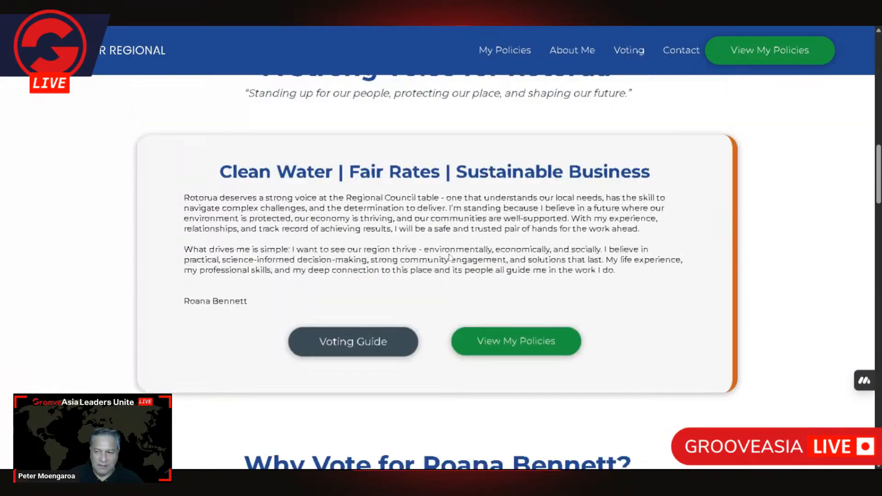
{"action": "scroll", "coordinate": [442, 246], "scroll_direction": "down", "scroll_amount": 8}
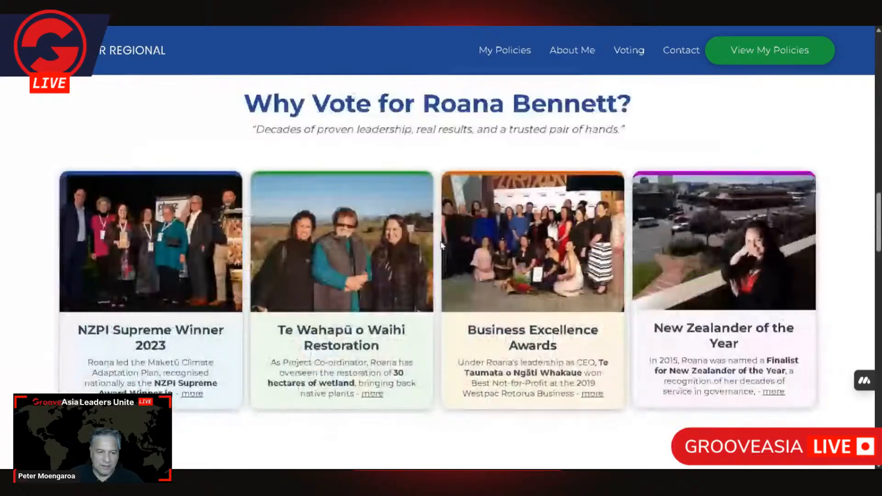
{"action": "scroll", "coordinate": [441, 246], "scroll_direction": "up", "scroll_amount": 12}
{"action": "scroll", "coordinate": [413, 169], "scroll_direction": "down", "scroll_amount": 4}
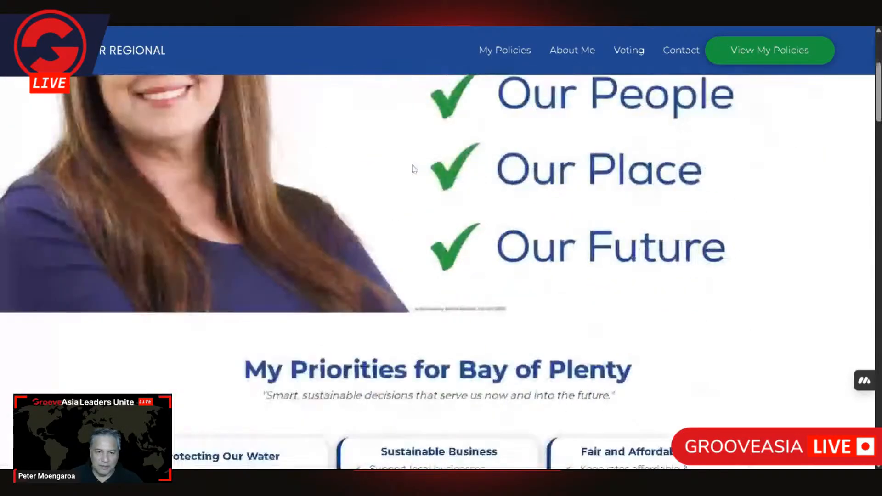
{"action": "scroll", "coordinate": [414, 170], "scroll_direction": "down", "scroll_amount": 12}
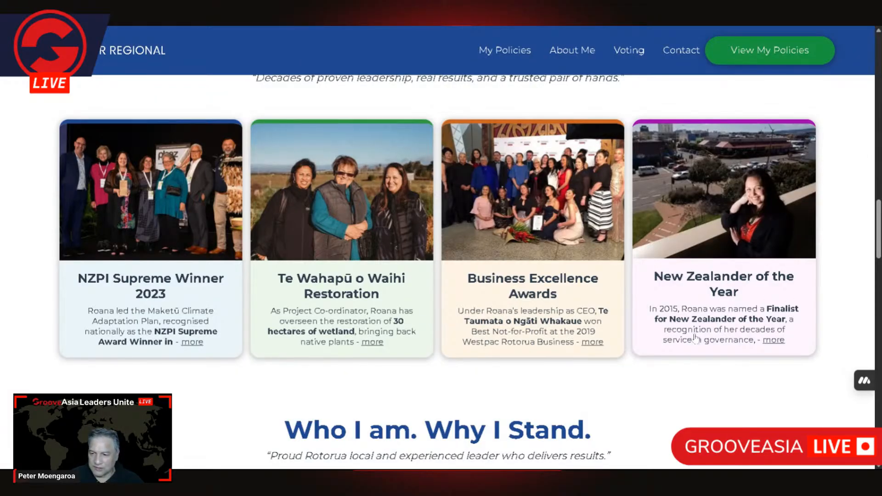
{"action": "scroll", "coordinate": [696, 339], "scroll_direction": "down", "scroll_amount": 1}
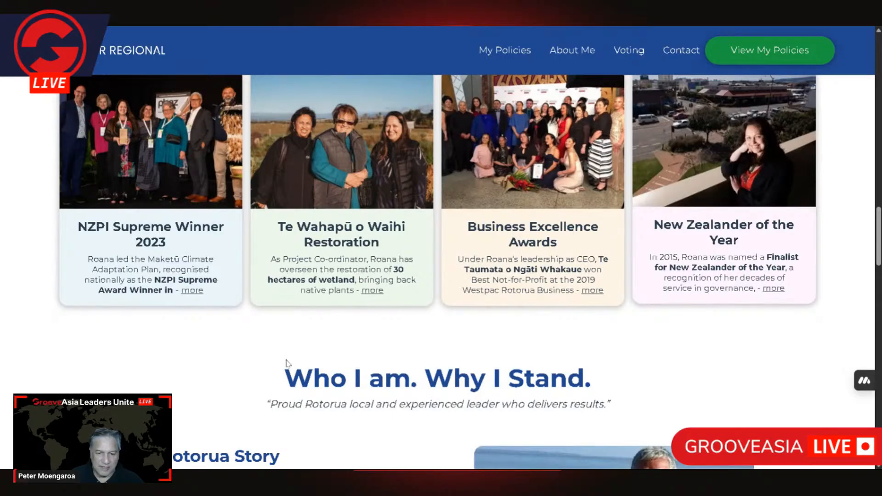
{"action": "scroll", "coordinate": [345, 358], "scroll_direction": "up", "scroll_amount": 1}
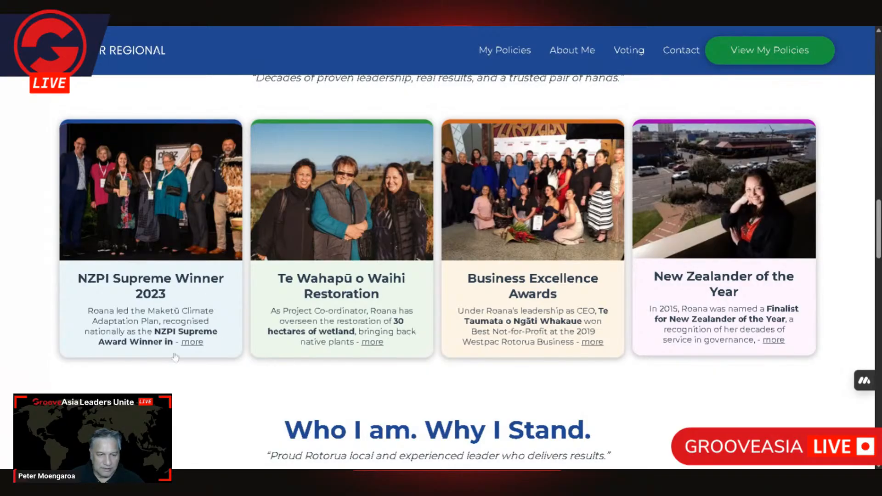
{"action": "left_click", "coordinate": [193, 343]}
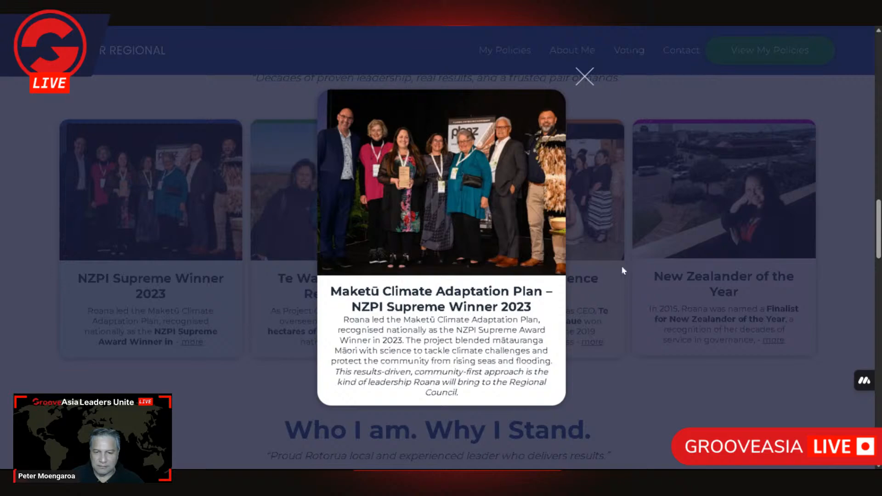
{"action": "left_click", "coordinate": [583, 77]}
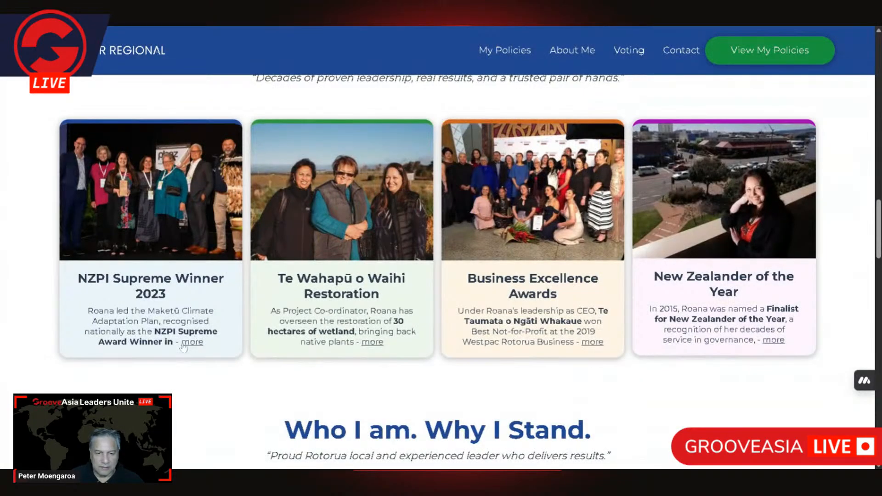
Step: Review the candidate's page from the award cards through the story section to the contact form, and return to the banner
{"action": "scroll", "coordinate": [415, 347], "scroll_direction": "down", "scroll_amount": 5}
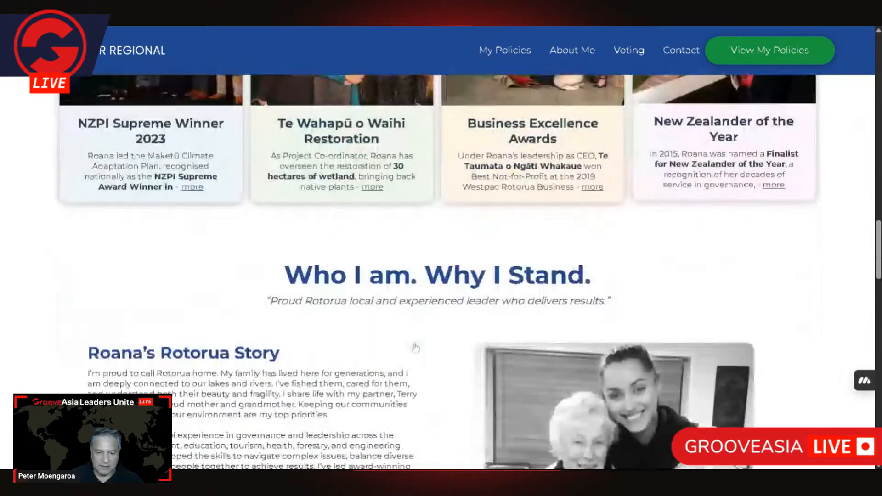
{"action": "scroll", "coordinate": [415, 347], "scroll_direction": "up", "scroll_amount": 4}
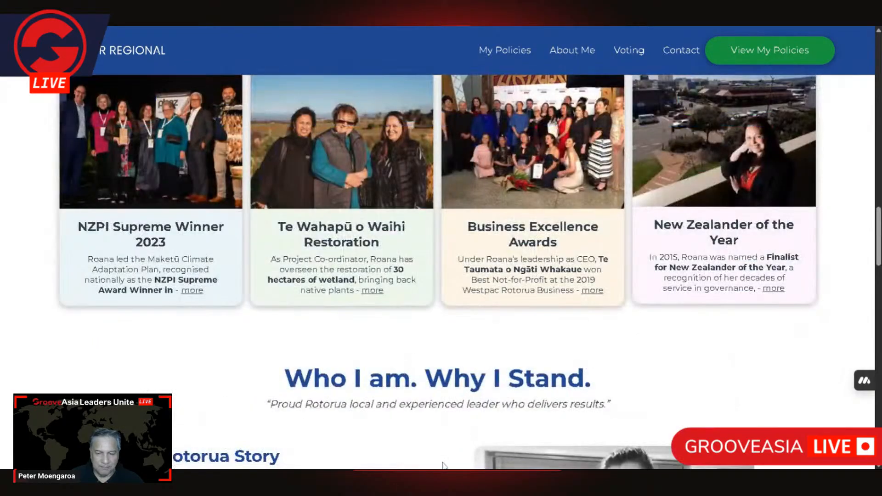
{"action": "scroll", "coordinate": [330, 341], "scroll_direction": "down", "scroll_amount": 8}
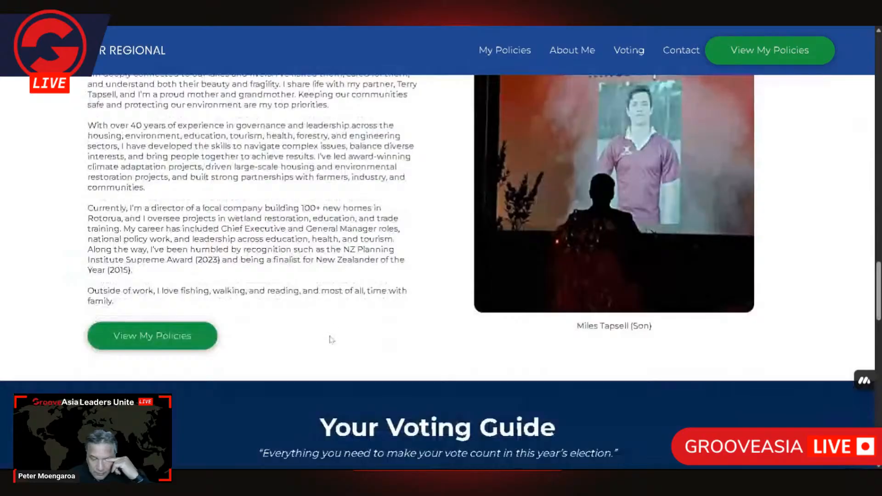
{"action": "scroll", "coordinate": [331, 340], "scroll_direction": "up", "scroll_amount": 2}
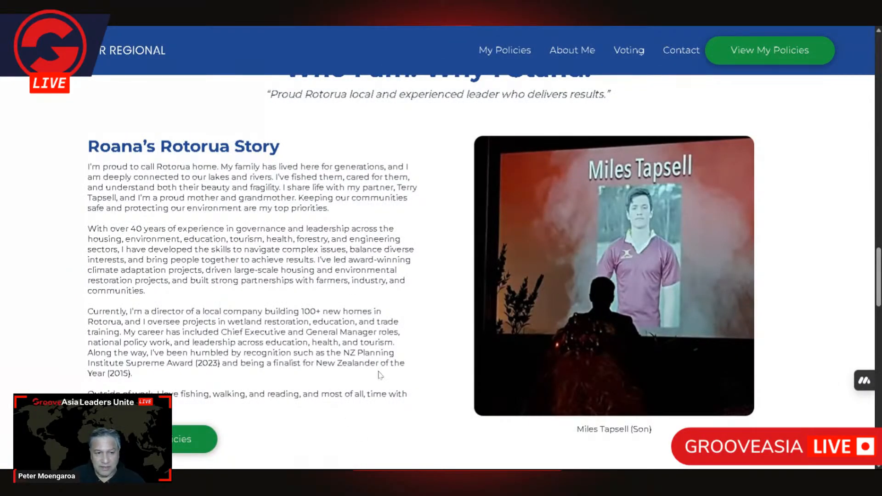
{"action": "scroll", "coordinate": [681, 348], "scroll_direction": "down", "scroll_amount": 20}
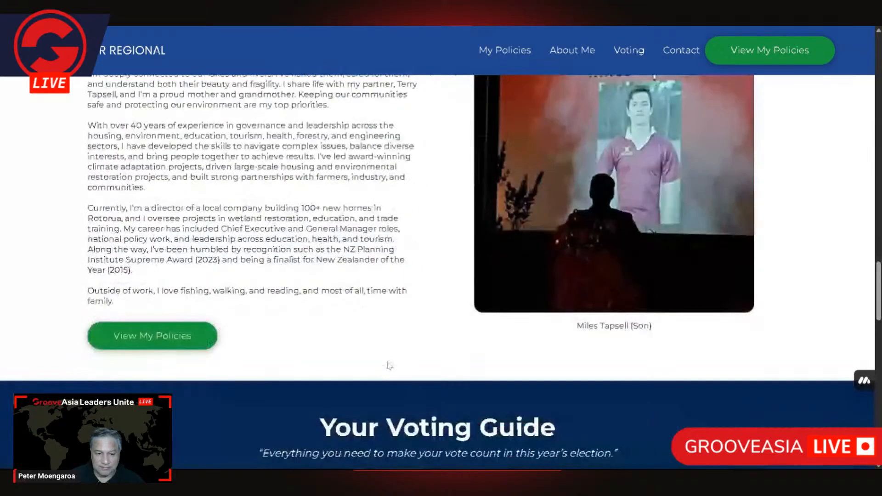
{"action": "scroll", "coordinate": [392, 366], "scroll_direction": "up", "scroll_amount": 20}
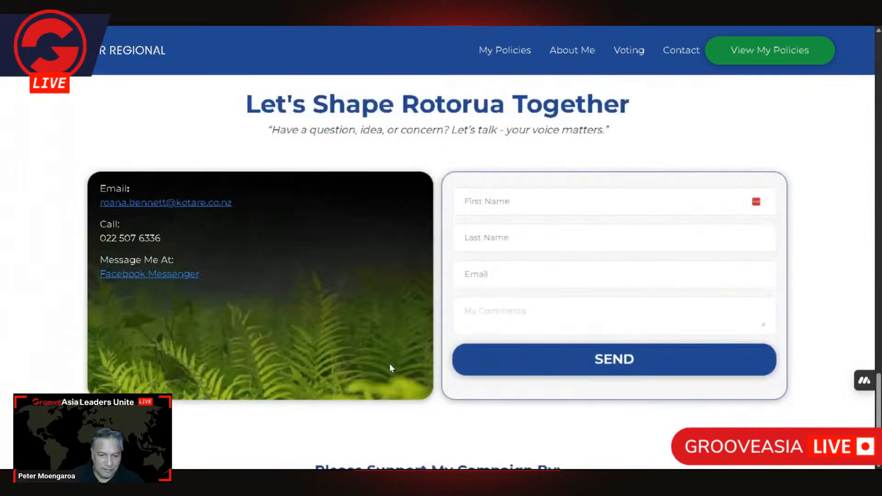
{"action": "scroll", "coordinate": [386, 369], "scroll_direction": "down", "scroll_amount": 15}
{"action": "scroll", "coordinate": [389, 370], "scroll_direction": "up", "scroll_amount": 1}
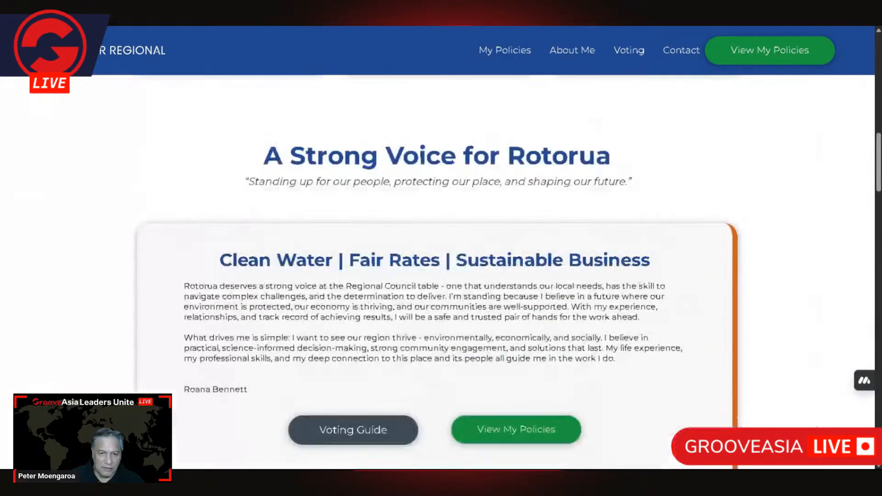
{"action": "scroll", "coordinate": [516, 345], "scroll_direction": "up", "scroll_amount": 3}
{"action": "scroll", "coordinate": [516, 345], "scroll_direction": "up", "scroll_amount": 10}
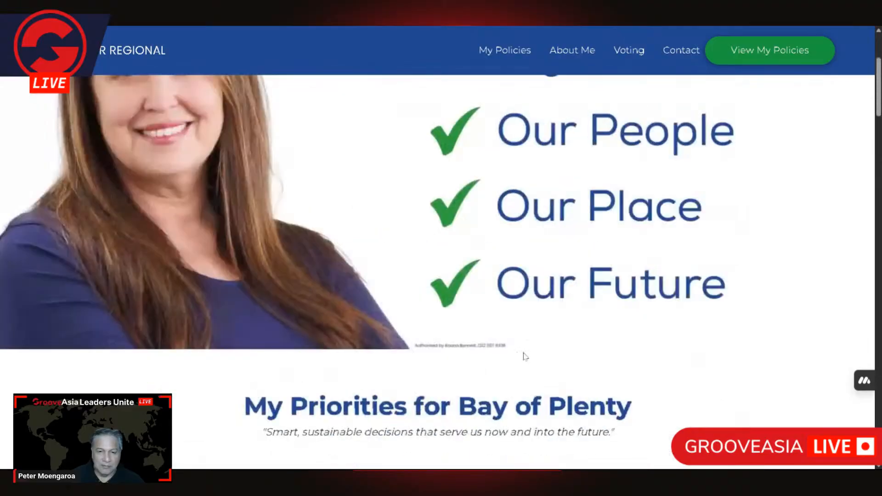
Step: Examine the priorities cards and the "Who I am. Why I Stand." section with its story text and rotating family photos
{"action": "scroll", "coordinate": [457, 352], "scroll_direction": "down", "scroll_amount": 10}
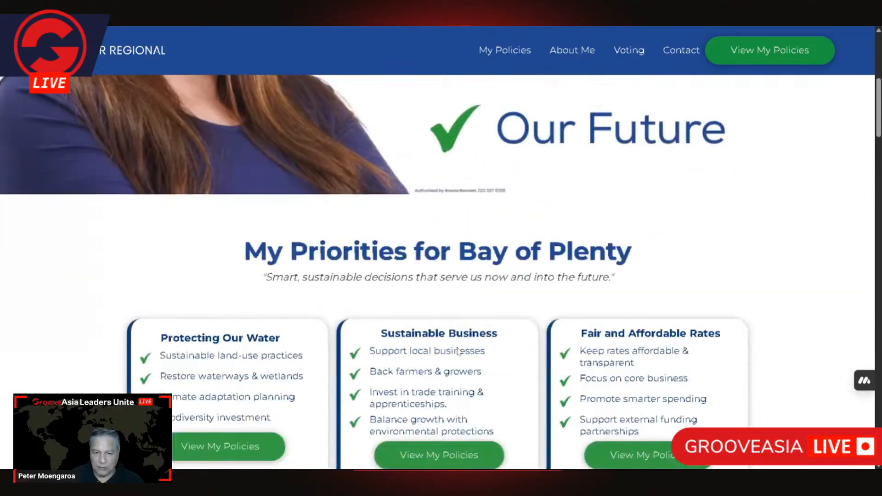
{"action": "scroll", "coordinate": [459, 352], "scroll_direction": "down", "scroll_amount": 8}
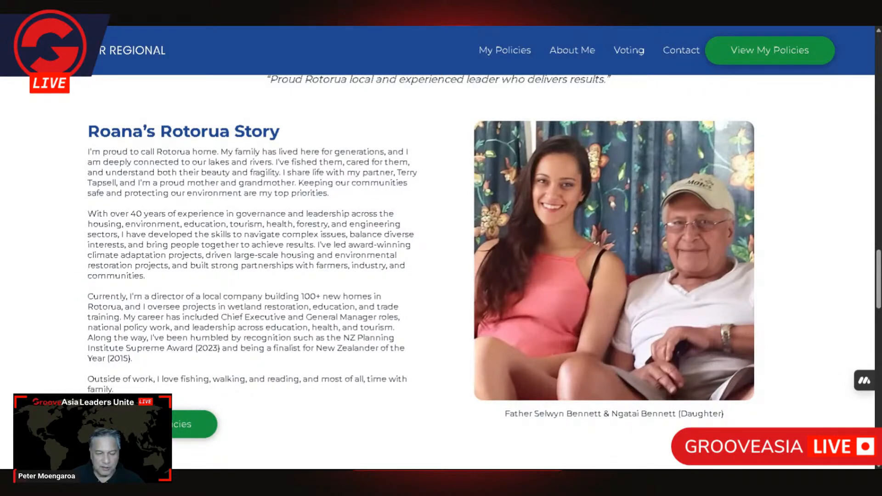
{"action": "scroll", "coordinate": [233, 375], "scroll_direction": "down", "scroll_amount": 4}
{"action": "scroll", "coordinate": [233, 374], "scroll_direction": "up", "scroll_amount": 7}
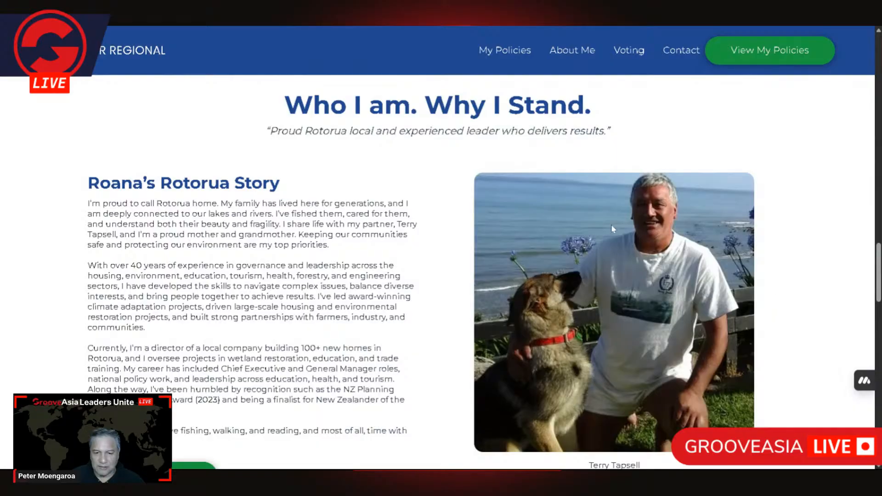
{"action": "scroll", "coordinate": [603, 223], "scroll_direction": "down", "scroll_amount": 2}
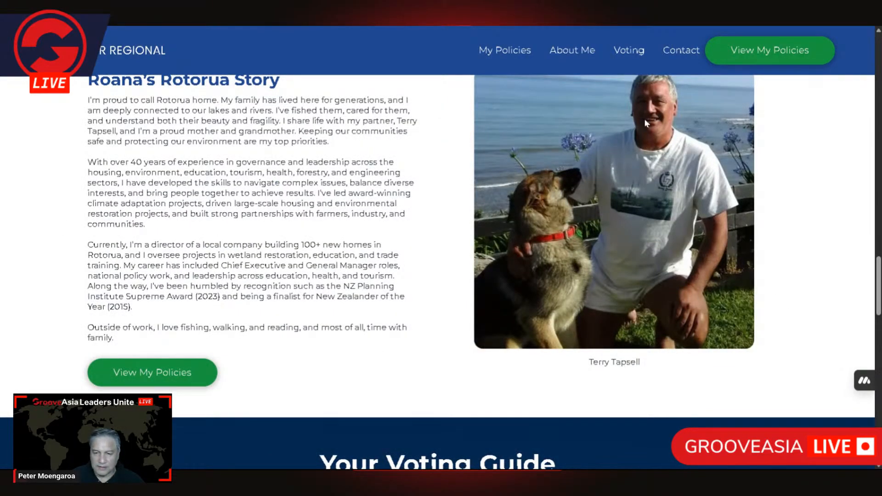
{"action": "scroll", "coordinate": [766, 286], "scroll_direction": "up", "scroll_amount": 4}
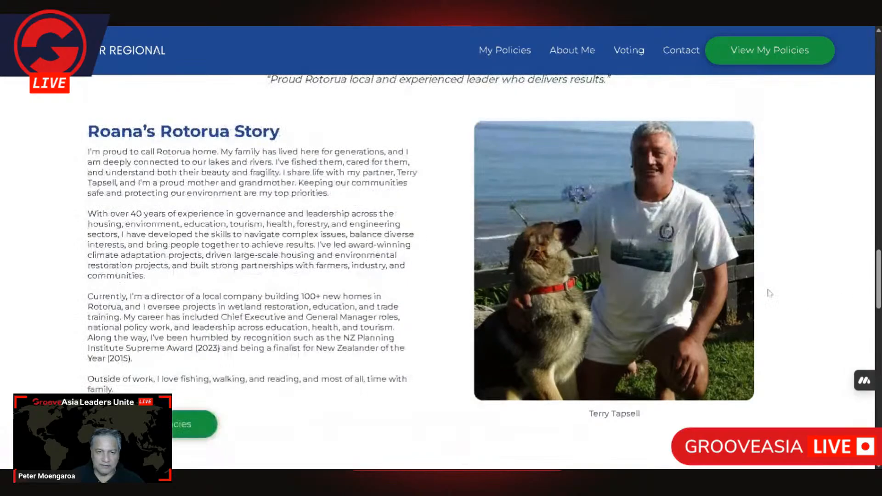
Step: View and close the detail popups of the Business Excellence Awards and Te Wahapū o Waihi Restoration cards
{"action": "scroll", "coordinate": [814, 290], "scroll_direction": "up", "scroll_amount": 4}
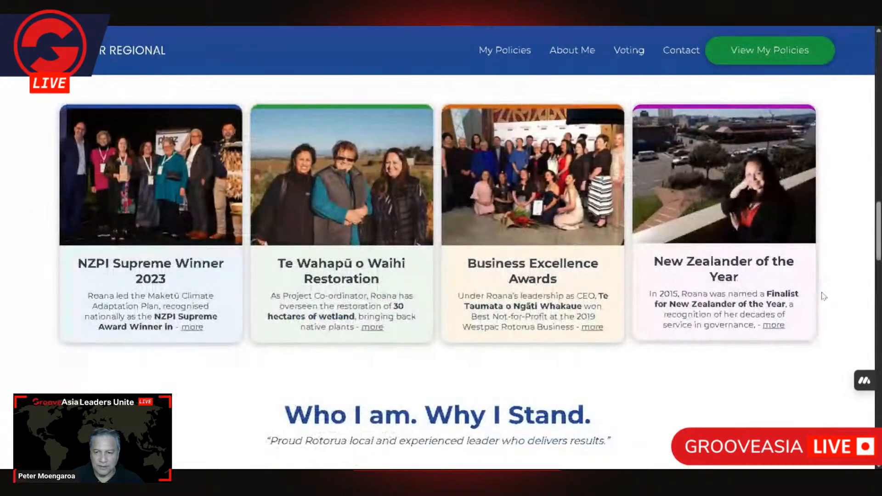
{"action": "left_click", "coordinate": [568, 212]}
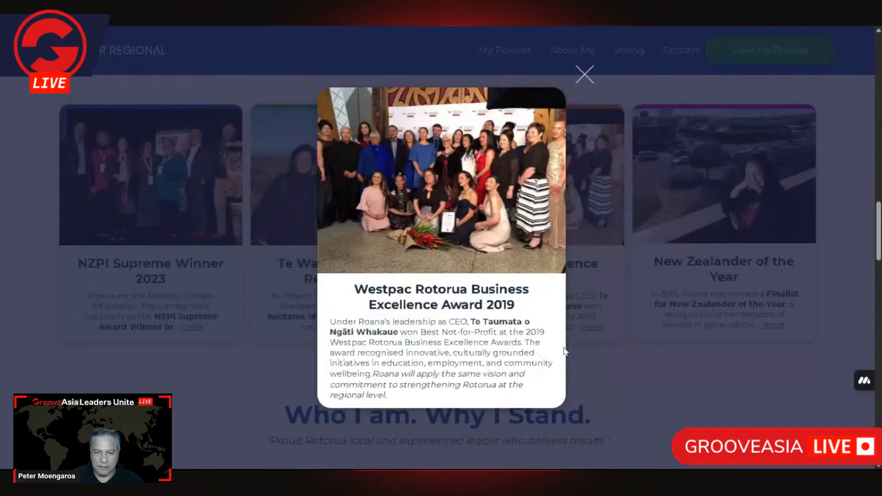
{"action": "left_click", "coordinate": [586, 76]}
{"action": "left_click", "coordinate": [363, 222]}
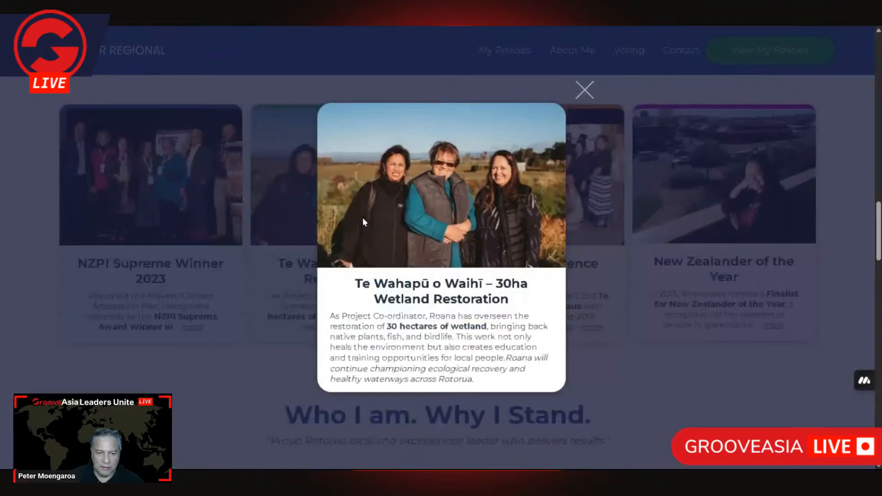
{"action": "left_click", "coordinate": [581, 96]}
Step: Browse past the candidate's story section to the "Your Voting Guide" section
{"action": "scroll", "coordinate": [561, 343], "scroll_direction": "down", "scroll_amount": 4}
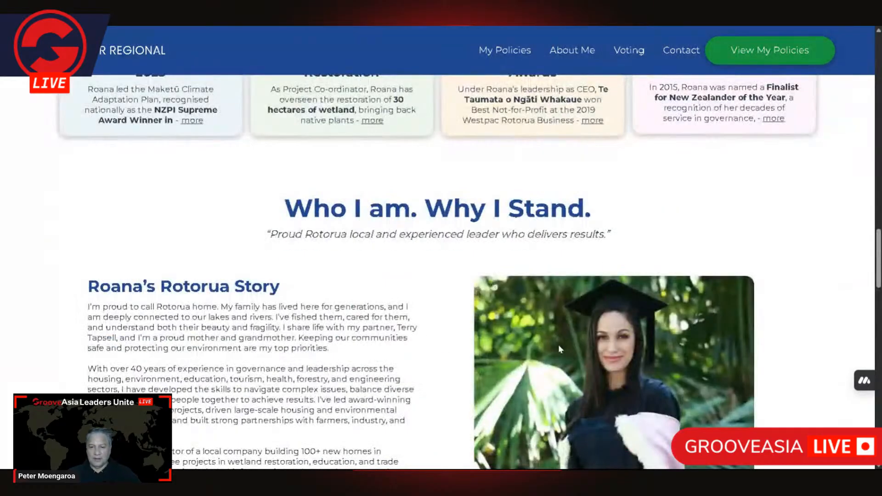
{"action": "scroll", "coordinate": [561, 343], "scroll_direction": "down", "scroll_amount": 5}
{"action": "scroll", "coordinate": [674, 366], "scroll_direction": "down", "scroll_amount": 3}
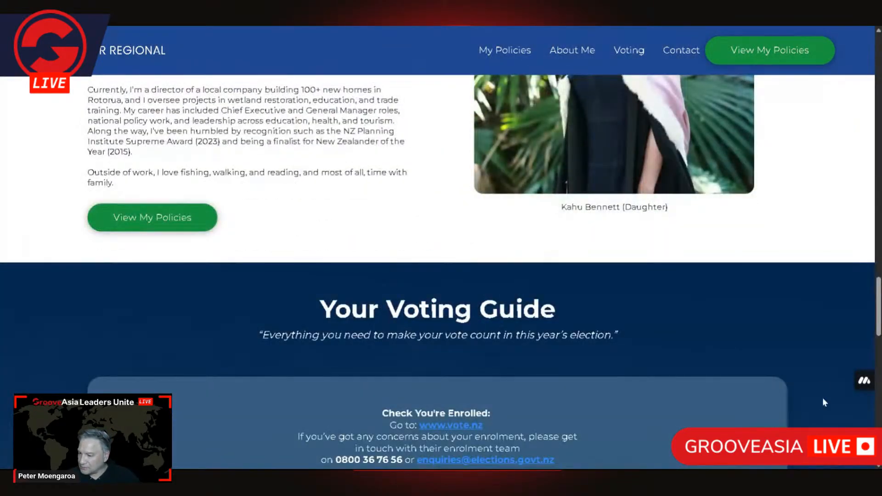